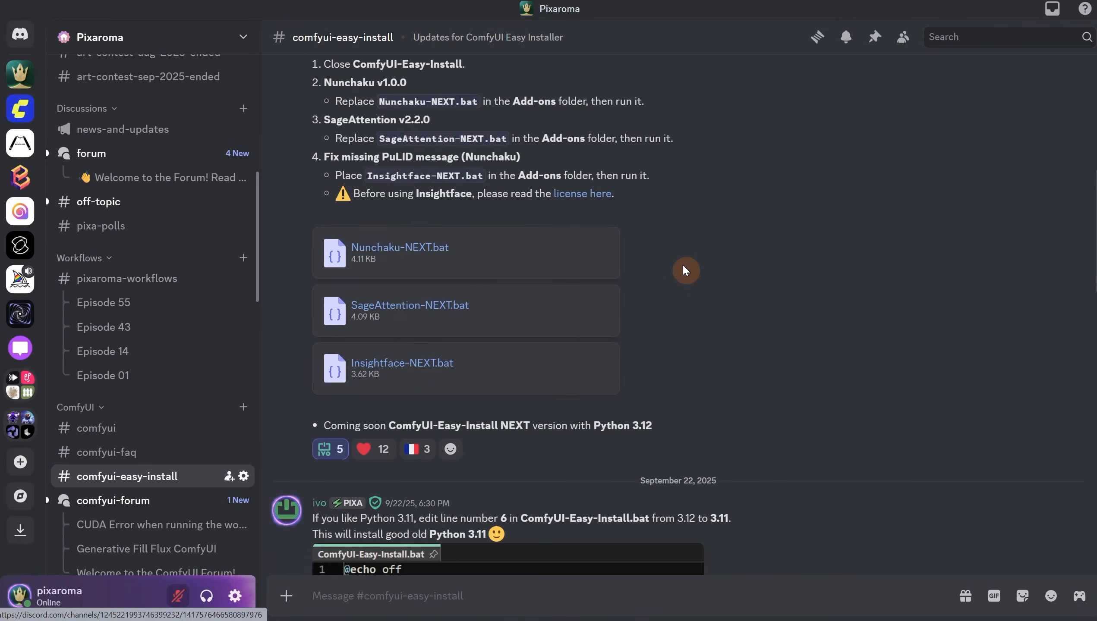
Step: Read the comfyui-easy-install channel's update posts down to the ComfyUI-Easy-Install NEXT Final v1.63.0 (Ep63) announcement and its Python 3.12 notes
scroll(683, 267, down, 7)
scroll(685, 264, down, 7)
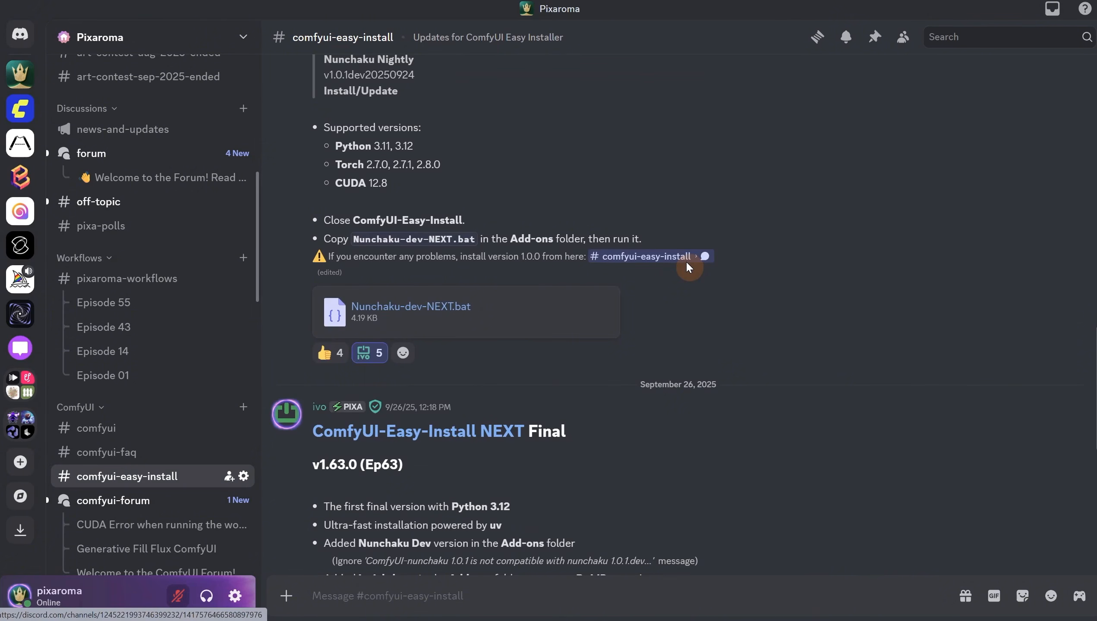
scroll(688, 264, down, 5)
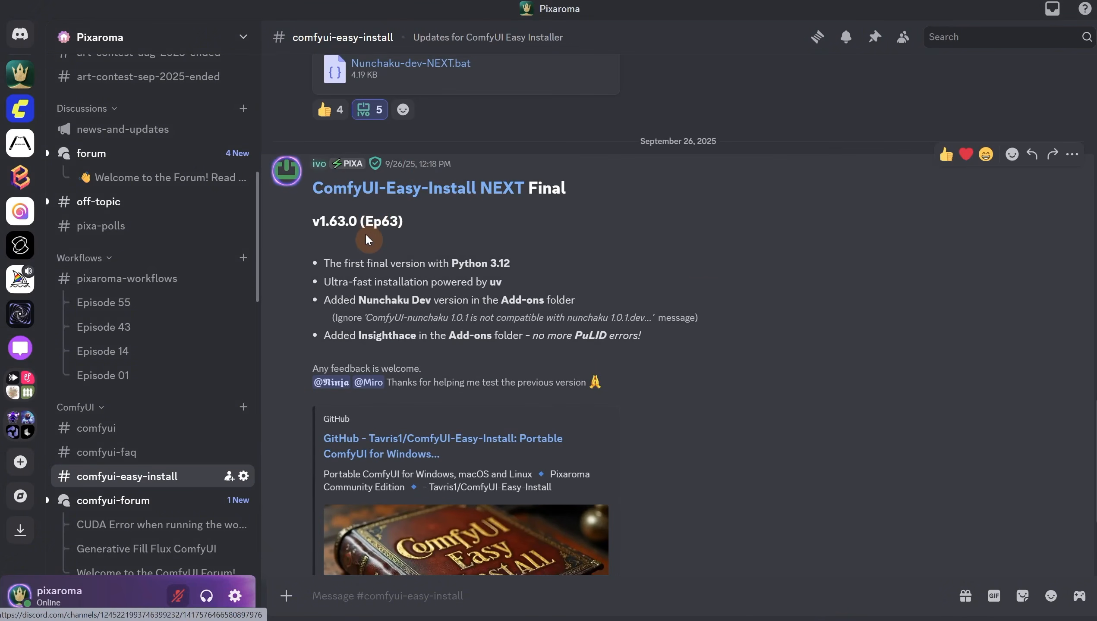
scroll(457, 230, down, 1)
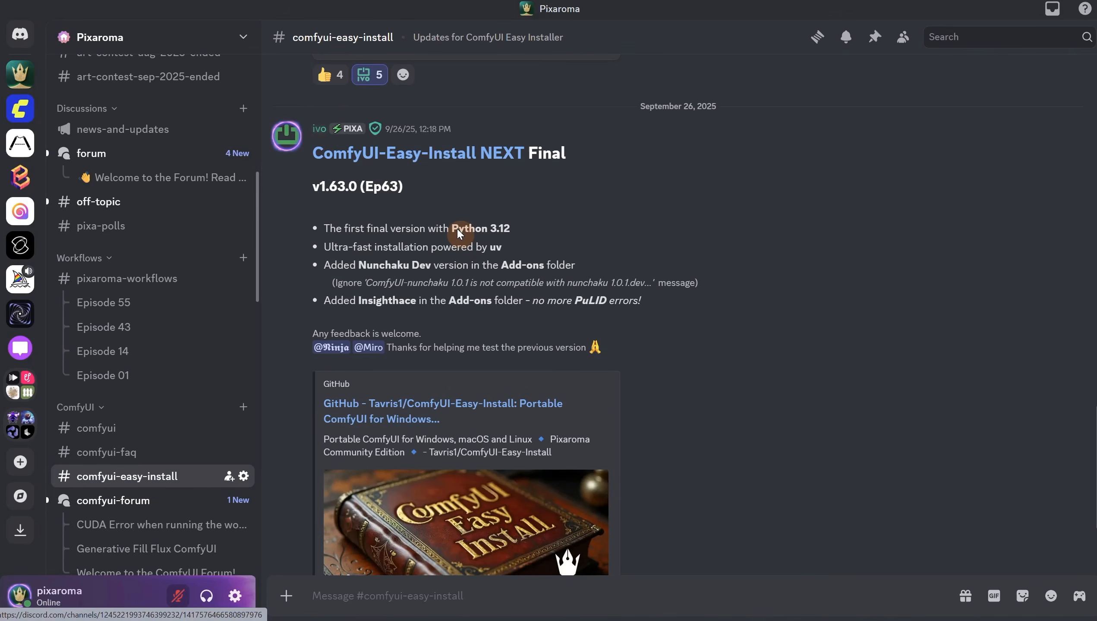
scroll(459, 232, down, 1)
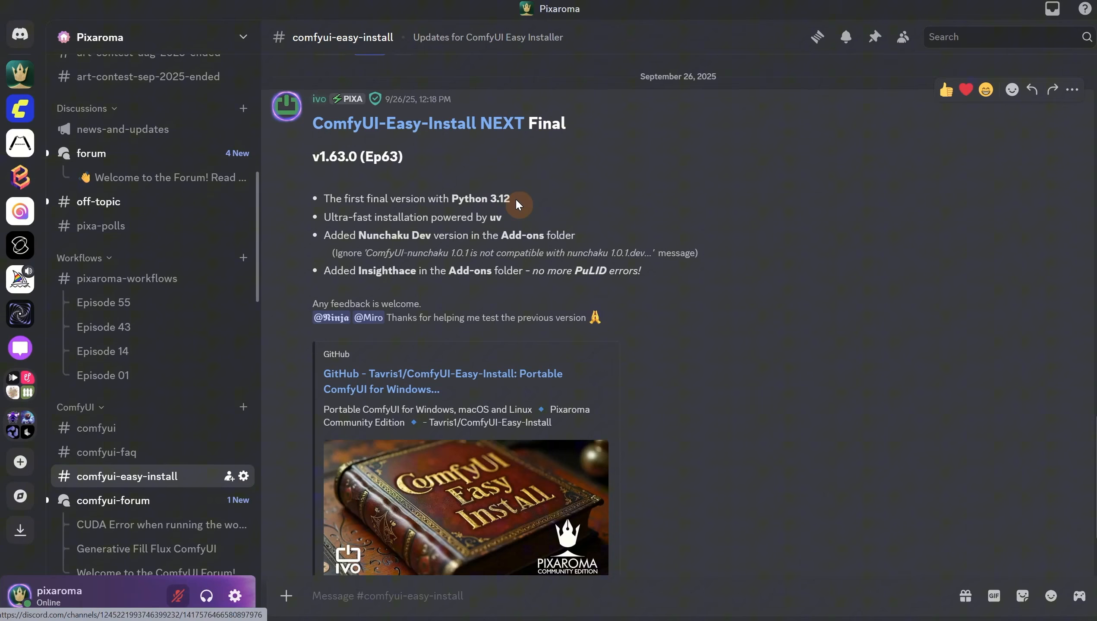
drag(515, 198, 448, 197)
click(644, 223)
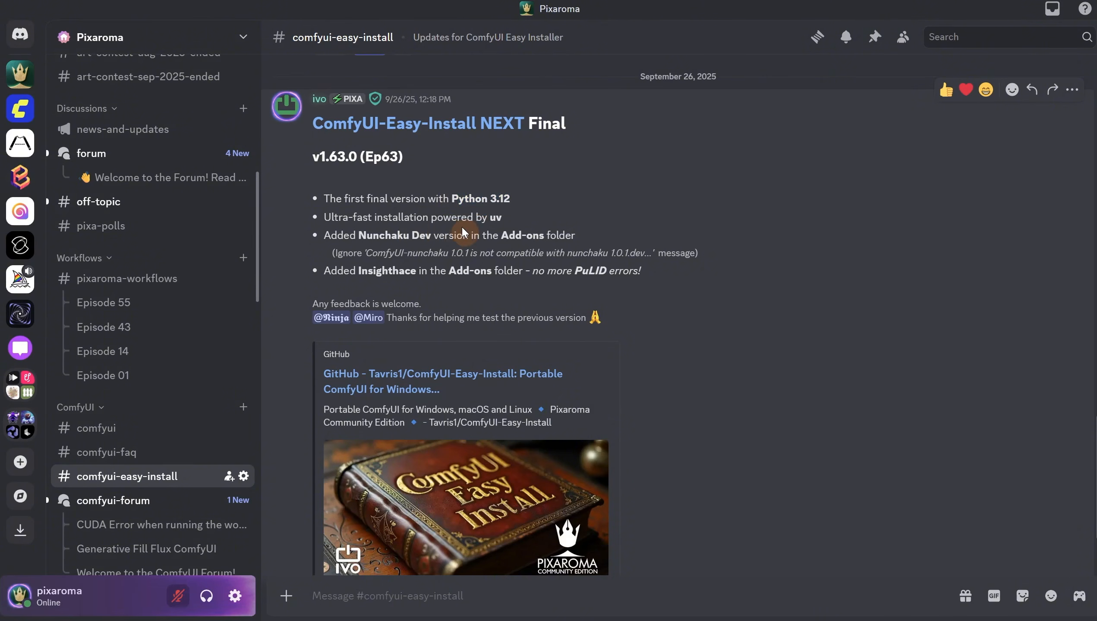
scroll(606, 226, down, 2)
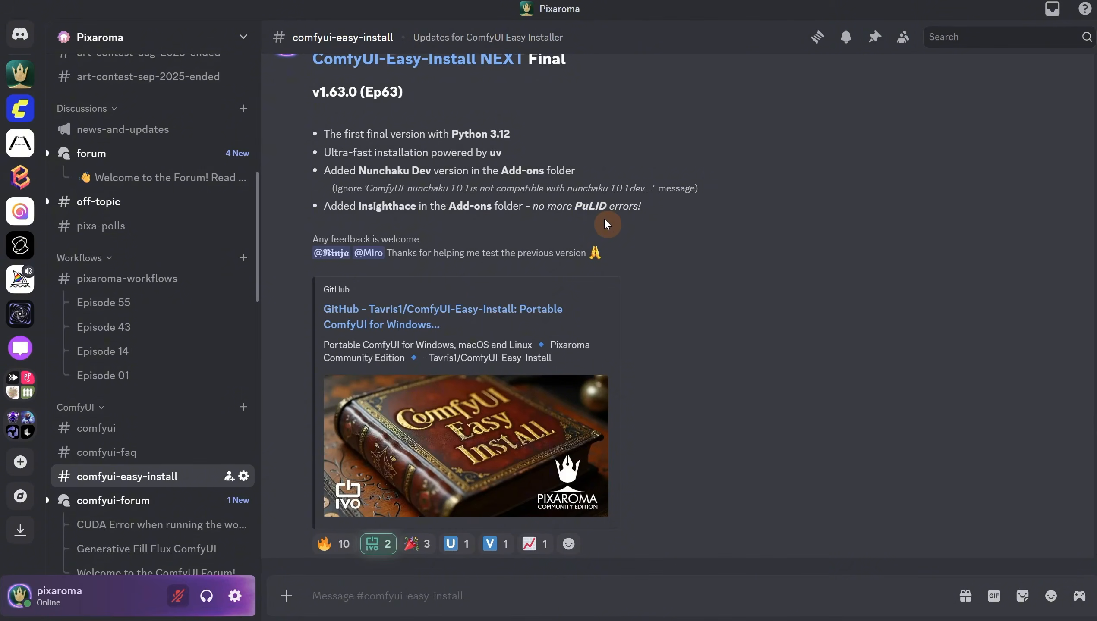
Step: Open the announcement's ComfyUI-Easy-Install GitHub page and find the README's Windows Installation in 3 Steps section
click(475, 321)
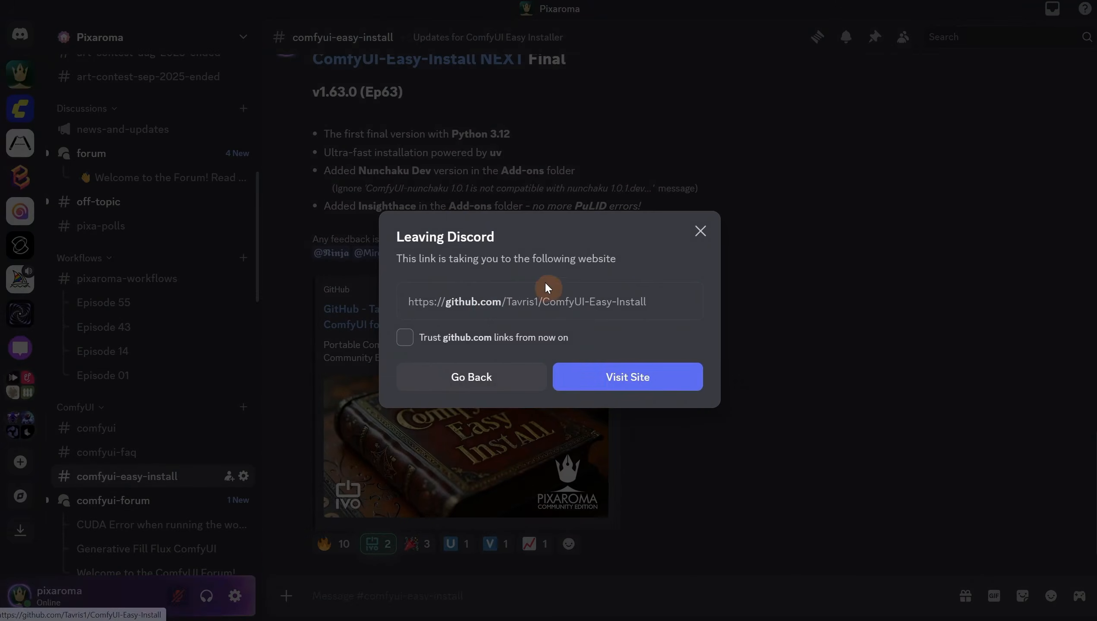
click(619, 385)
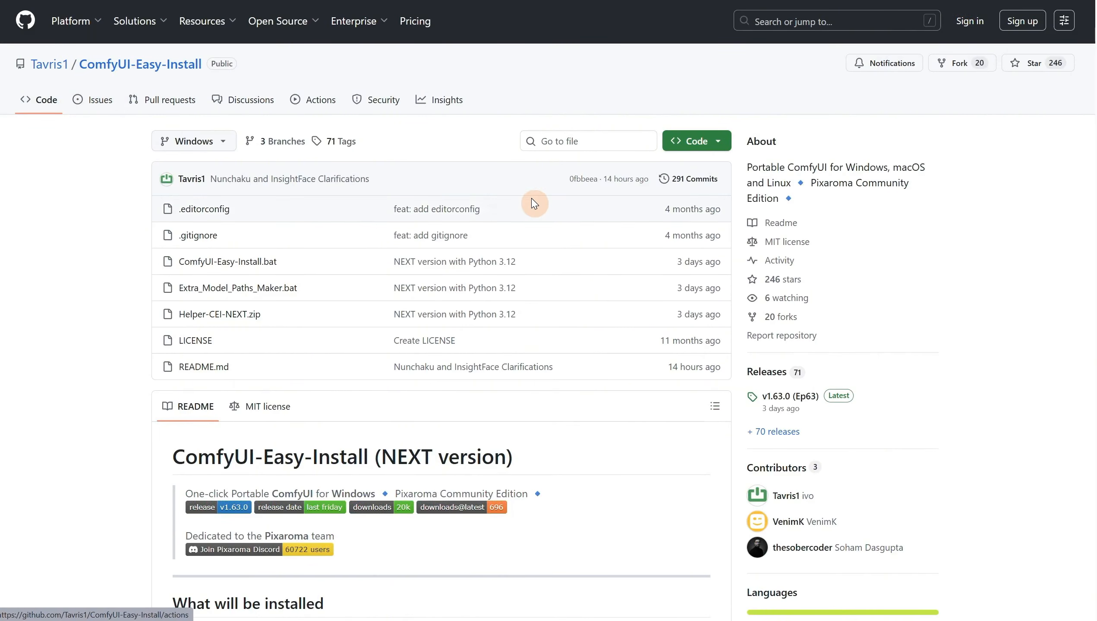
scroll(534, 199, down, 5)
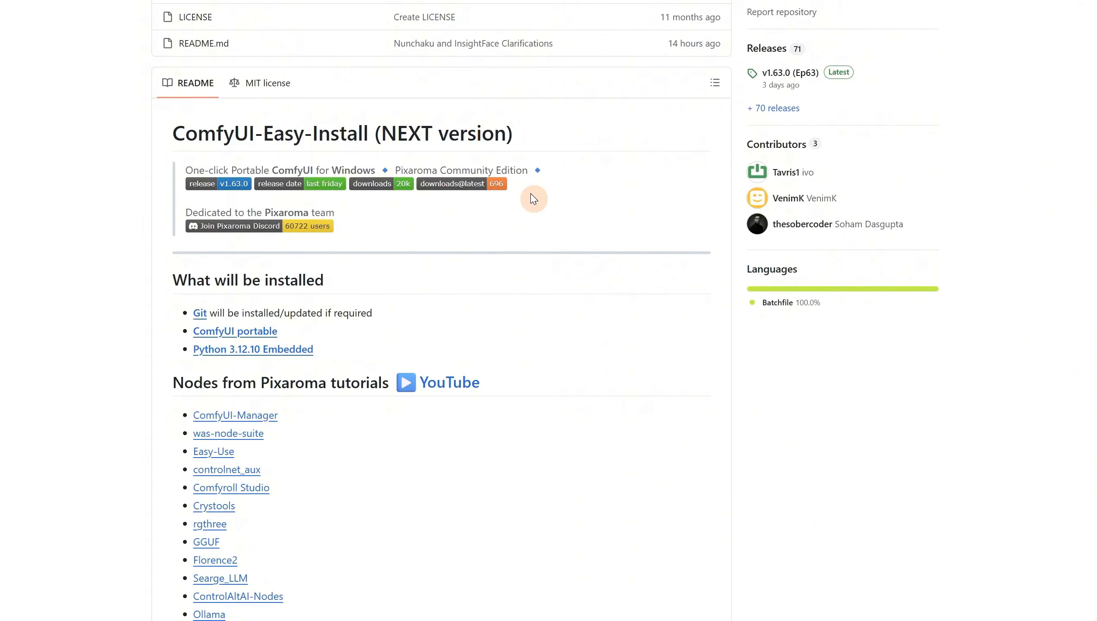
scroll(534, 199, down, 15)
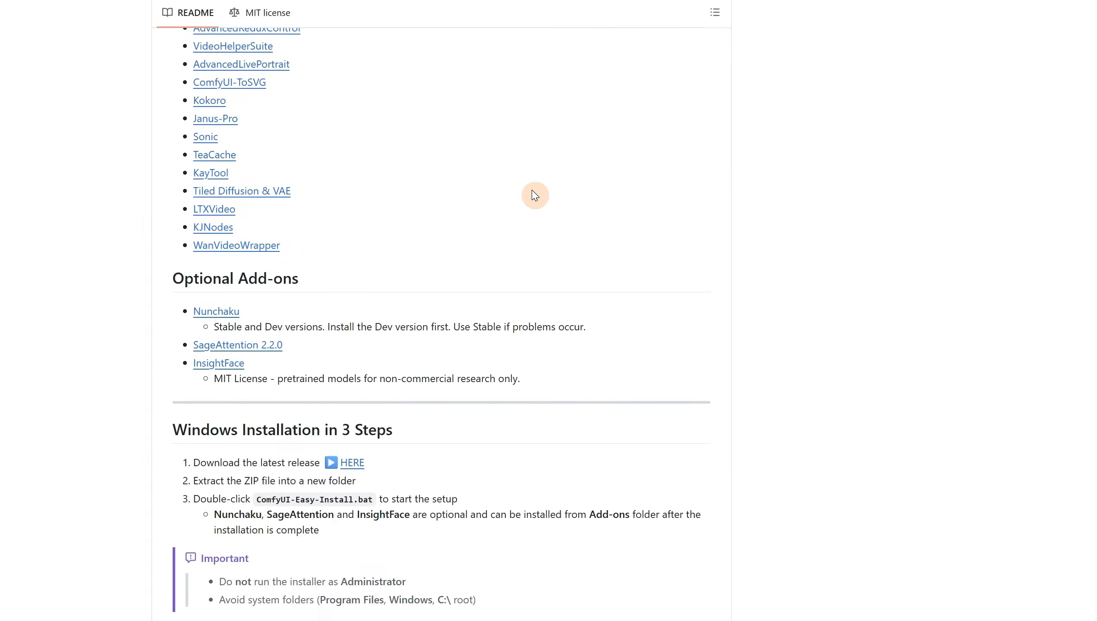
scroll(535, 195, down, 1)
scroll(535, 196, down, 1)
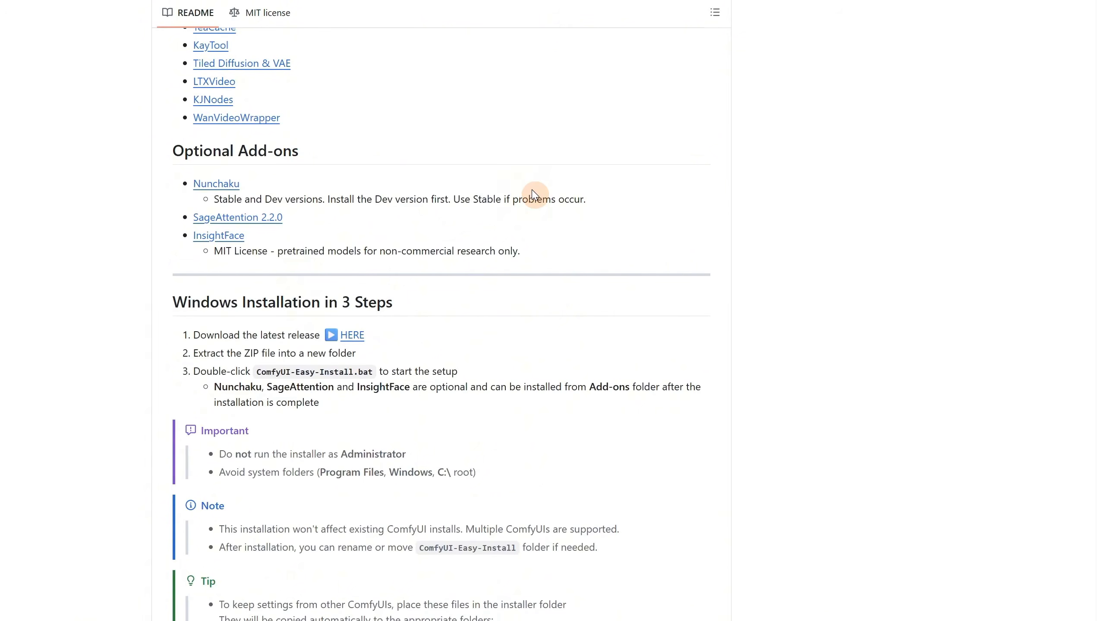
Step: Download the latest release, ComfyUI-Easy-Install.zip, into a new folder named ComfyUI-NextSept on drive D
click(352, 335)
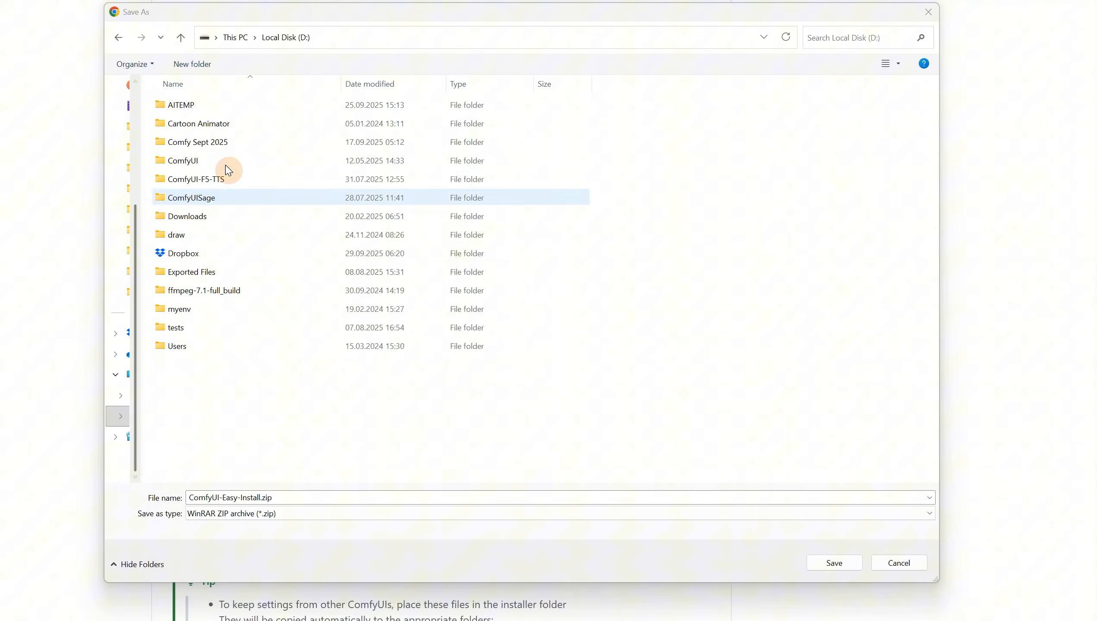
right_click(260, 437)
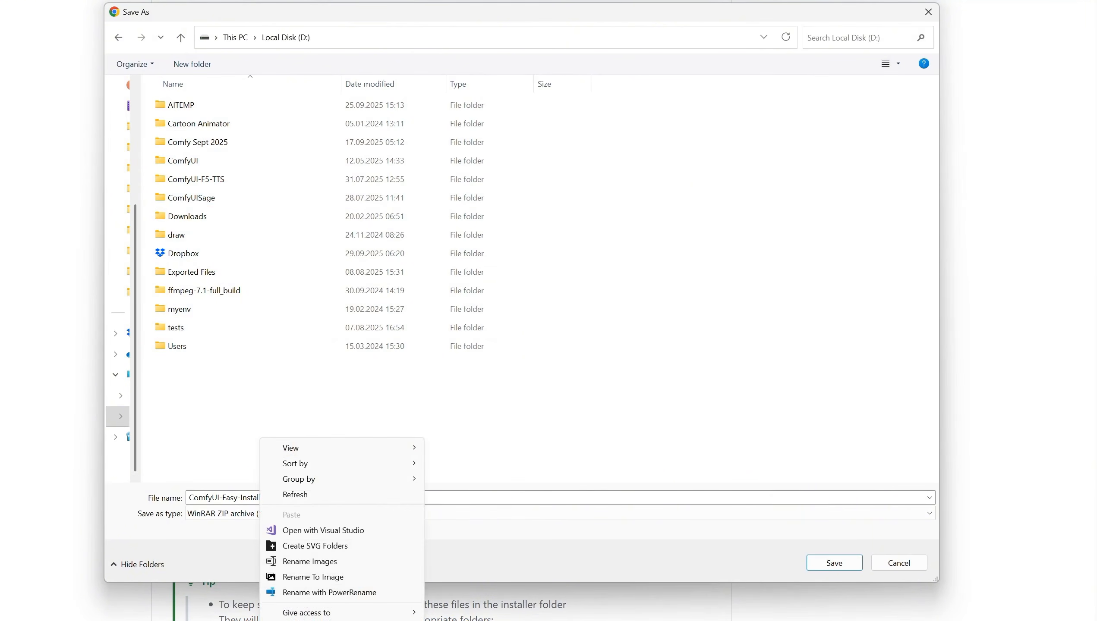
key(ctrl+shift+n)
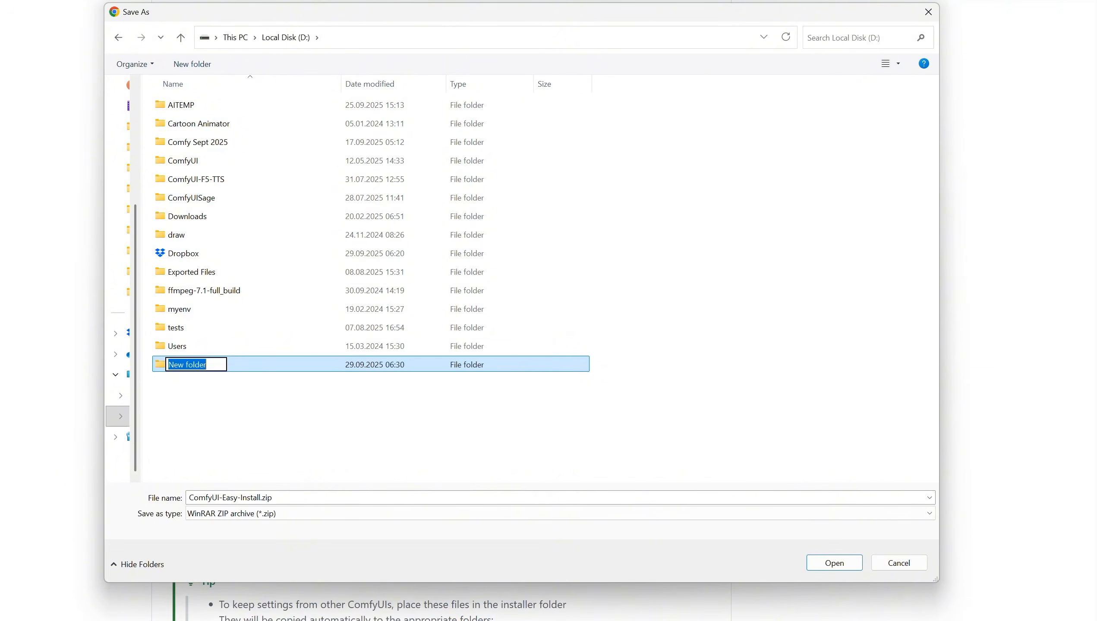
text(ComfyUI-NextSept)
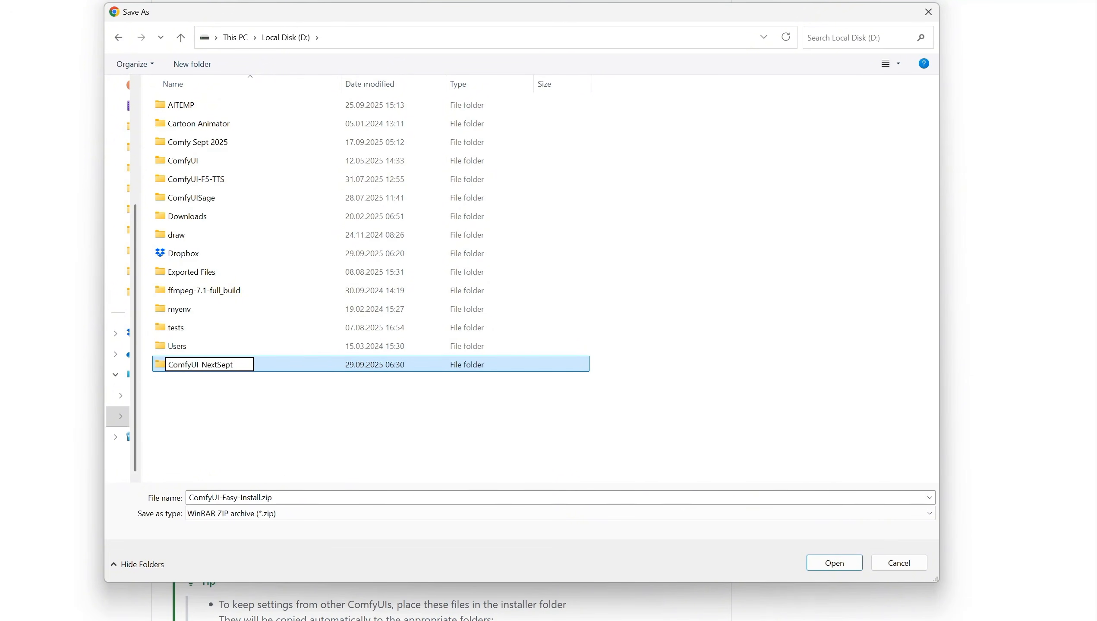
key(Return)
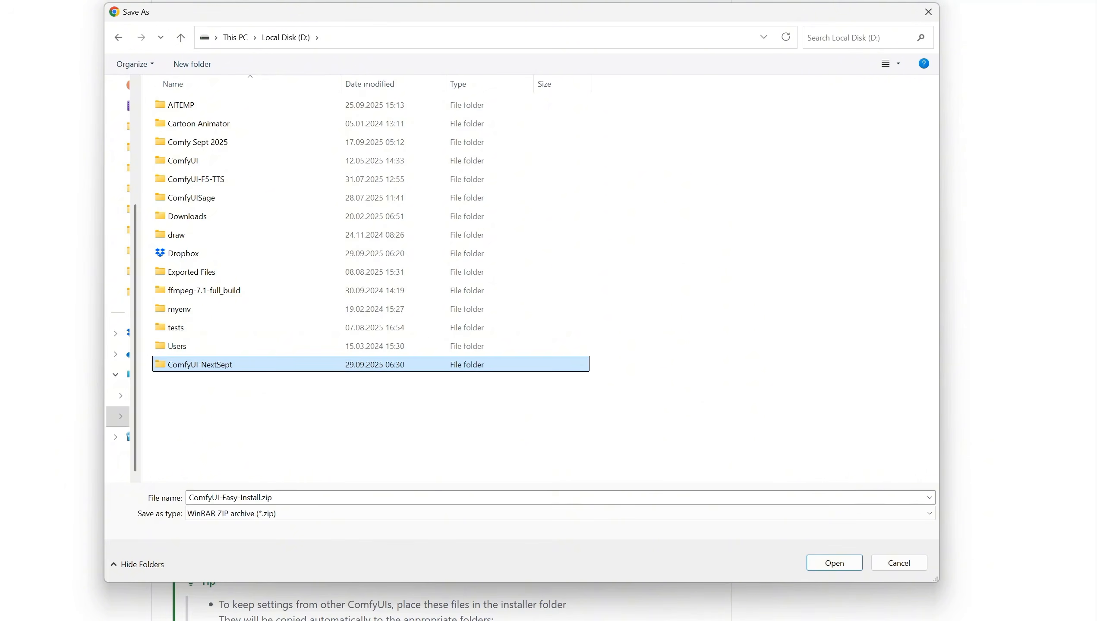
key(Return)
click(829, 565)
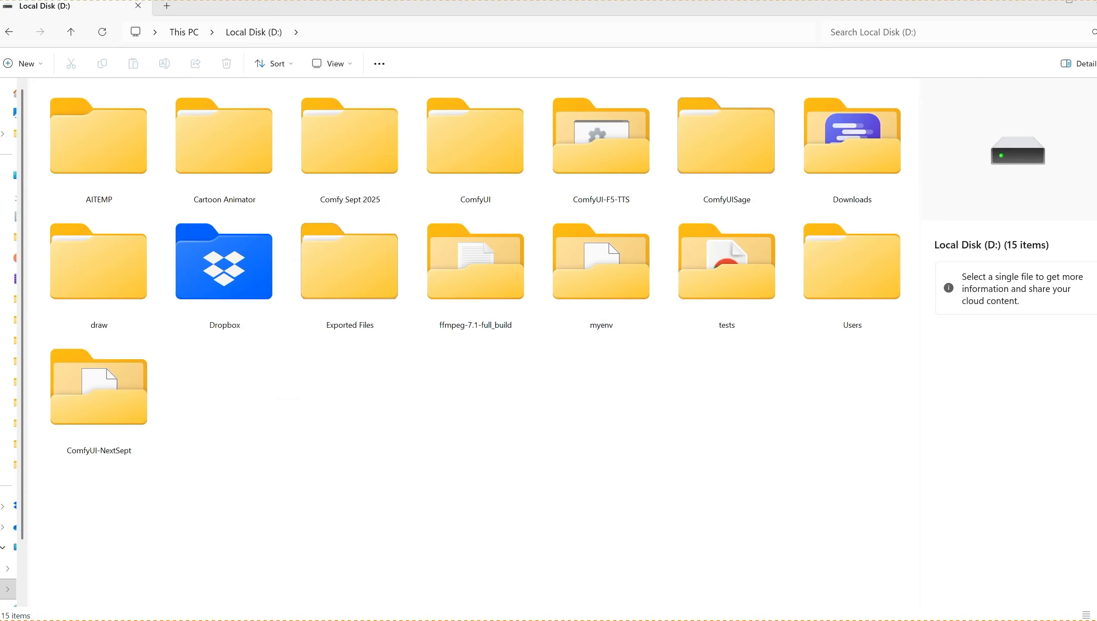
Step: Extract ComfyUI-Easy-Install.zip inside the ComfyUI-NextSept folder and delete the archive
click(122, 406)
double_click(121, 405)
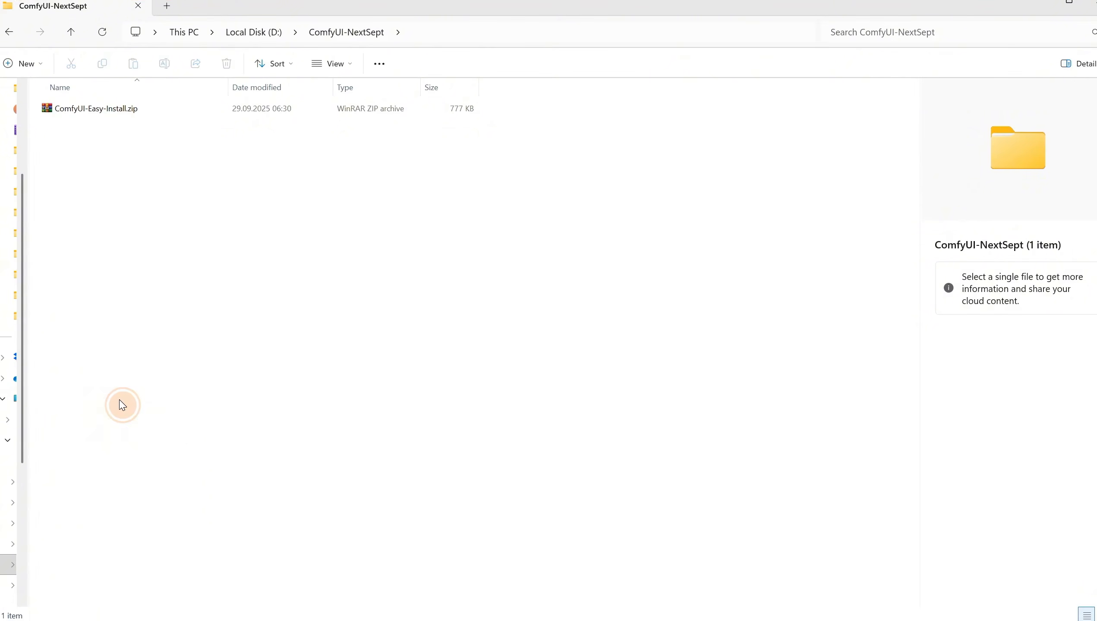
right_click(122, 108)
mouse_move(281, 199)
click(384, 247)
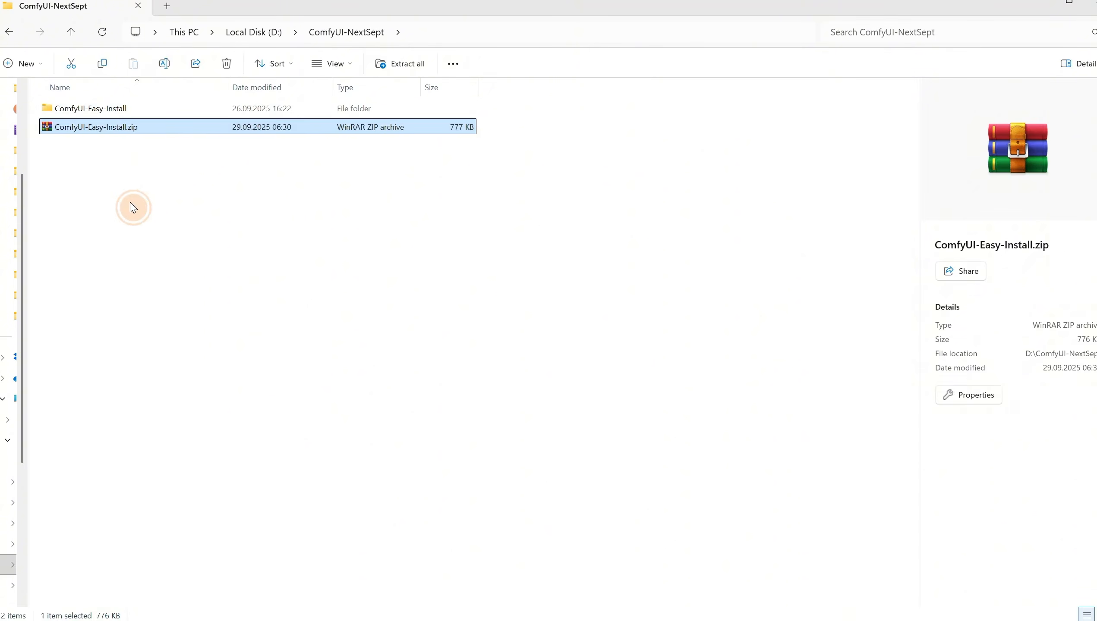
drag(143, 162, 93, 127)
key(Delete)
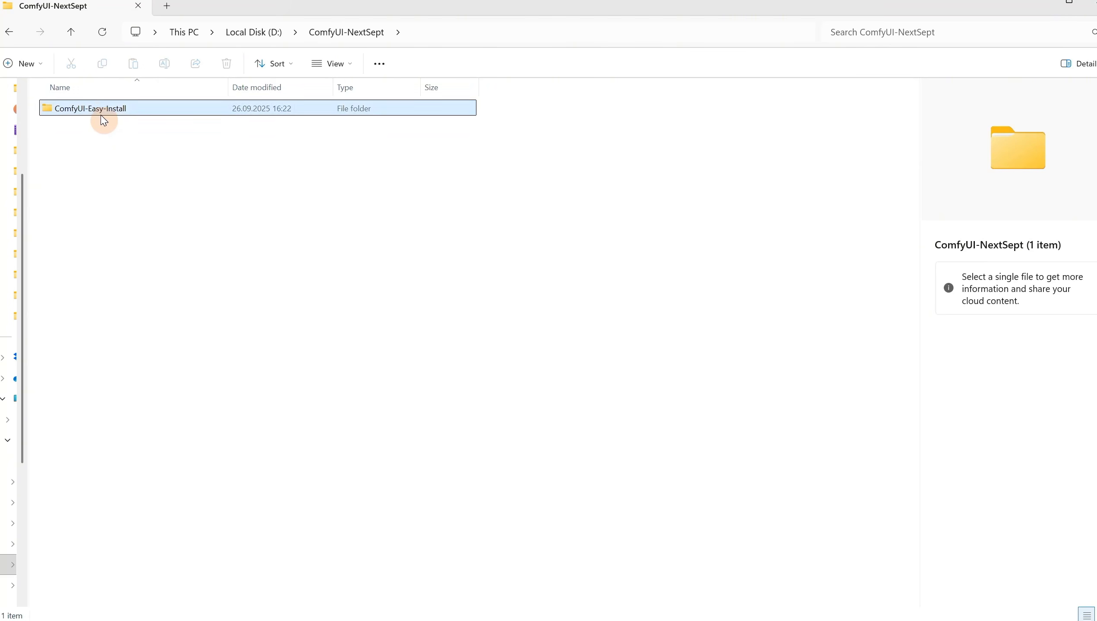
Step: Move the three files from the extracted ComfyUI-Easy-Install folder up into ComfyUI-NextSept and delete the emptied subfolder
double_click(105, 110)
drag(209, 237, 56, 102)
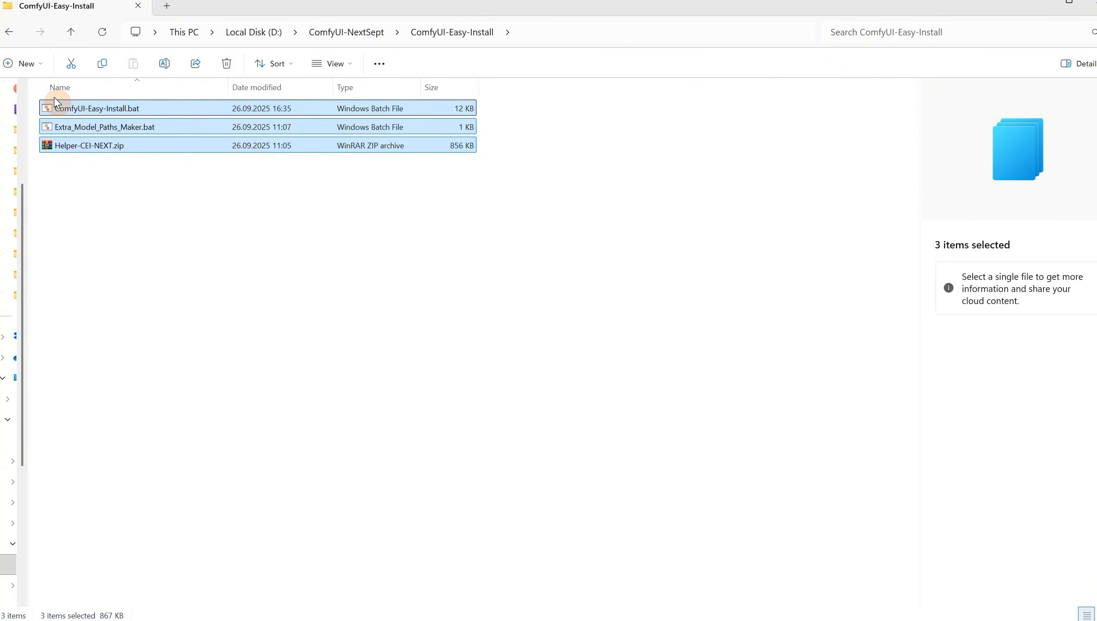
click(342, 33)
click(185, 247)
key(ctrl+v)
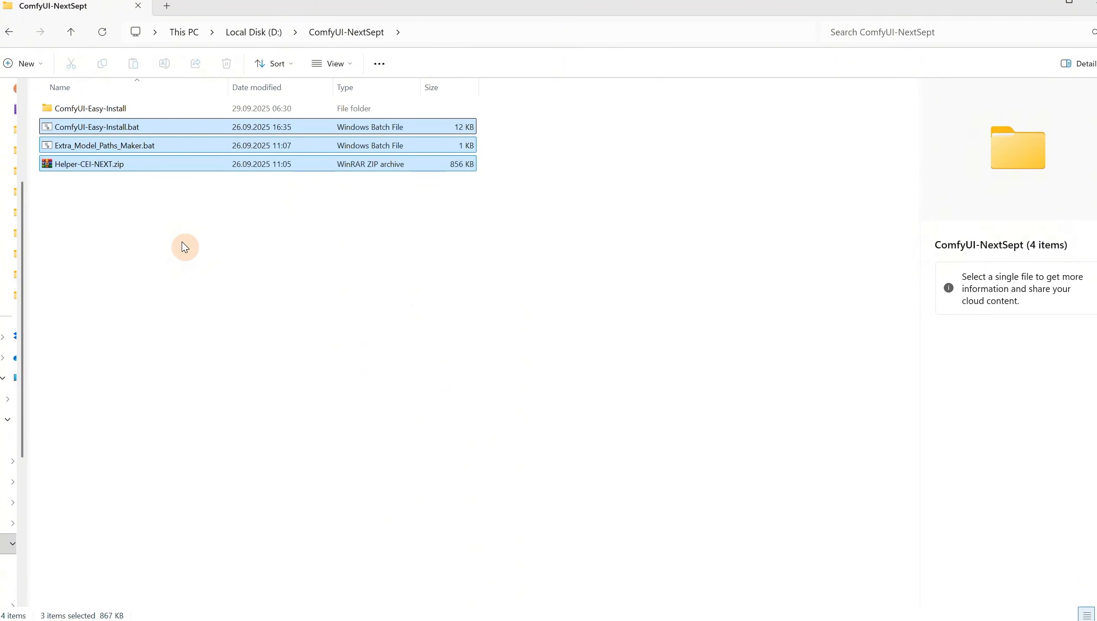
click(206, 284)
click(112, 108)
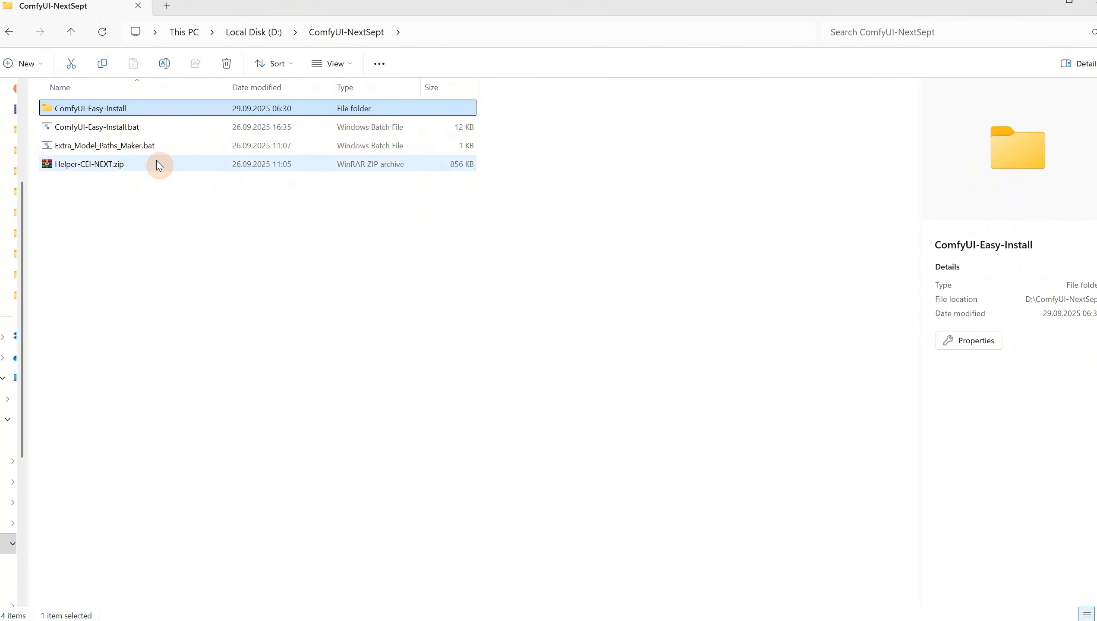
key(Delete)
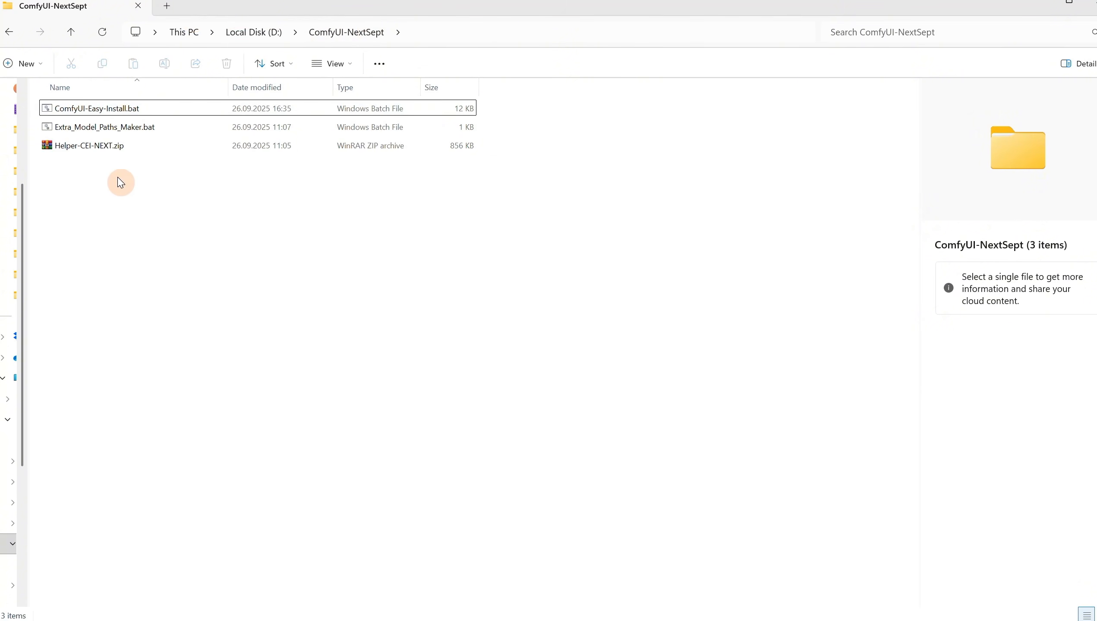
Step: Run the ComfyUI-Easy-Install.bat installer to completion and close its console window
double_click(112, 115)
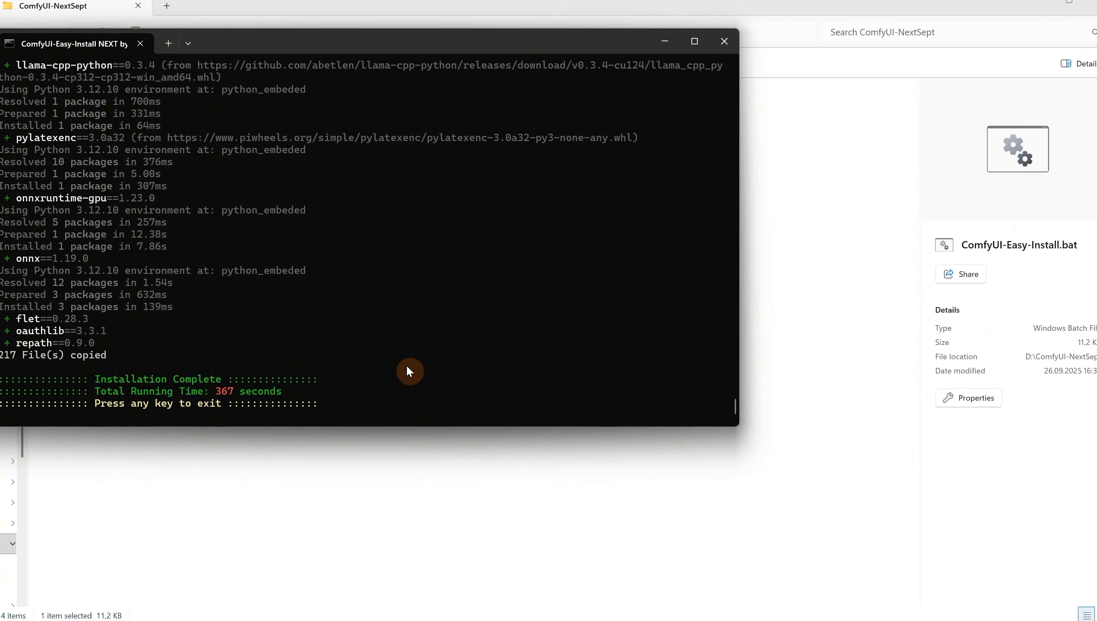
key(Return)
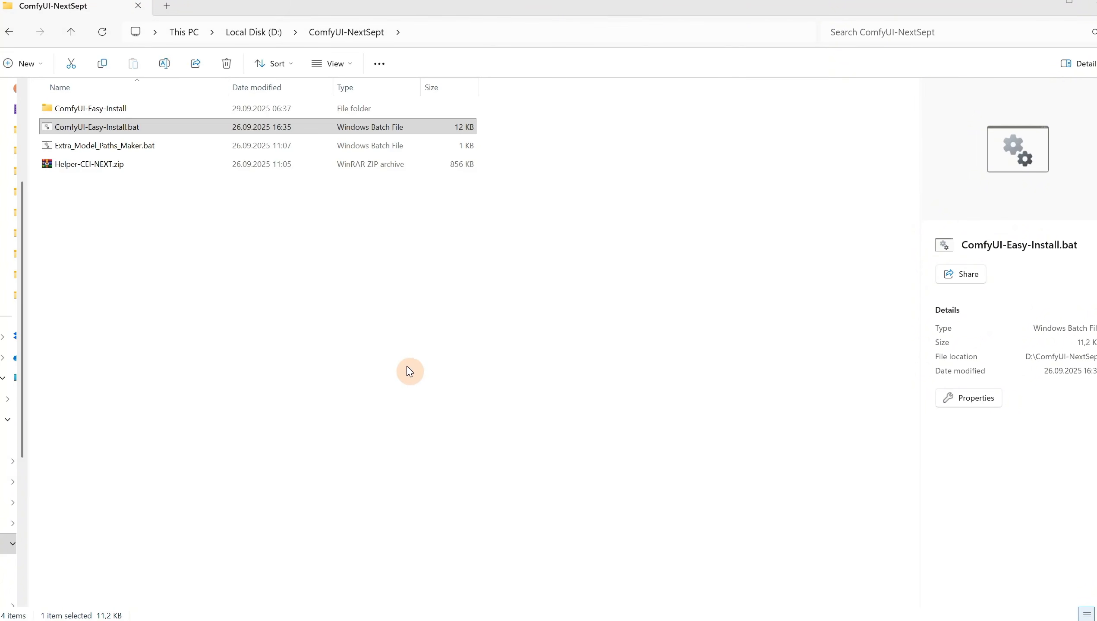
Step: Install SageAttention by running SageAttention-NEXT.bat from the new installation's Add-Ons folder
double_click(135, 111)
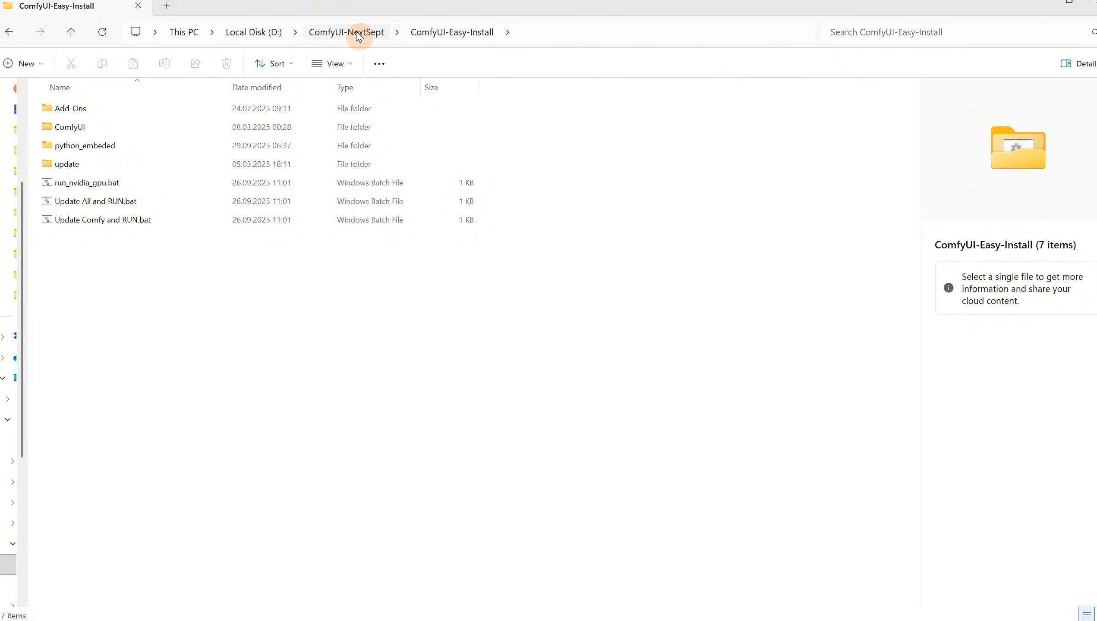
double_click(81, 108)
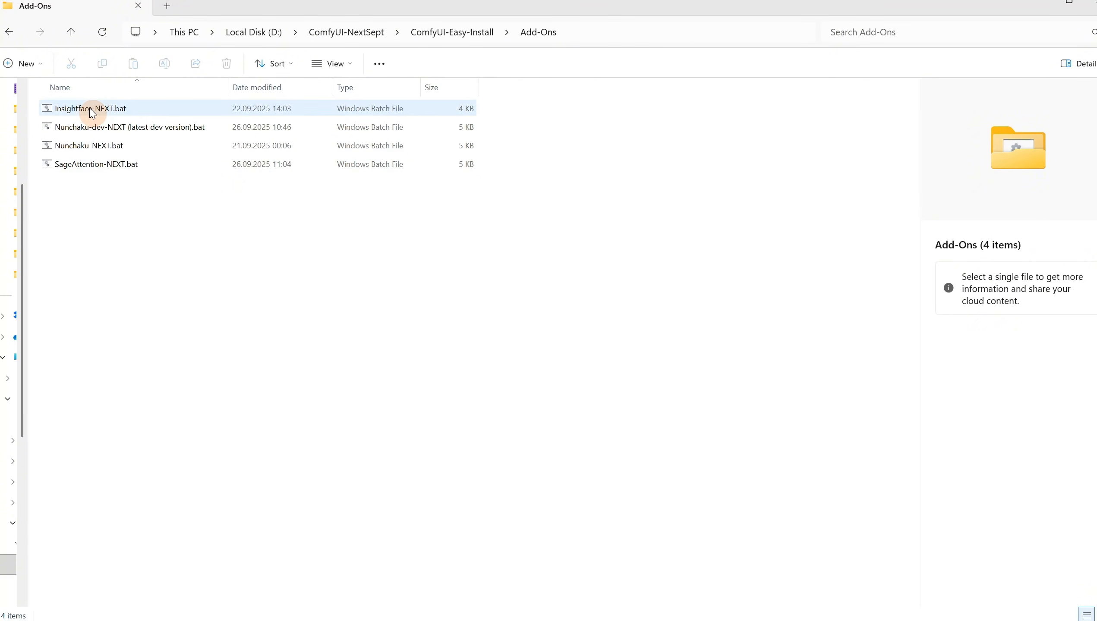
double_click(114, 166)
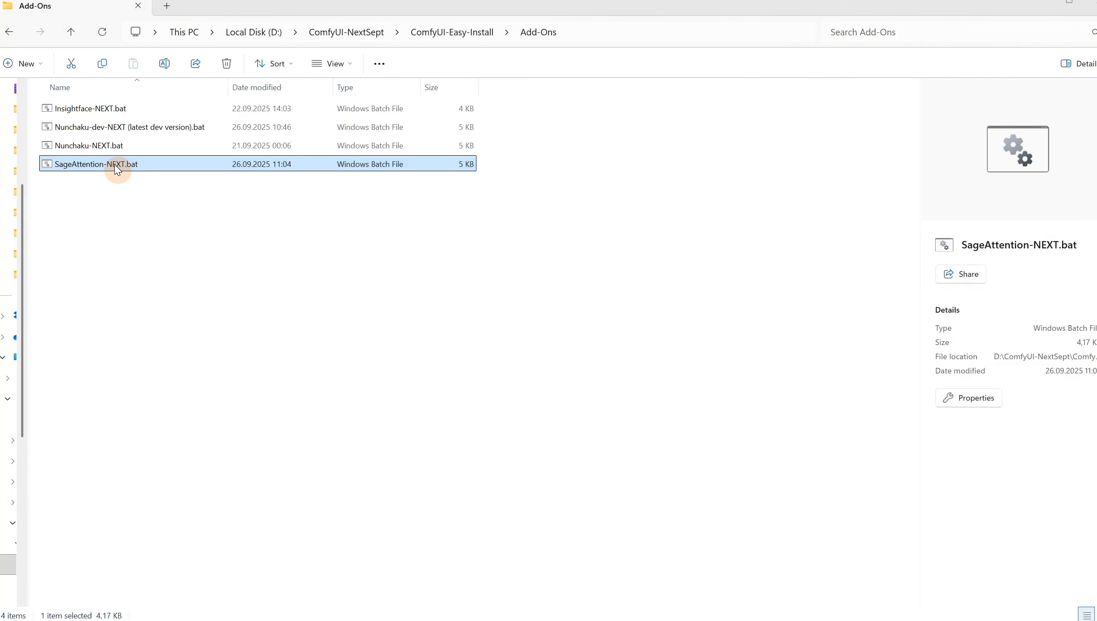
Step: Install the Nunchaku dev add-on by running Nunchaku-dev-NEXT (latest dev version).bat and close its console when finished
click(120, 127)
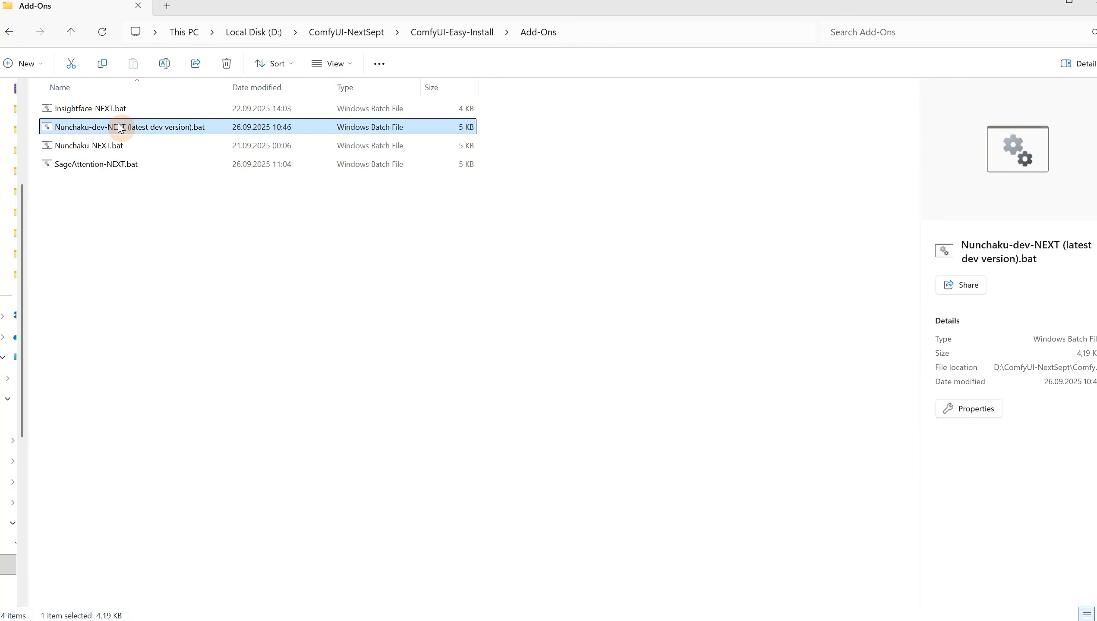
double_click(121, 127)
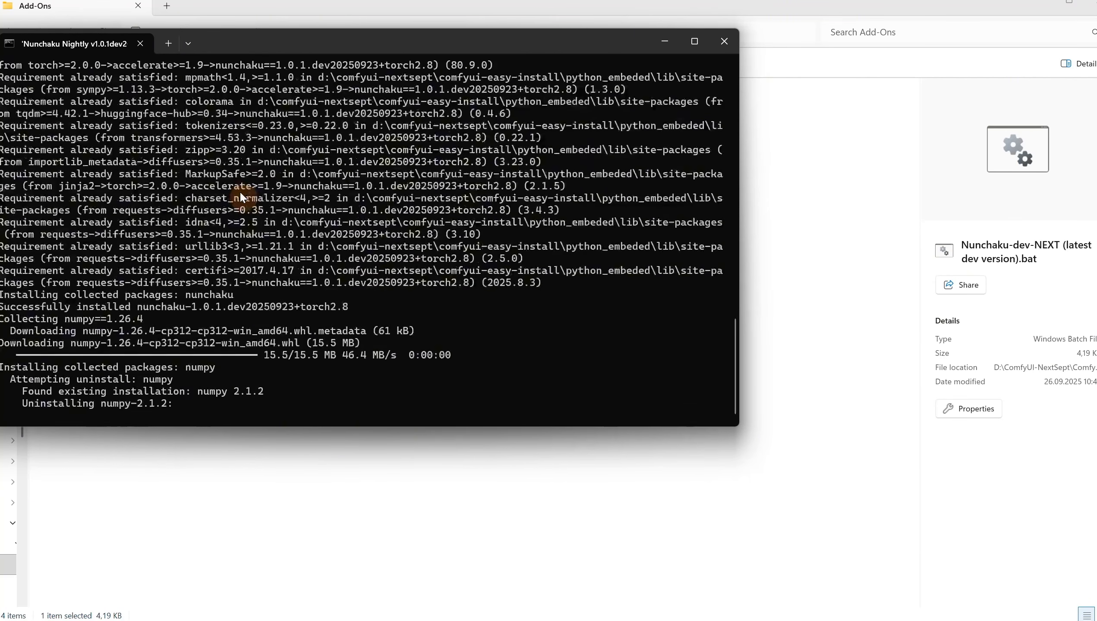
key(Return)
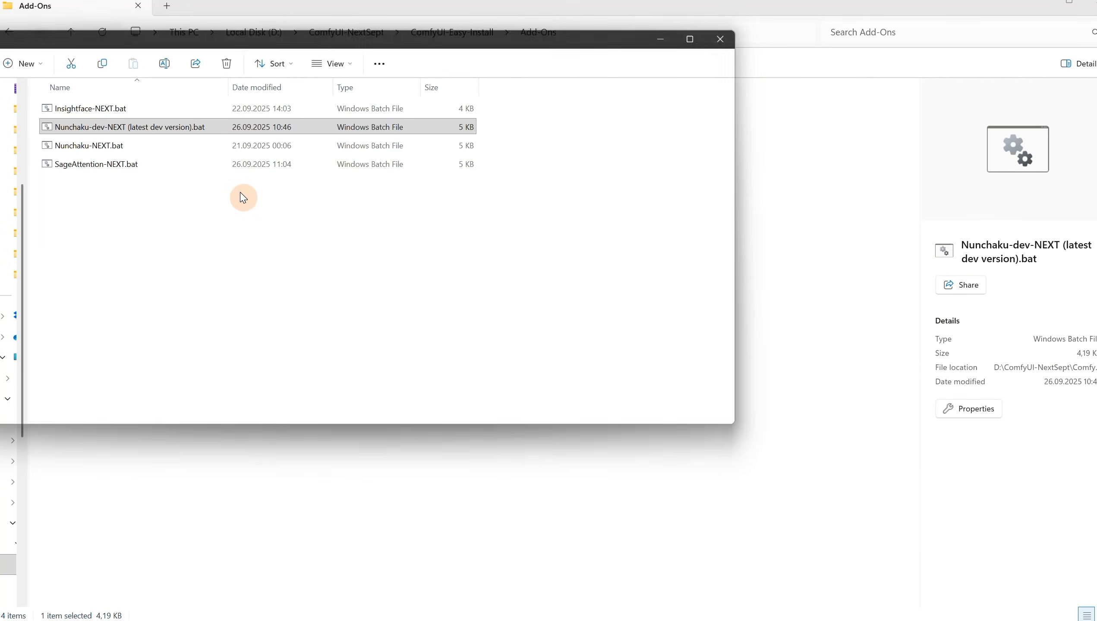
Step: Return to the ComfyUI-Easy-Install folder and select the run_nvidia_gpu_SageAttention.bat launcher
click(450, 32)
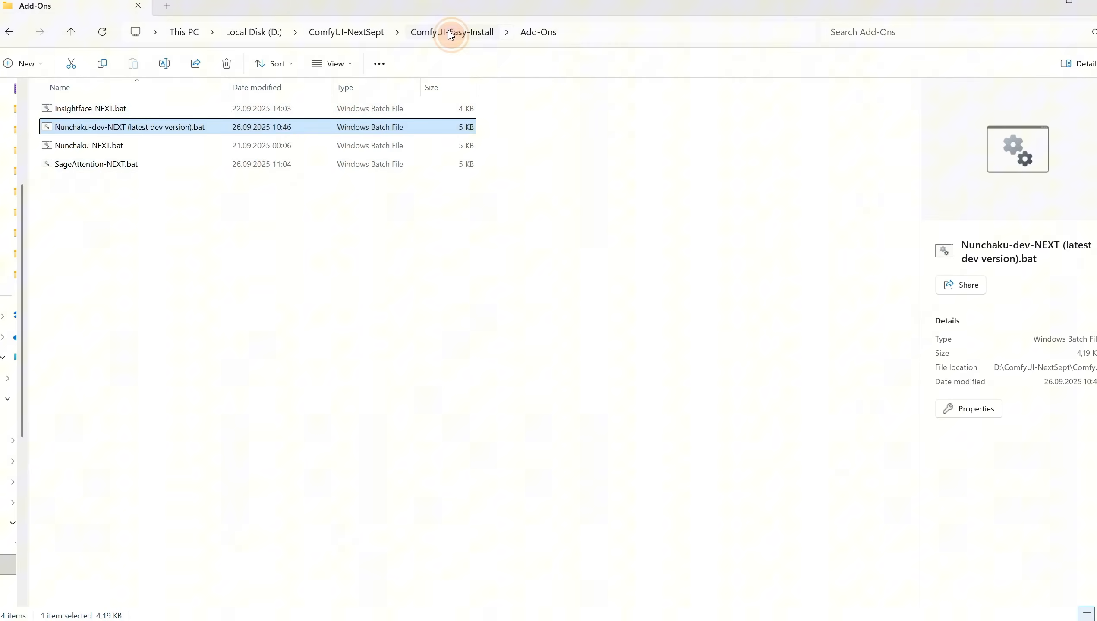
click(111, 184)
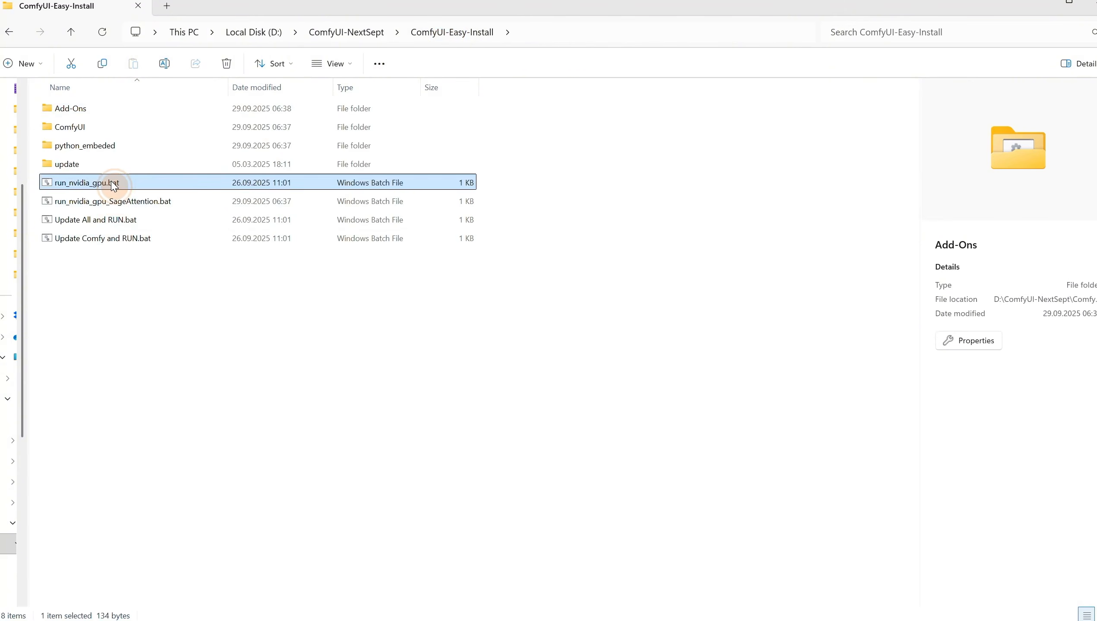
click(112, 204)
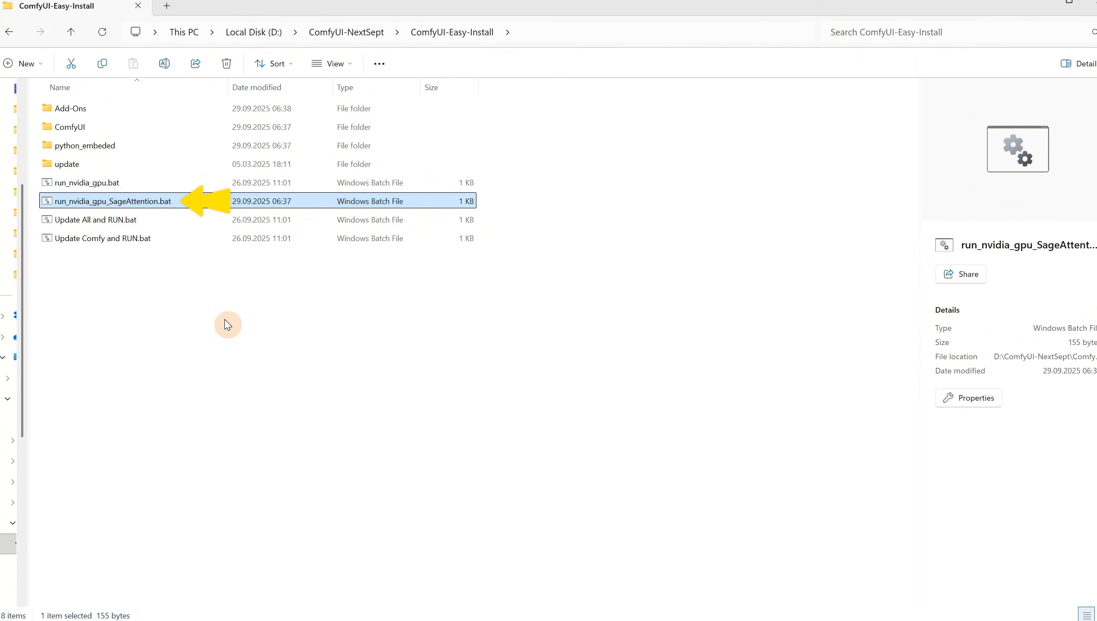
Step: Copy Extra_Model_Paths_Maker.bat from the ComfyUI-NextSept folder
click(346, 32)
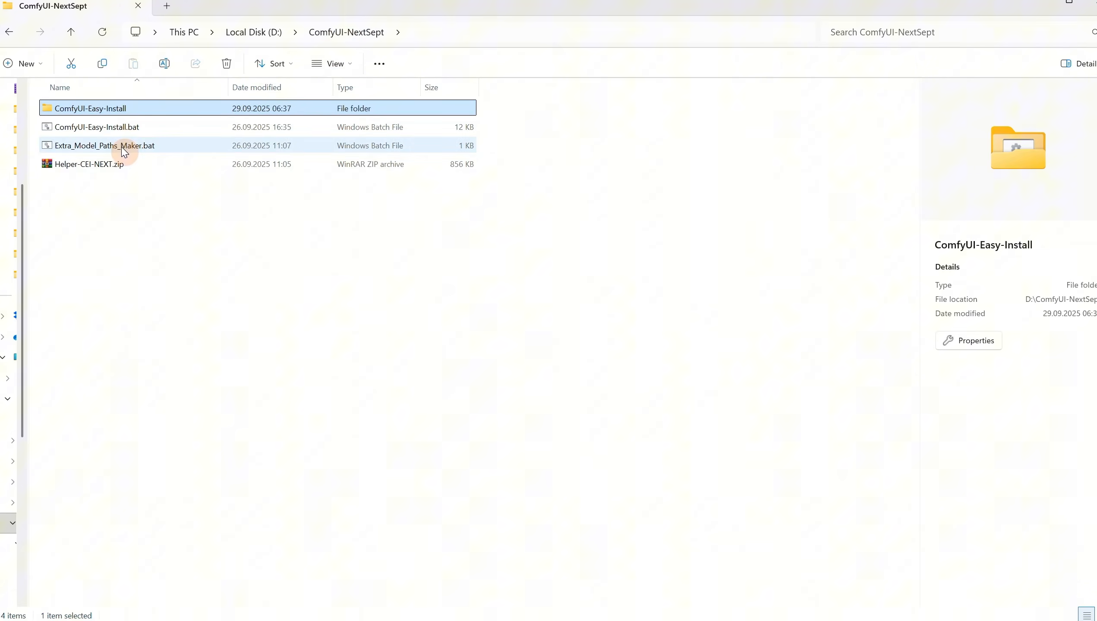
click(125, 148)
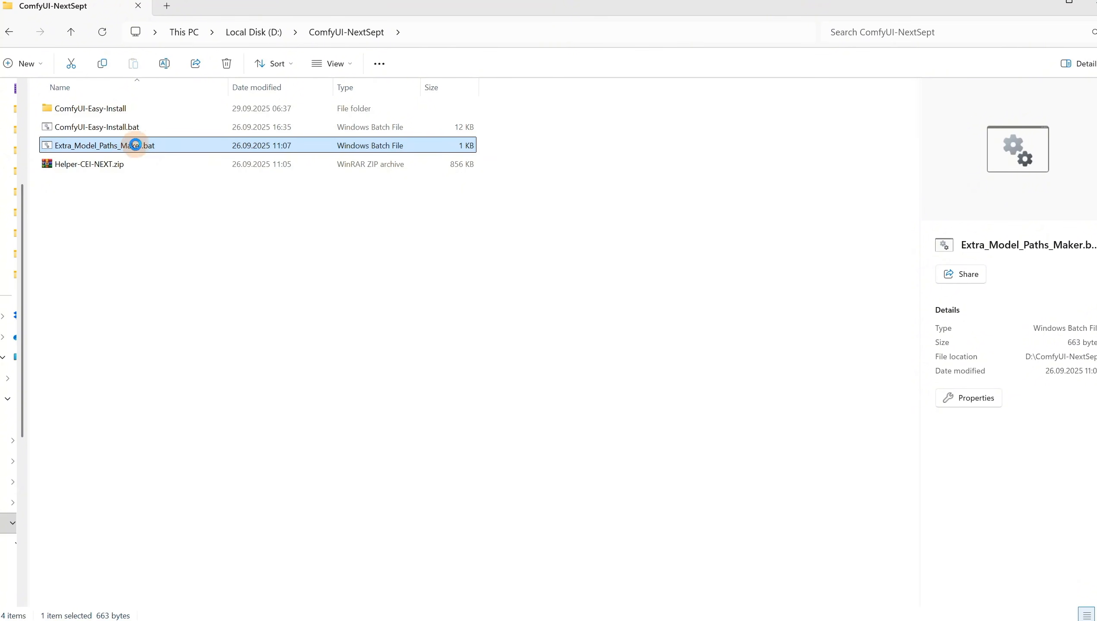
right_click(135, 148)
click(187, 582)
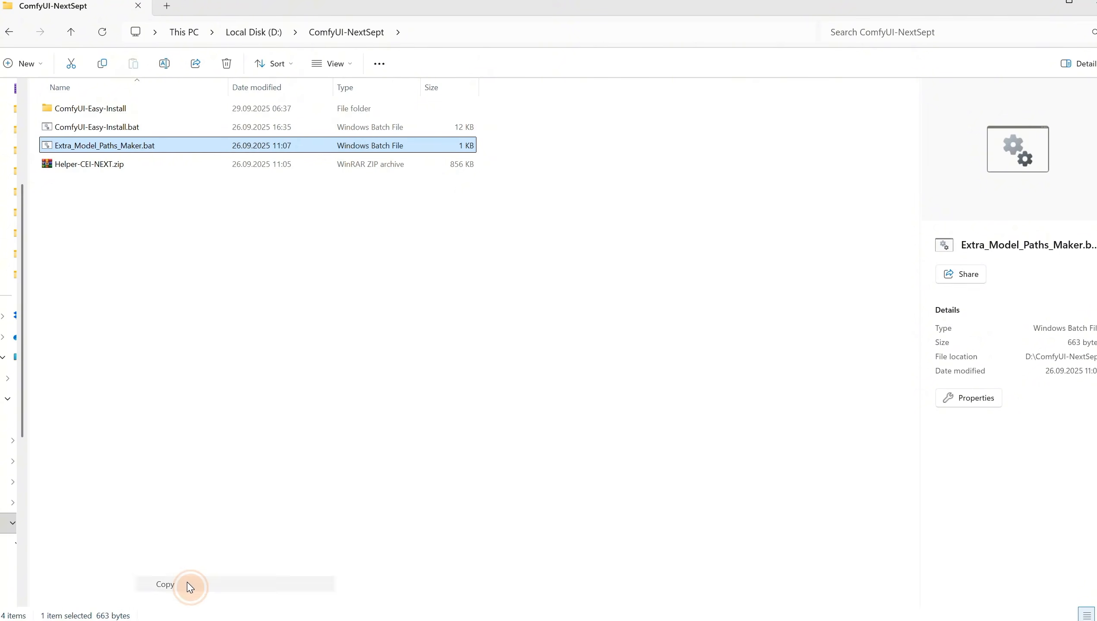
Step: Paste the batch file into D:\ComfyUI\ComfyUI_windows_portable\ComfyUI\models, replacing the existing copy
click(257, 38)
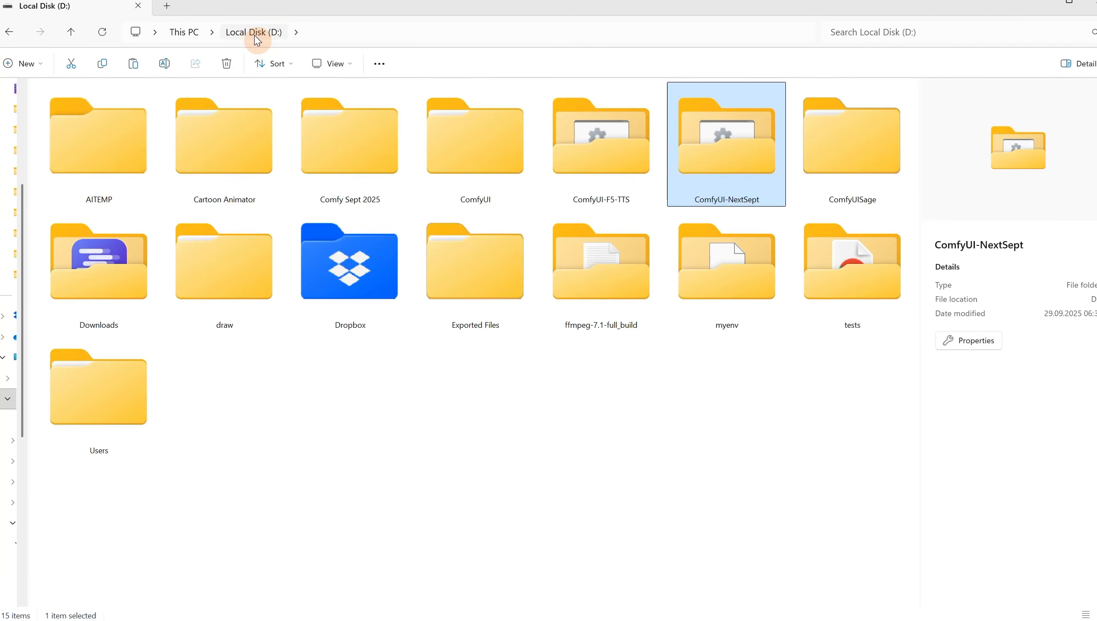
click(475, 159)
double_click(475, 159)
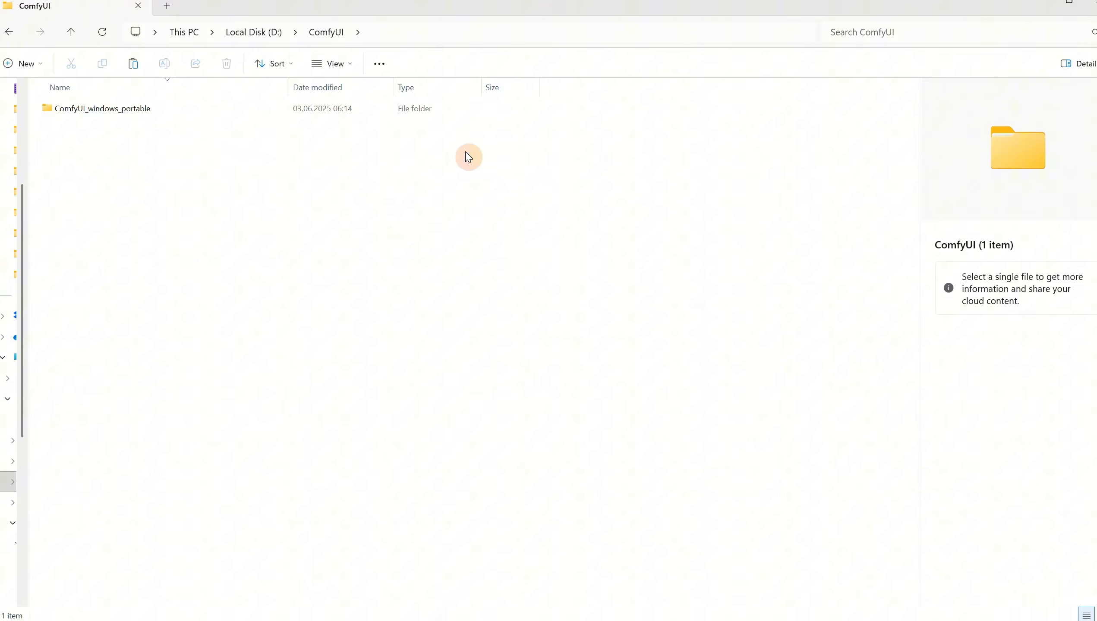
double_click(110, 108)
double_click(69, 108)
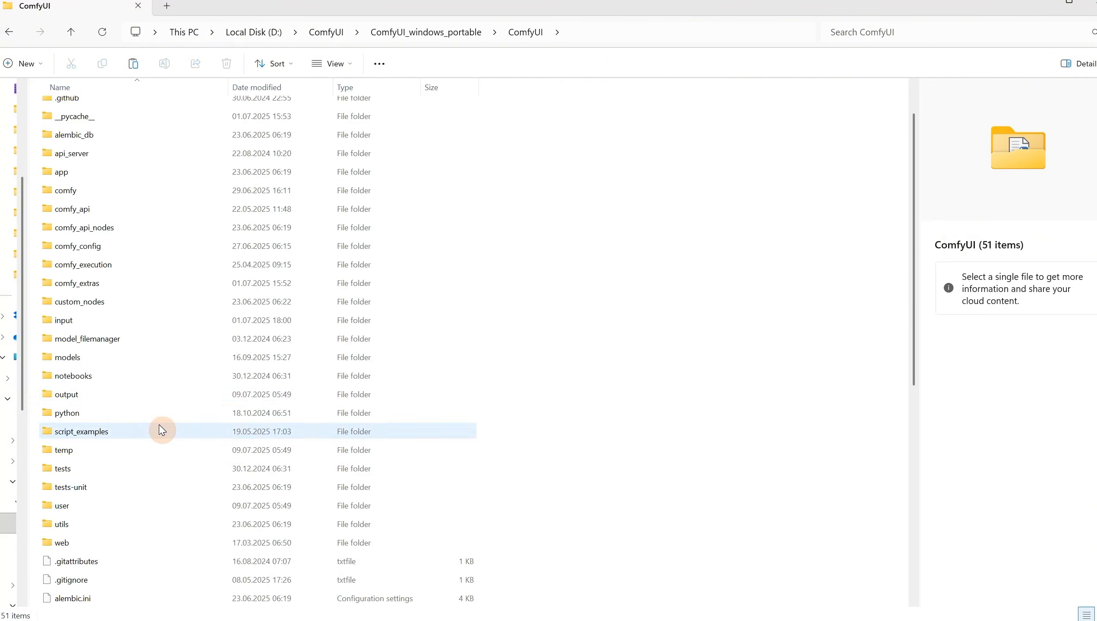
double_click(74, 360)
scroll(715, 303, down, 6)
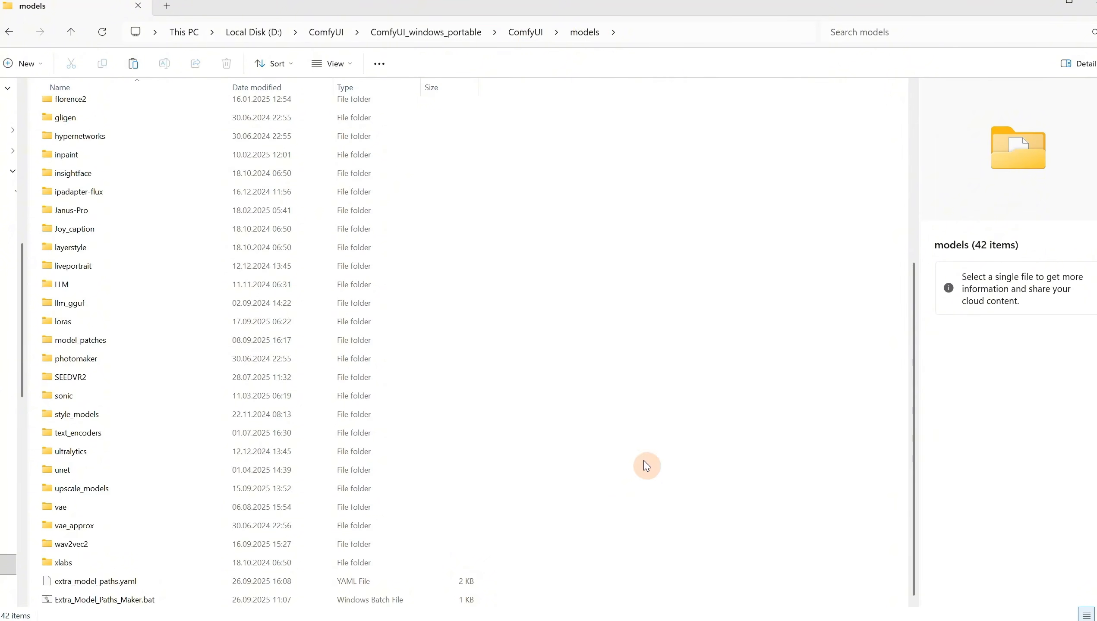
right_click(637, 505)
click(725, 277)
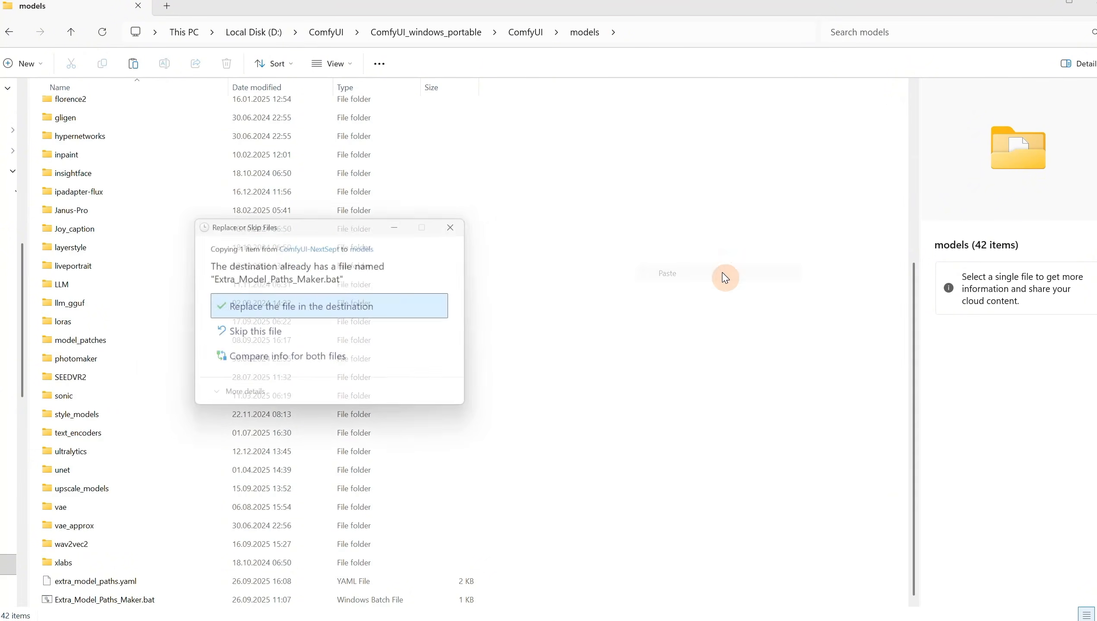
click(314, 305)
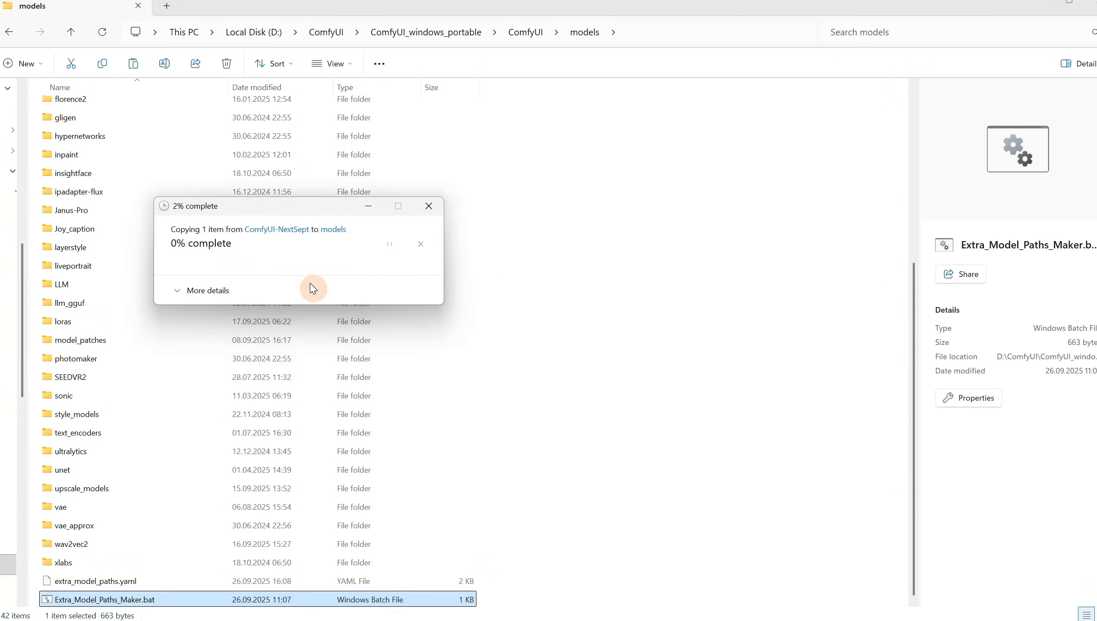
Step: Run Extra_Model_Paths_Maker.bat in the models folder, close the generated text, and copy extra_model_paths.yaml
double_click(99, 601)
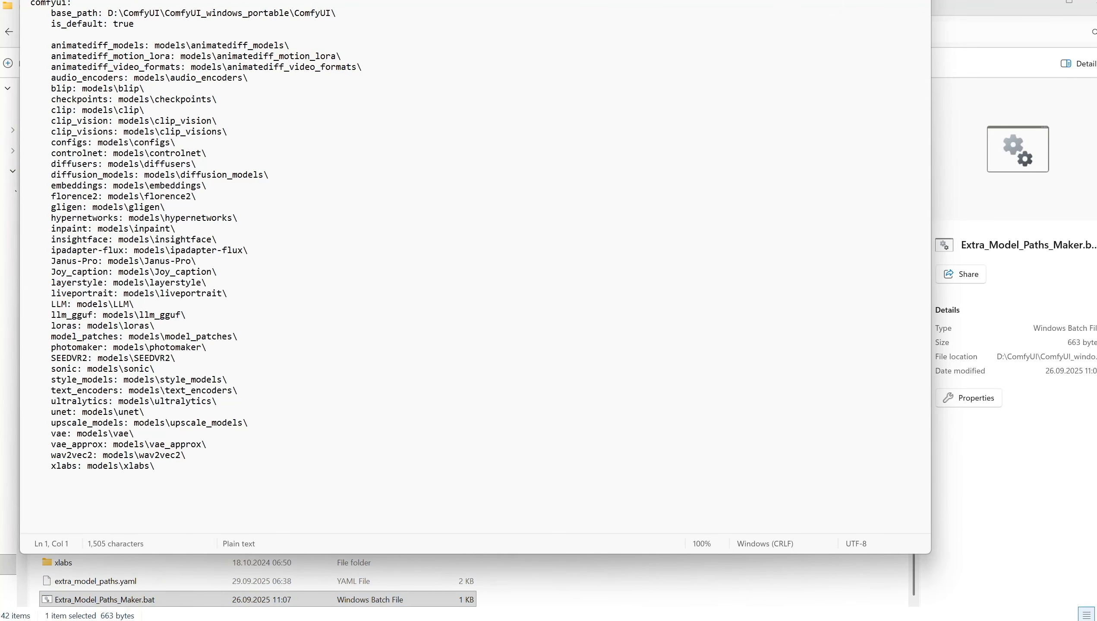
key(alt+F4)
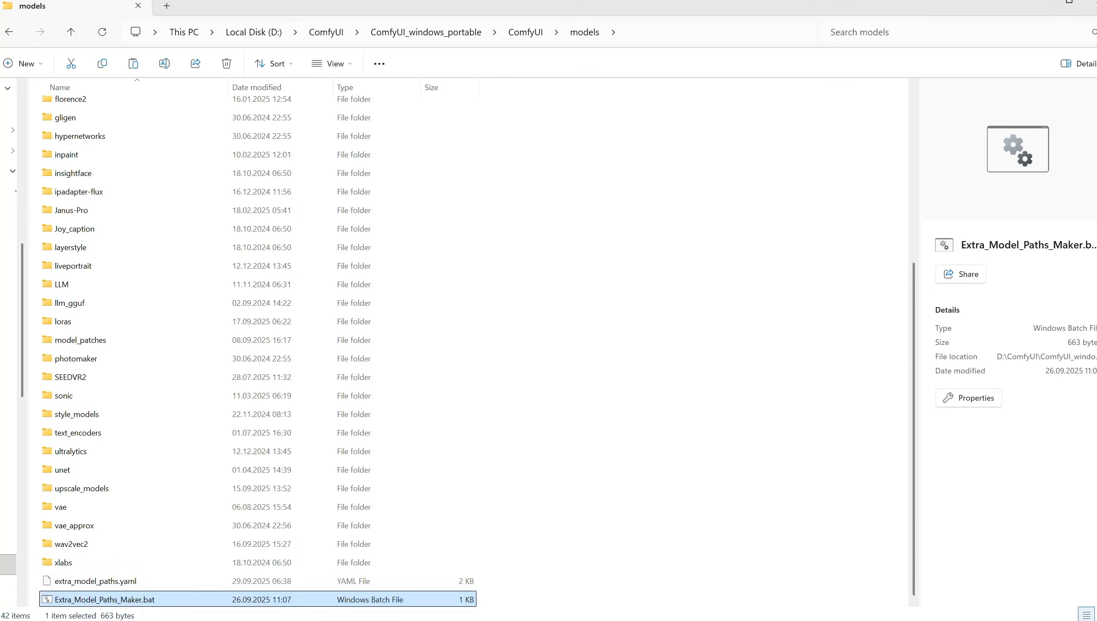
click(124, 583)
right_click(117, 584)
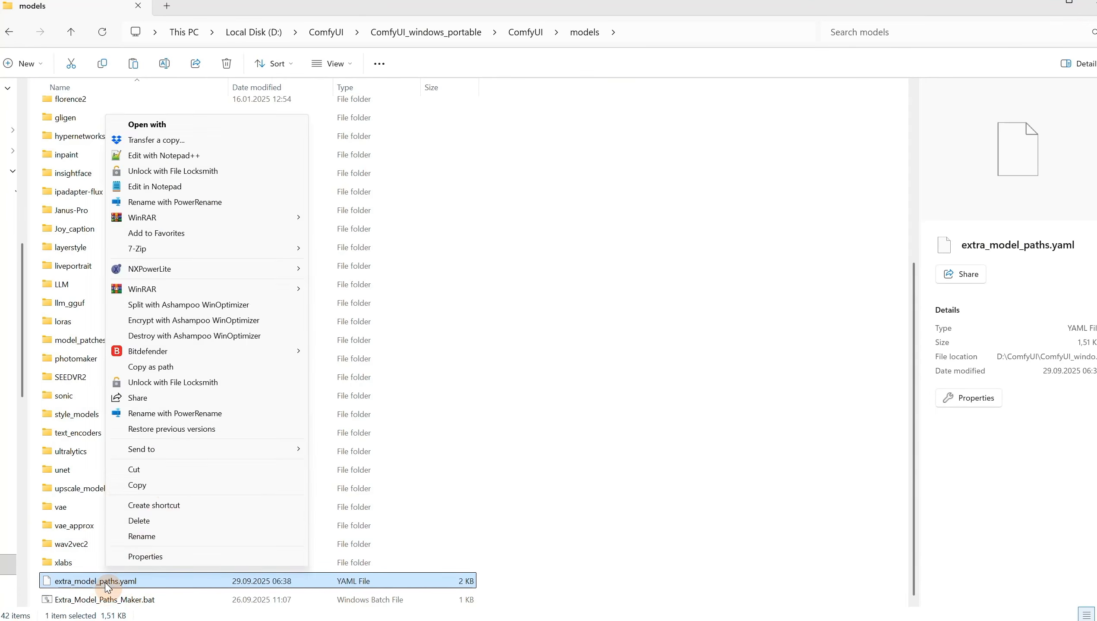
key(Escape)
Step: Paste extra_model_paths.yaml into the ComfyUI folder inside ComfyUI-NextSept\ComfyUI-Easy-Install
click(261, 33)
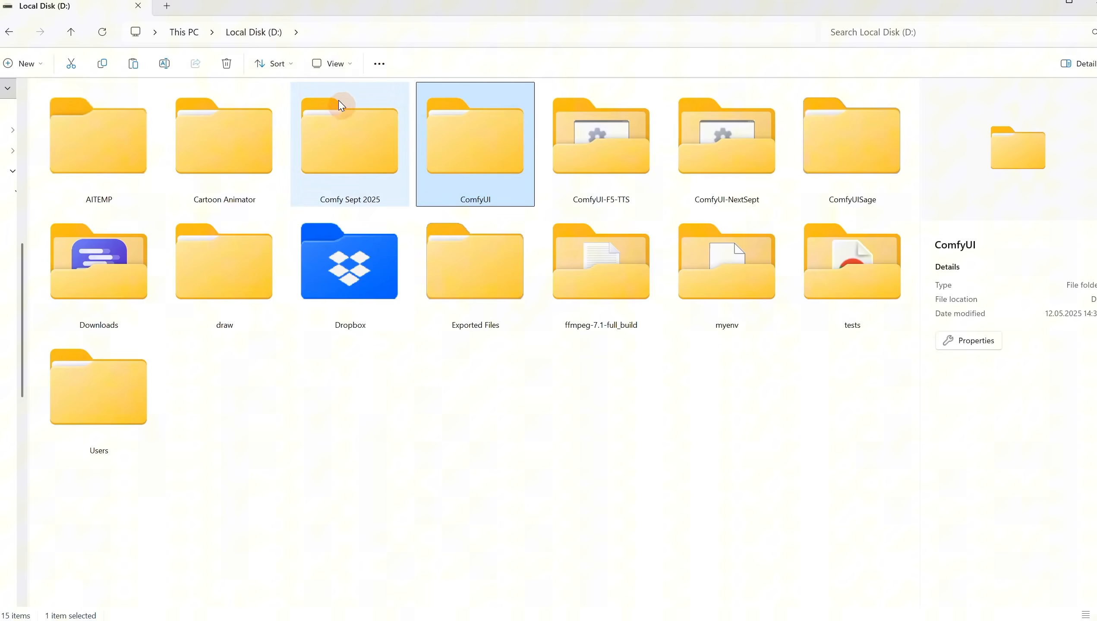
double_click(735, 154)
double_click(122, 117)
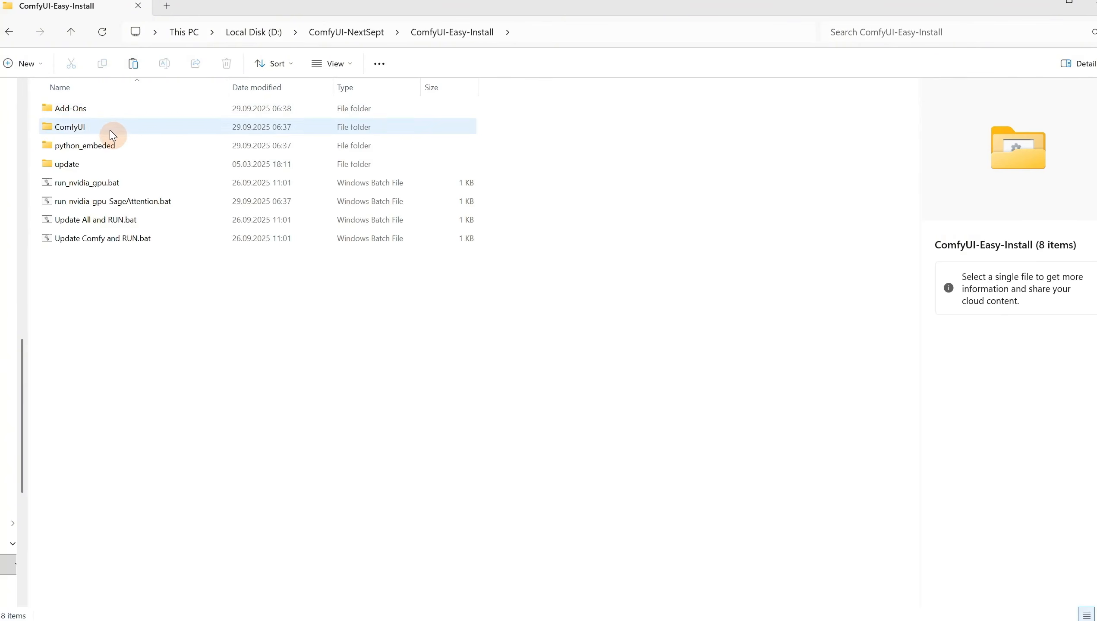
double_click(117, 127)
scroll(709, 275, down, 4)
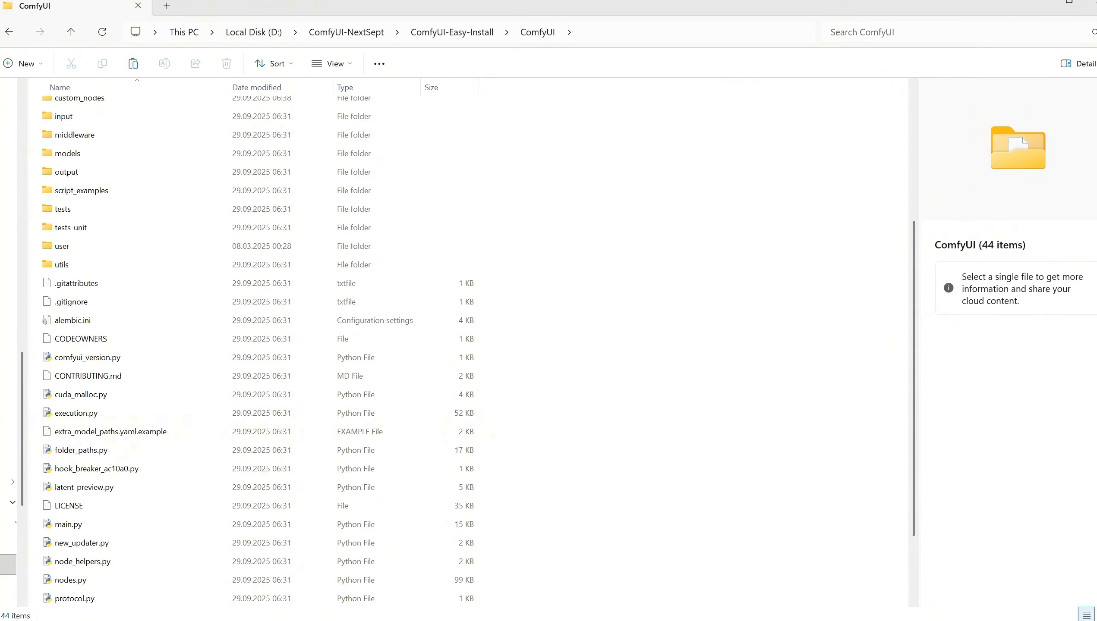
click(139, 432)
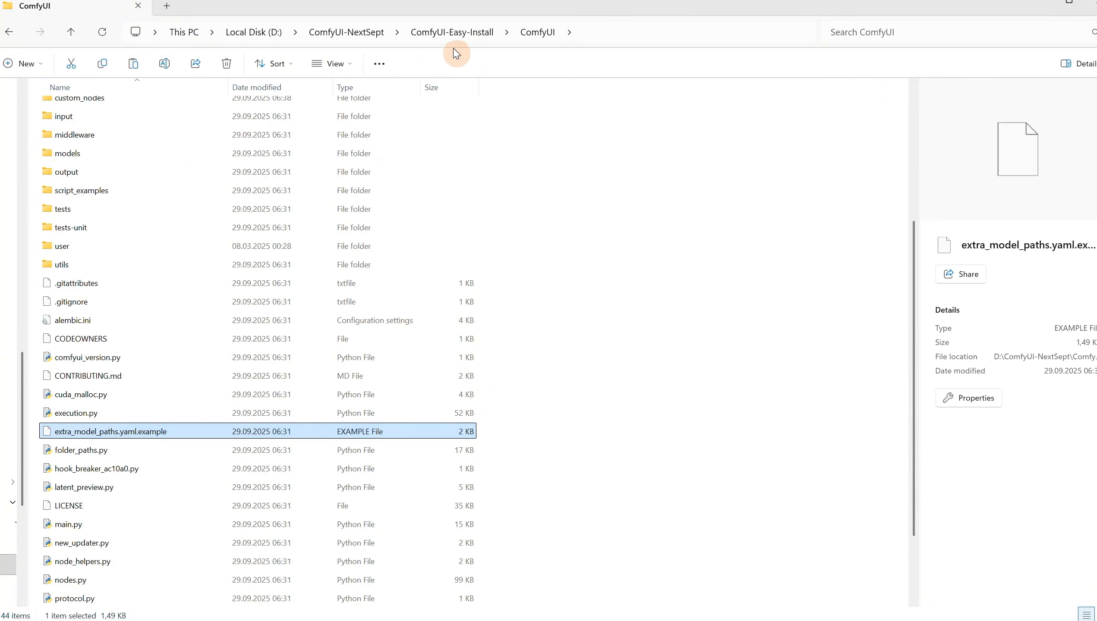
right_click(632, 428)
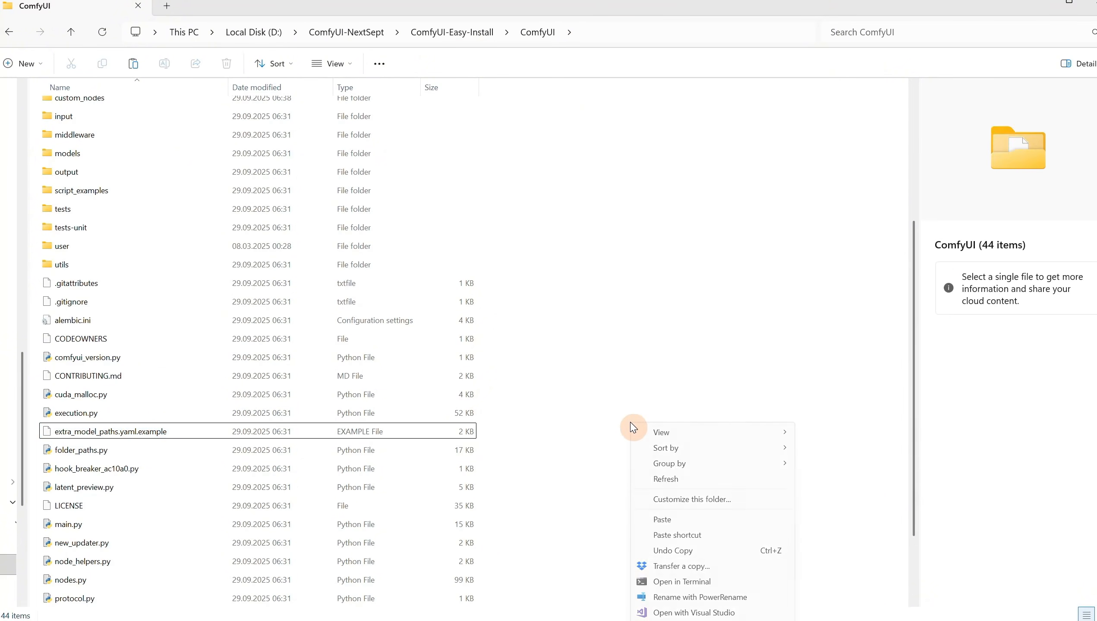
click(681, 521)
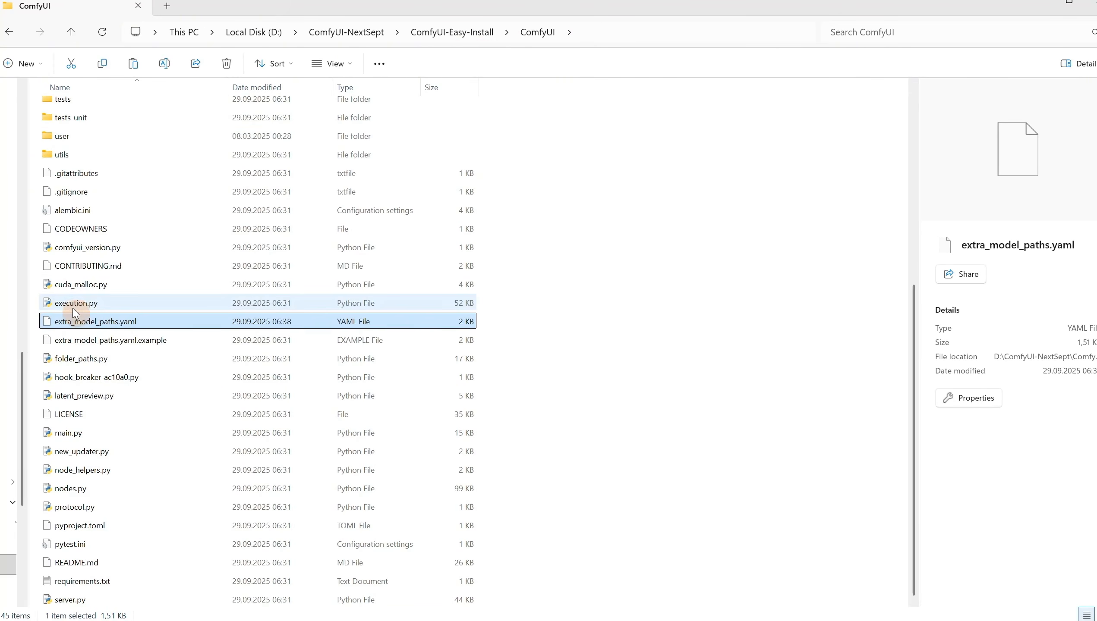
Step: Start ComfyUI with run_nvidia_gpu_SageAttention.bat from the ComfyUI-Easy-Install folder
click(432, 34)
click(86, 209)
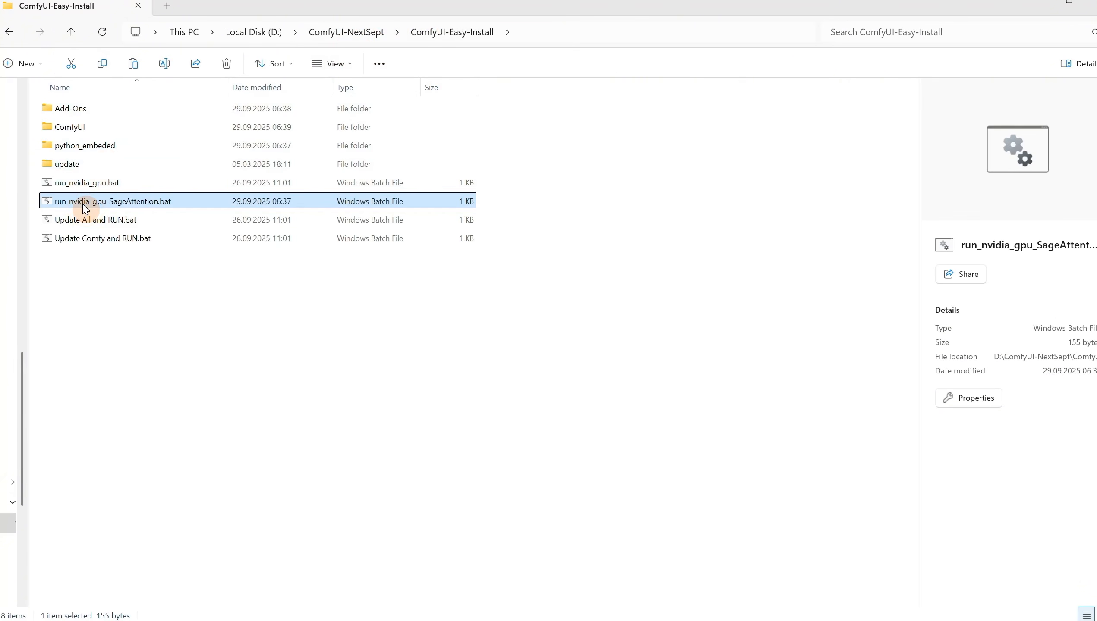
double_click(85, 208)
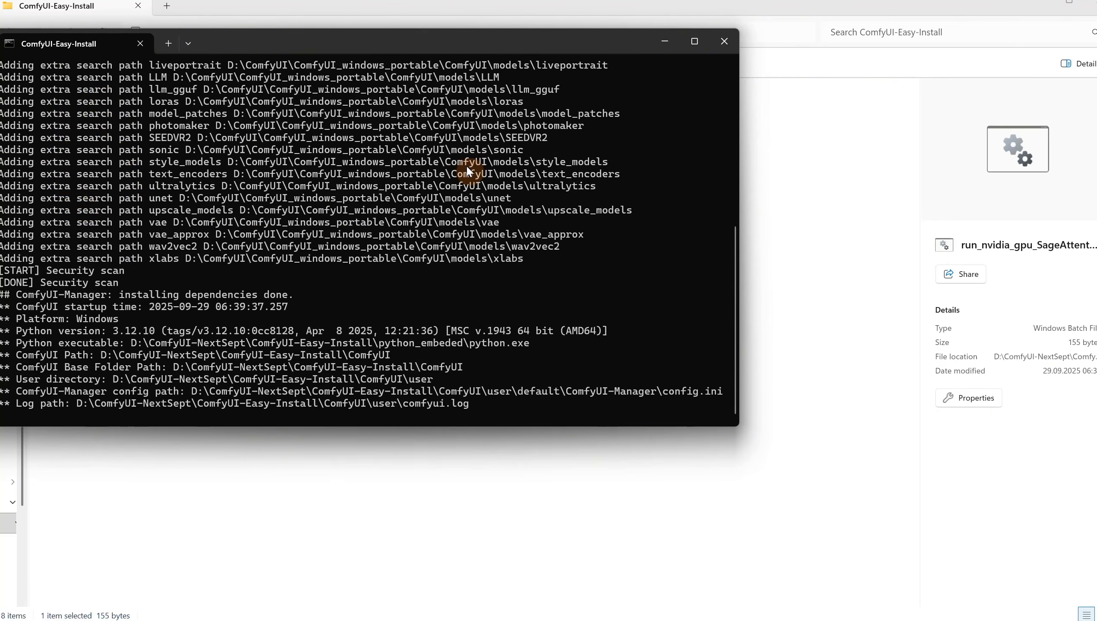
Step: Check the Python version, the PyTorch version and the sage attention line in the console's startup log
drag(109, 331, 158, 335)
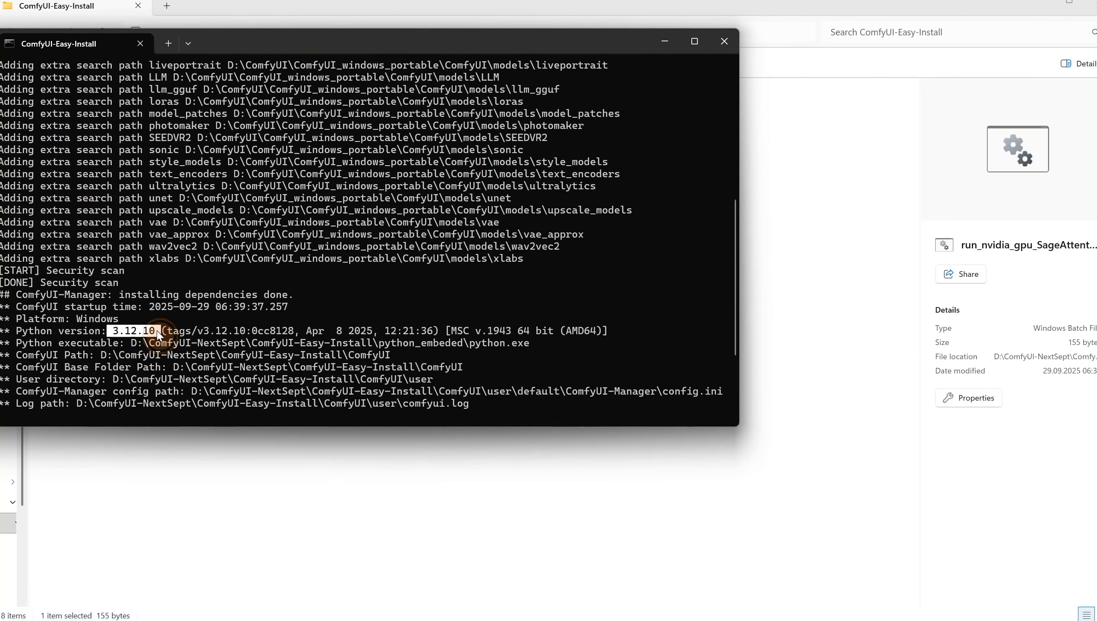
click(351, 301)
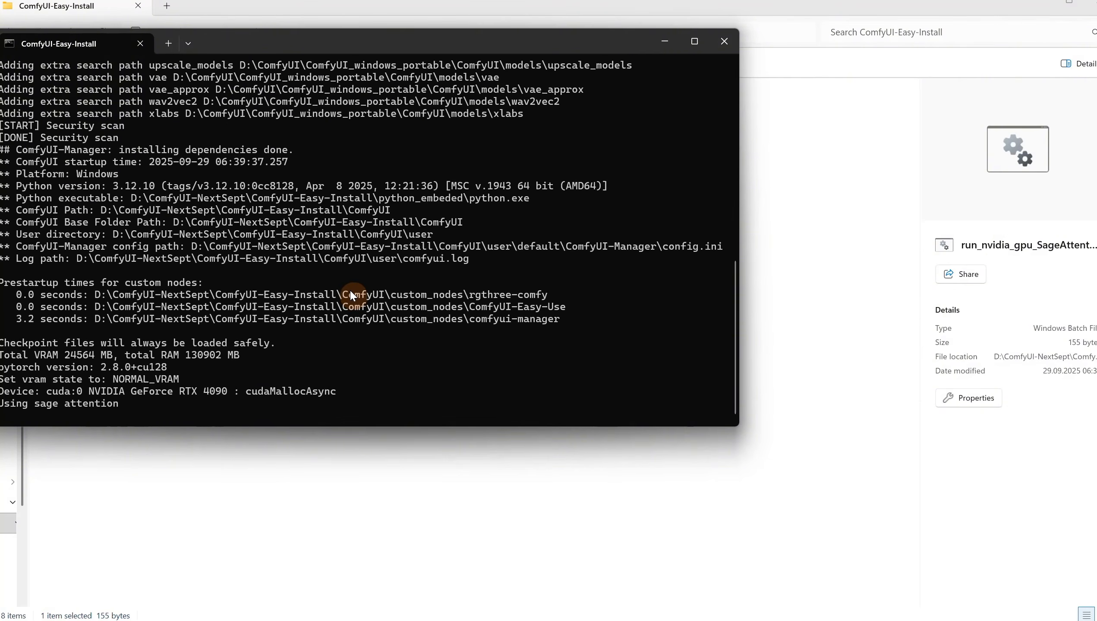
drag(95, 368, 185, 370)
click(231, 374)
drag(10, 408, 112, 392)
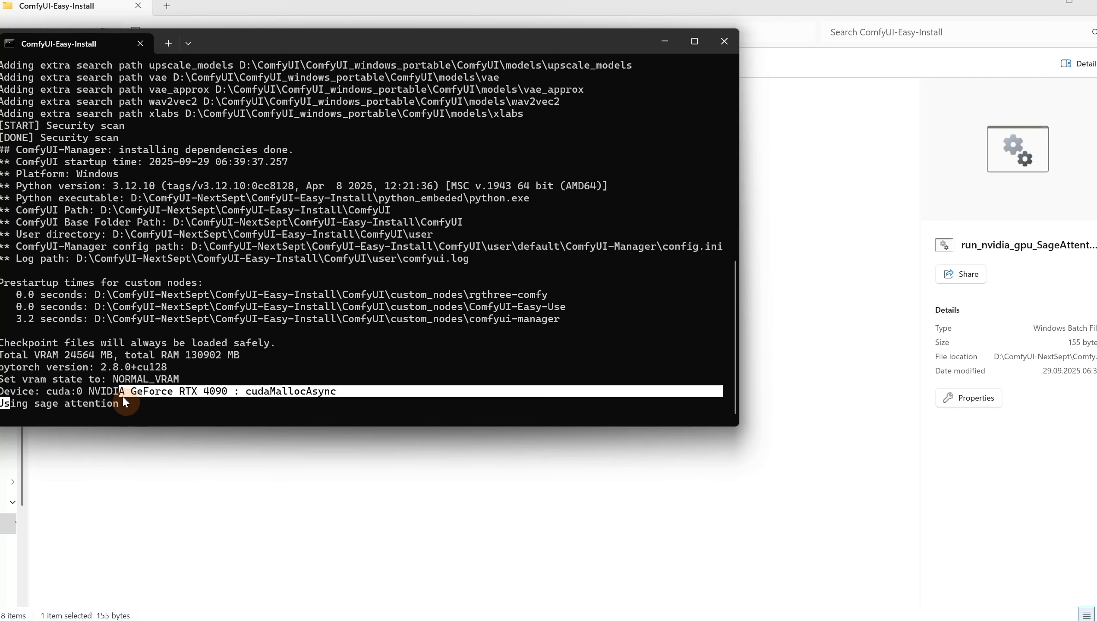
click(218, 373)
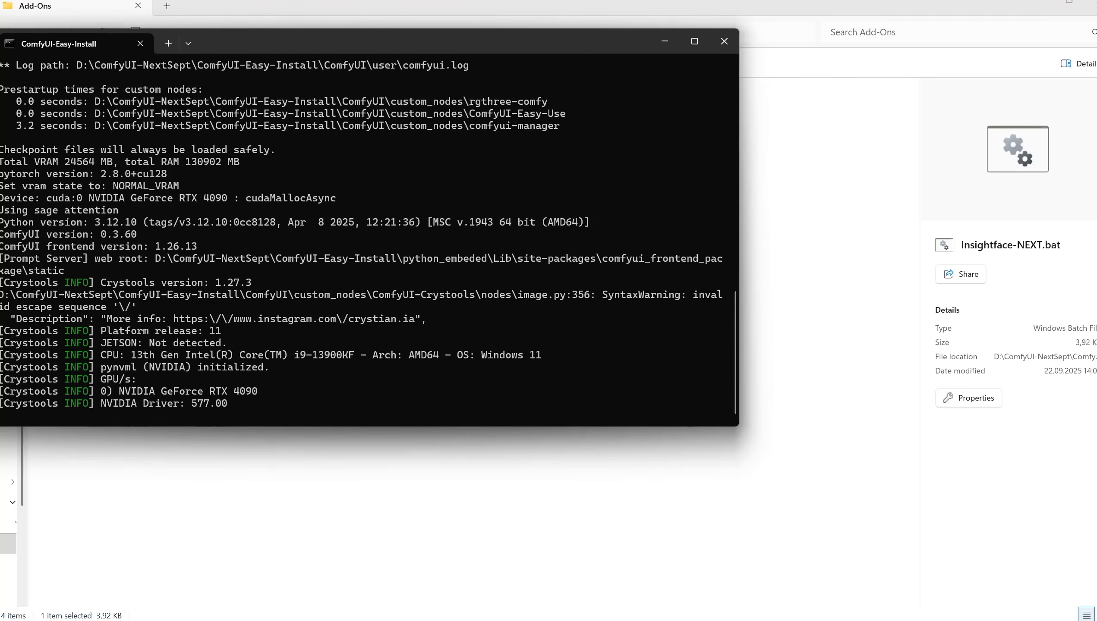
Step: Examine the Nunchaku import messages about the insightface module and the rest of the startup log
scroll(130, 198, down, 10)
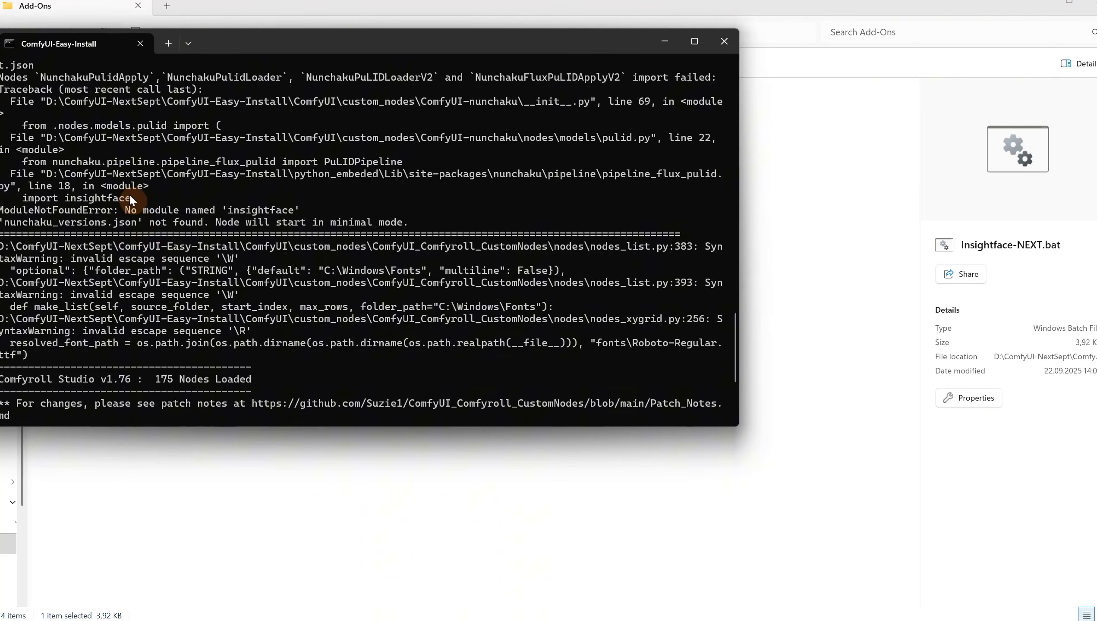
drag(126, 211, 368, 211)
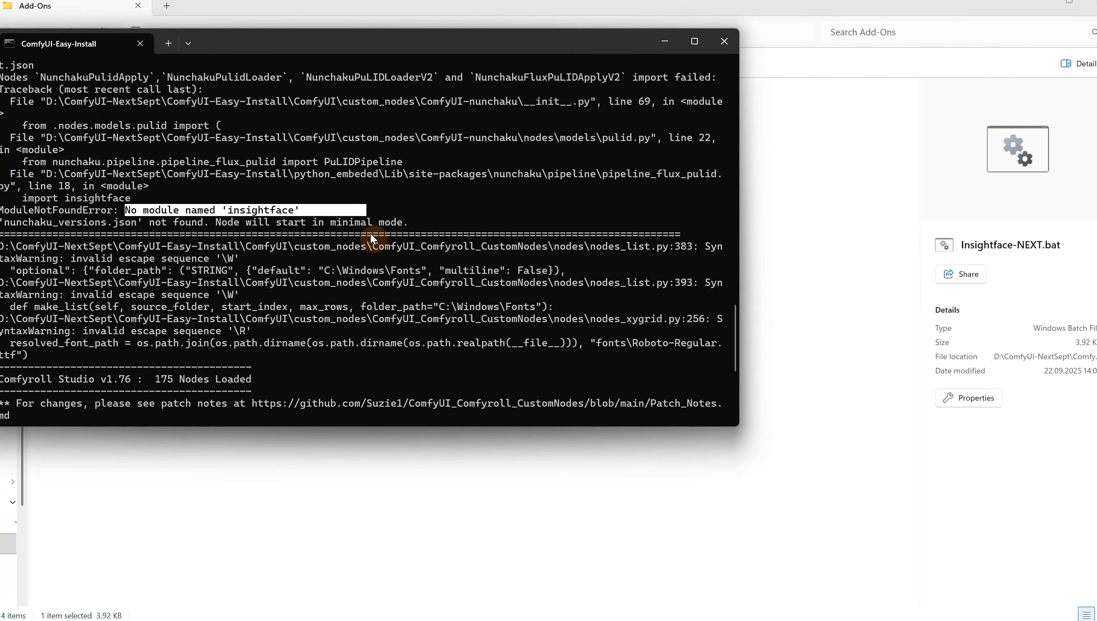
click(421, 204)
scroll(430, 287, down, 7)
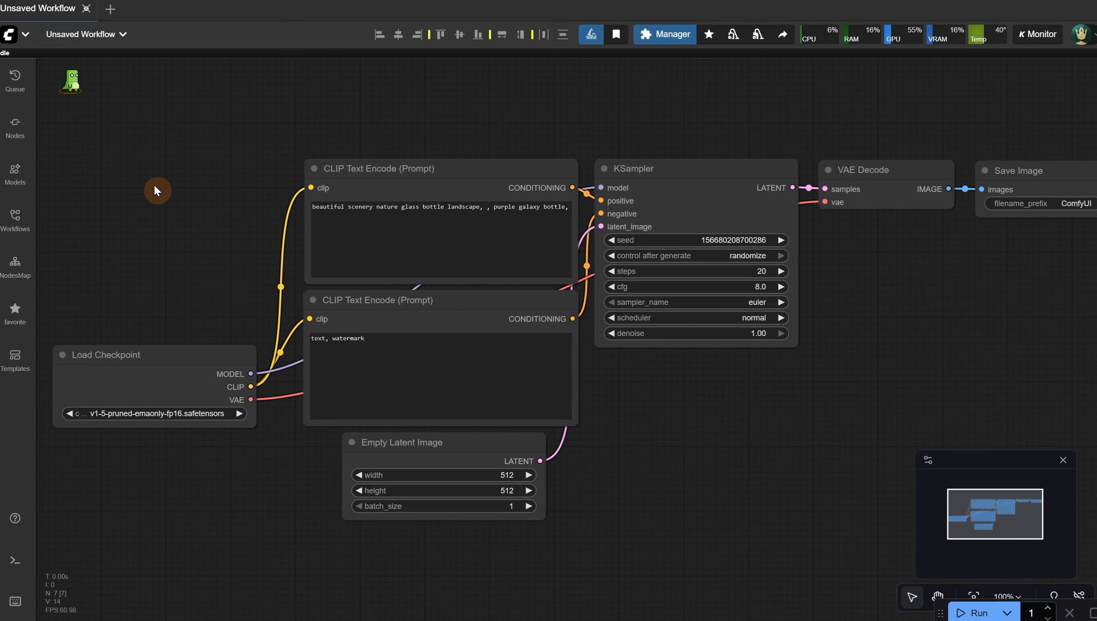
Step: Close the minimap and turn off "GuLuLu stay with you!" in the KayTool settings
click(1062, 461)
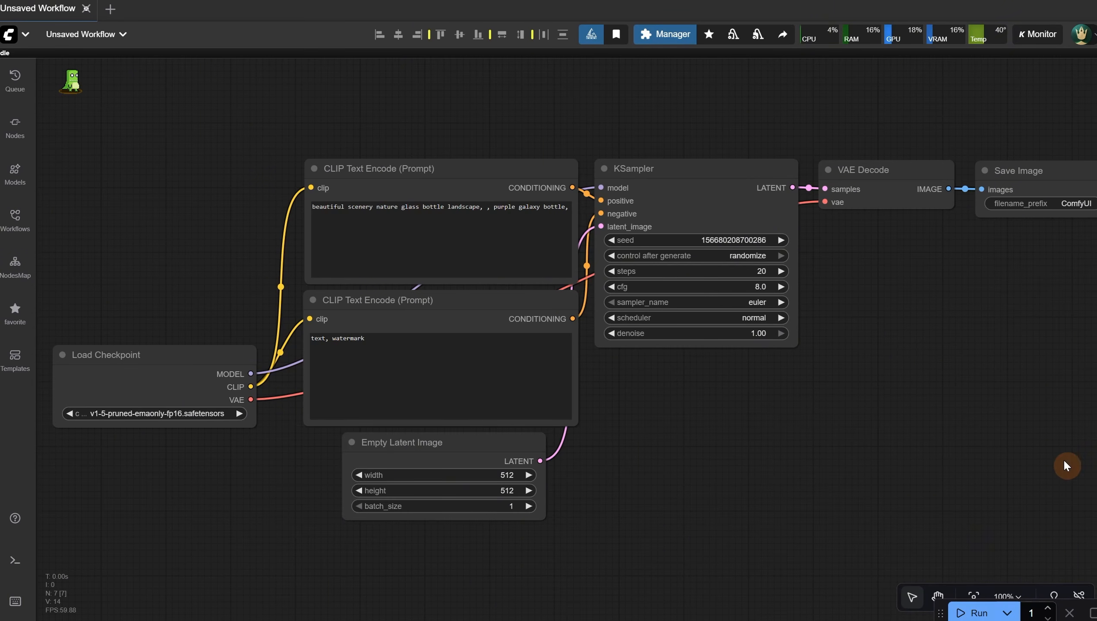
click(21, 37)
click(72, 242)
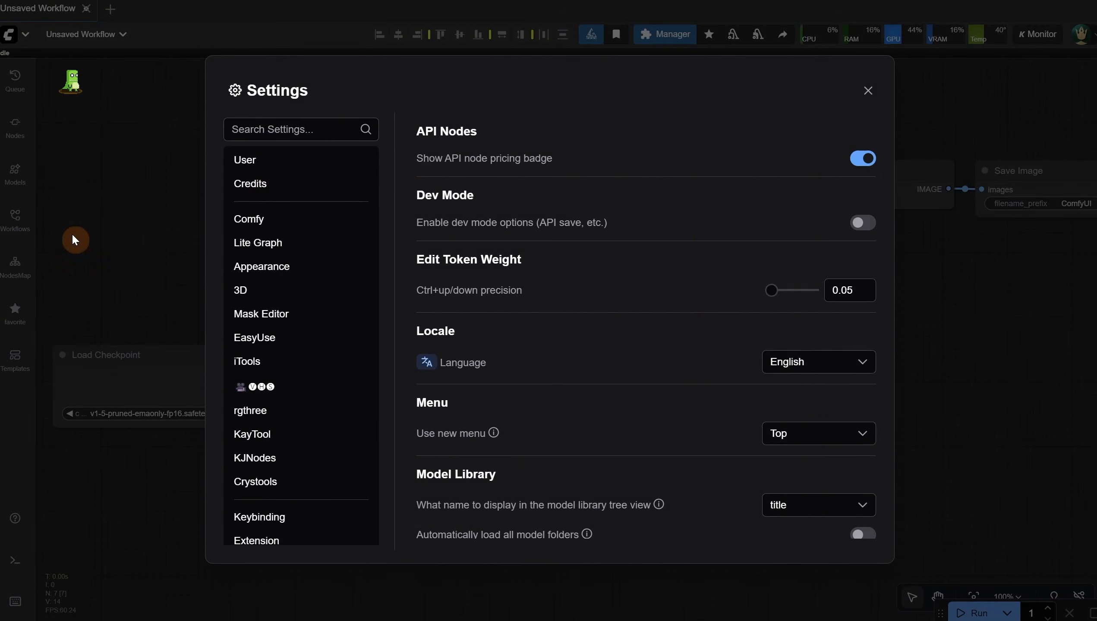
click(260, 437)
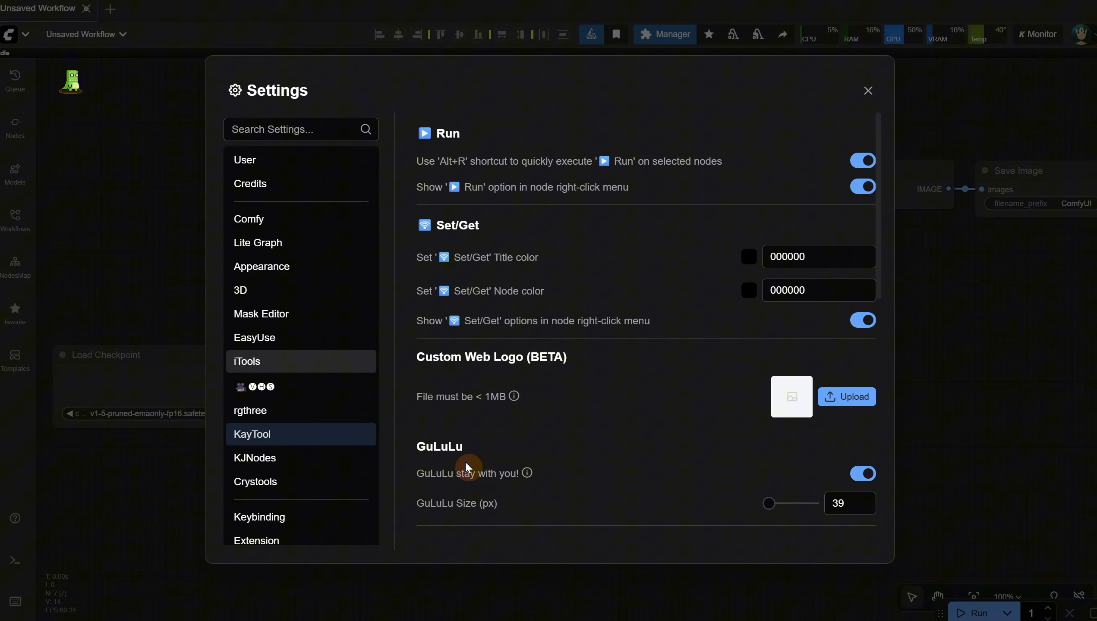
click(863, 475)
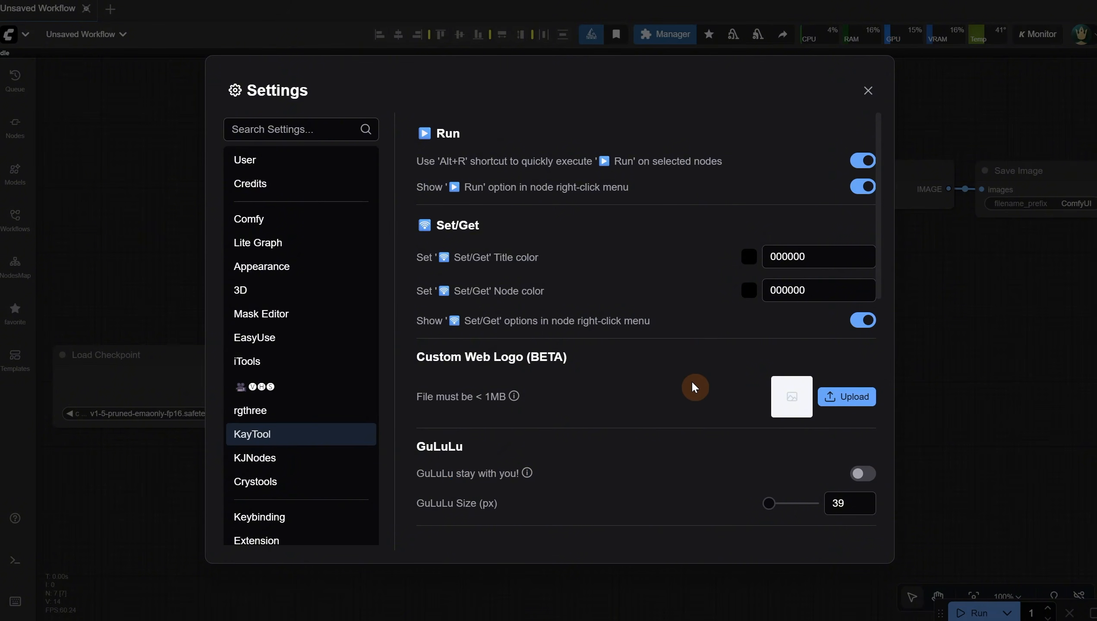
Step: Set KayTool's Node Alignment Toolbar Display Mode to Show on Node Selection
scroll(691, 374, down, 5)
scroll(694, 358, down, 3)
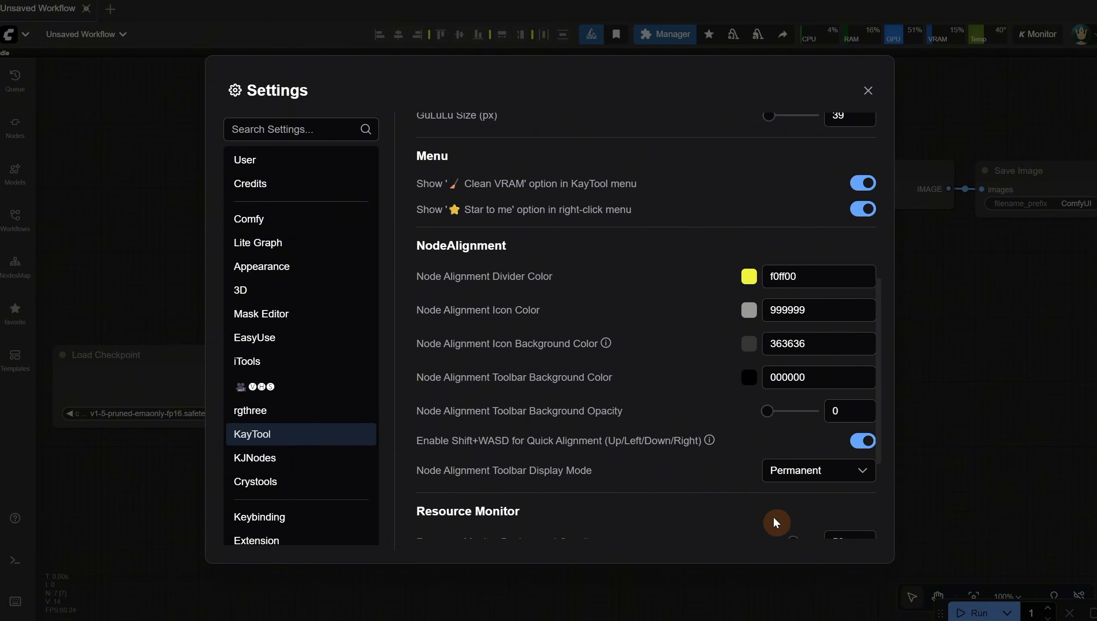
click(789, 471)
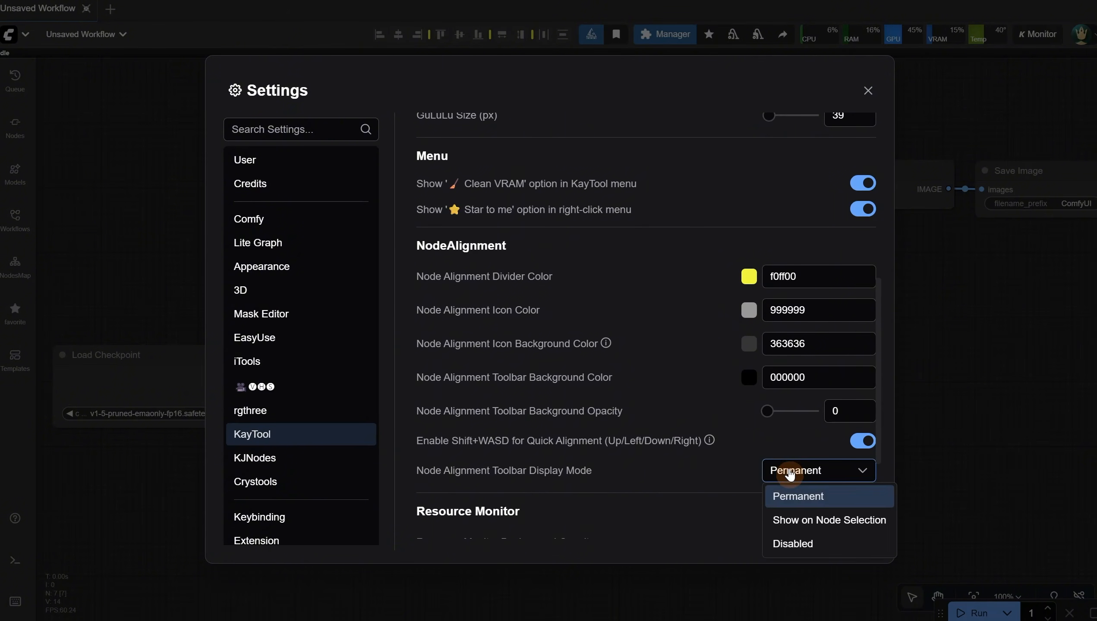
click(787, 528)
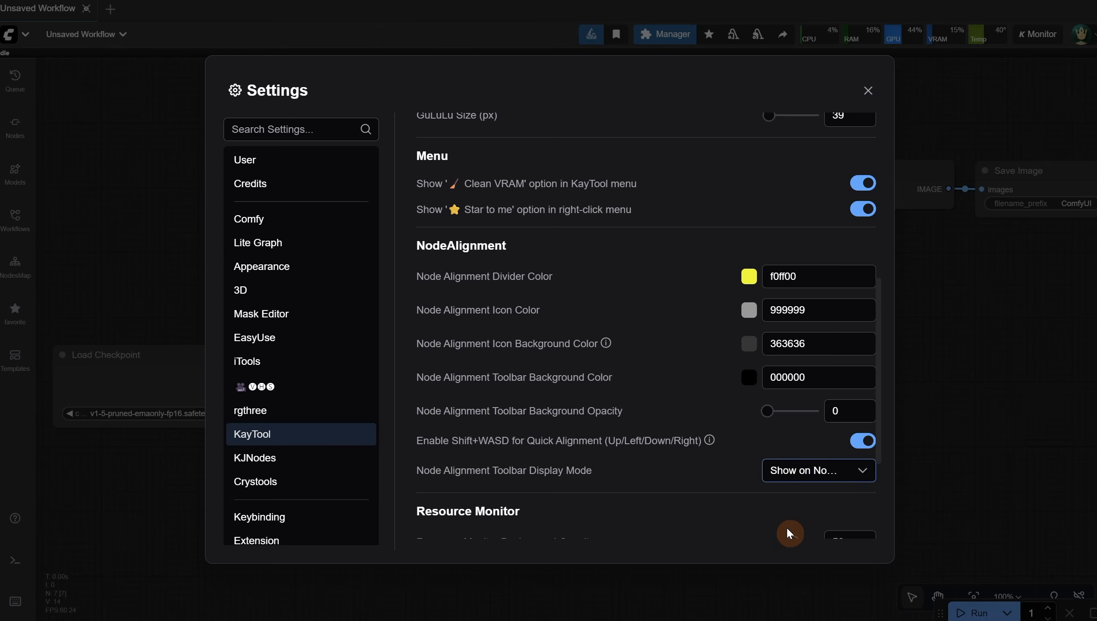
Step: In the rgthree-comfy settings, enable Auto Nest Subdirectories in Menus and set the number of items needed to trigger nesting to 2
click(257, 413)
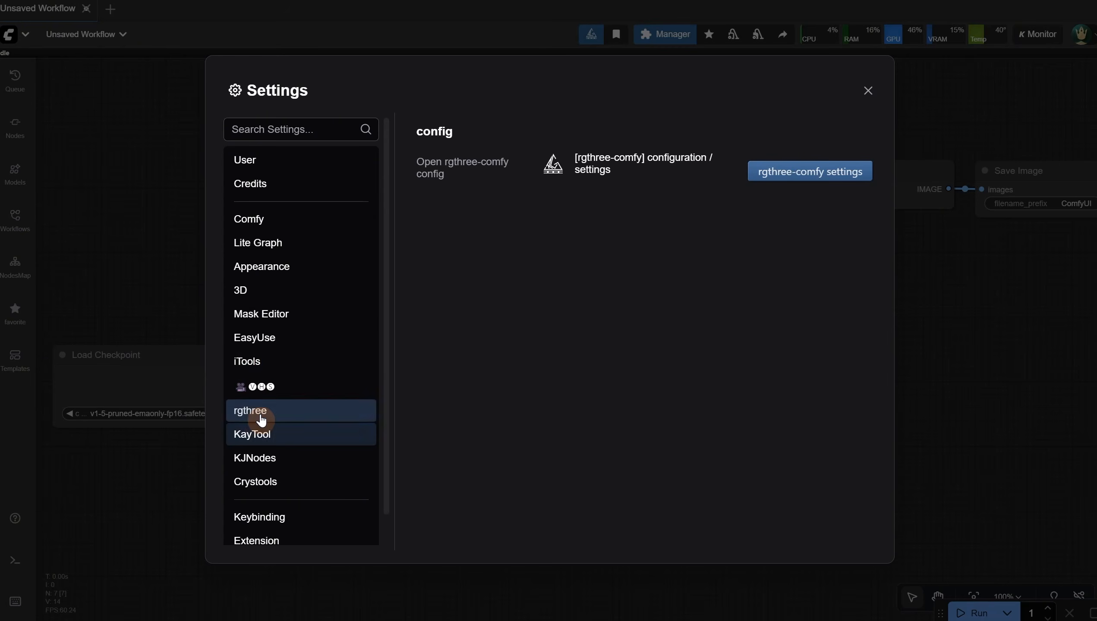
click(799, 176)
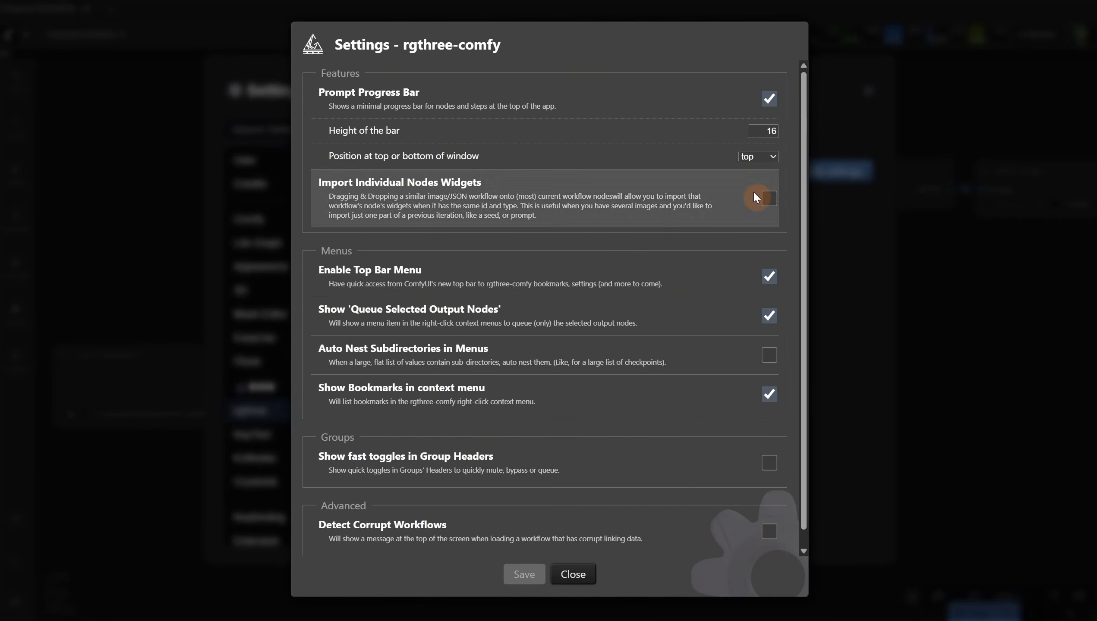
click(764, 357)
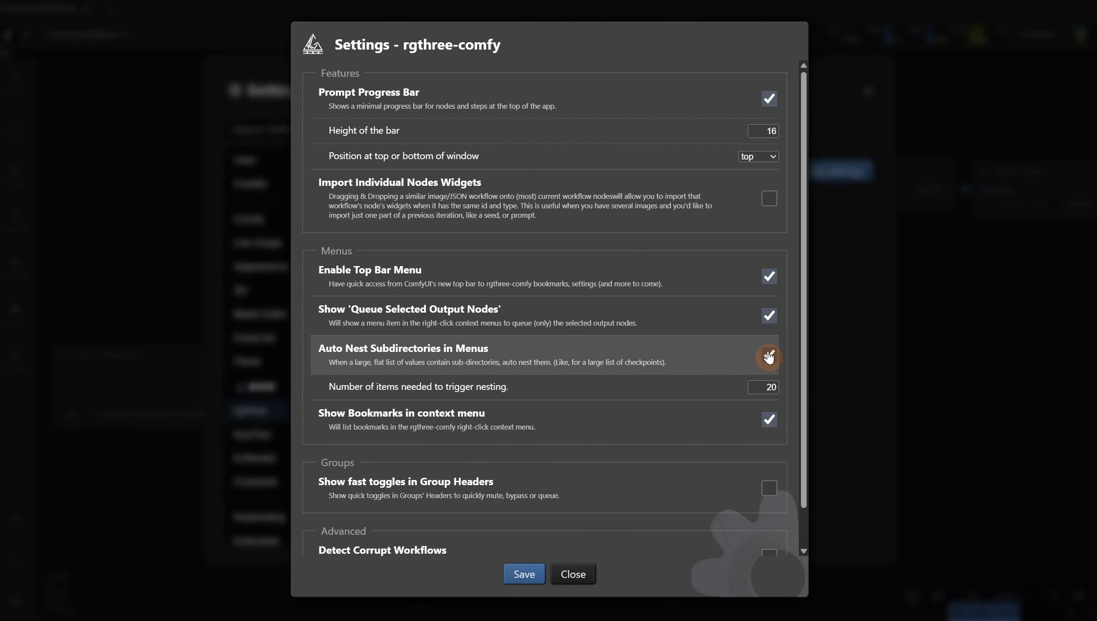
click(765, 386)
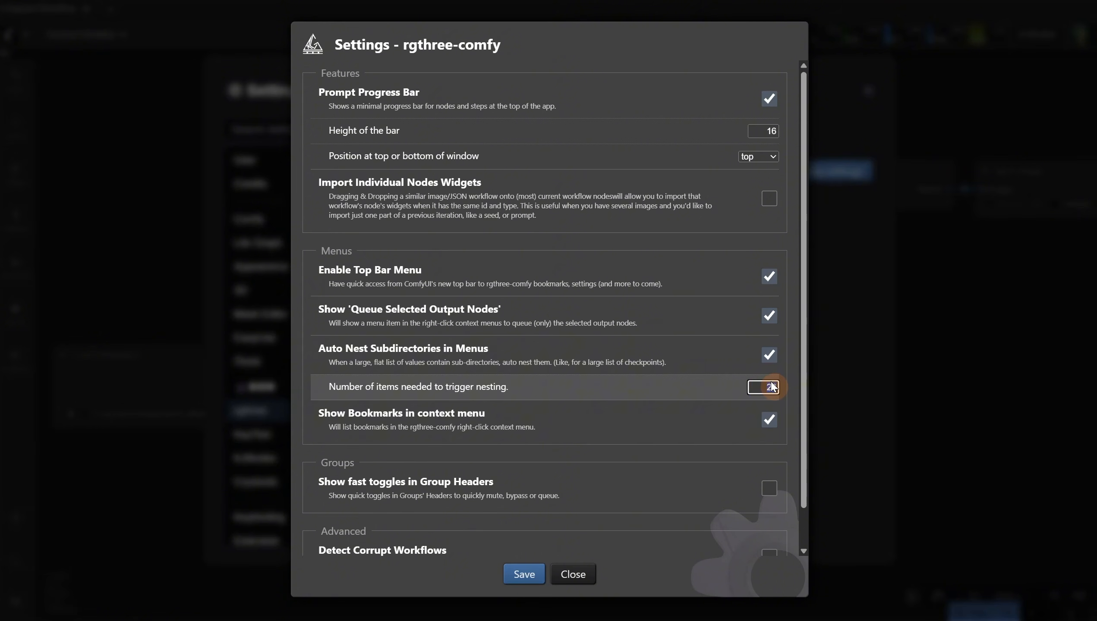
text(2)
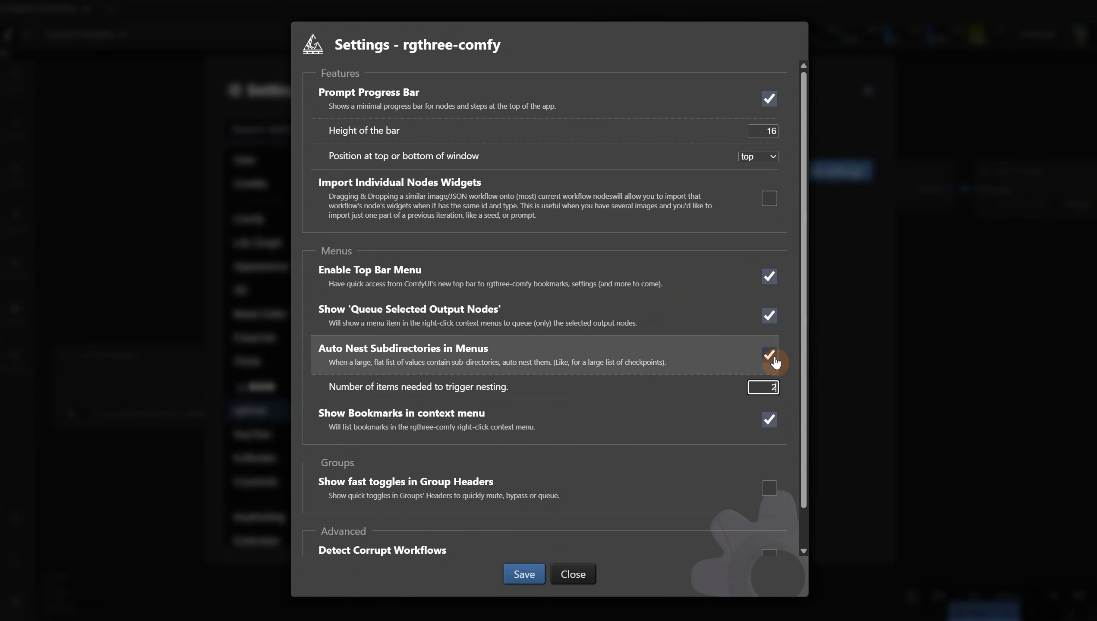
Step: Enable Show fast toggles in Group Headers, save the rgthree-comfy settings and close the settings window
click(769, 489)
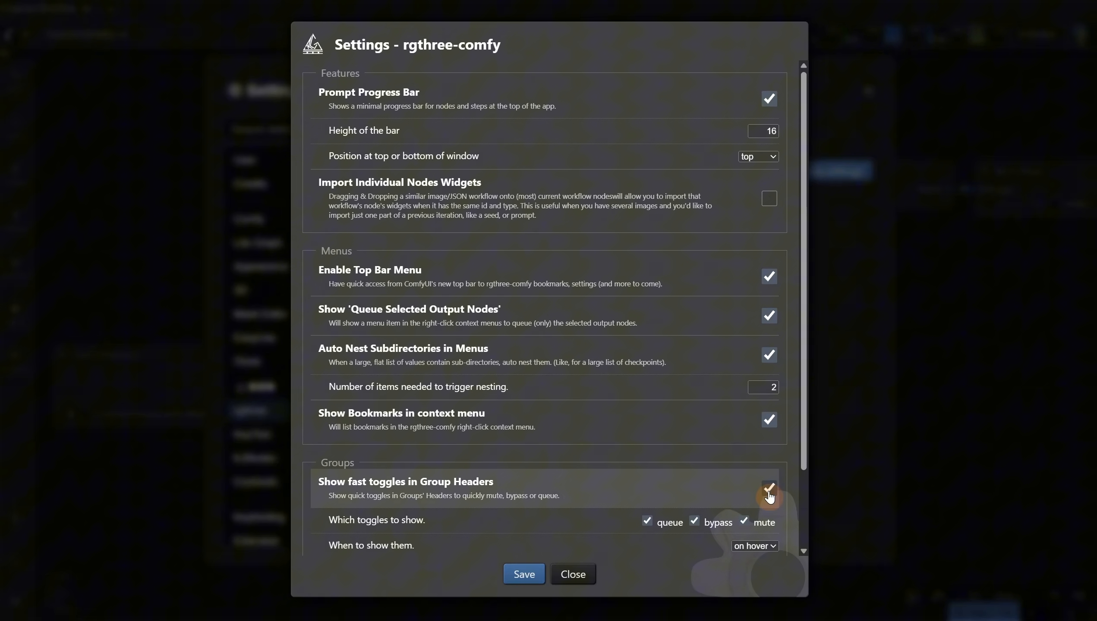
scroll(765, 479, down, 2)
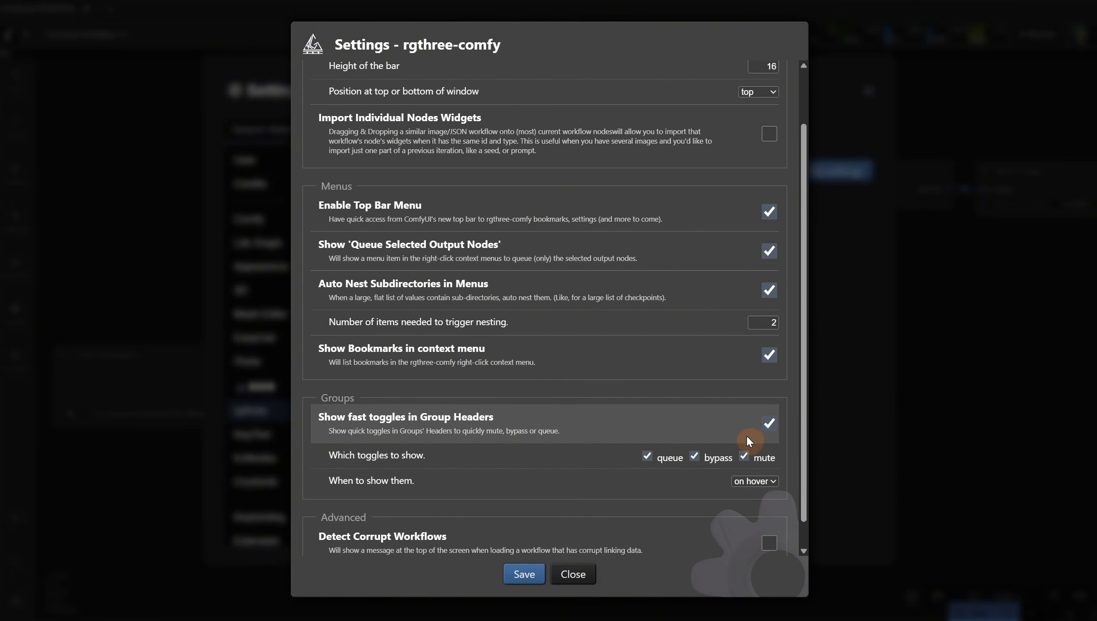
click(517, 580)
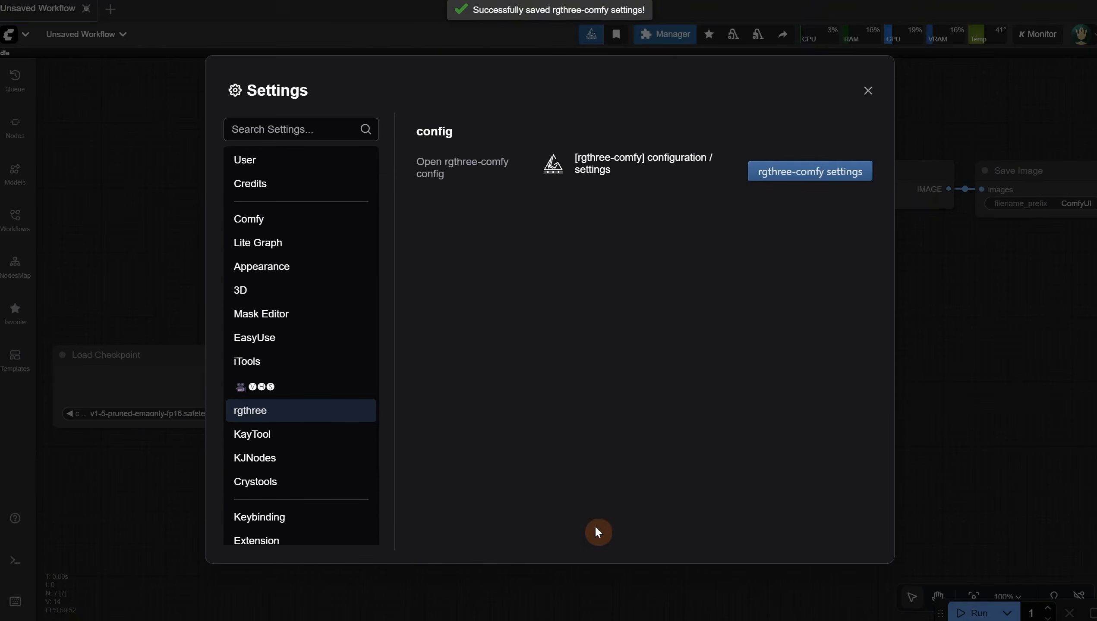
click(873, 101)
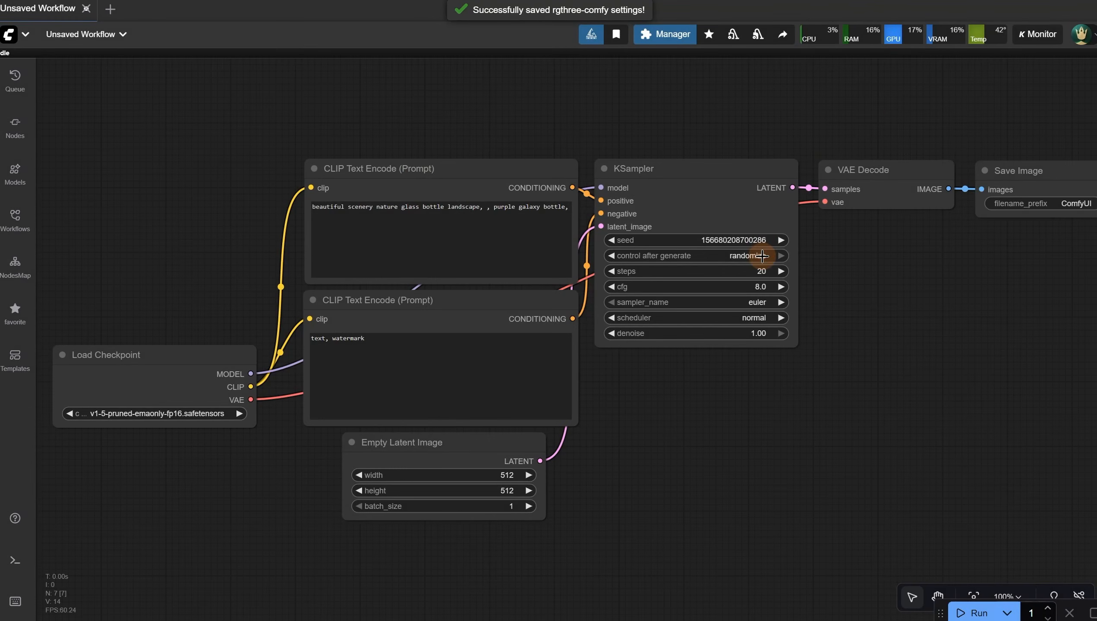
Step: Move the positive CLIP Text Encode node up and outward, and left-align it with the other CLIP Text Encode node
drag(263, 102, 888, 620)
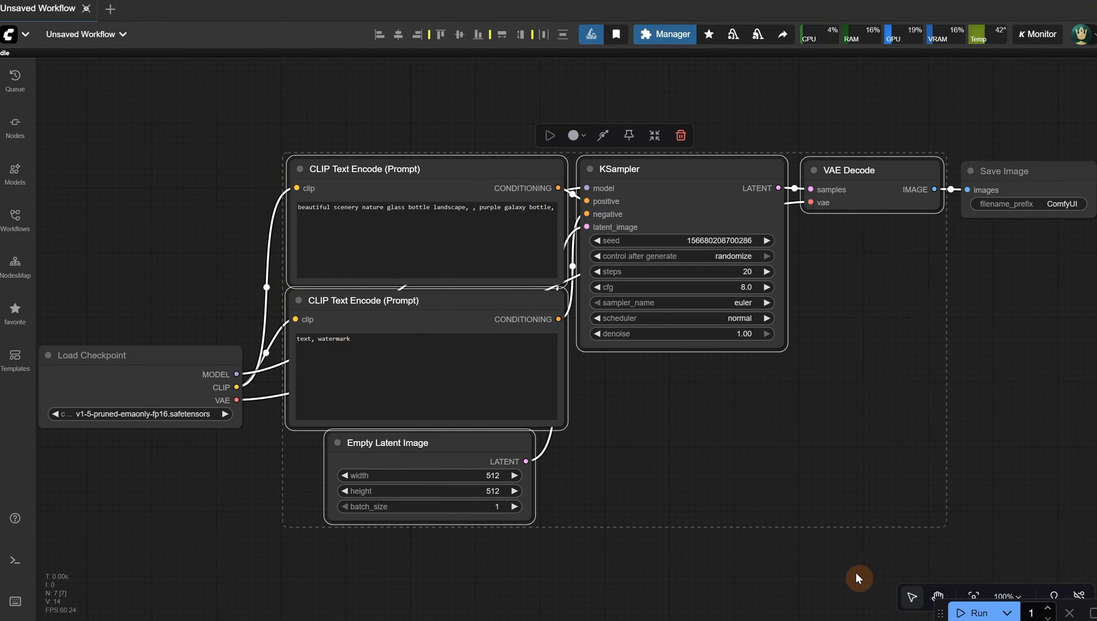
click(391, 137)
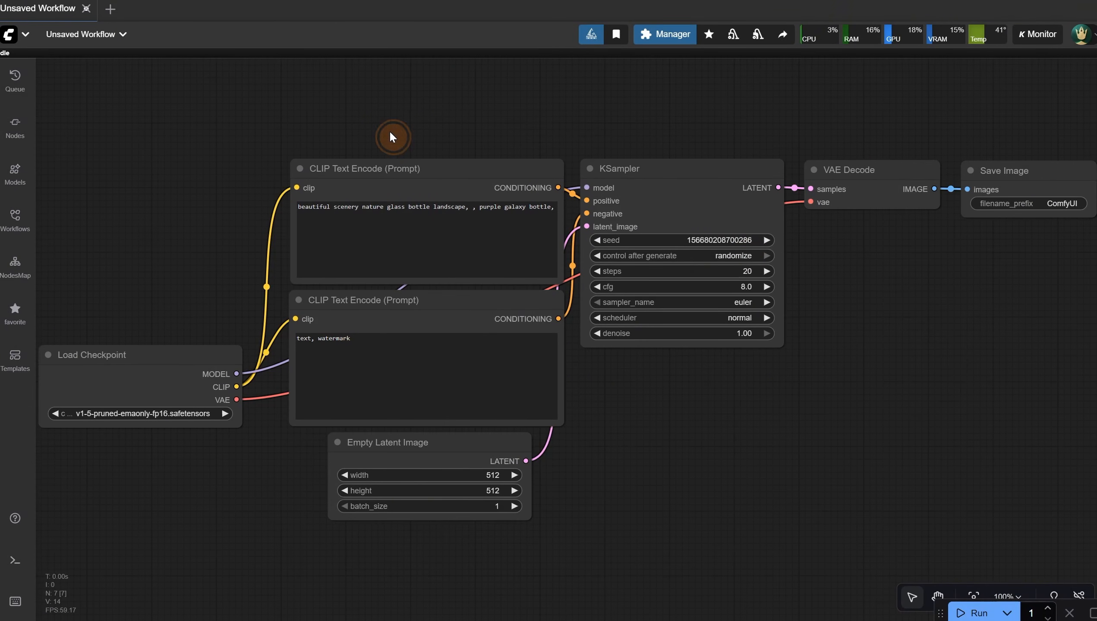
drag(417, 164, 364, 124)
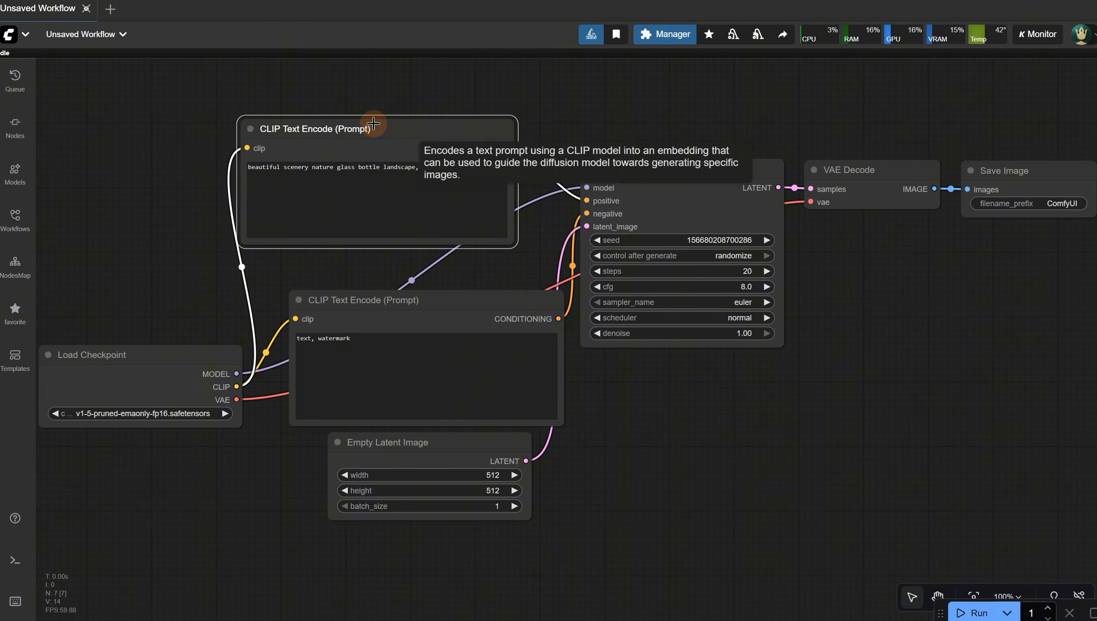
key(ctrl+a)
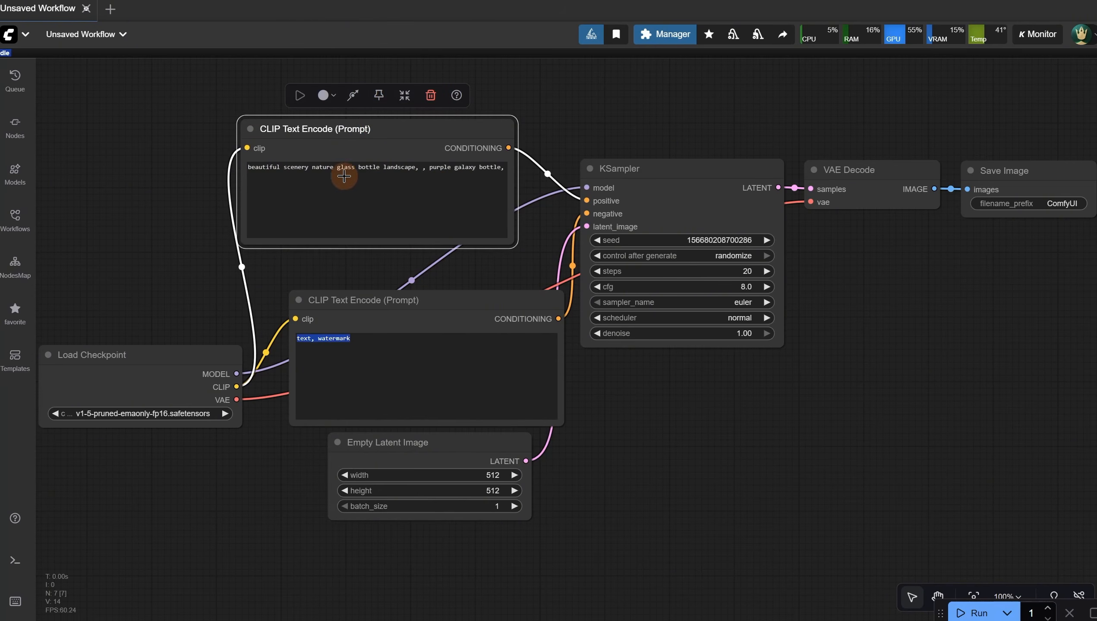
click(246, 96)
drag(243, 92, 470, 412)
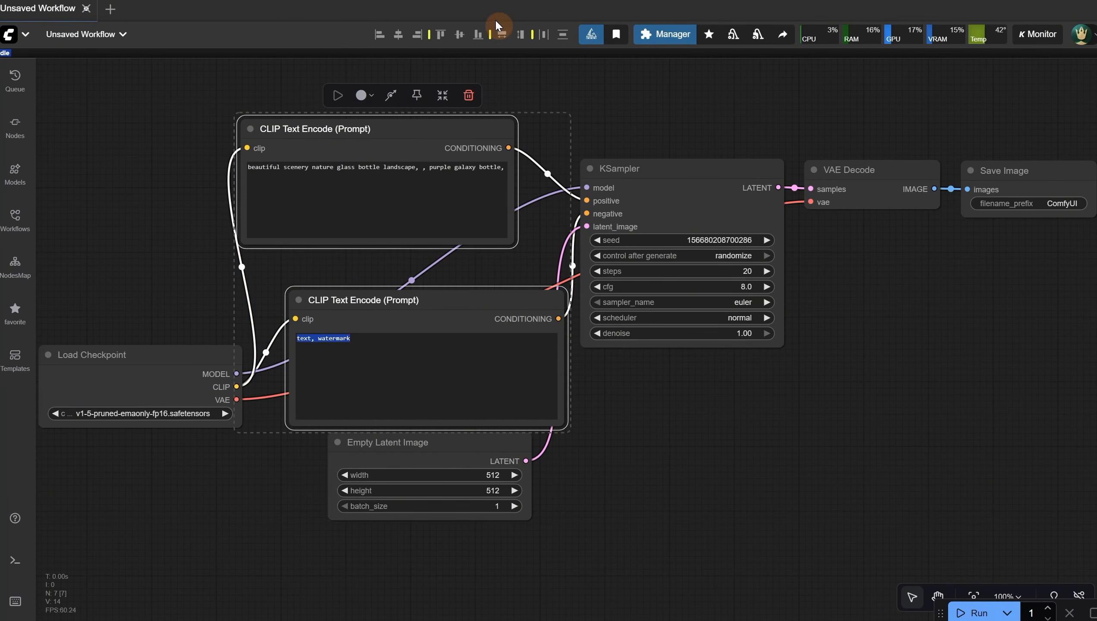
click(380, 35)
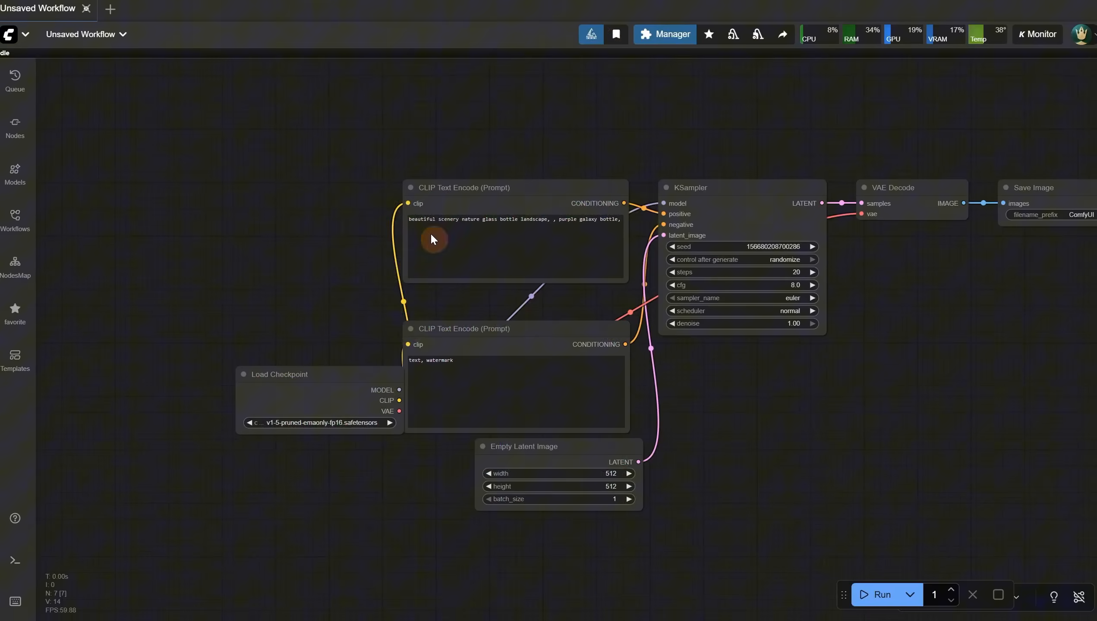
Step: Open the workflow file "Nunchaku Qwen Edit Lightning 2509 - One Image Edit"
click(26, 37)
click(90, 92)
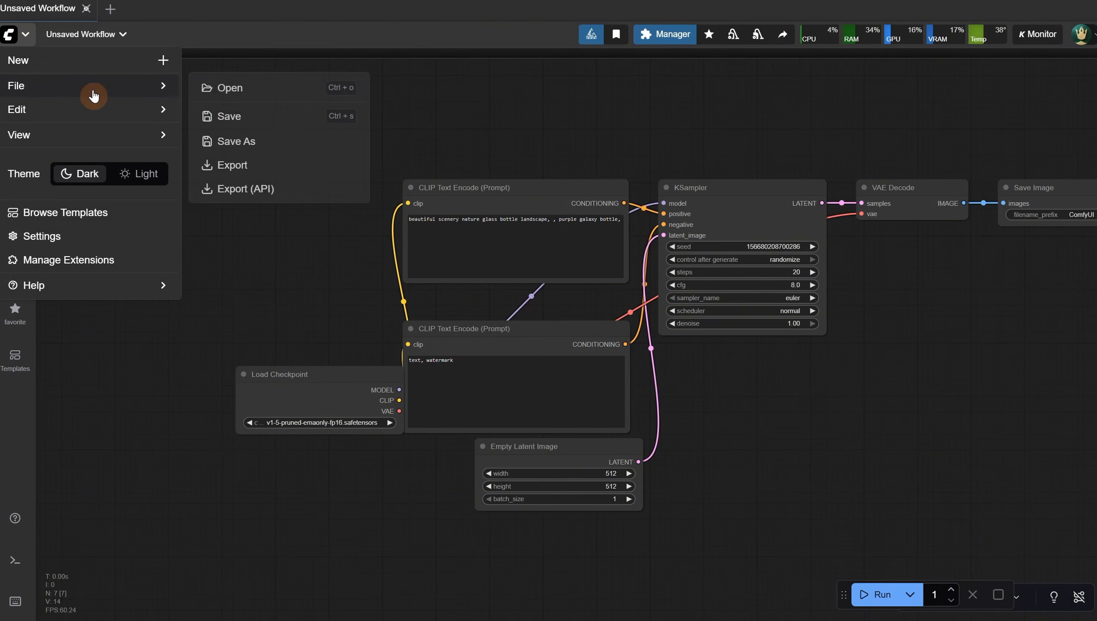
click(227, 95)
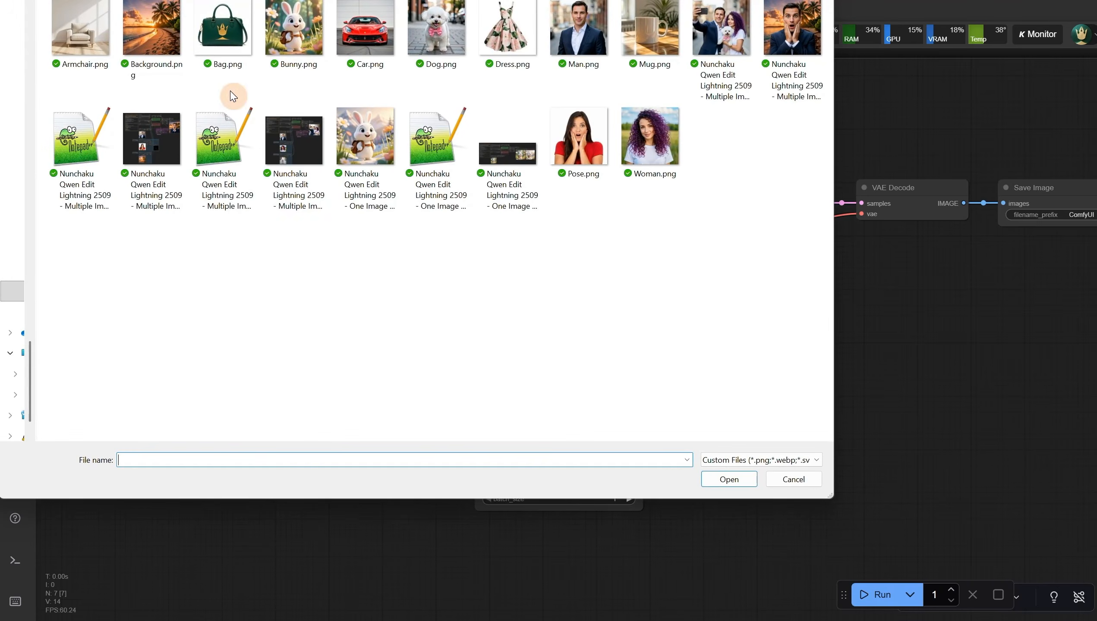
double_click(443, 187)
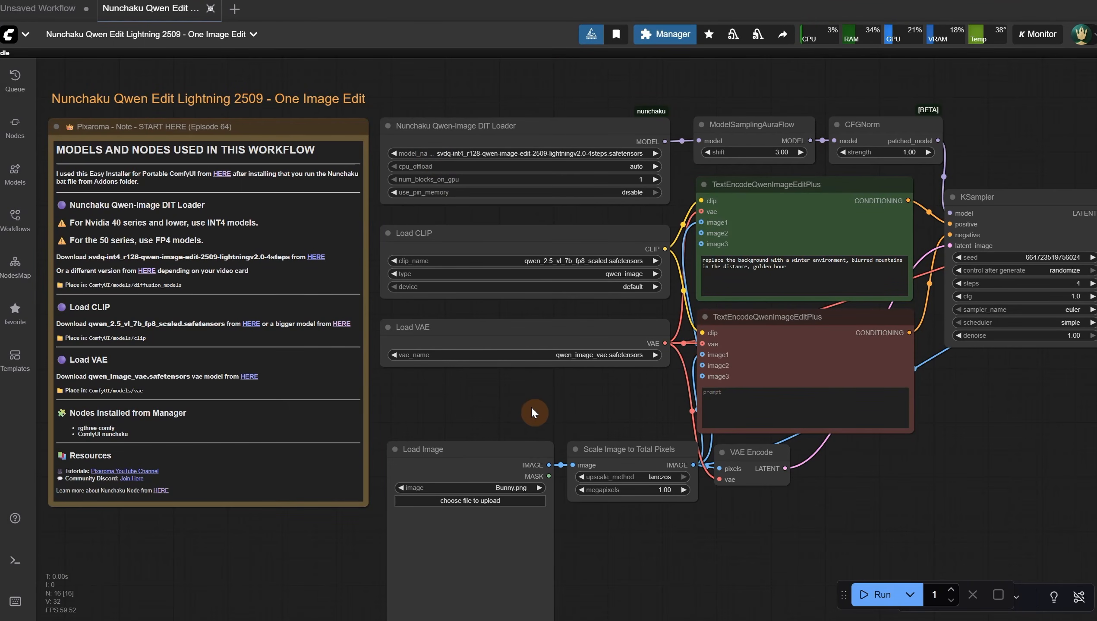
Step: Read the workflow note's model instructions and follow its link to different versions of the Nunchaku Qwen-Image model
drag(490, 417, 604, 428)
scroll(122, 227, up, 5)
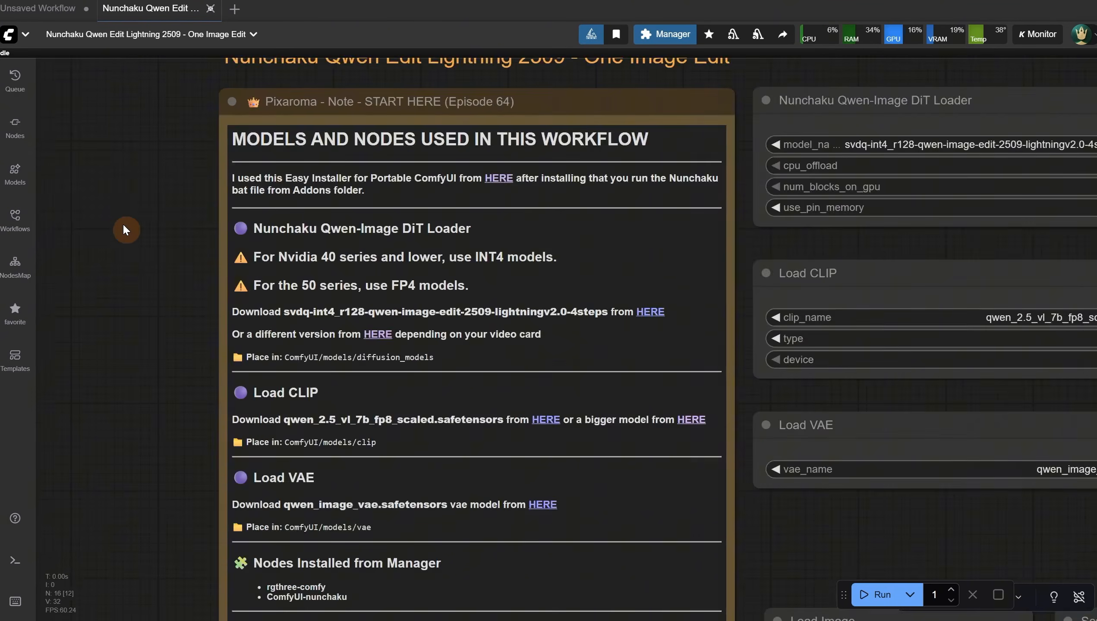
drag(121, 234, 61, 251)
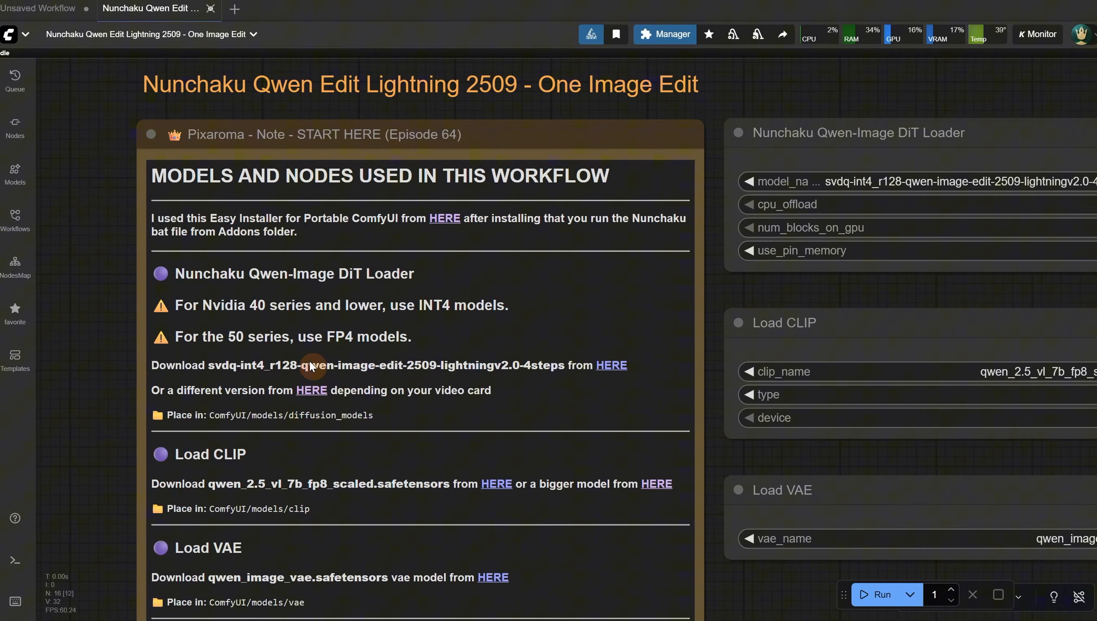
drag(866, 79, 753, 94)
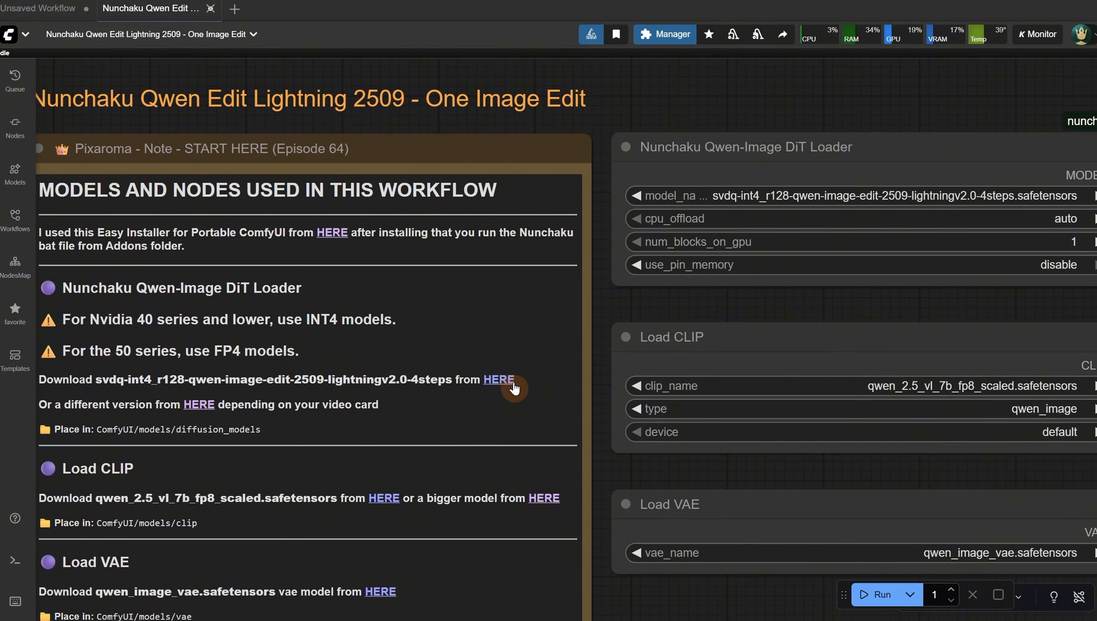
click(194, 408)
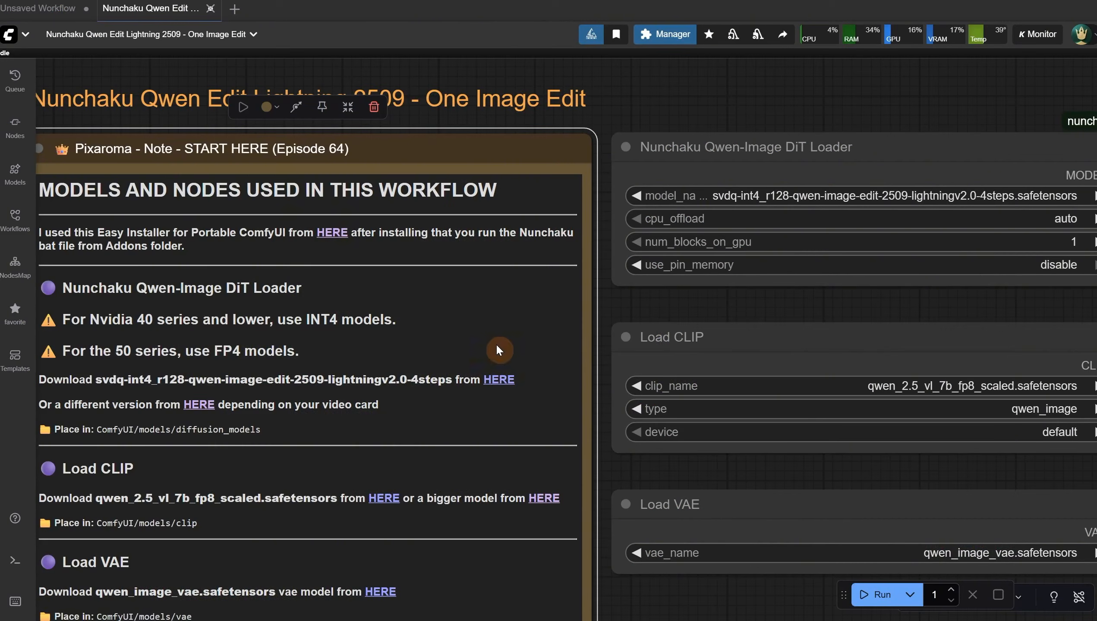
Step: Download svdq-int4_r128-qwen-image-edit-2509-lightningv2.0-4steps.safetensors to D:\ComfyUI\ComfyUI_windows_portable\ComfyUI\models\diffusion_models and refresh the node definitions
click(499, 380)
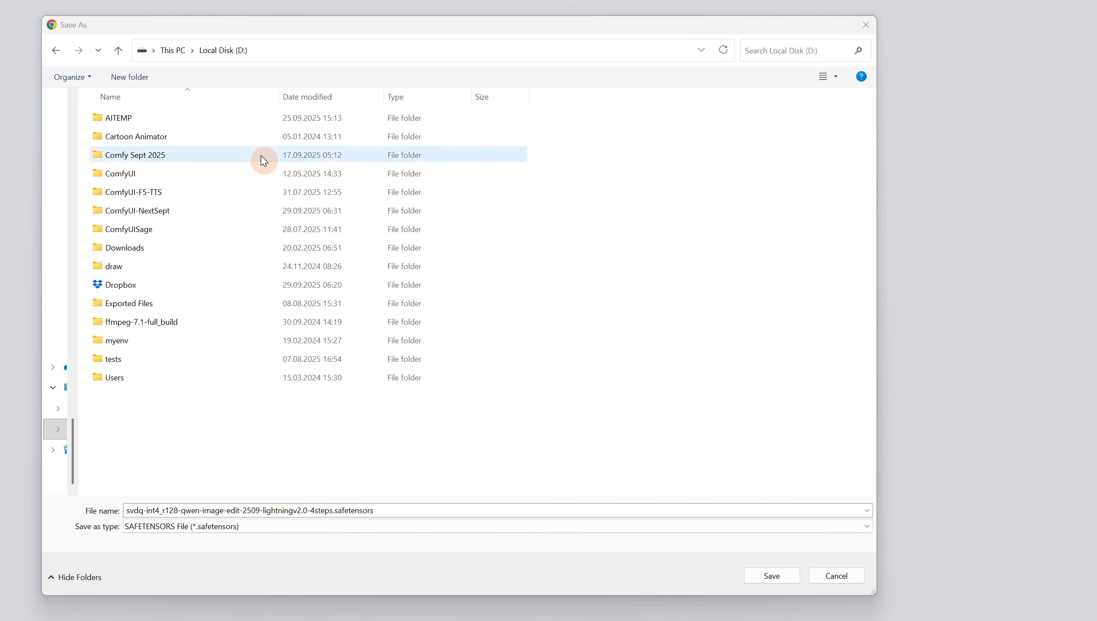
double_click(130, 176)
double_click(159, 122)
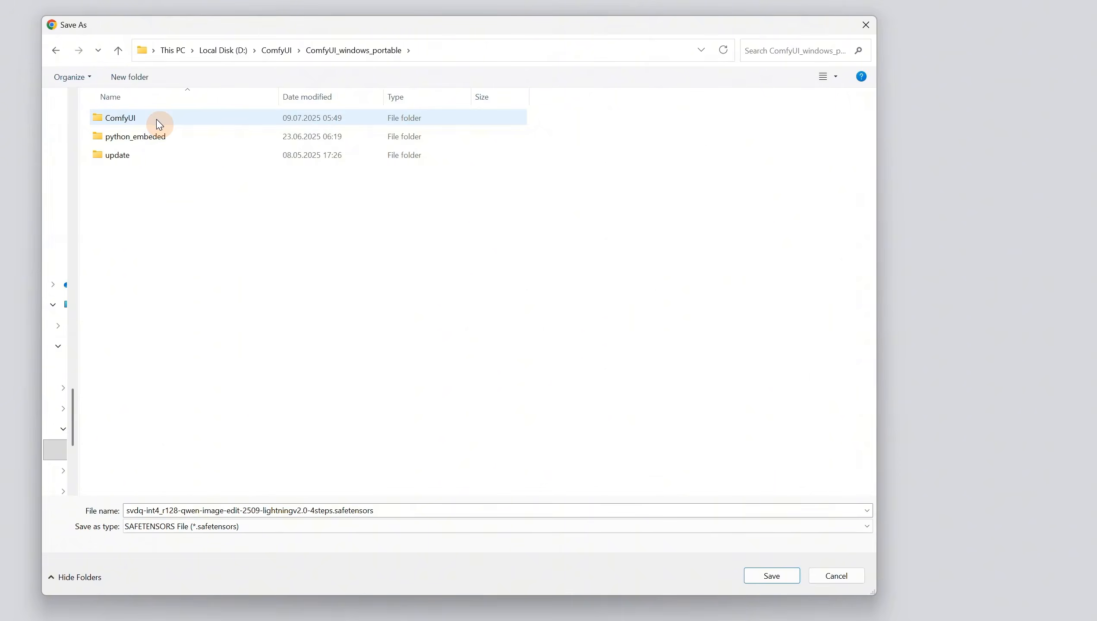
double_click(159, 125)
click(163, 420)
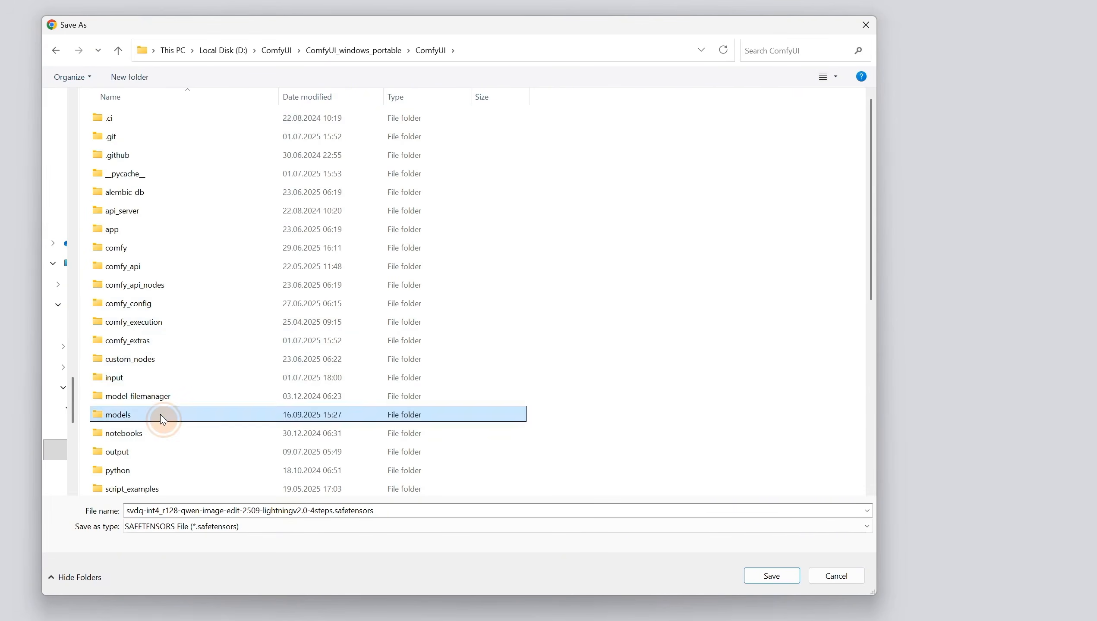
double_click(163, 420)
click(167, 341)
click(763, 567)
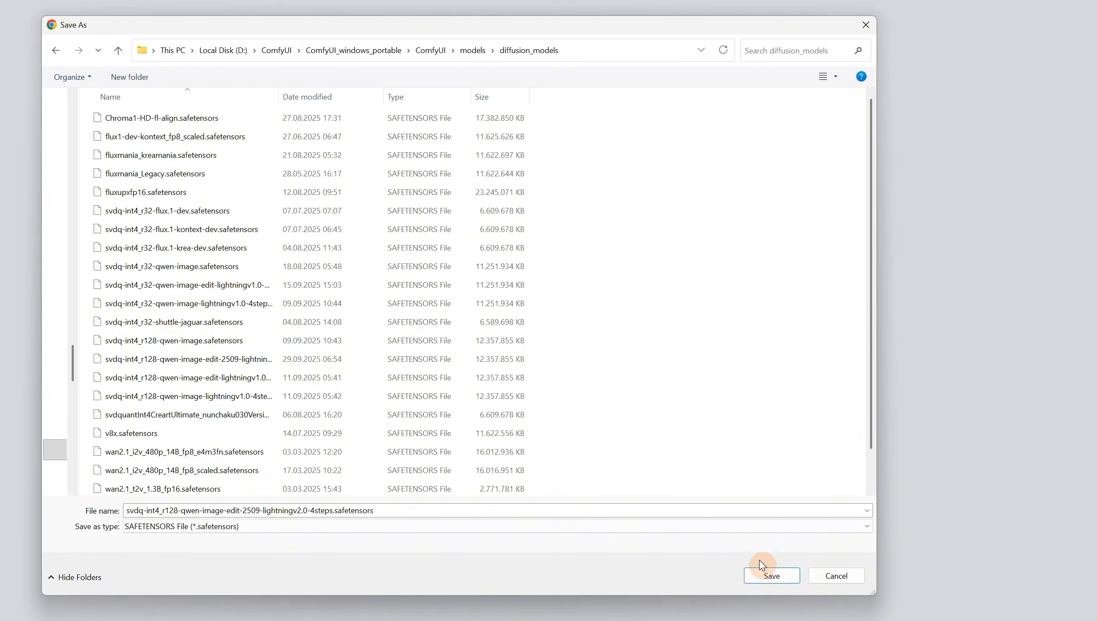
click(777, 579)
click(919, 327)
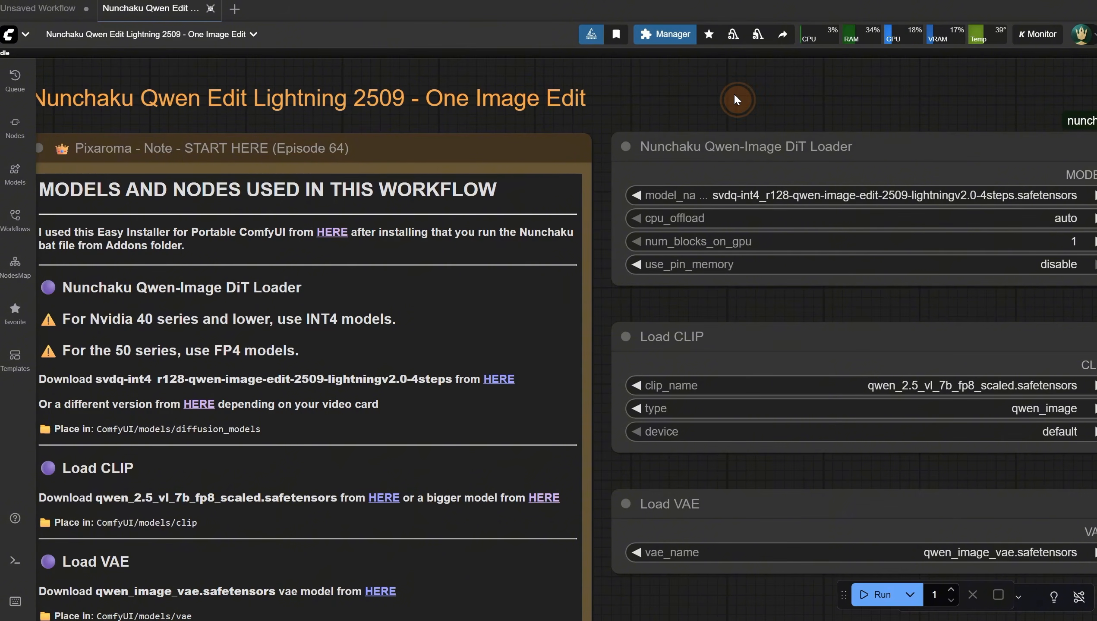
key(r)
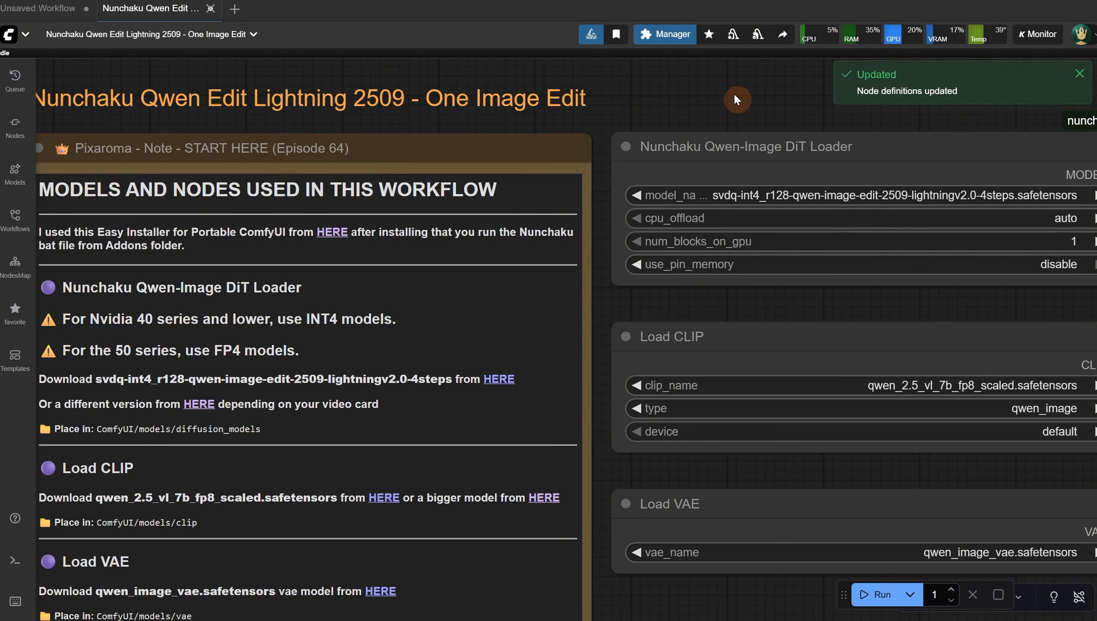
Step: Examine the note's CLIP and VAE model entries and the files chosen in the DiT Loader, Load CLIP and Load VAE nodes
drag(606, 276, 662, 156)
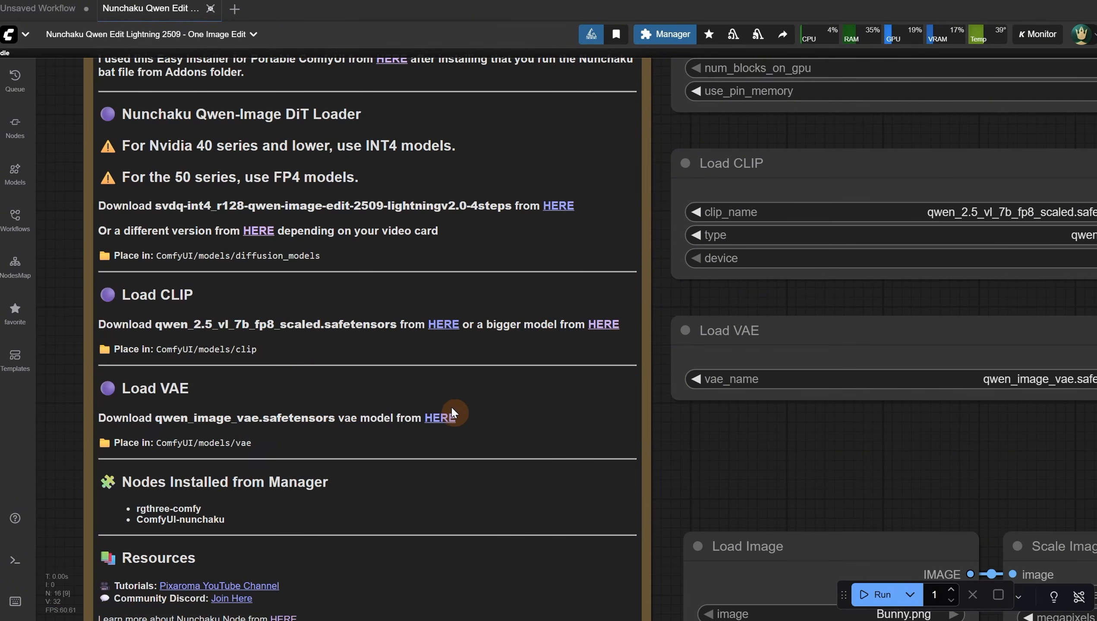
scroll(468, 409, down, 2)
drag(669, 470, 323, 568)
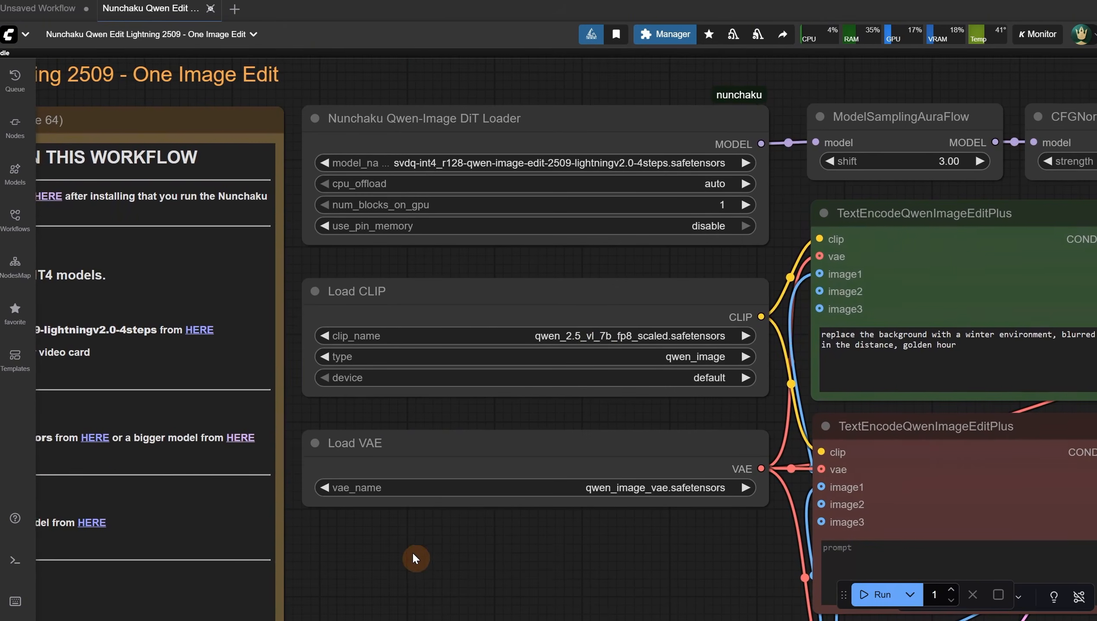
scroll(645, 493, down, 4)
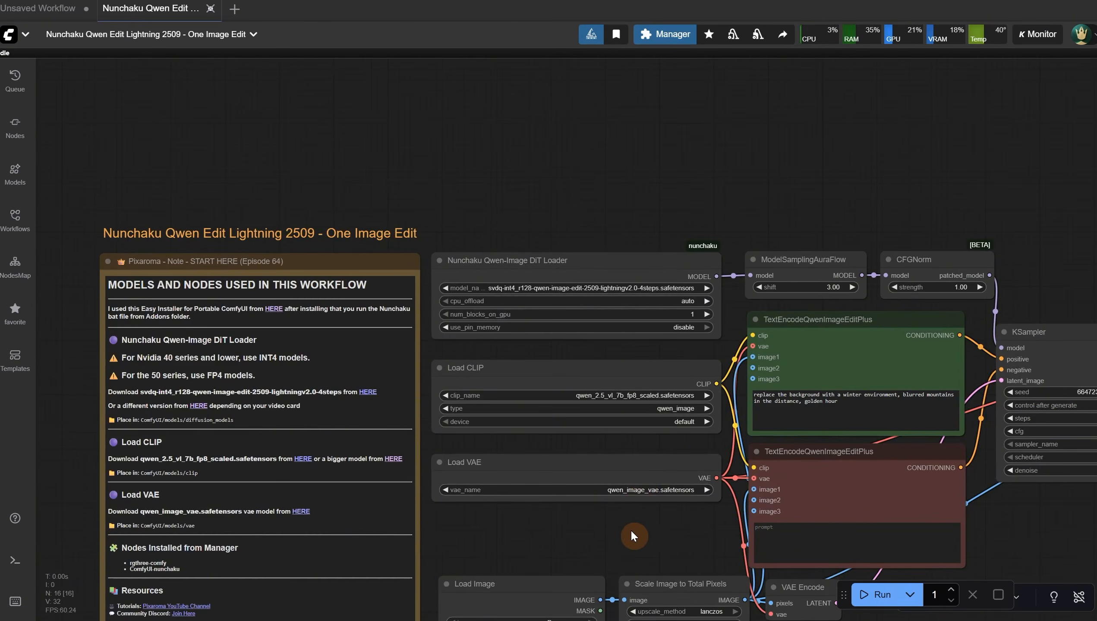
scroll(553, 379, up, 2)
scroll(469, 373, up, 2)
drag(470, 369, 483, 404)
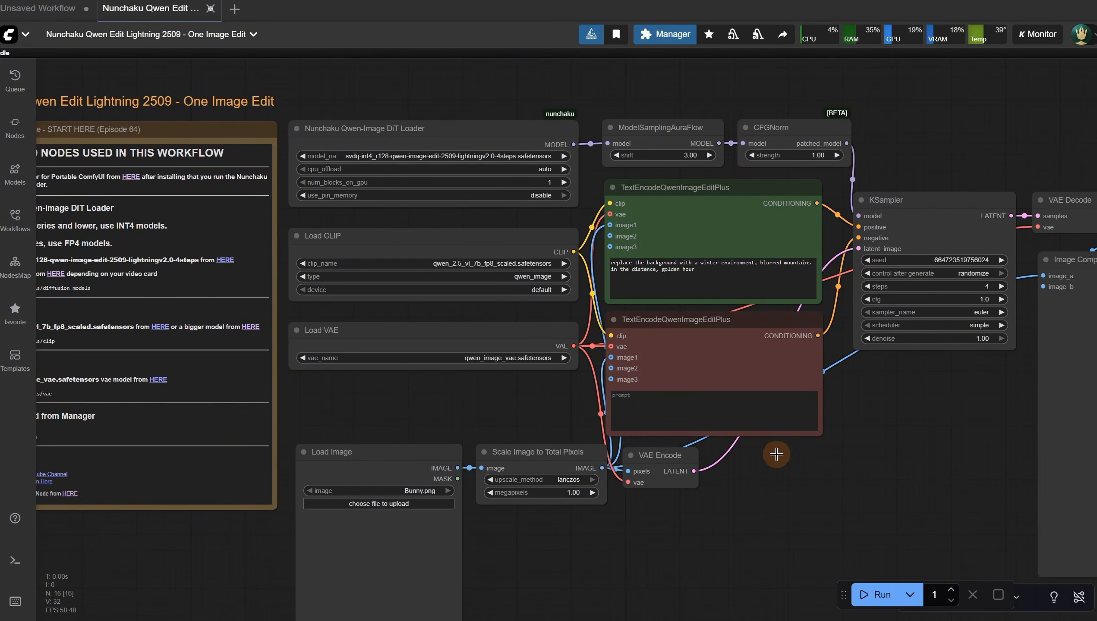
Step: Try adding a green TextEncodeQwenImageEditPlus node on the empty canvas beside VAE Encode and delete it
double_click(801, 482)
text(textencodeqwen)
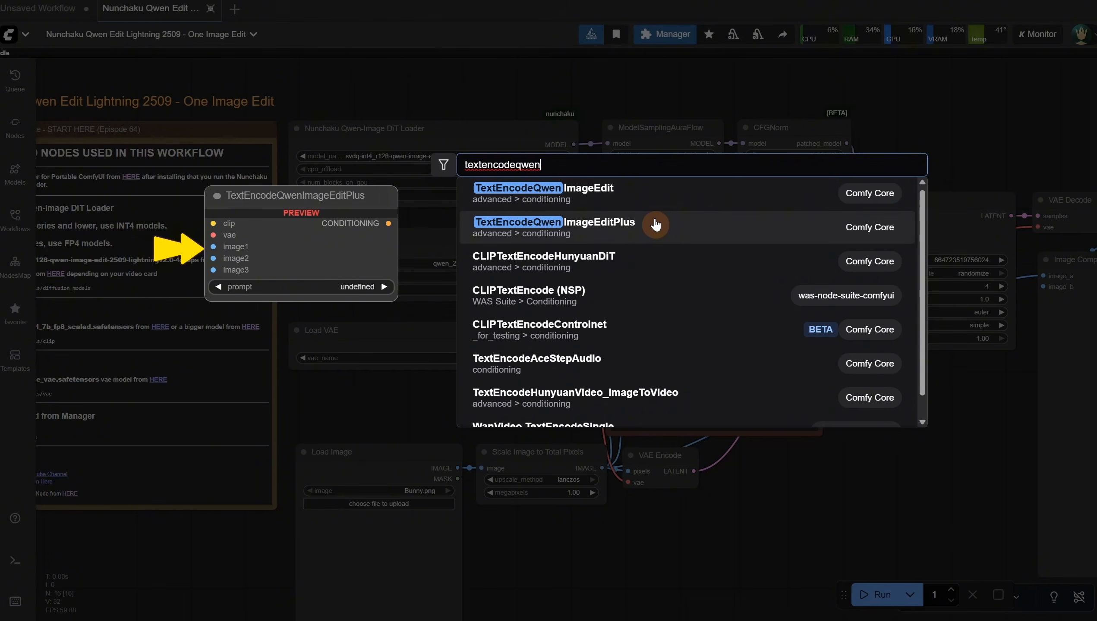
click(655, 225)
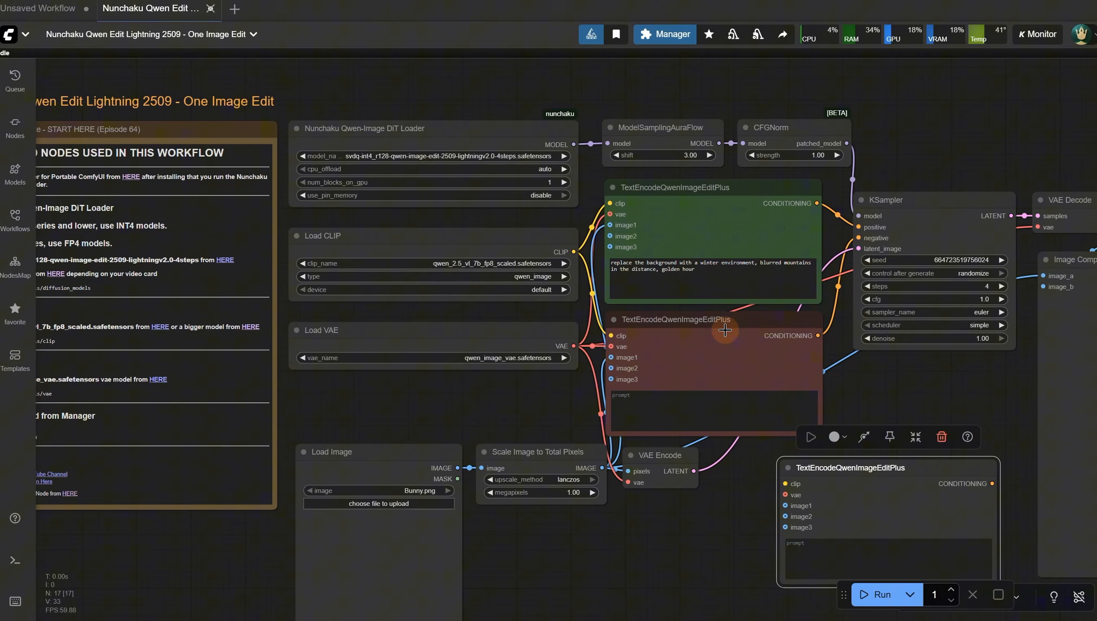
click(834, 437)
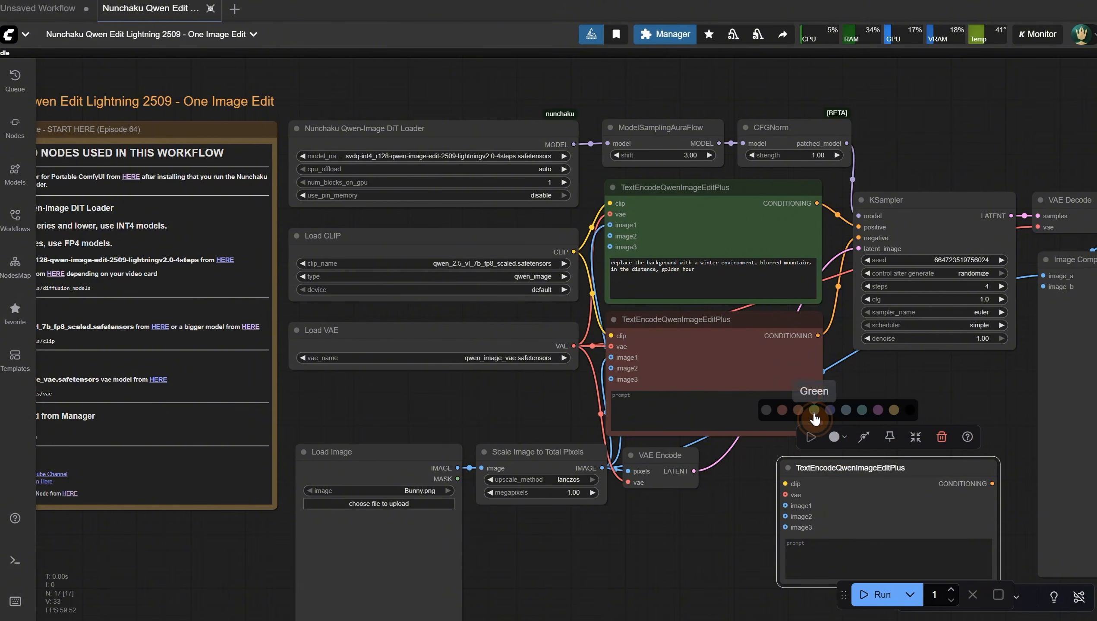
click(814, 410)
key(Delete)
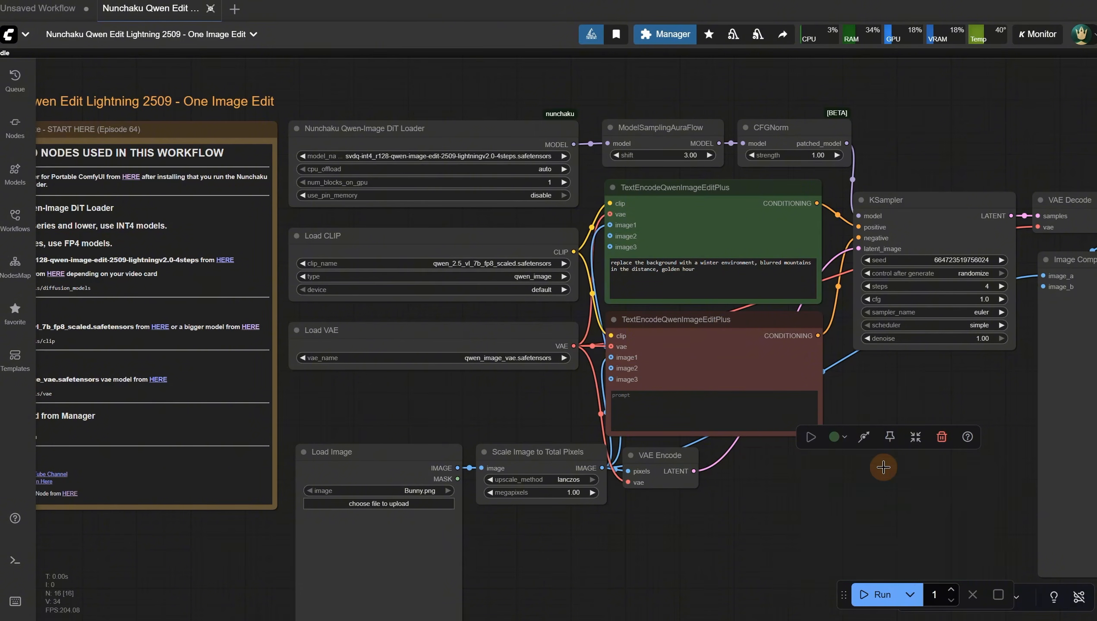
Step: Load Bunny.png from the Ep64 folder into the Load Image node
drag(883, 469, 750, 403)
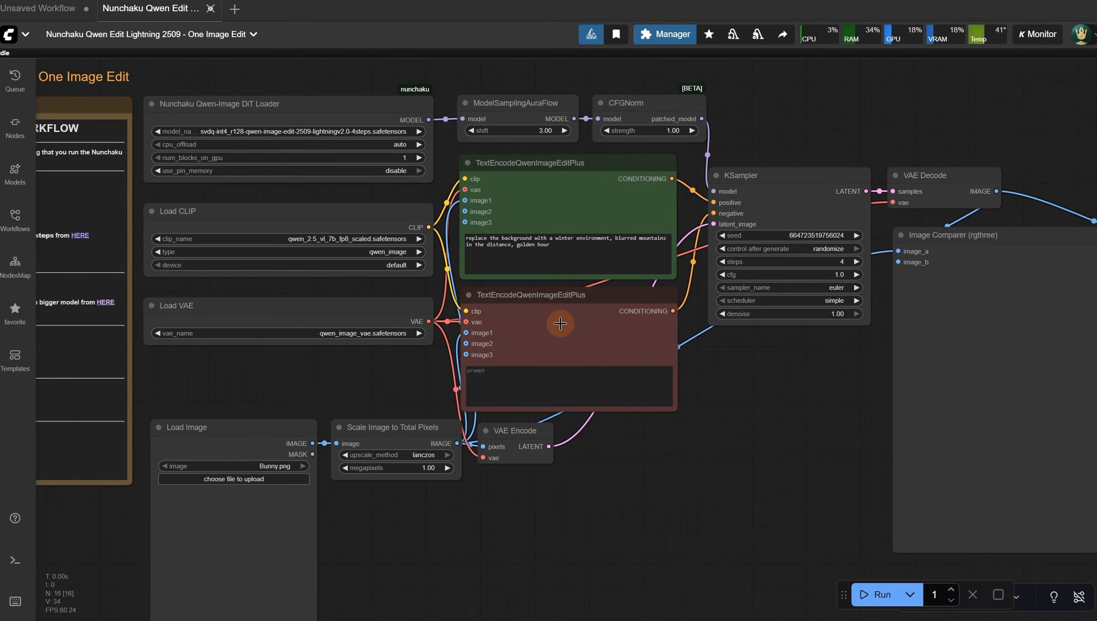
click(561, 324)
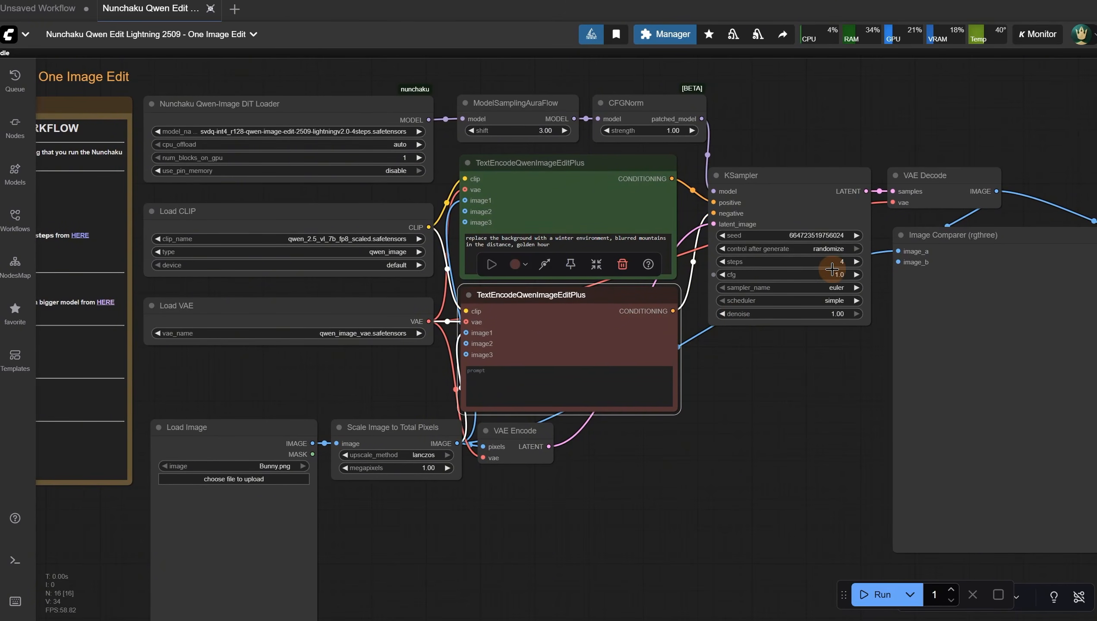
click(735, 394)
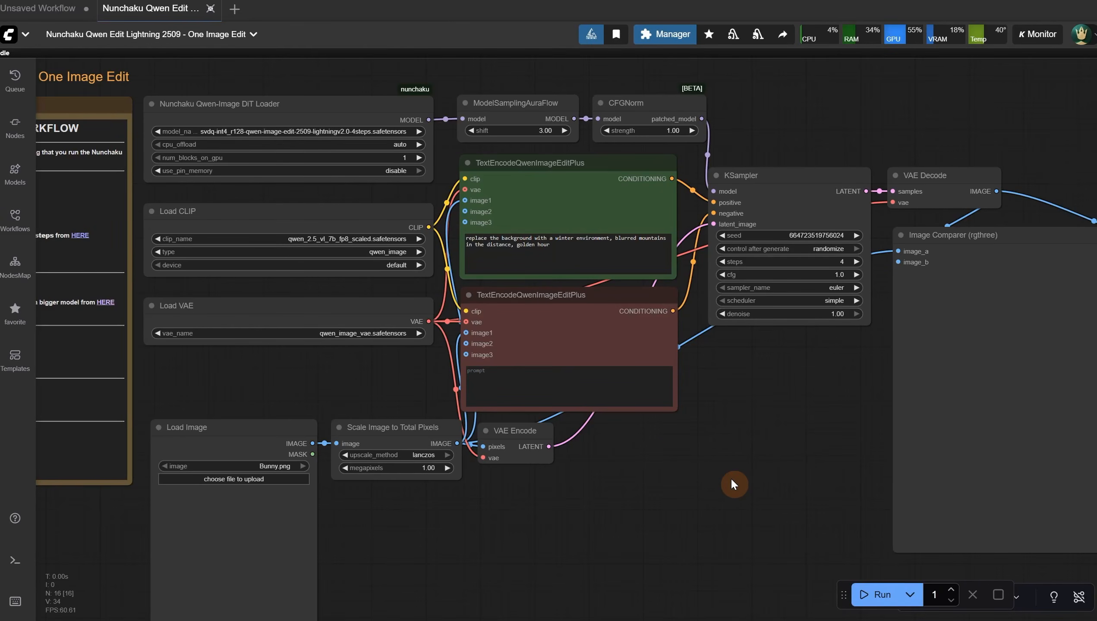
scroll(730, 479, down, 1)
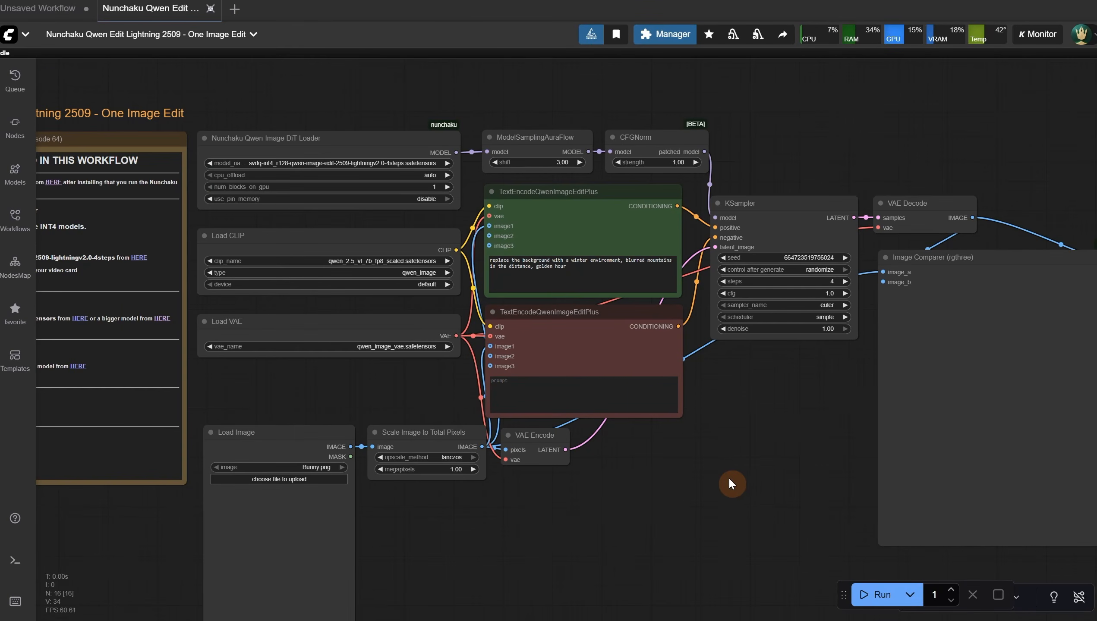
drag(629, 503, 682, 436)
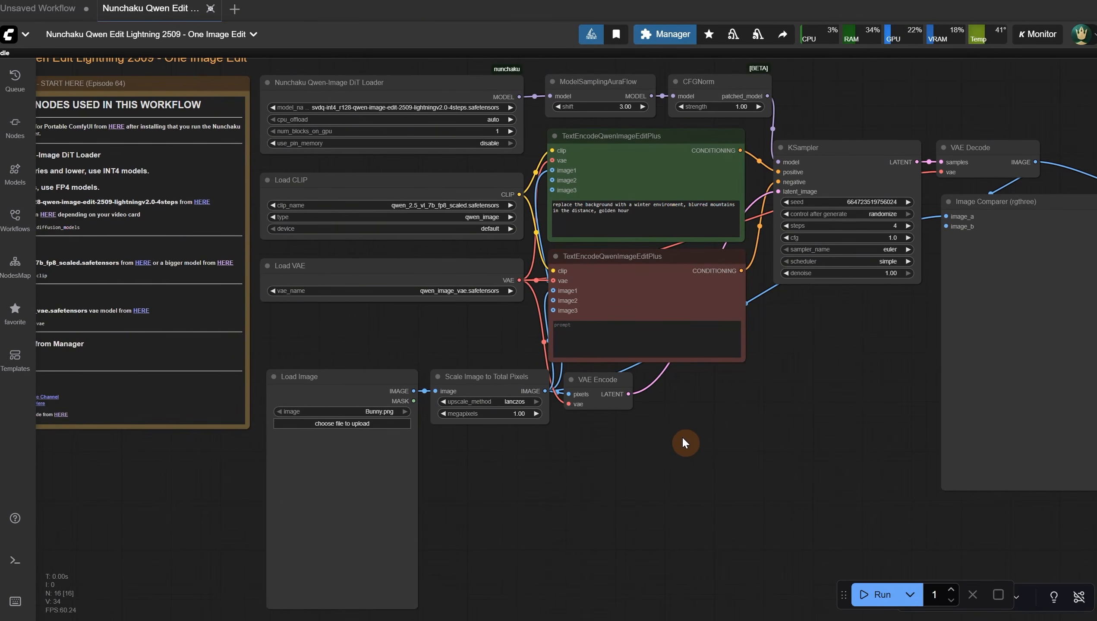
click(328, 425)
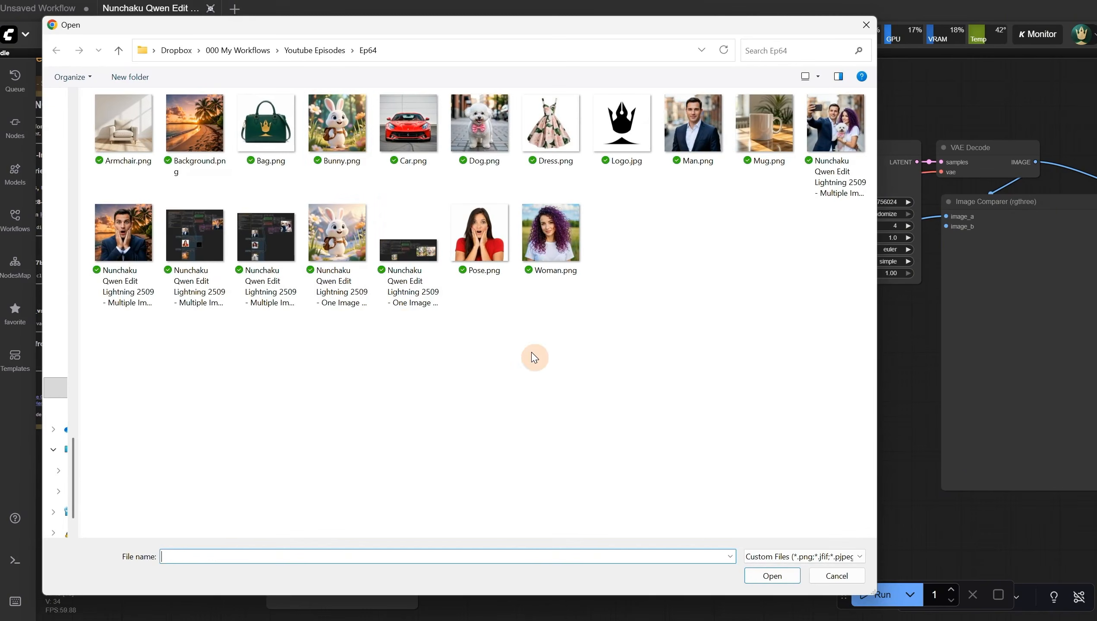
double_click(338, 128)
scroll(500, 505, up, 5)
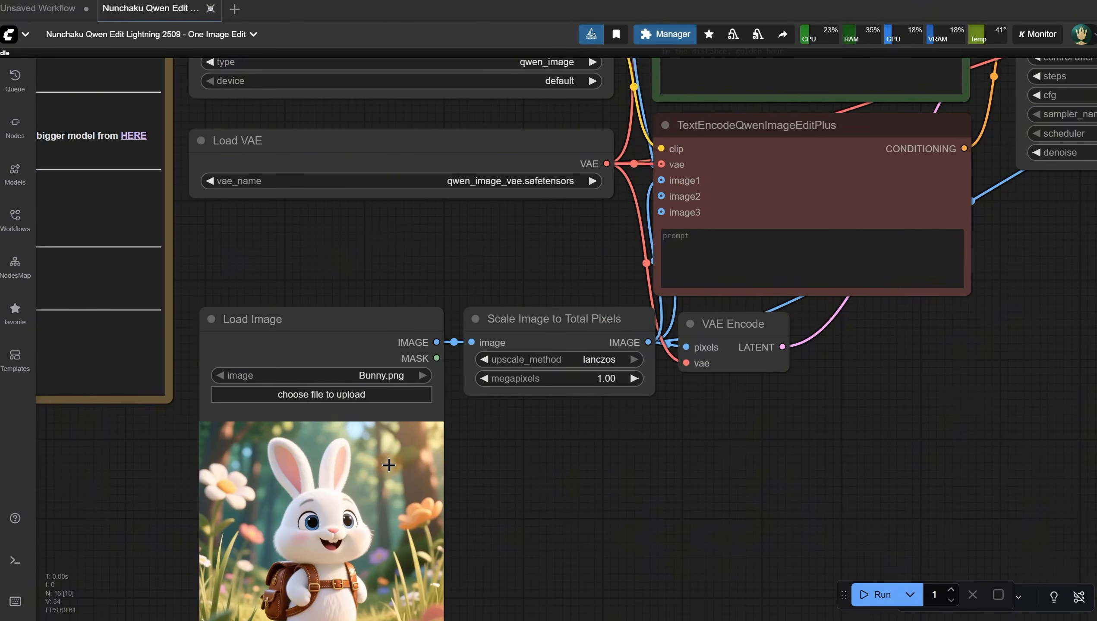
scroll(494, 440, down, 3)
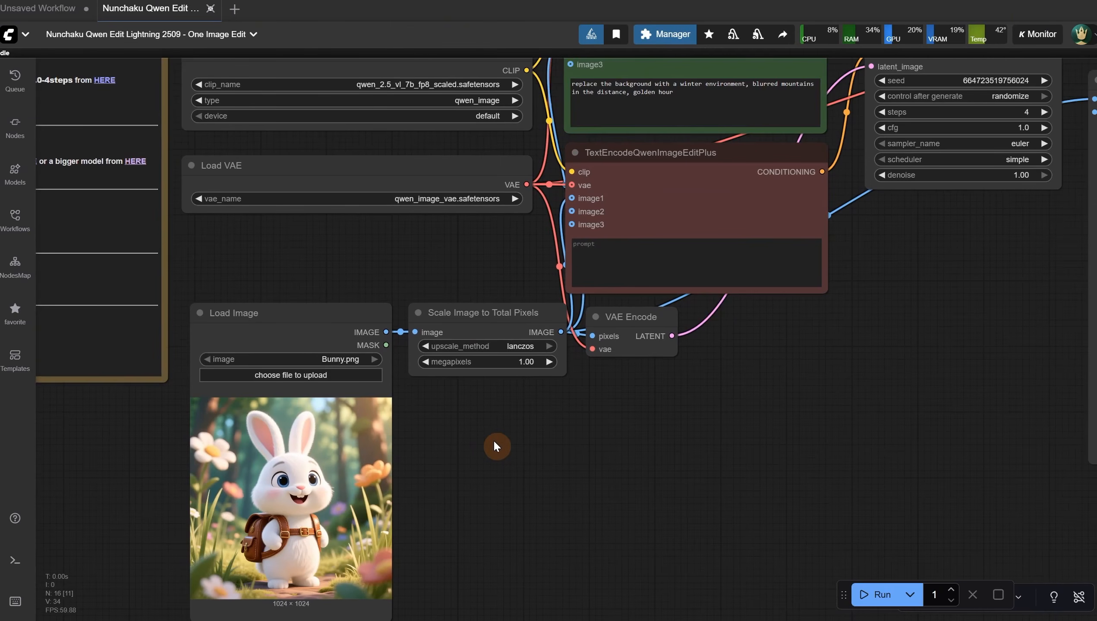
Step: Move the VAE Encode node farther from Scale Image to Total Pixels, keeping the scale node beside Load Image
click(474, 313)
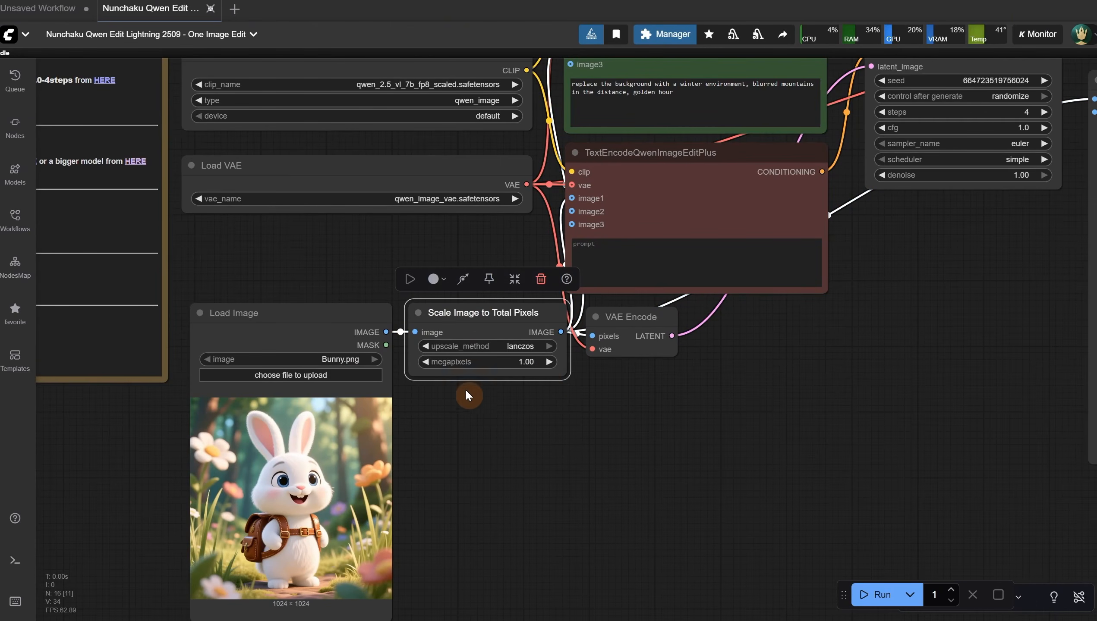
click(591, 428)
drag(745, 329, 680, 516)
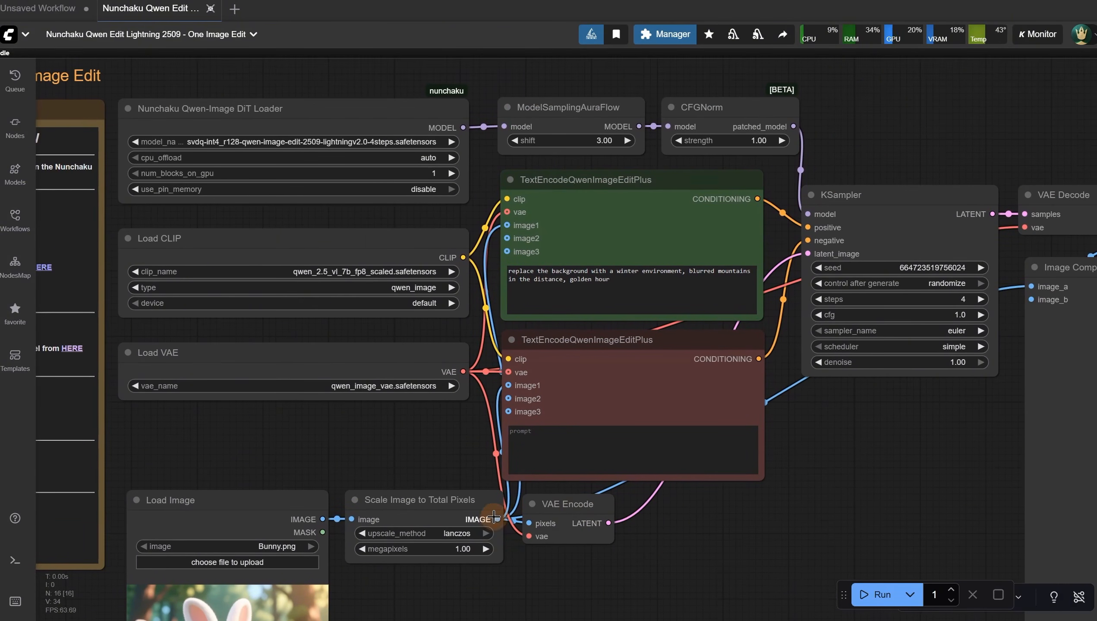
click(494, 517)
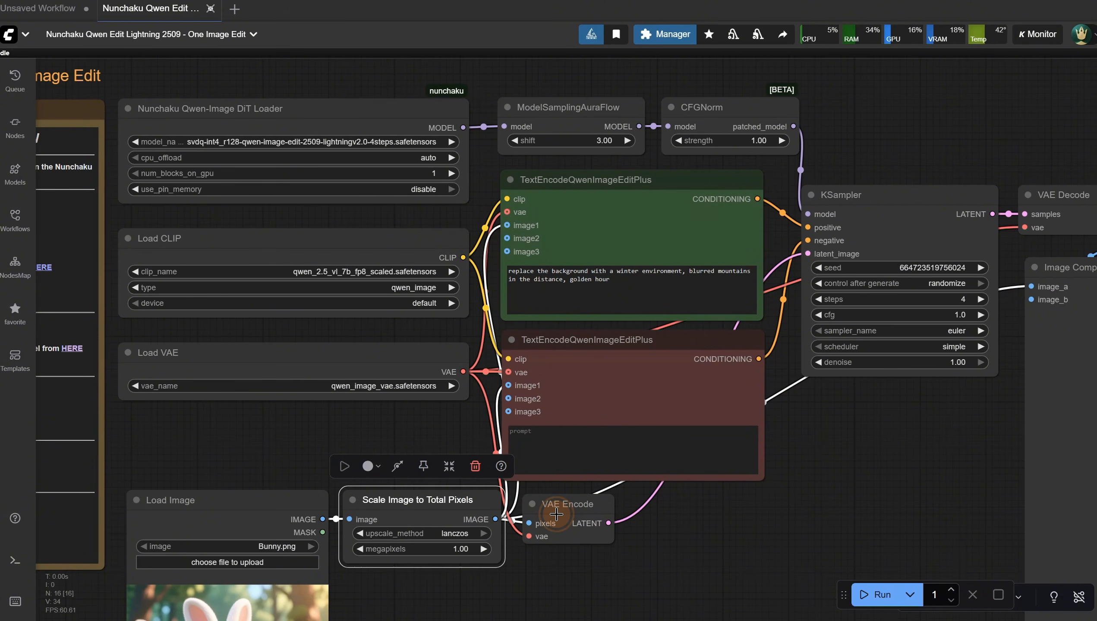
drag(556, 514, 693, 518)
drag(437, 500, 416, 506)
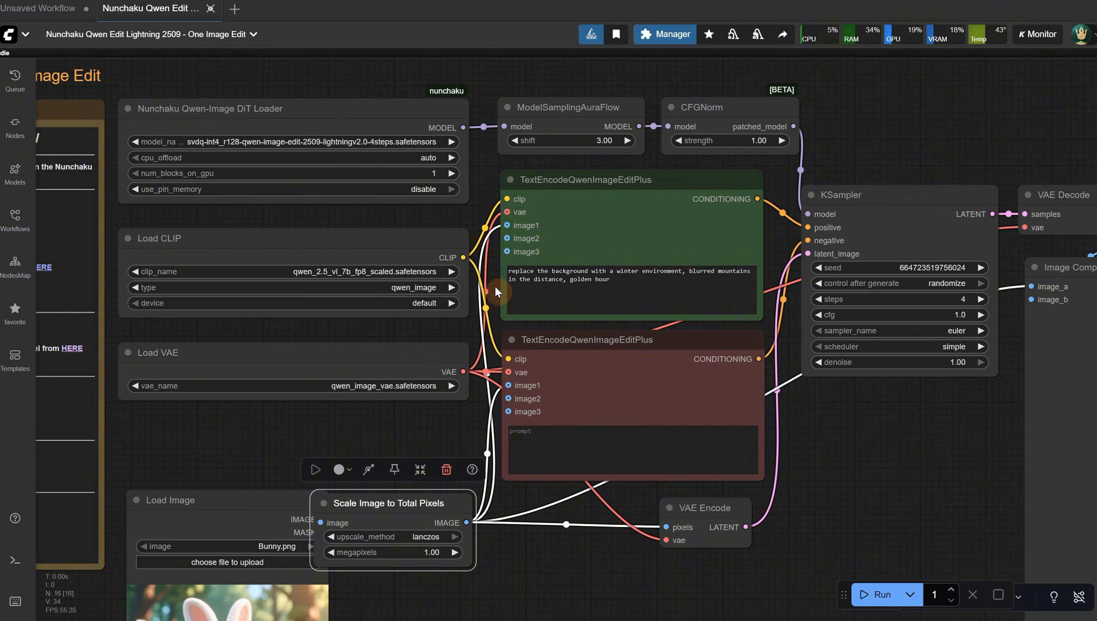
drag(376, 527, 410, 511)
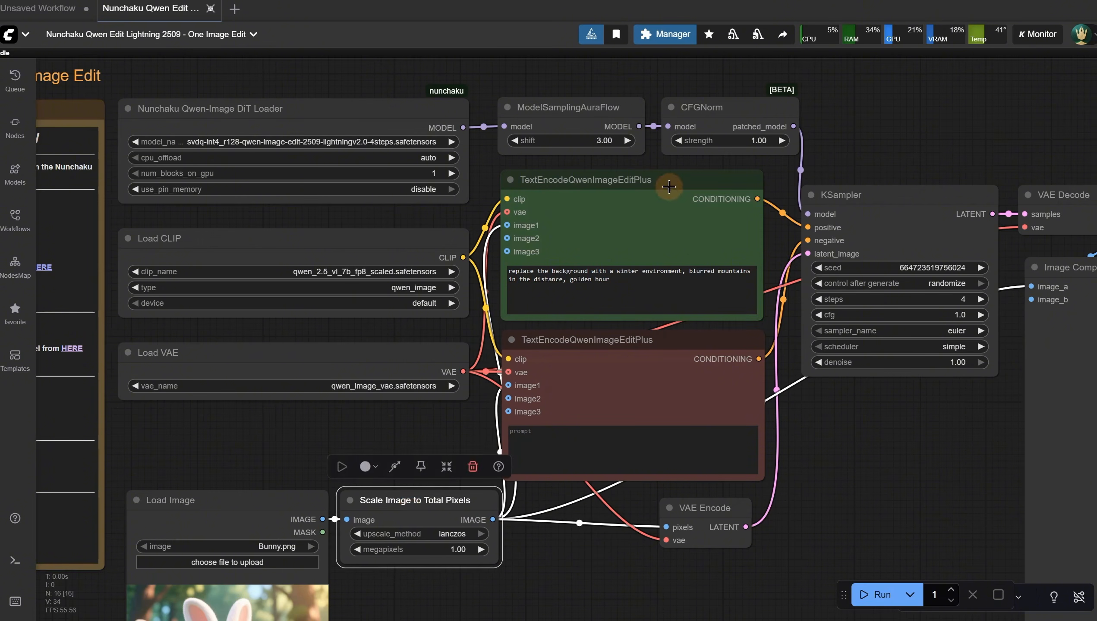
Step: Run the workflow with the existing winter background prompt and compare the generated bunny image with the original
scroll(669, 196, up, 5)
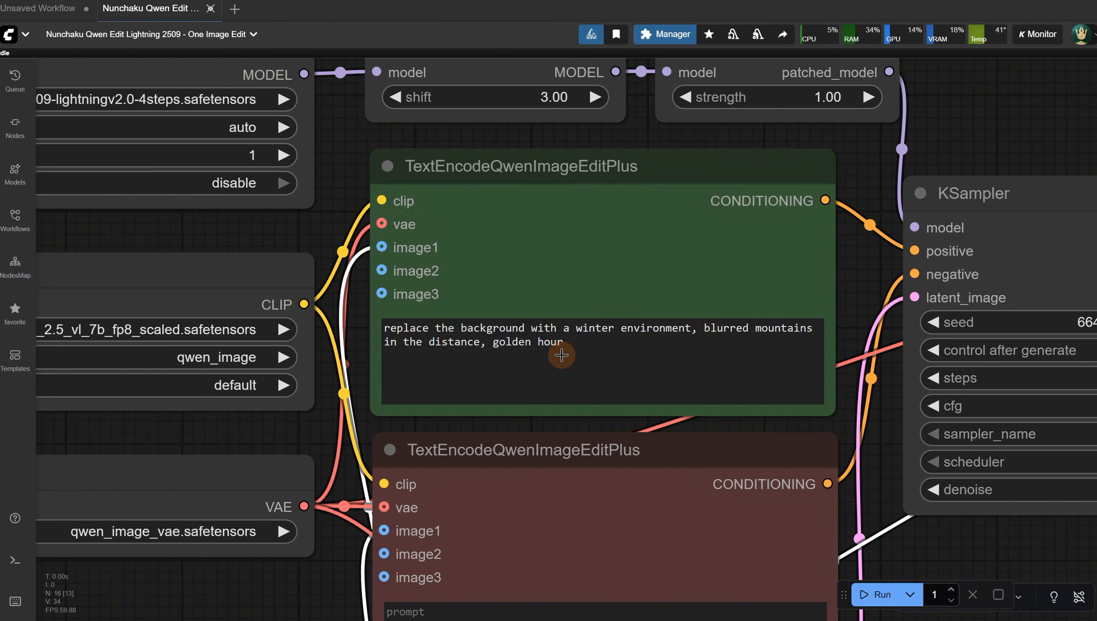
scroll(562, 355, down, 5)
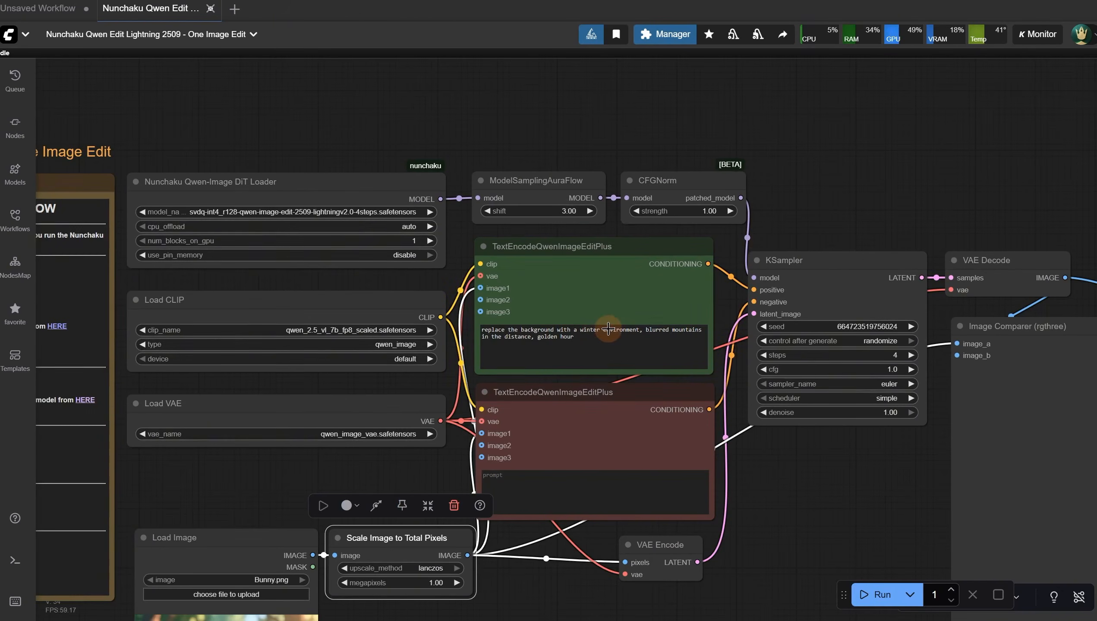
click(876, 594)
scroll(824, 439, down, 3)
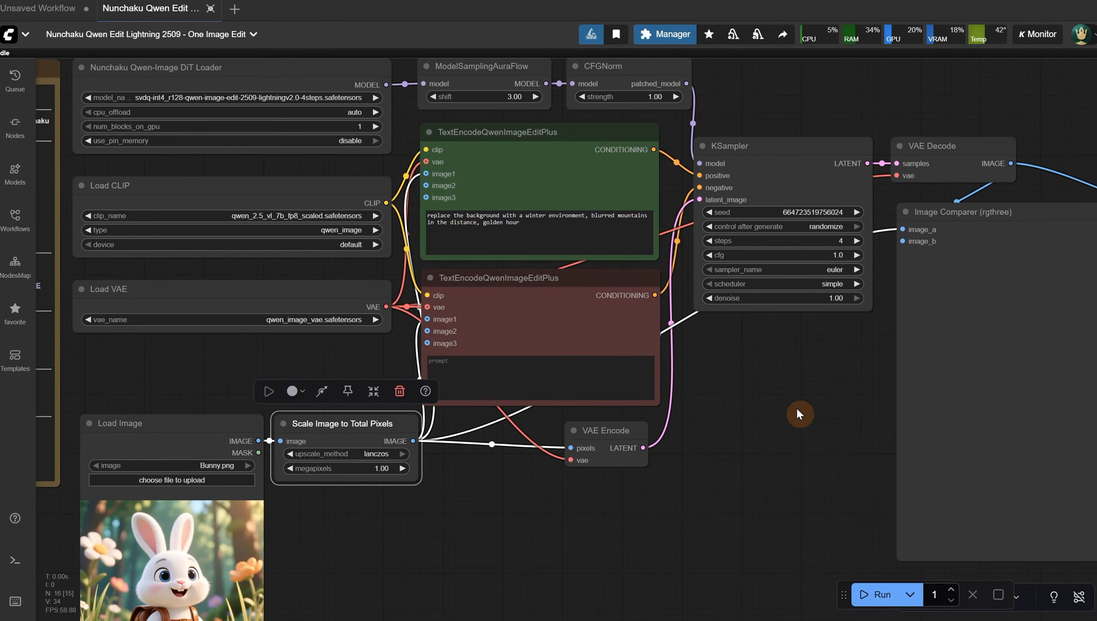
scroll(805, 417, down, 3)
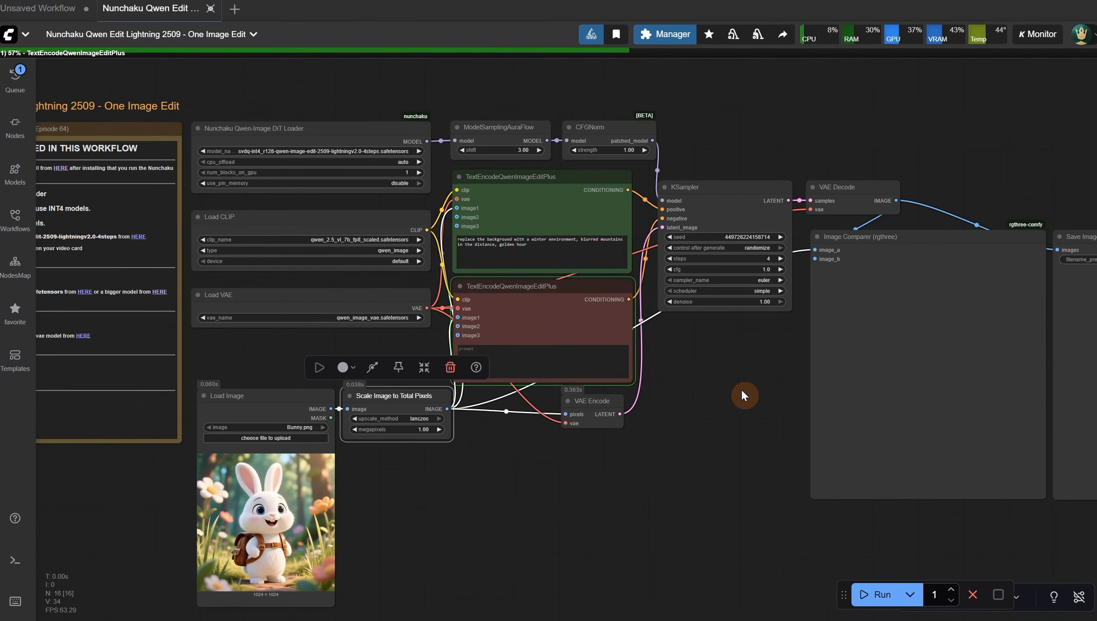
drag(742, 390, 83, 383)
scroll(245, 433, up, 4)
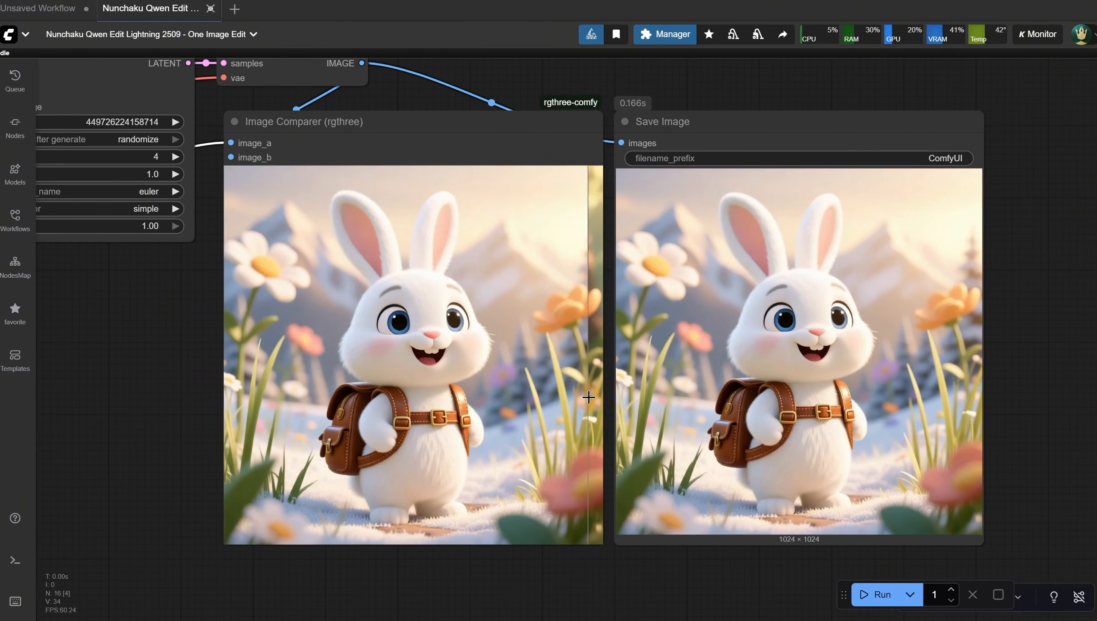
scroll(588, 398, up, 2)
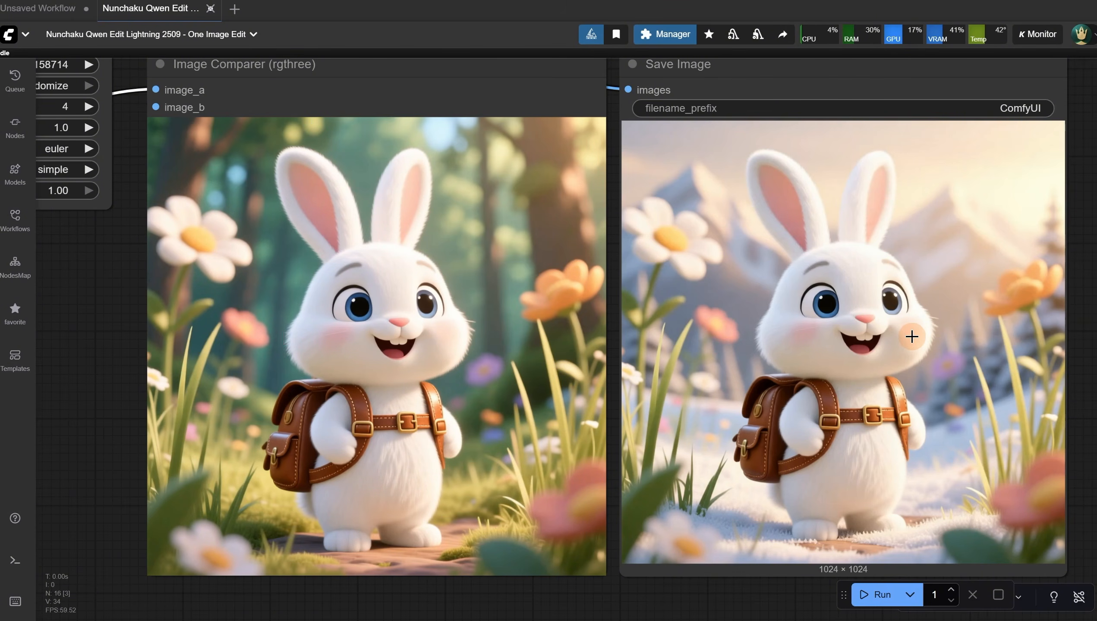
scroll(912, 336, down, 3)
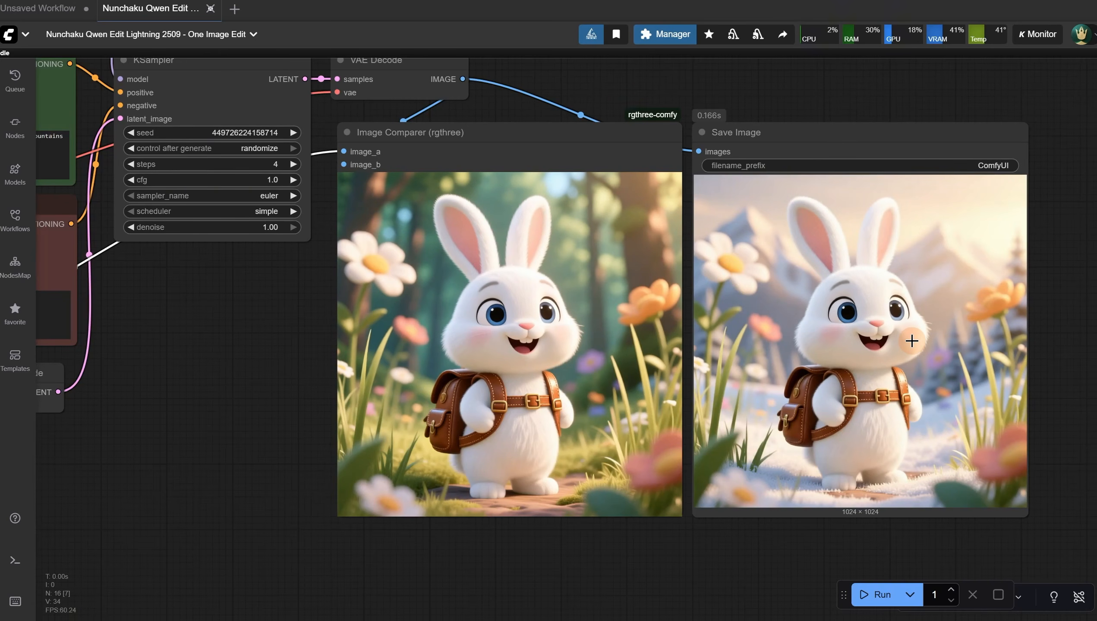
Step: Replace "winter" with "summer" in the positive prompt and run the workflow
drag(240, 444, 855, 505)
scroll(795, 405, up, 4)
double_click(409, 199)
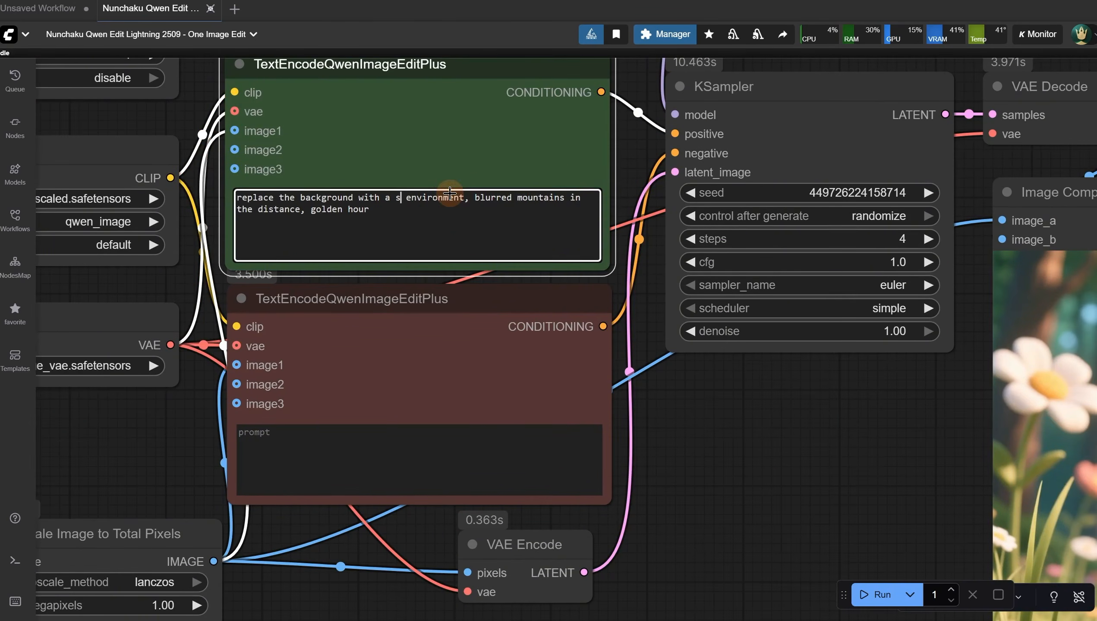
text(summer)
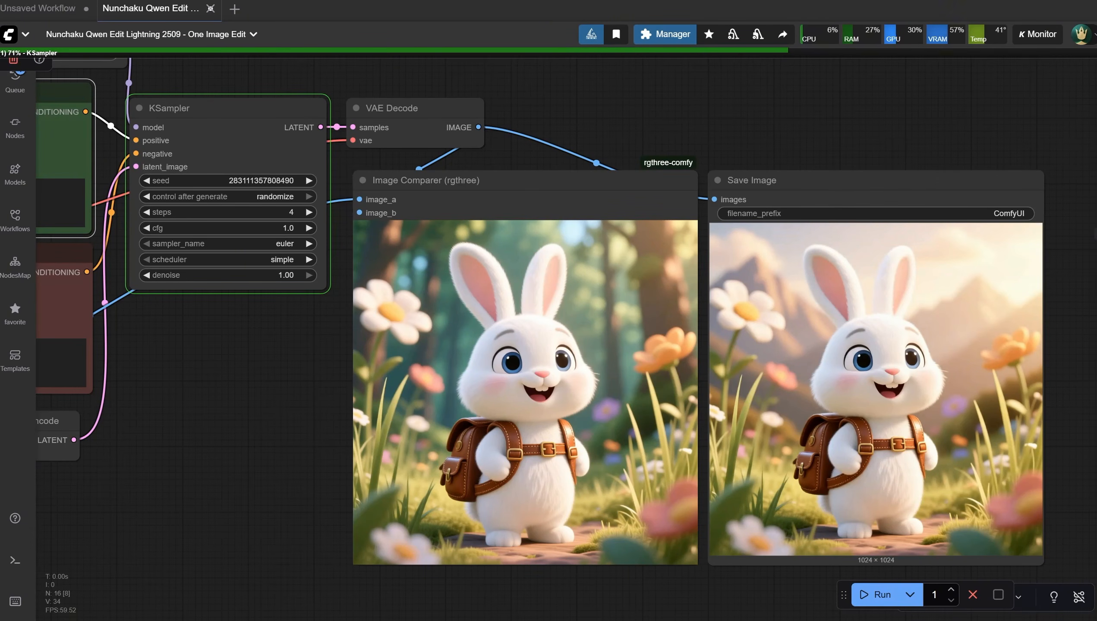
Step: Set the positive prompt to "replace the background with a epic desert" and generate the image twice
drag(304, 383, 831, 471)
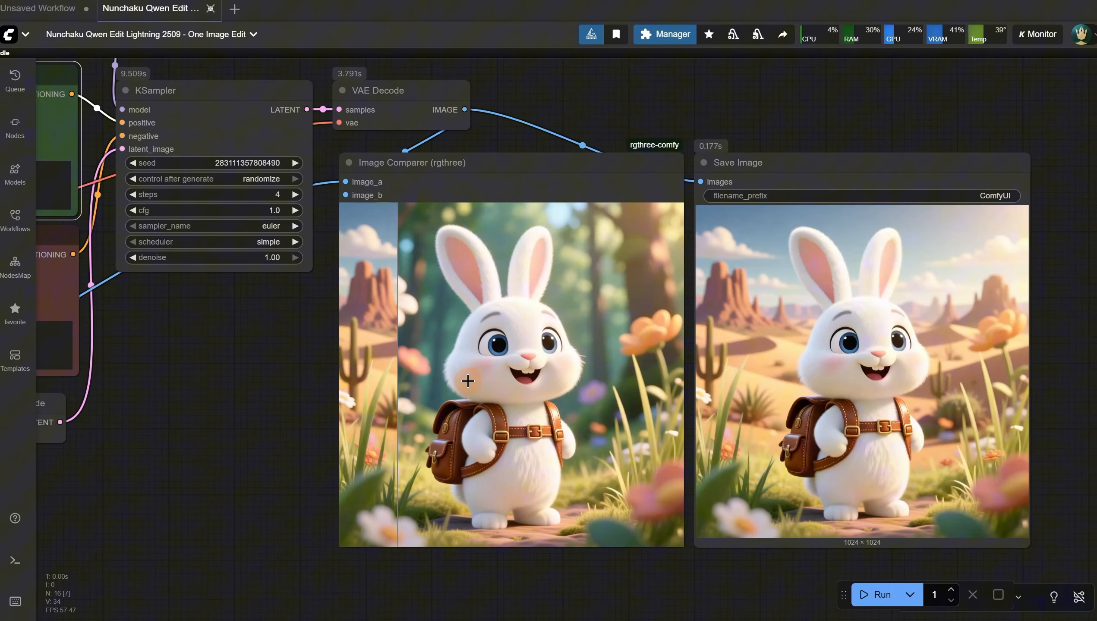
click(876, 601)
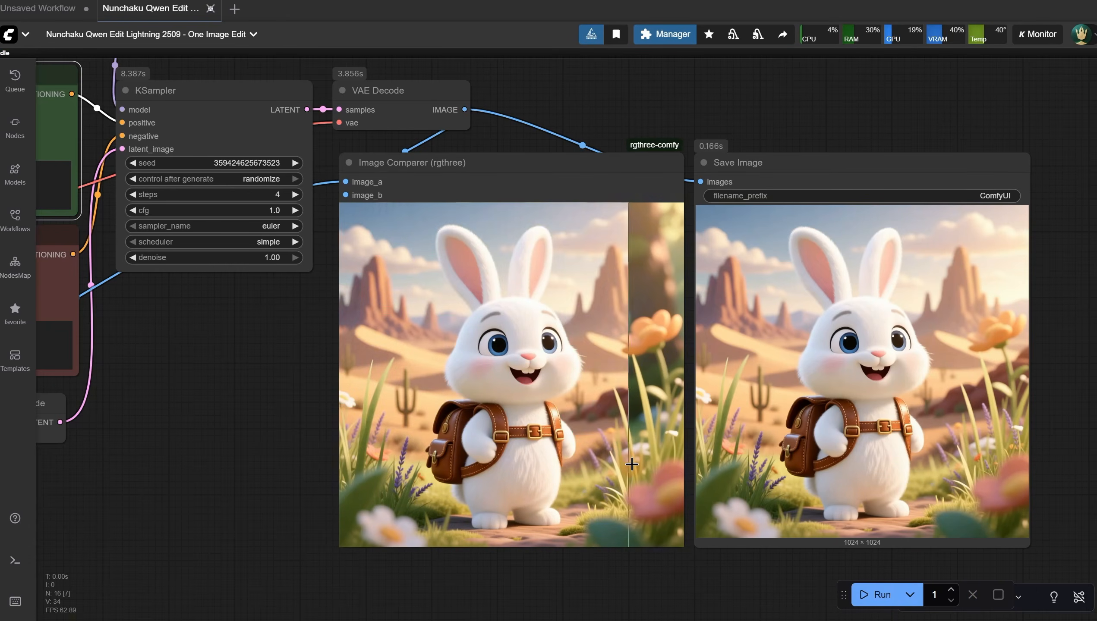
Step: Append ", remove the vegetation, add some dry plants in the foreground" to the positive prompt and run the workflow
drag(245, 399, 838, 459)
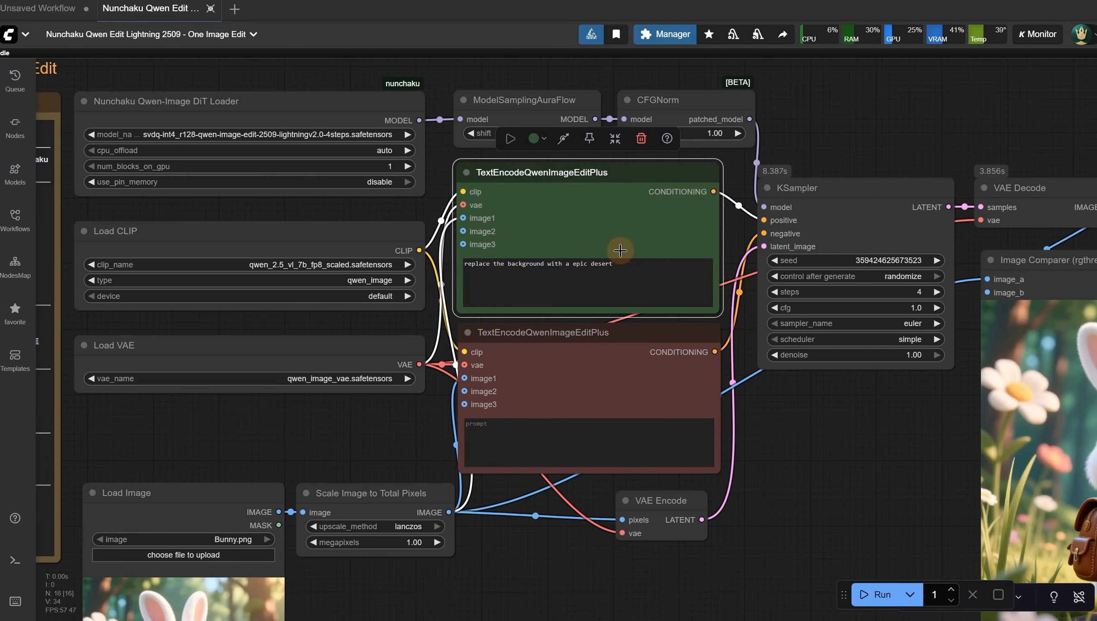
click(632, 278)
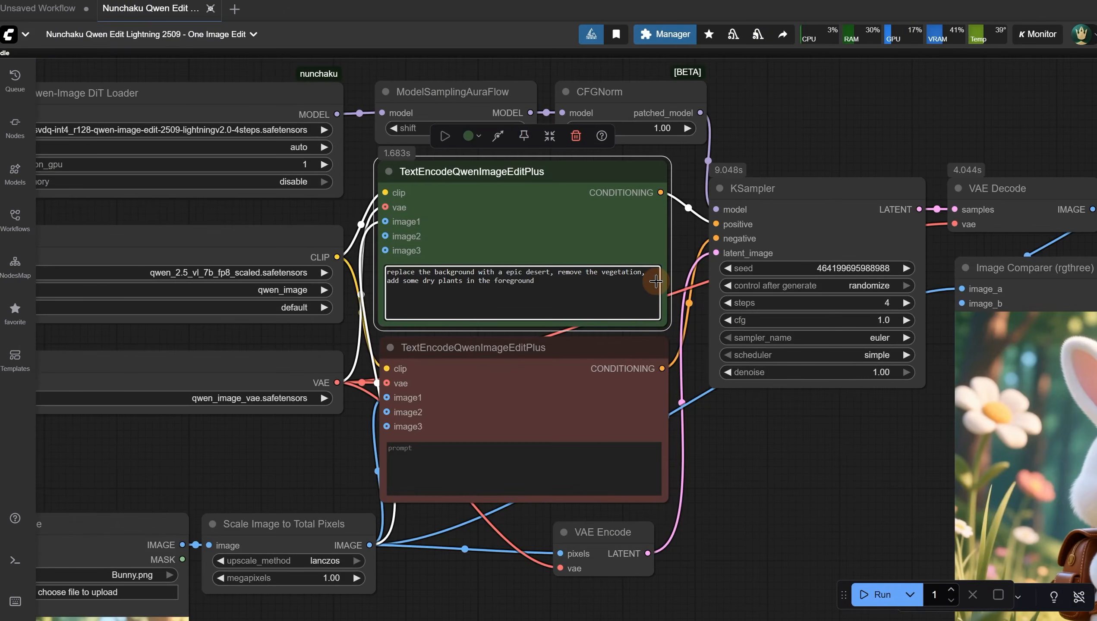
click(876, 594)
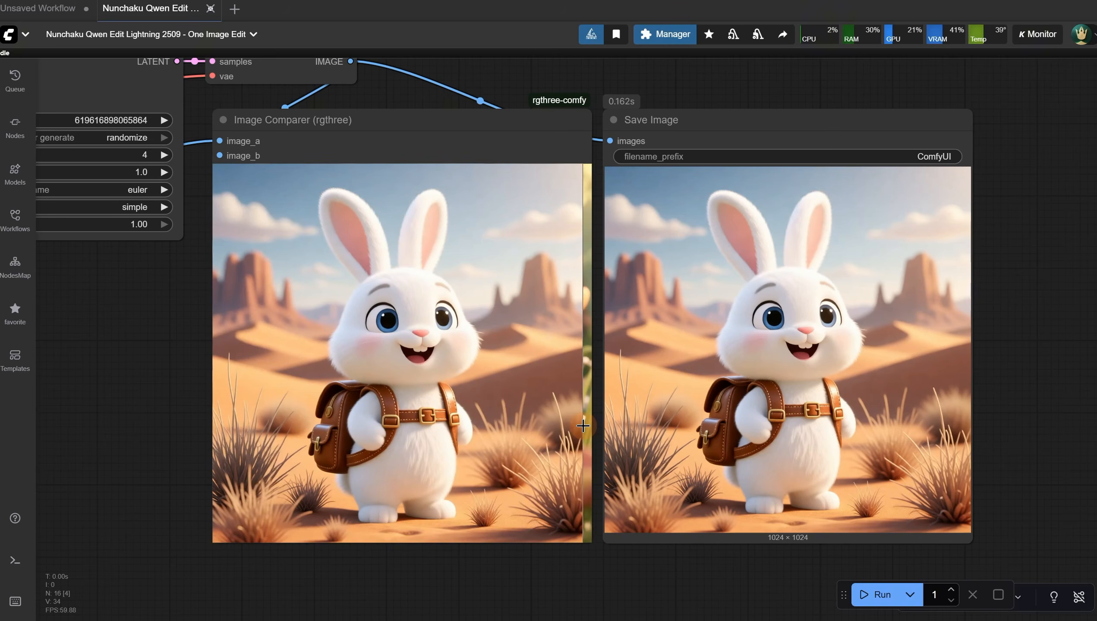
Step: Append ", the bunny is tired, sweating," to the positive prompt and generate two versions of the image
drag(131, 338, 747, 395)
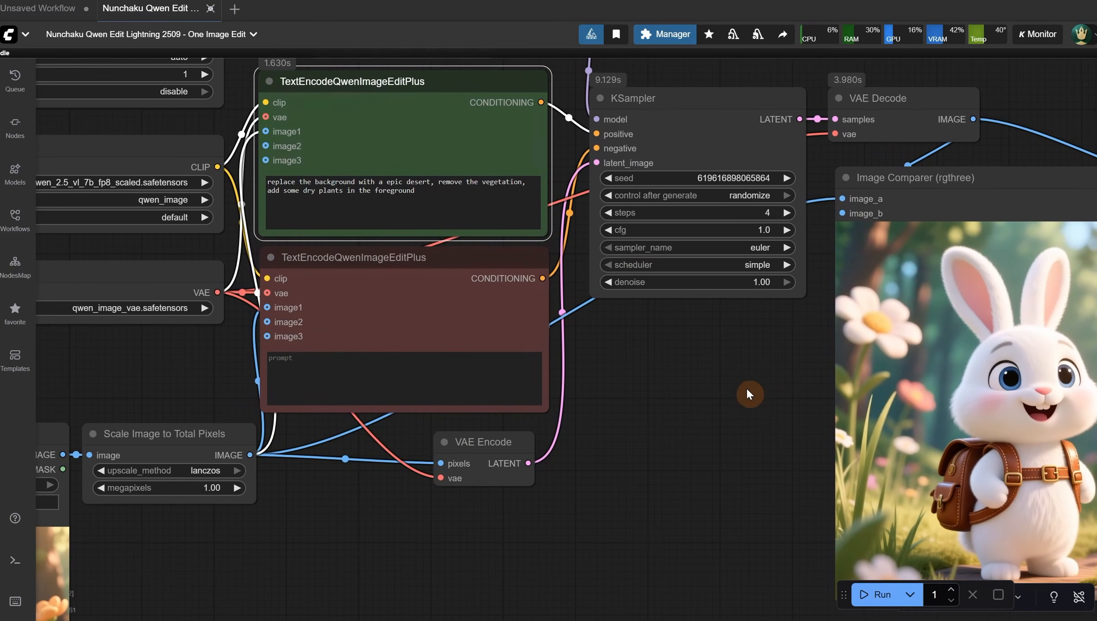
click(462, 206)
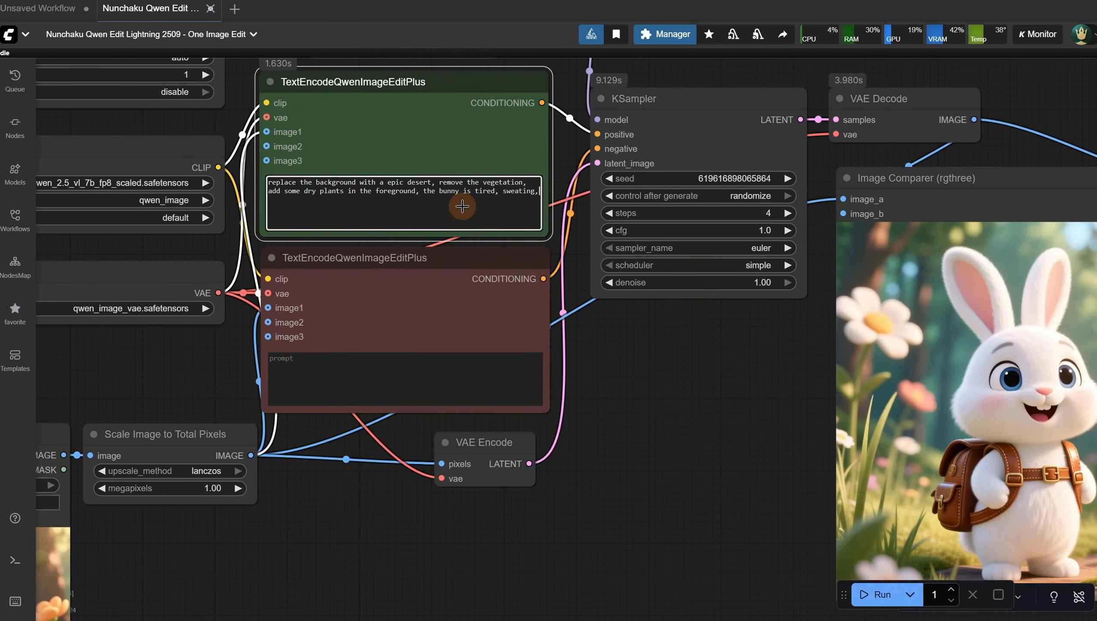
drag(754, 465, 184, 390)
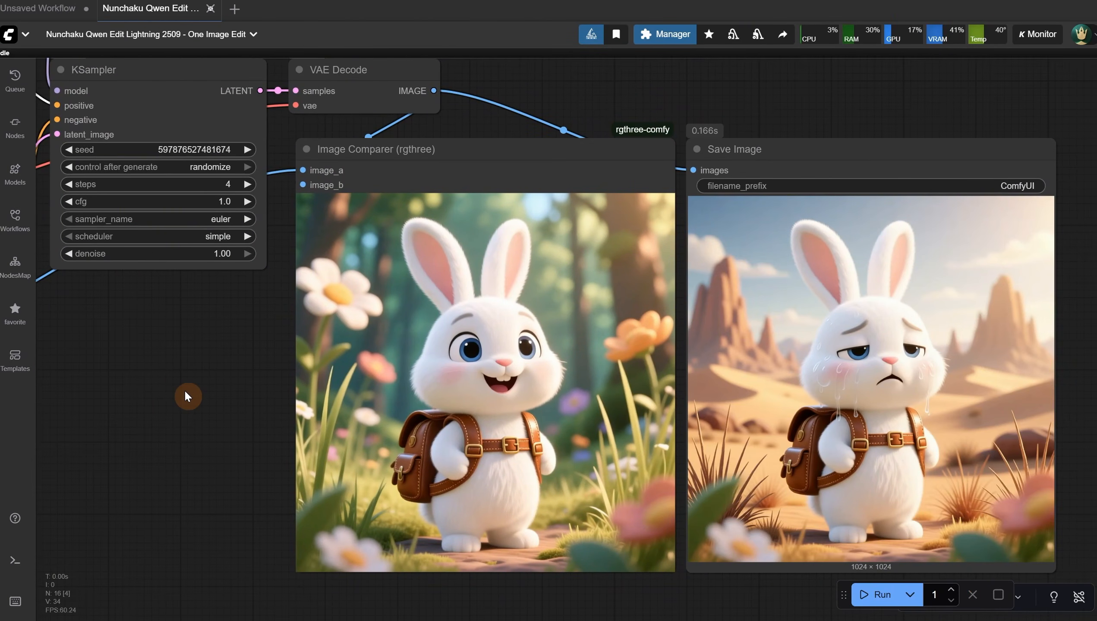
click(887, 600)
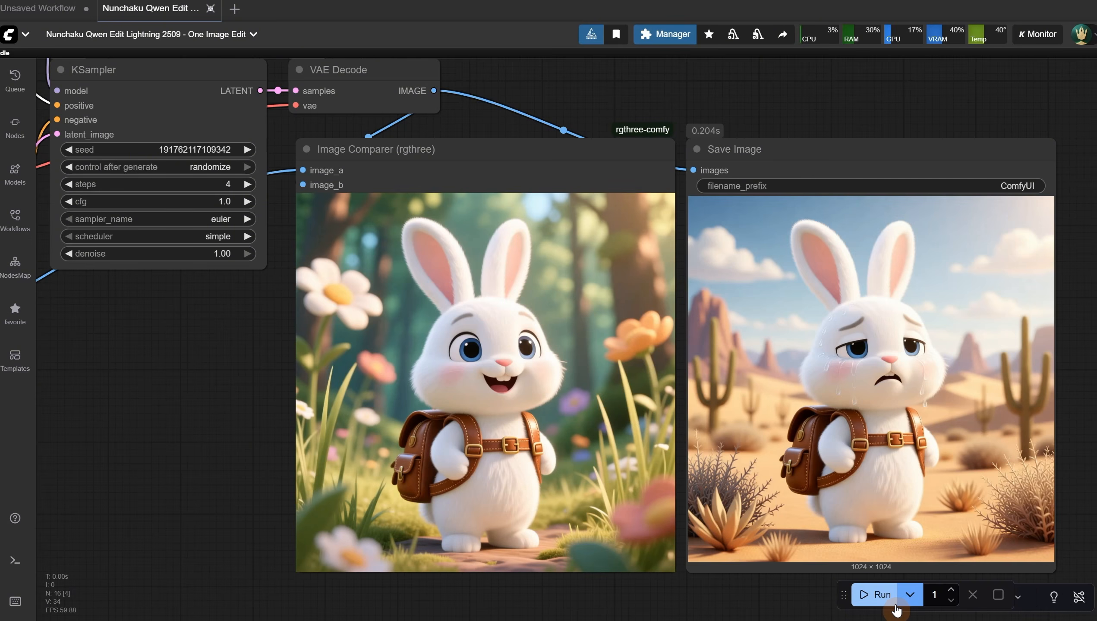
Step: Replace the input picture in the Load Image node with Woman.png
drag(182, 384, 974, 367)
scroll(974, 367, down, 2)
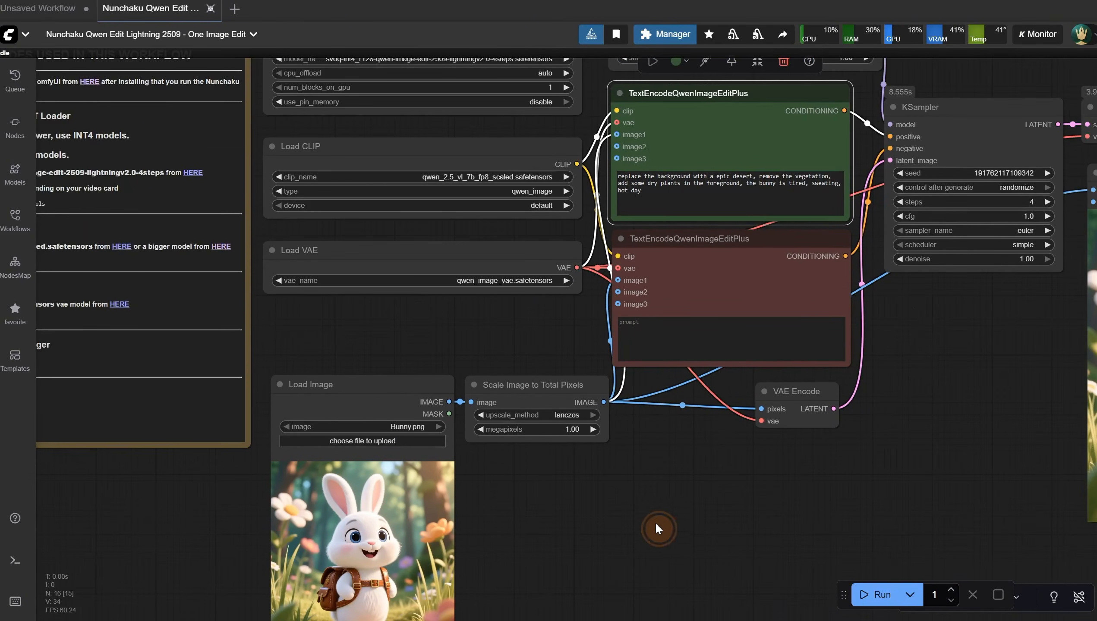
drag(654, 524, 662, 433)
click(424, 351)
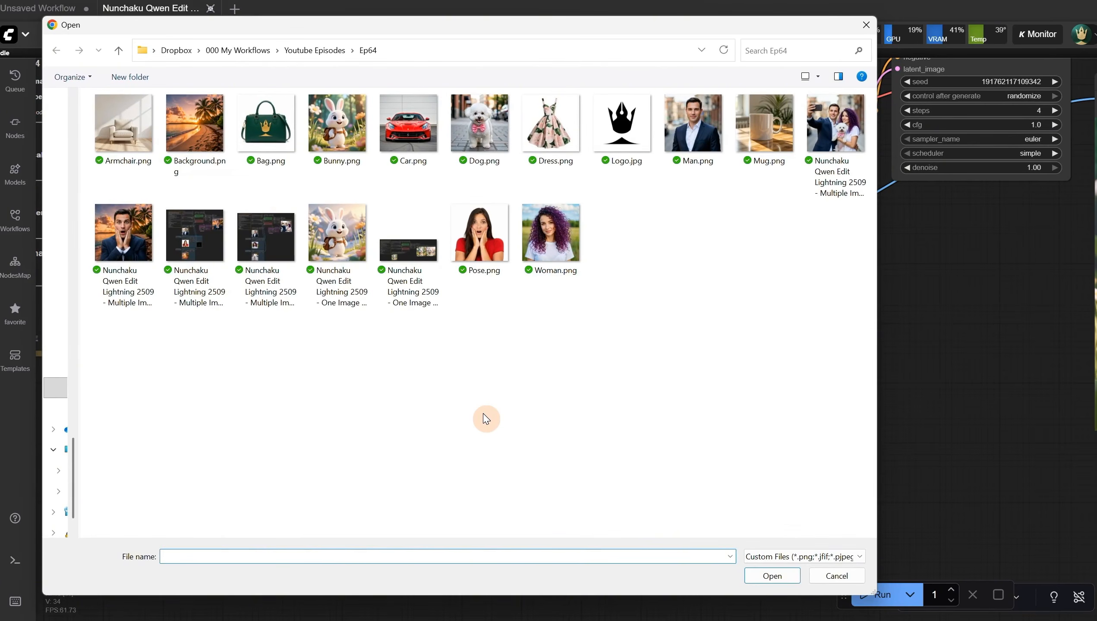
double_click(558, 256)
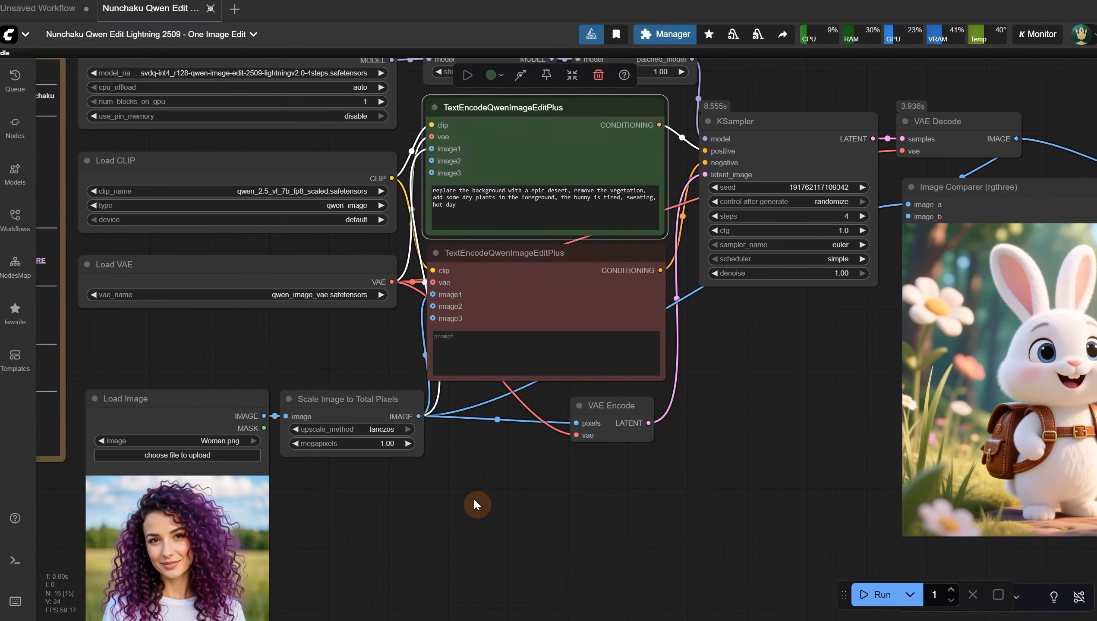
Step: Set the positive prompt to the woman holding an A4 paper with "Love Pixaroma" handwritten in marker and run the workflow
scroll(747, 344, up, 5)
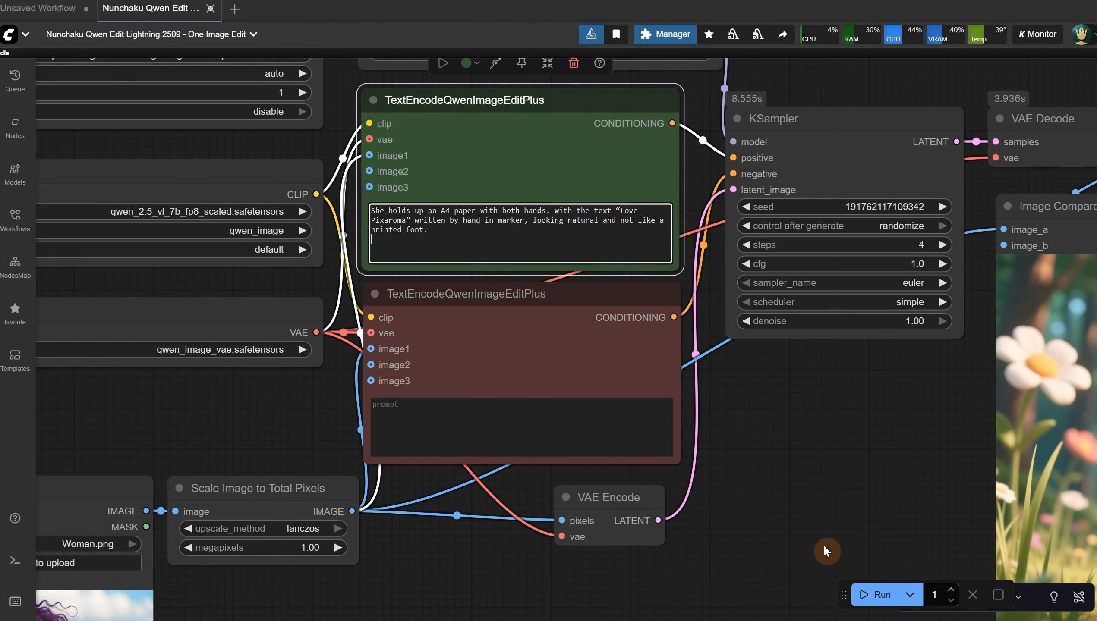
click(876, 594)
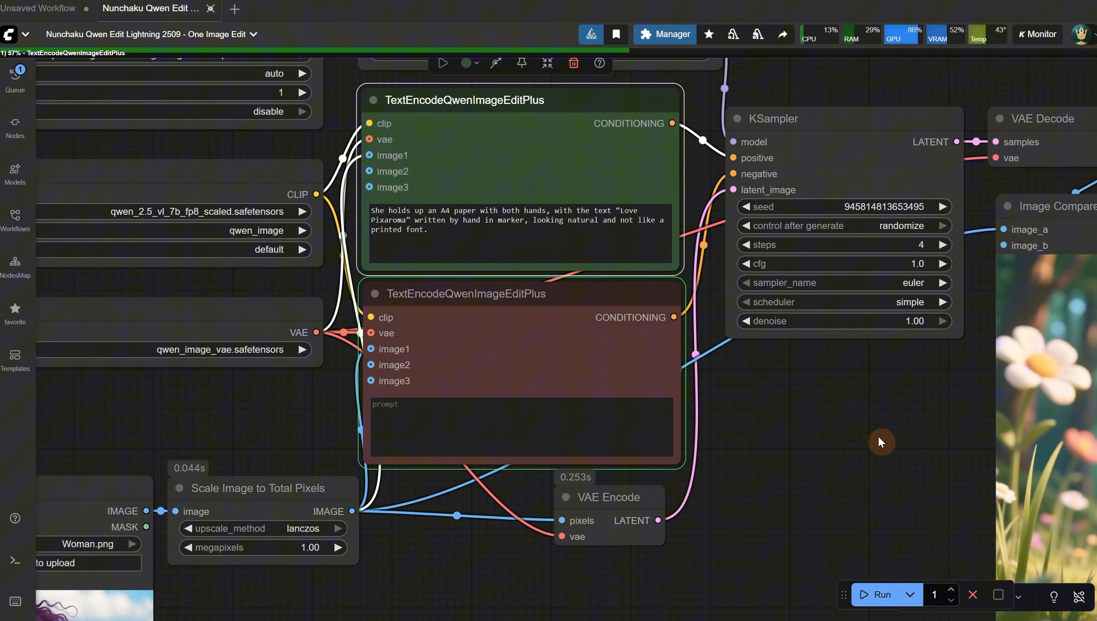
scroll(890, 468, down, 3)
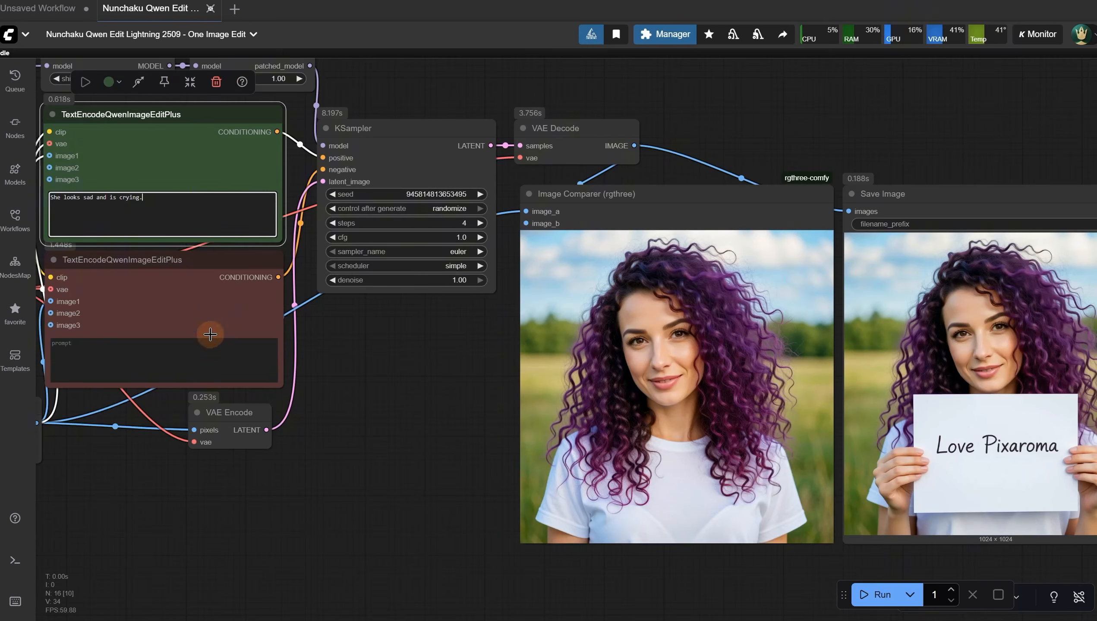
Step: Generate the woman with the positive prompt "She looks sad and is crying." and again with "She looks angry and is yelling."
click(875, 603)
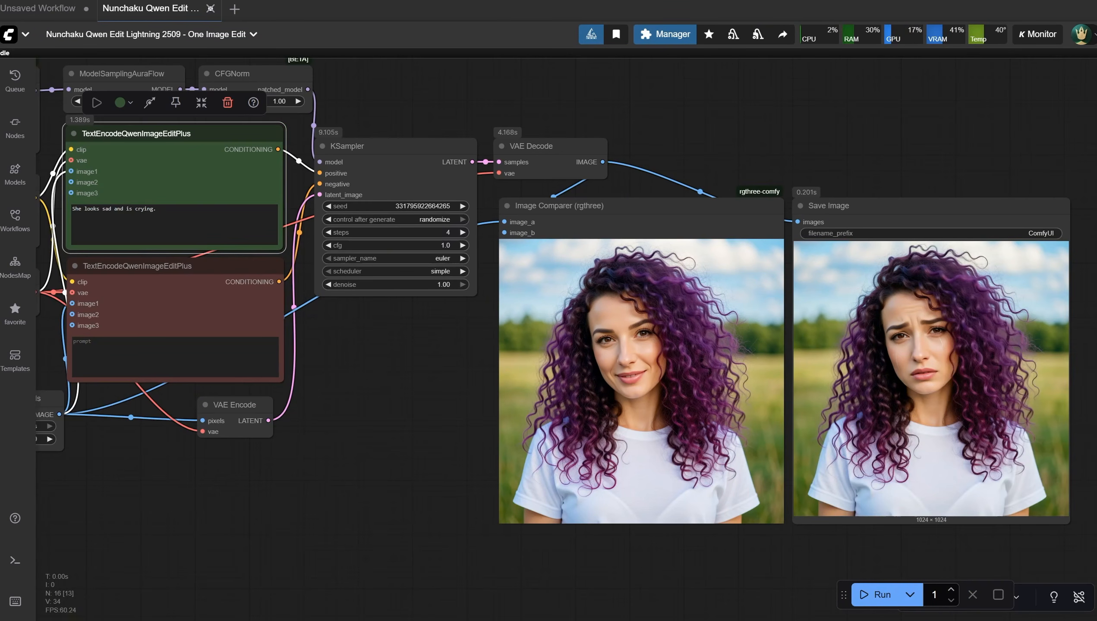
scroll(928, 362, up, 7)
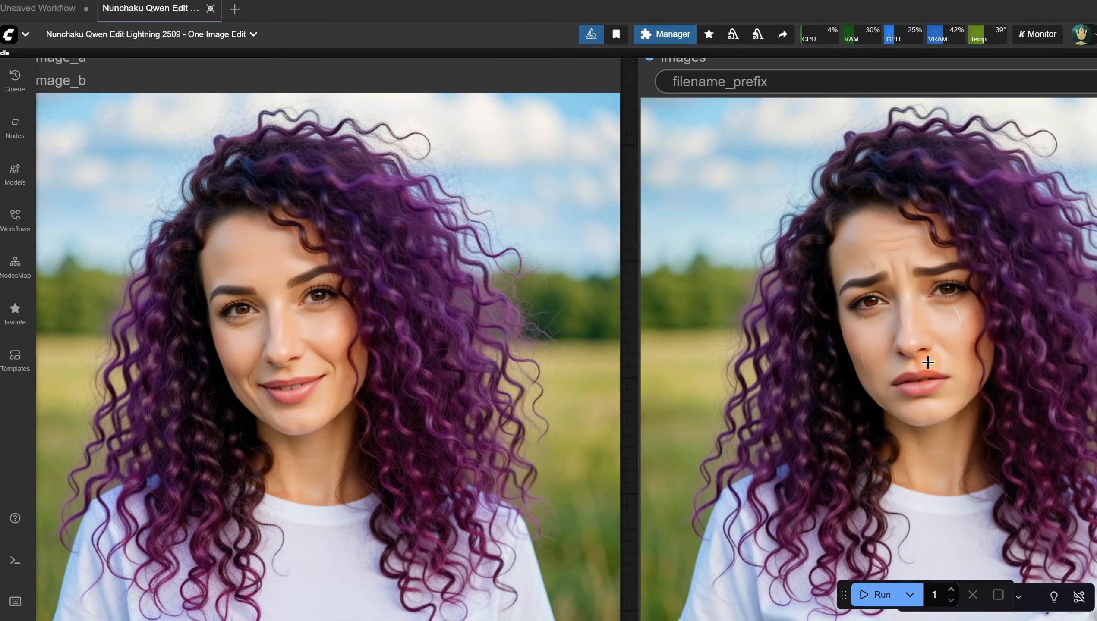
scroll(928, 363, down, 3)
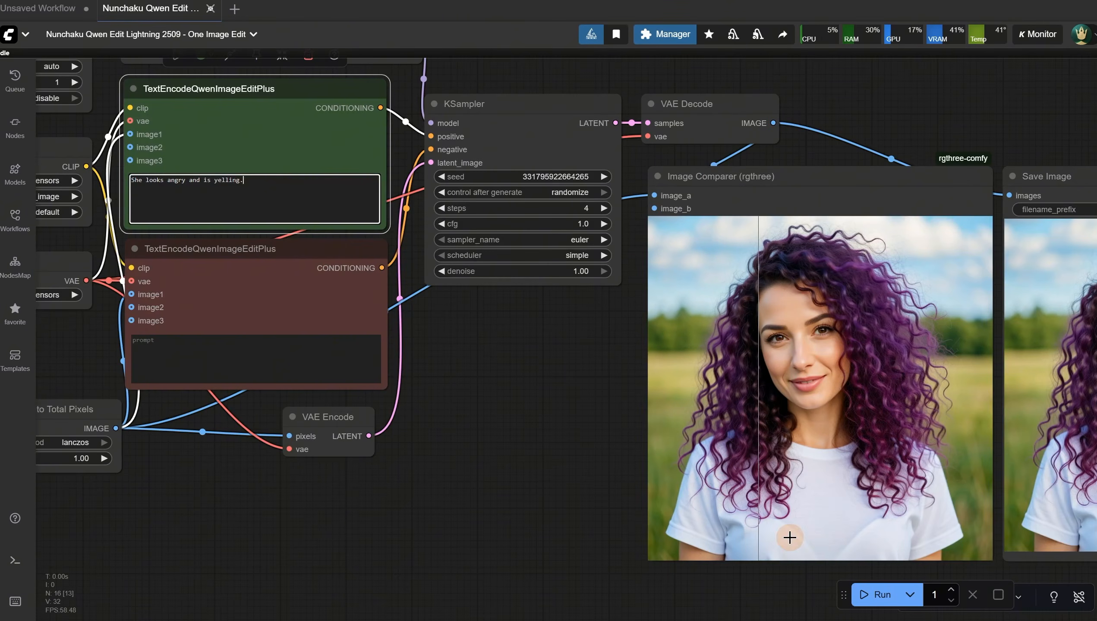
click(873, 596)
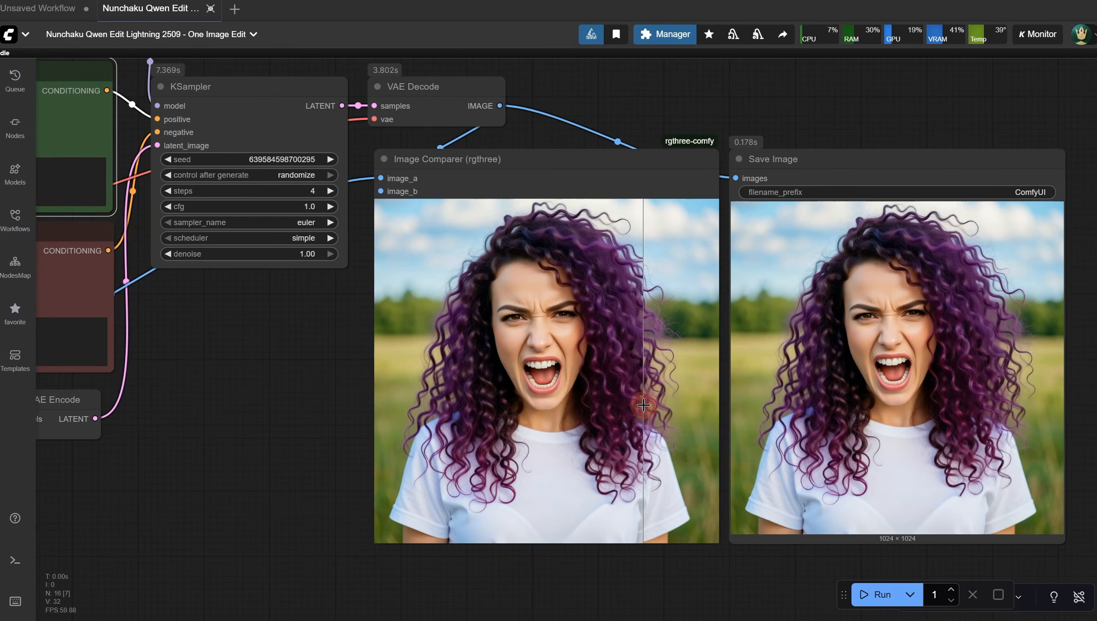
Step: Set the positive prompt to "She looks to the left side." and run the workflow
drag(246, 378, 500, 374)
click(303, 180)
key(ctrl+a)
text(She looks to the left side.)
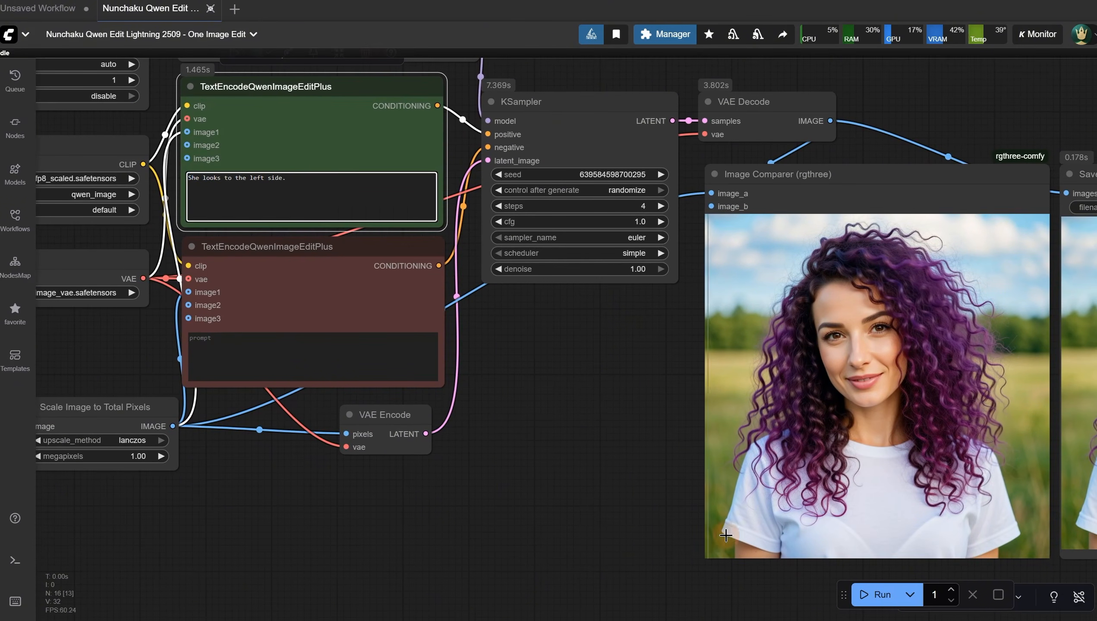
click(871, 602)
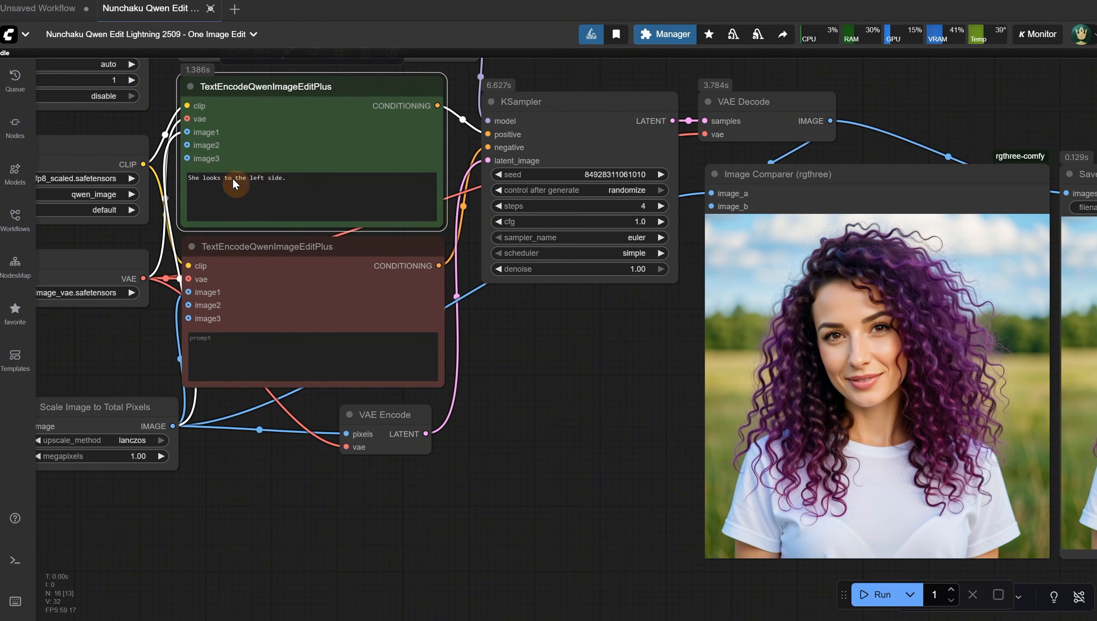
Step: Replace "left" with "right" in the positive prompt and run the workflow
double_click(257, 175)
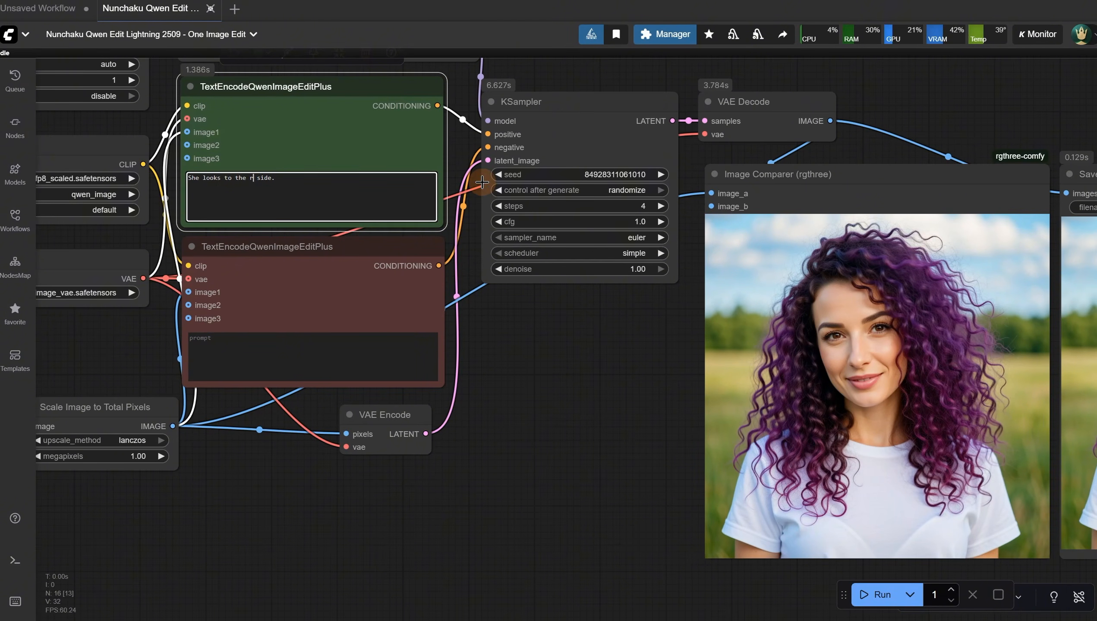
text(right)
key(ctrl+Return)
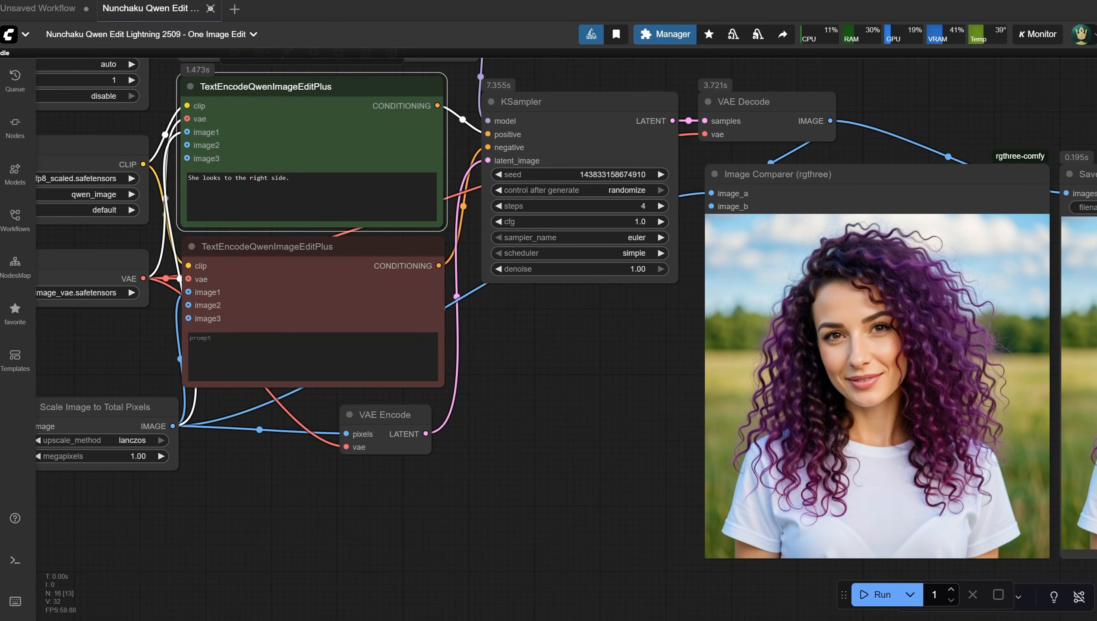
Step: Set the positive prompt to "She is shown from the back view." and generate the image twice
click(875, 596)
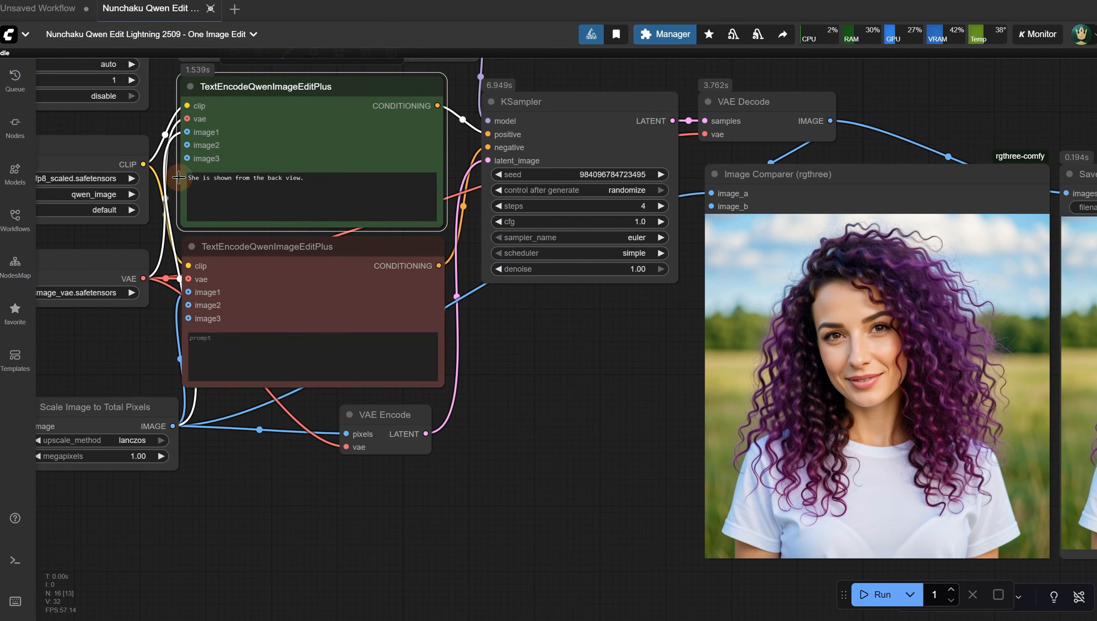
click(337, 186)
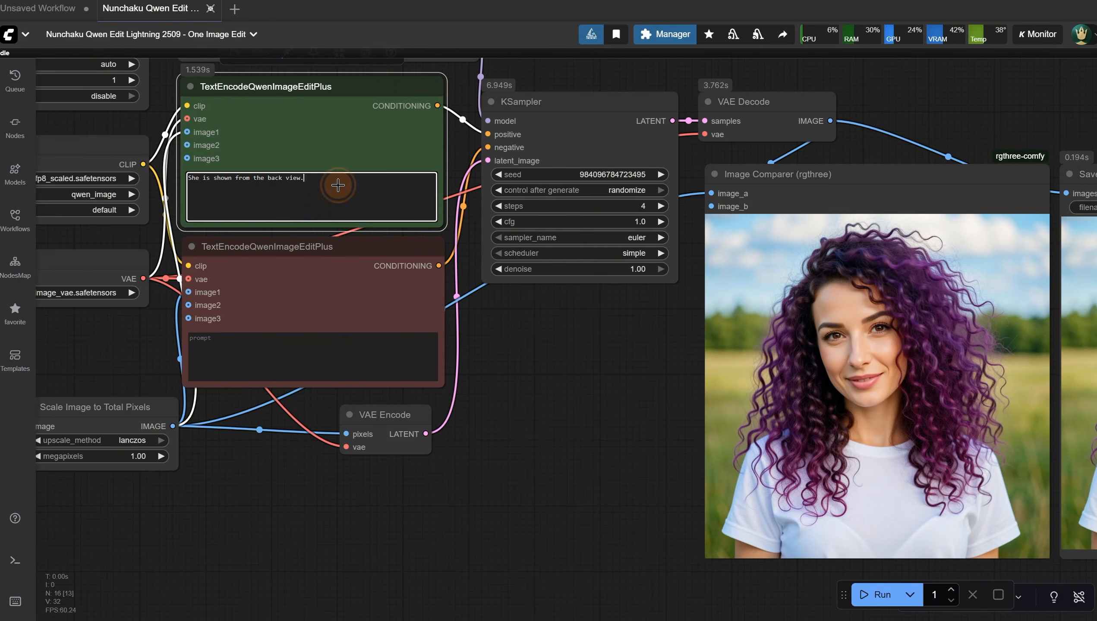
click(880, 597)
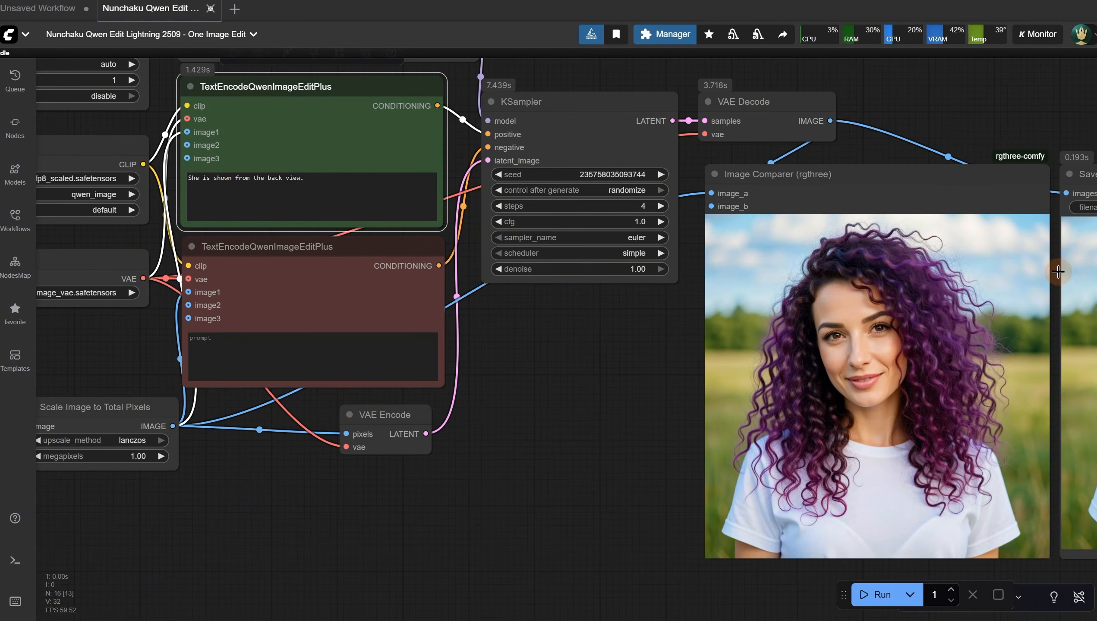
Step: Open the workflow file "Nunchaku Qwen Edit Lightning 2509 - Multiple Images Edit.json"
click(16, 34)
mouse_move(16, 86)
click(254, 95)
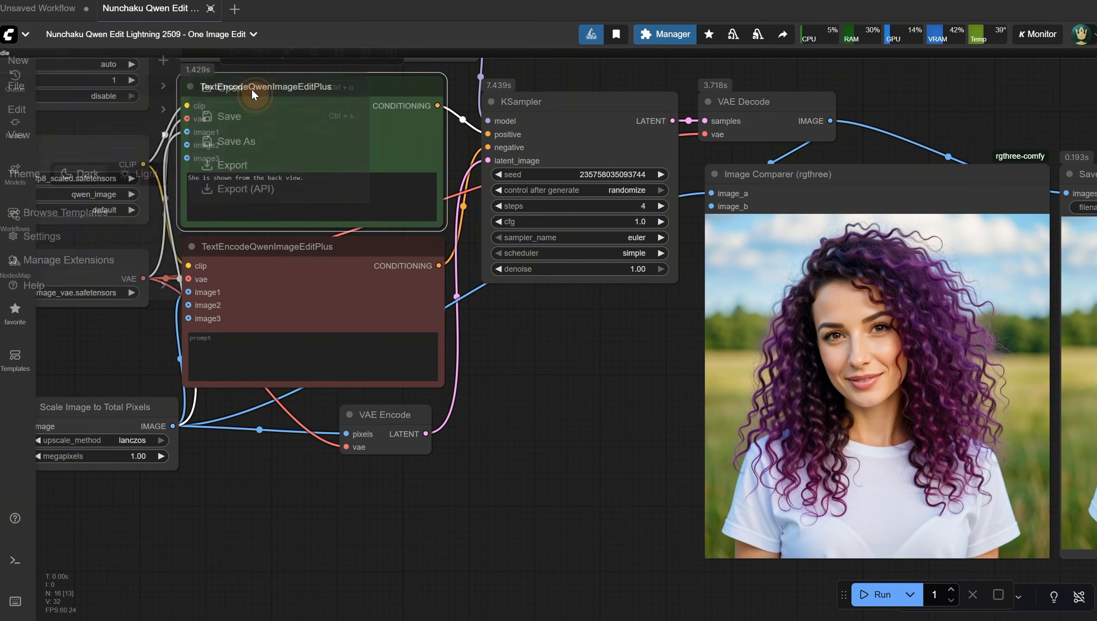
double_click(273, 252)
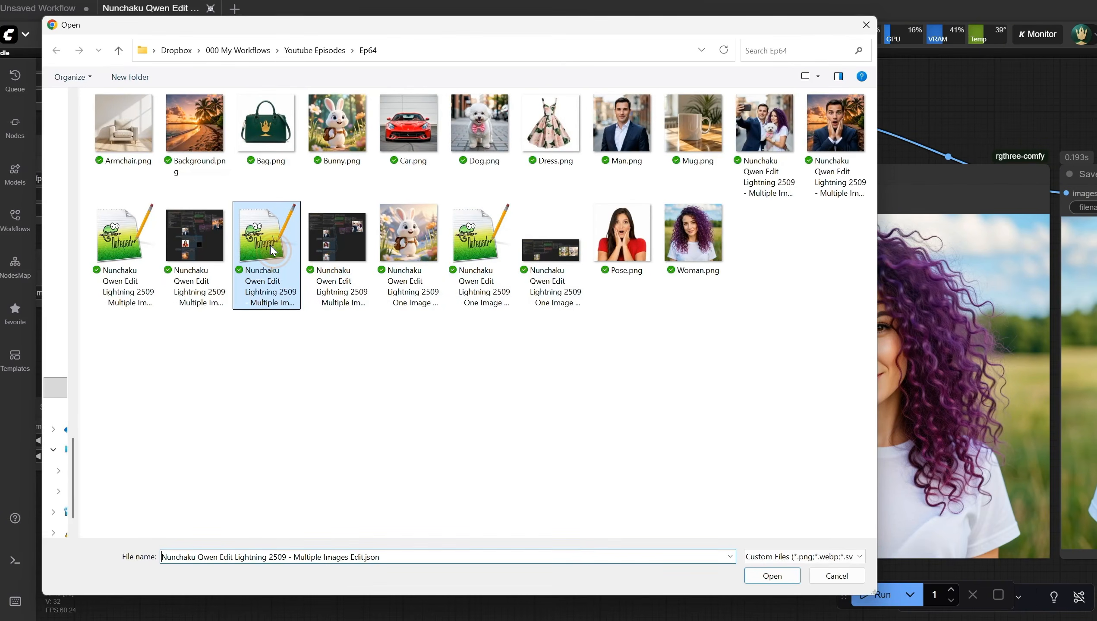
Step: Examine the model loaders, prompt nodes, resolution nodes and the second and third image groups of the multiple-images workflow
scroll(442, 67, up, 5)
drag(564, 124, 400, 81)
scroll(442, 103, down, 1)
scroll(442, 105, down, 5)
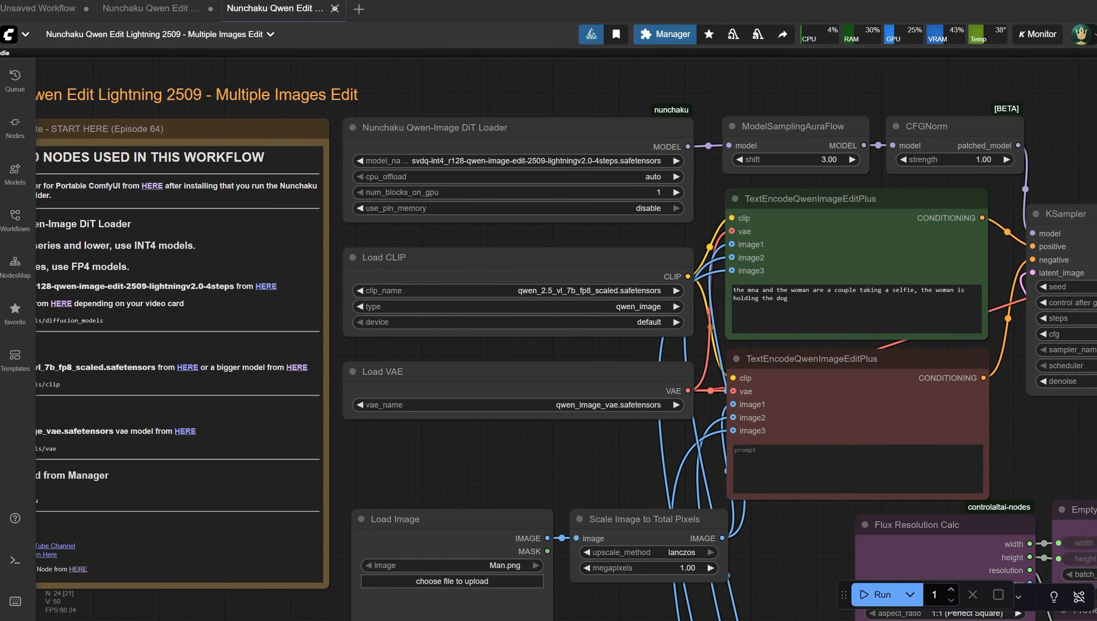
drag(565, 432, 423, 330)
scroll(421, 325, up, 4)
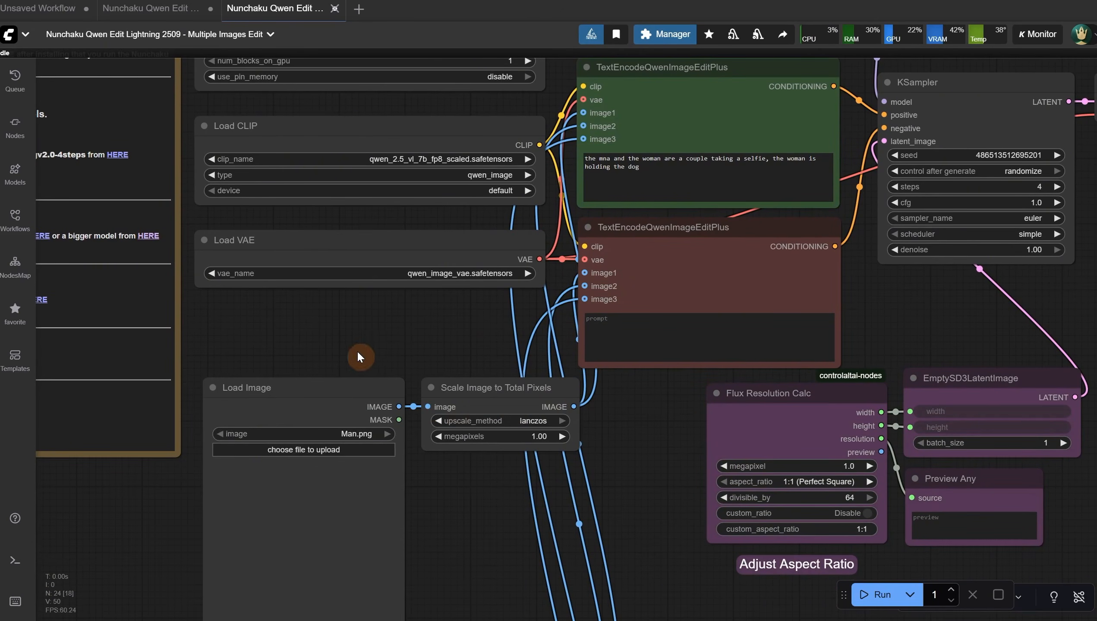
drag(409, 432, 480, 289)
scroll(522, 339, down, 5)
drag(678, 442, 709, 138)
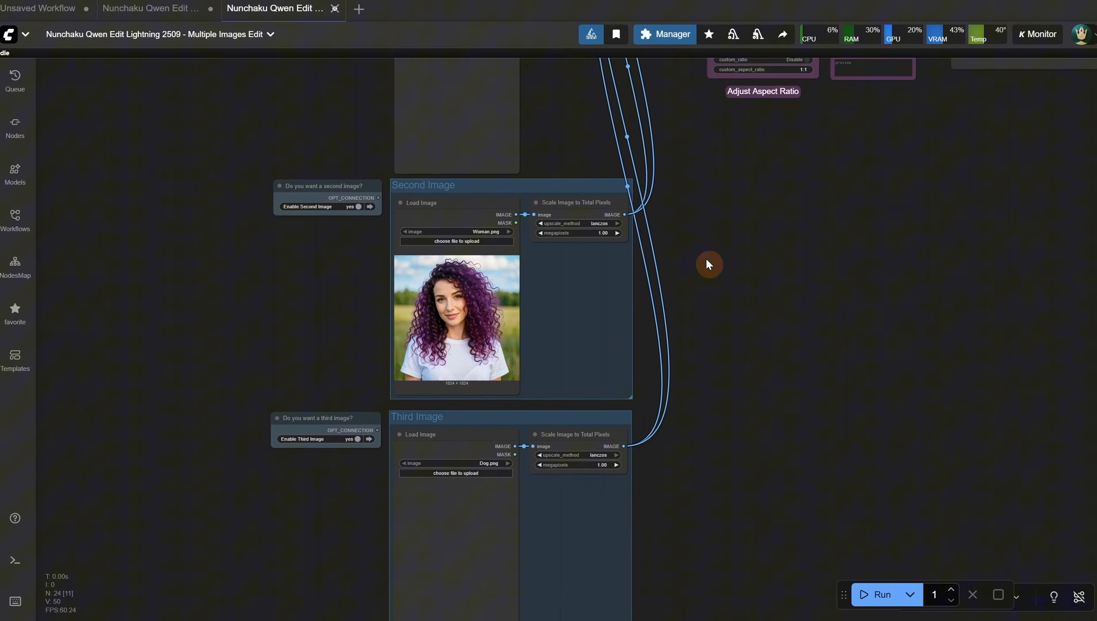
drag(723, 288, 743, 392)
Step: Switch off the Second Image and Third Image groups with their enable toggles
scroll(276, 406, up, 6)
drag(414, 260, 359, 225)
click(402, 201)
drag(360, 378, 367, 135)
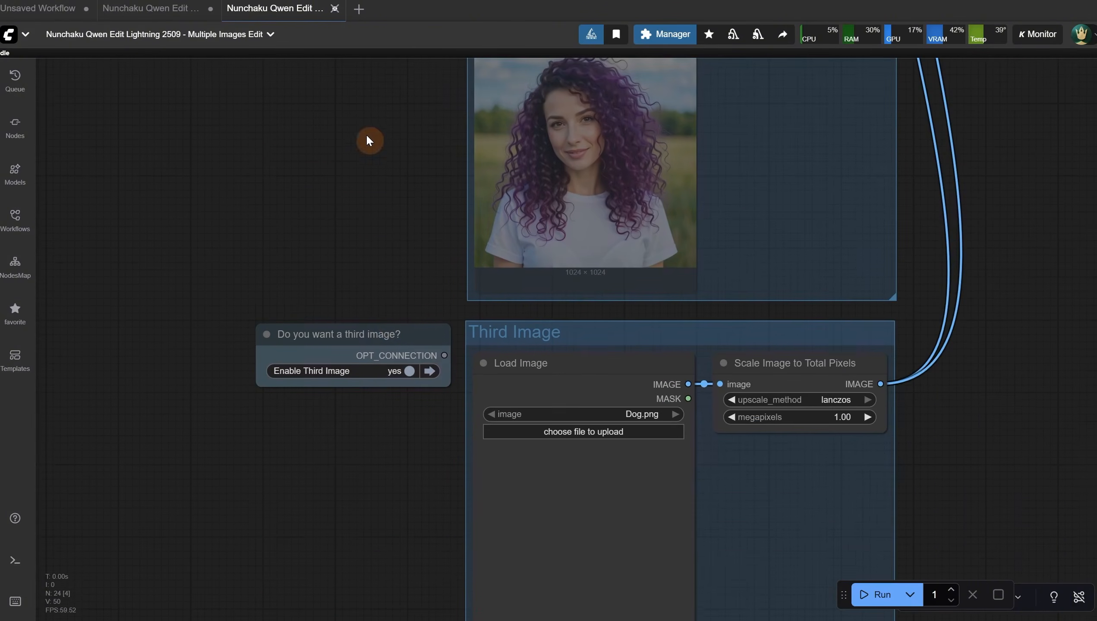
click(409, 371)
scroll(370, 197, down, 3)
drag(370, 198, 310, 577)
drag(641, 242, 635, 279)
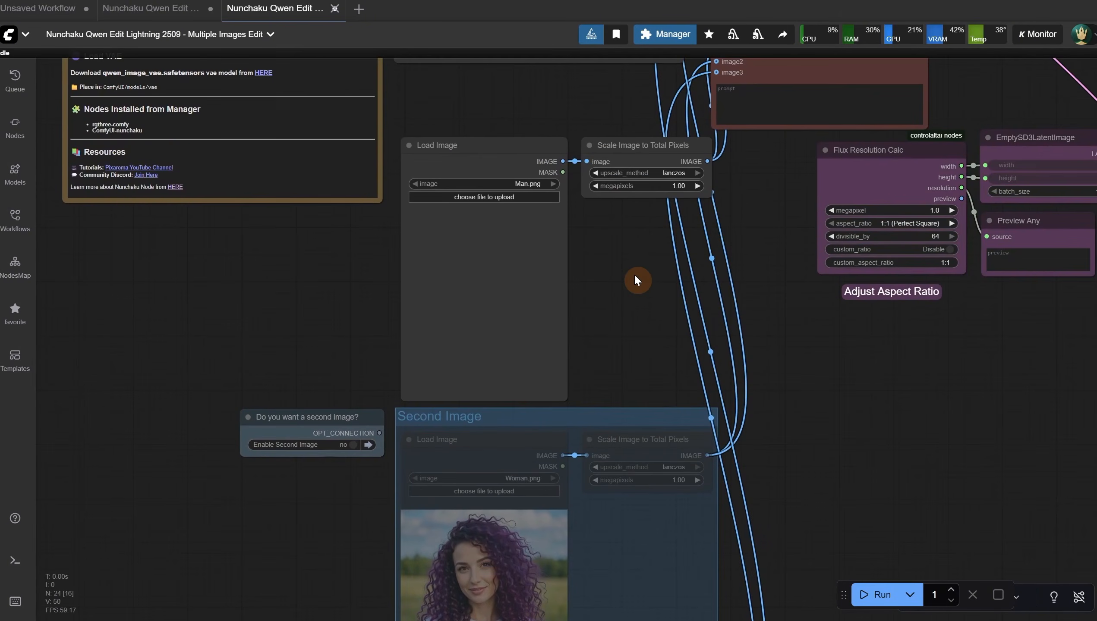
Step: Enable the Second Image and Third Image groups again
drag(321, 501, 385, 370)
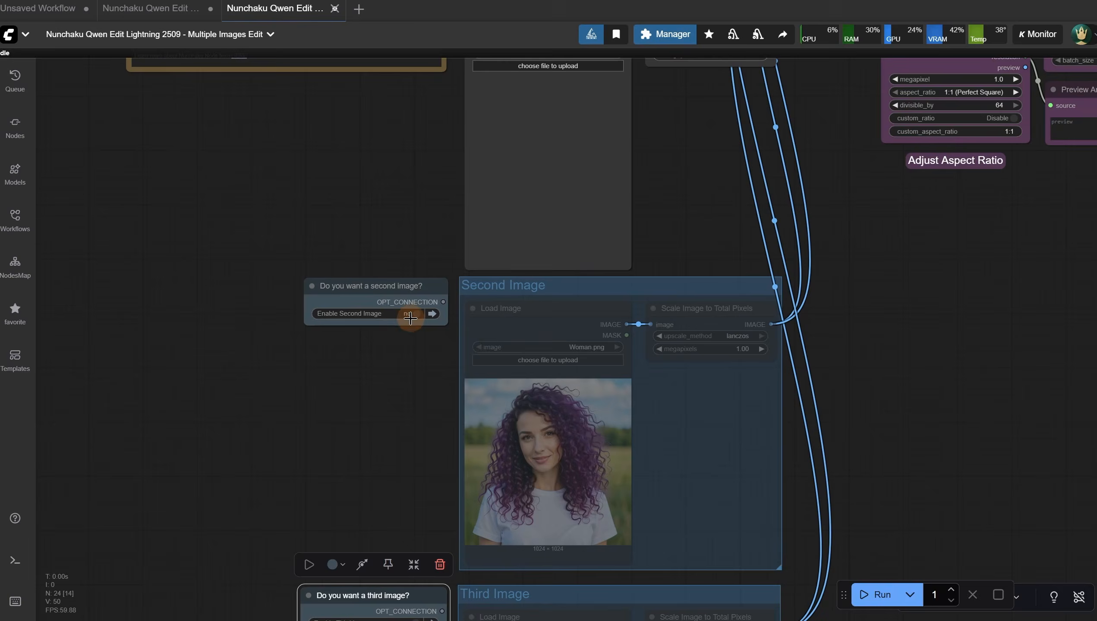
click(413, 313)
drag(349, 437, 335, 588)
click(460, 363)
Step: Load Man.png as the first image and Woman.png as the second image
drag(632, 285, 592, 2)
click(373, 360)
double_click(707, 120)
click(428, 249)
double_click(569, 231)
Step: Load Dog.png into the Load Image node of the Third Image group
drag(804, 466, 804, 223)
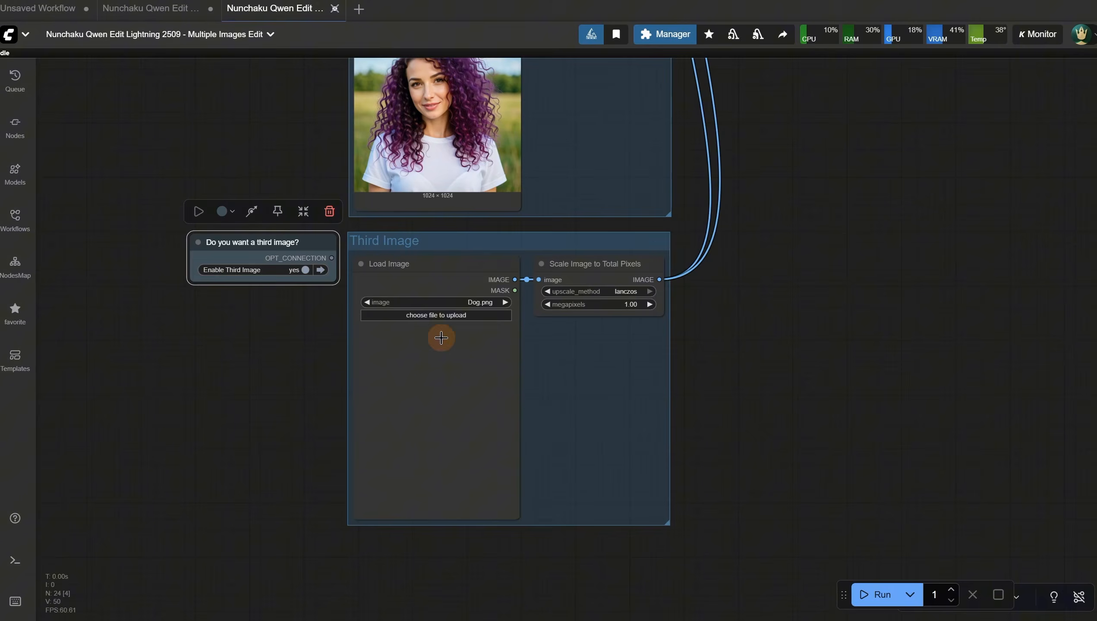
click(438, 317)
double_click(479, 136)
Step: Correct "mna" to "man" in the positive prompt, run the workflow and inspect the generated selfie
drag(859, 113, 564, 449)
scroll(547, 446, up, 5)
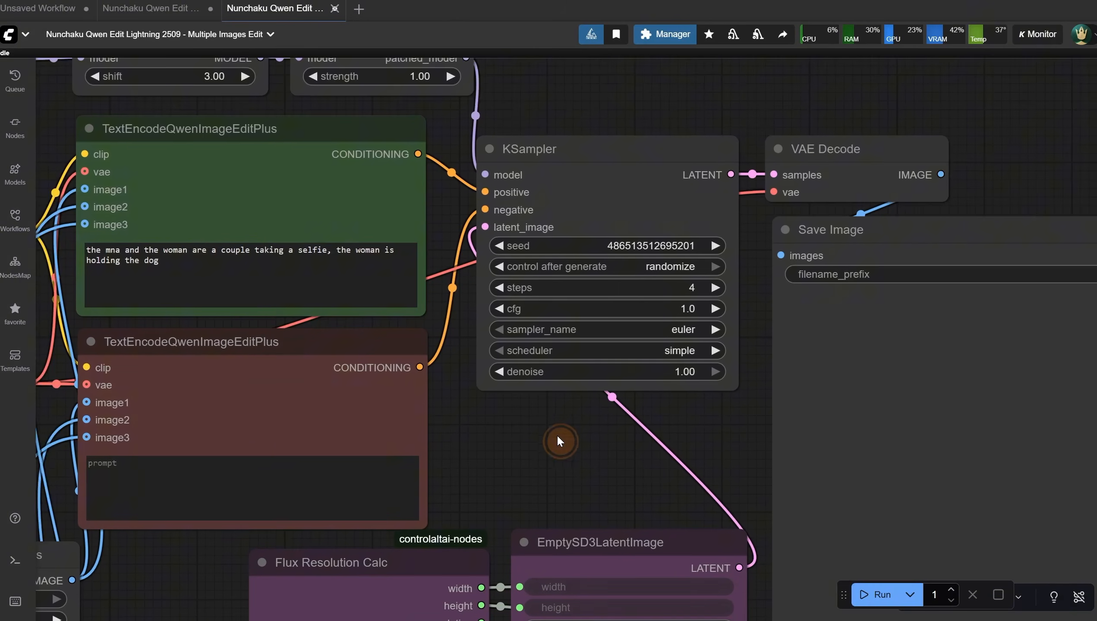
double_click(271, 213)
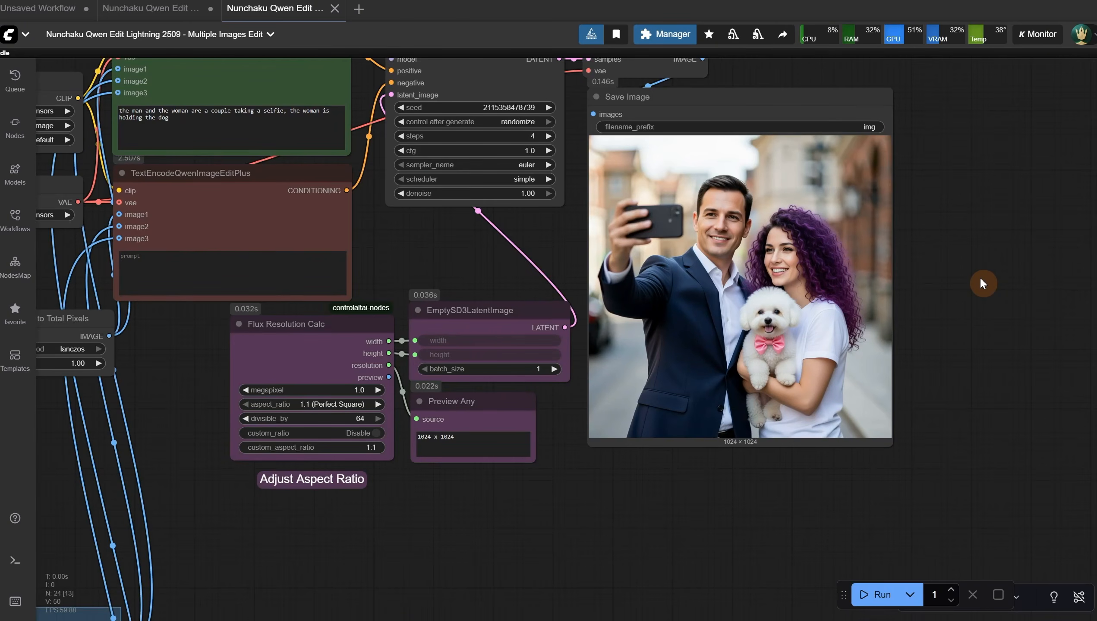
scroll(980, 276, up, 4)
scroll(959, 263, down, 8)
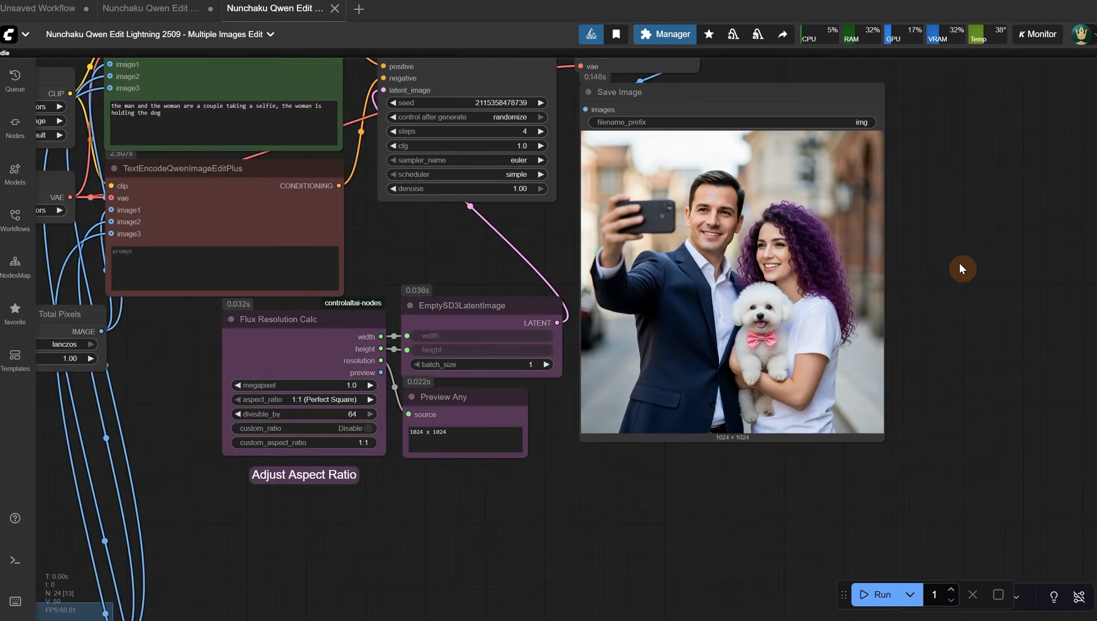
Step: Disable the Third Image group so that only the man and woman images are used
drag(649, 552, 510, 605)
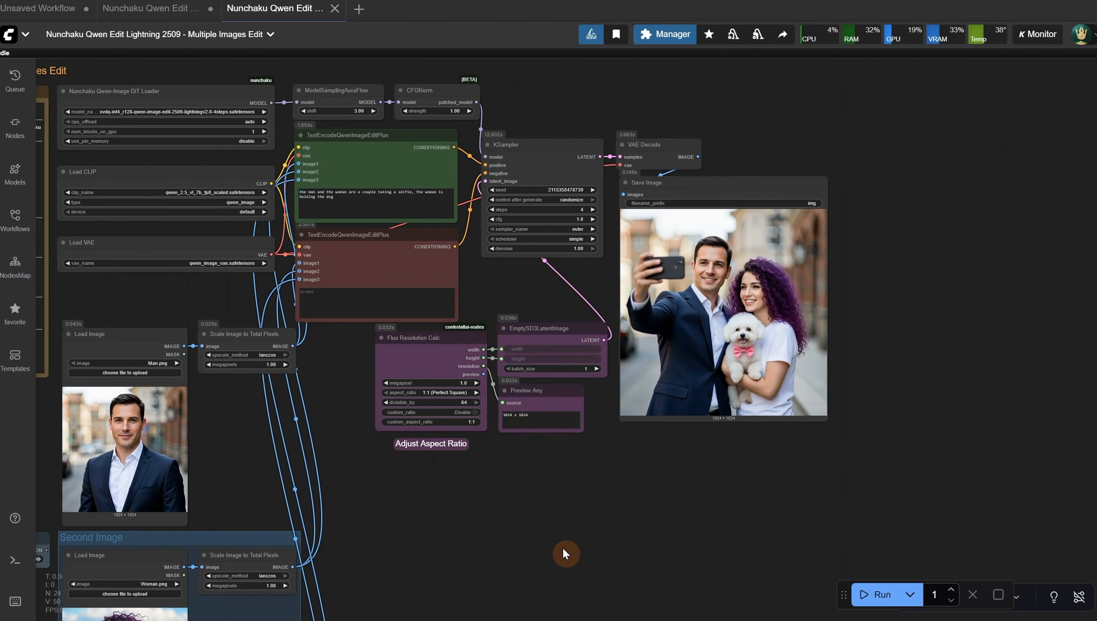
drag(563, 554, 656, 509)
click(327, 323)
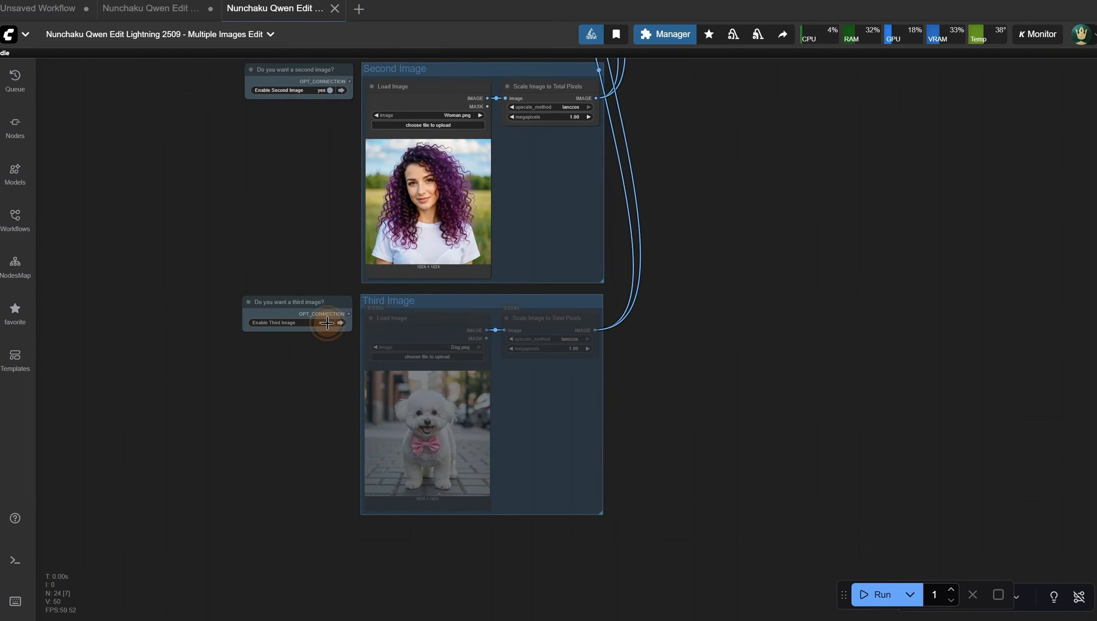
Step: Replace the positive prompt with the modern wedding photo description featuring the man from Image 1 and the woman from Image 2
drag(647, 130, 598, 429)
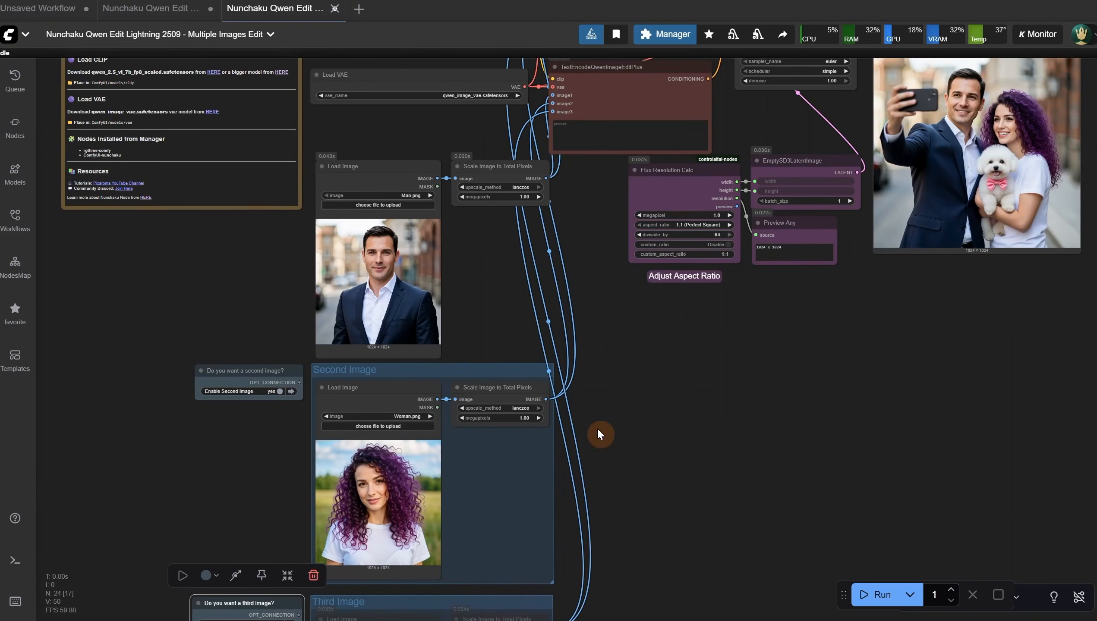
scroll(788, 338, up, 5)
drag(630, 183, 584, 557)
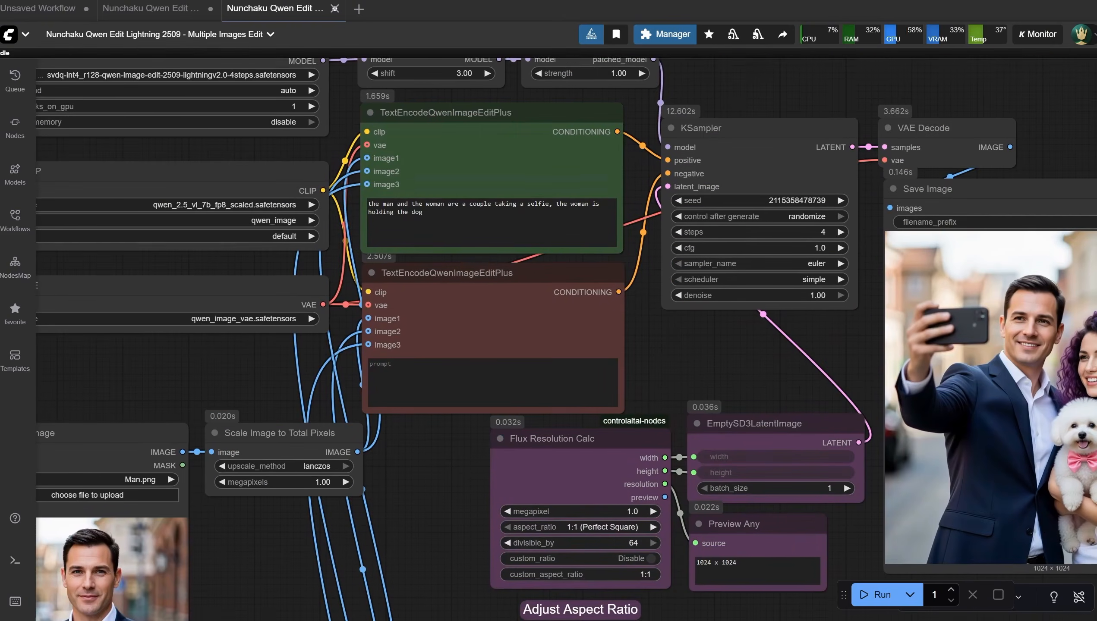
click(482, 215)
key(ctrl+a)
key(ctrl+v)
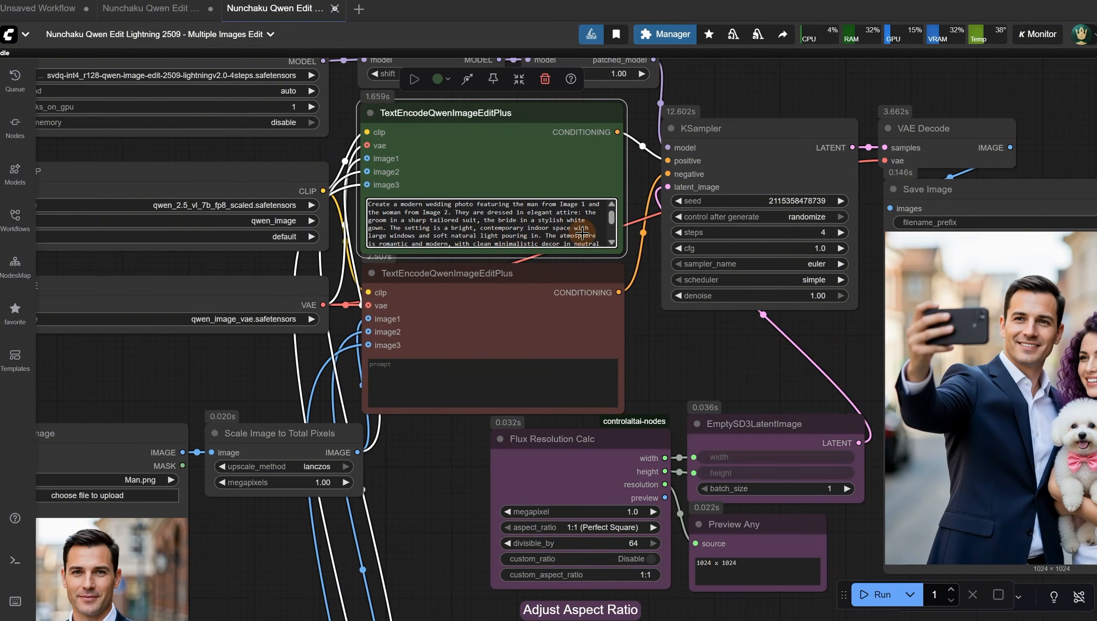
scroll(572, 242, down, 3)
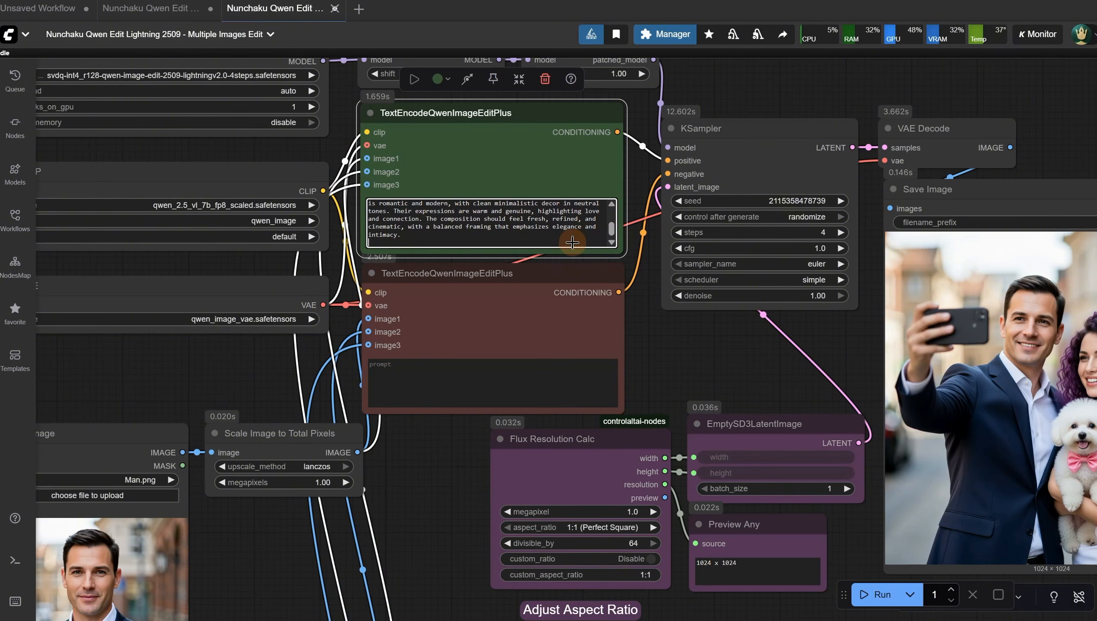
Step: Run the workflow with the wedding prompt and inspect the generated photo of the couple up close
click(875, 595)
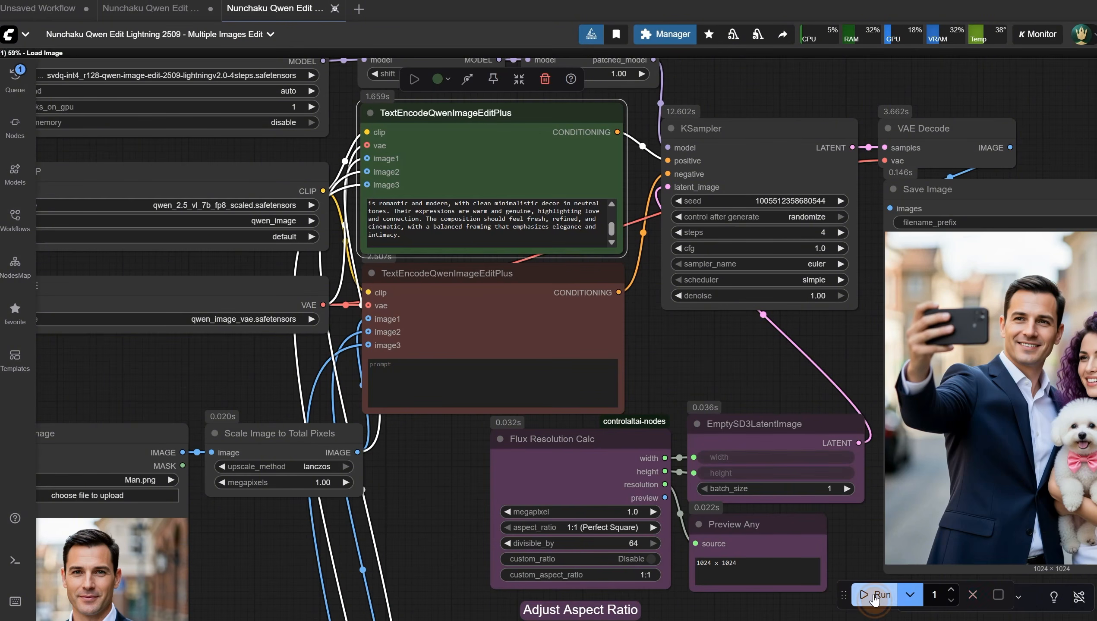
scroll(1062, 223, down, 4)
drag(1066, 229, 1025, 256)
scroll(1000, 226, up, 10)
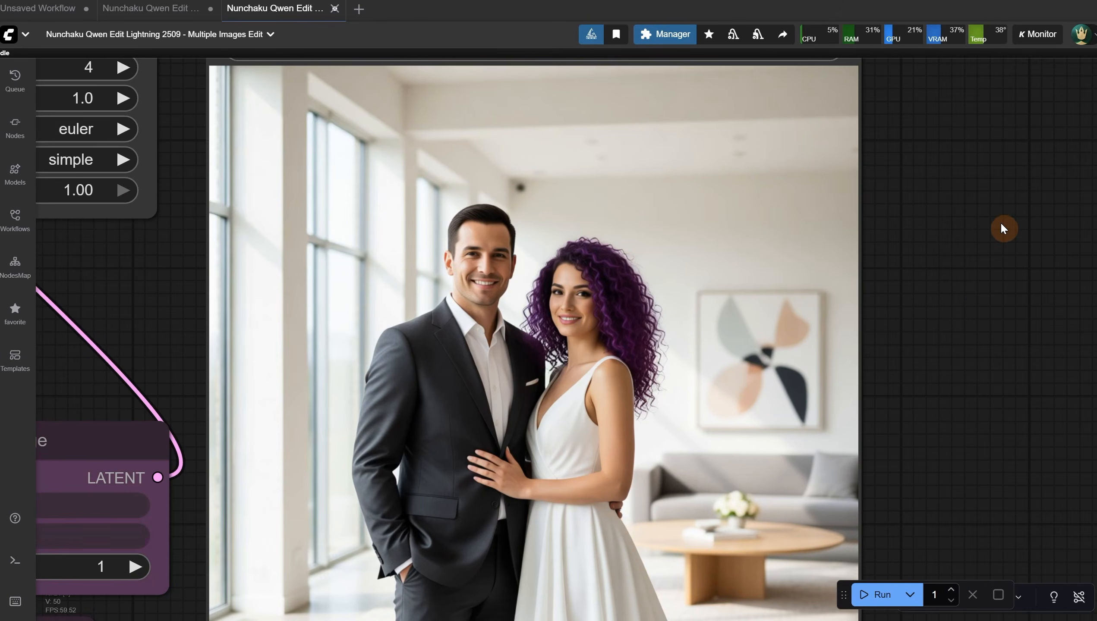
drag(941, 302, 1048, 196)
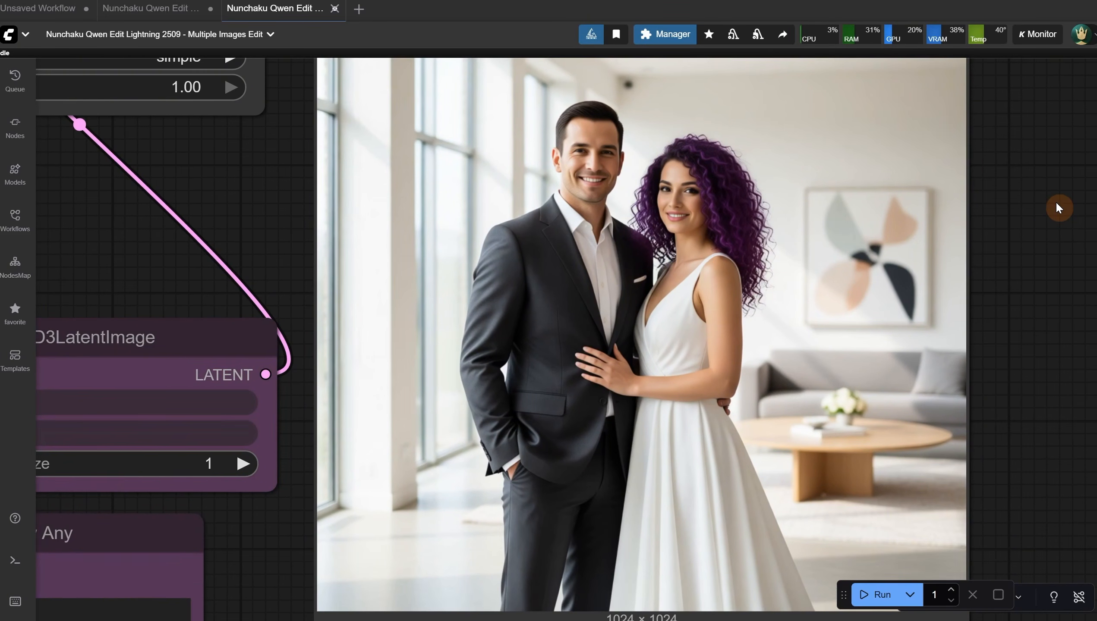
scroll(1056, 201, down, 10)
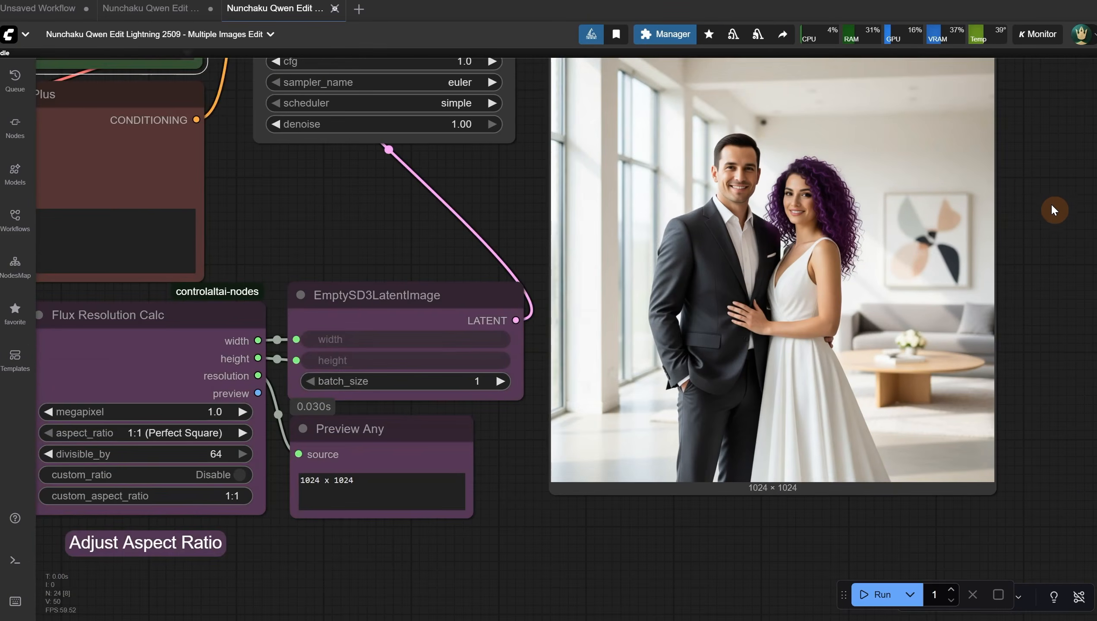
scroll(1053, 201, down, 3)
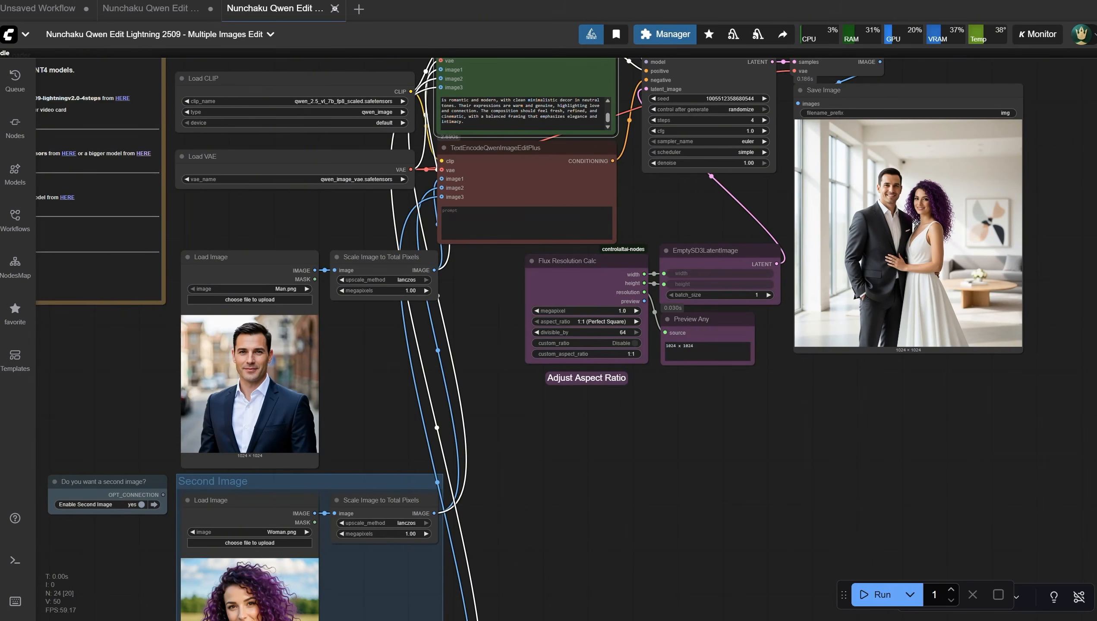
Step: Load Bag.png into the first Load Image node in place of Man.png
click(282, 302)
double_click(256, 127)
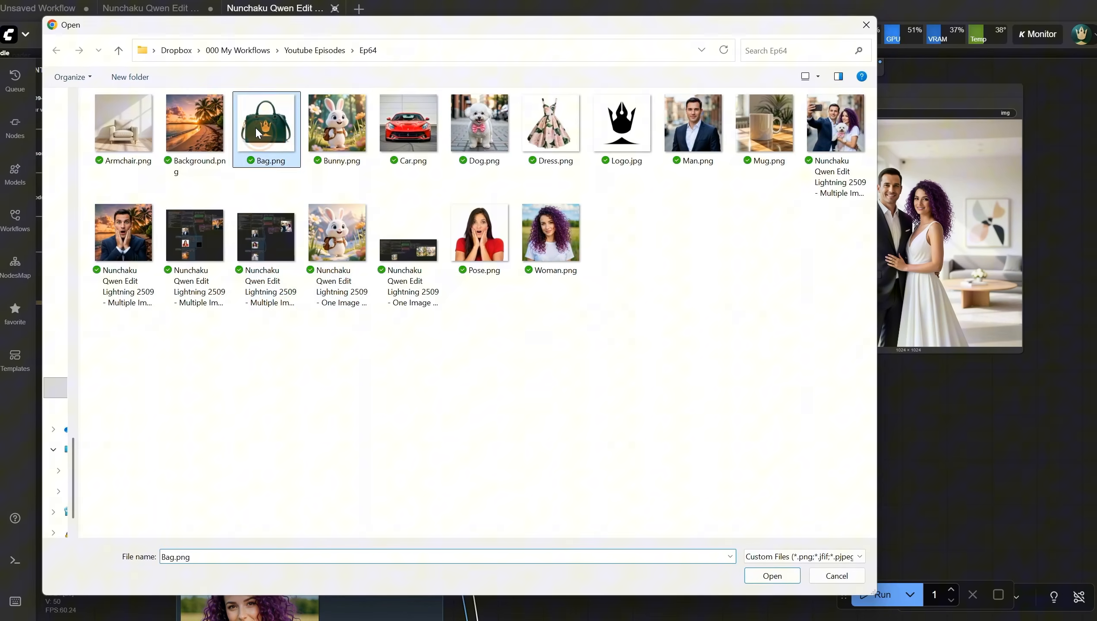
scroll(272, 389, up, 13)
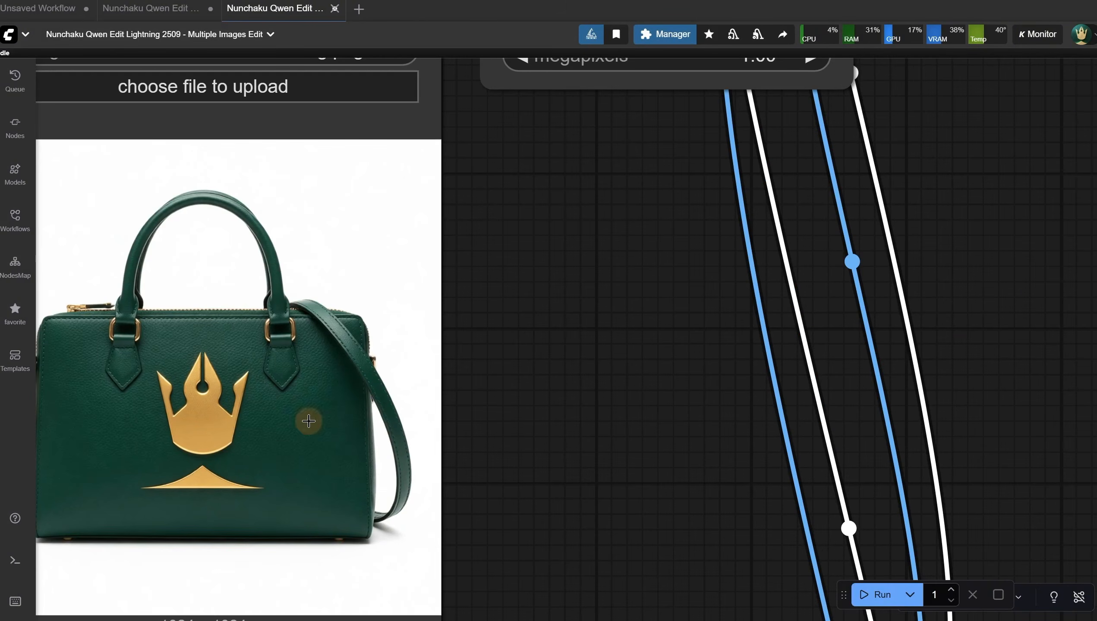
scroll(586, 348, down, 3)
Step: Replace the positive prompt with a description of the woman from Image 2 modeling the green luxury handbag from Image 1
drag(849, 231, 625, 620)
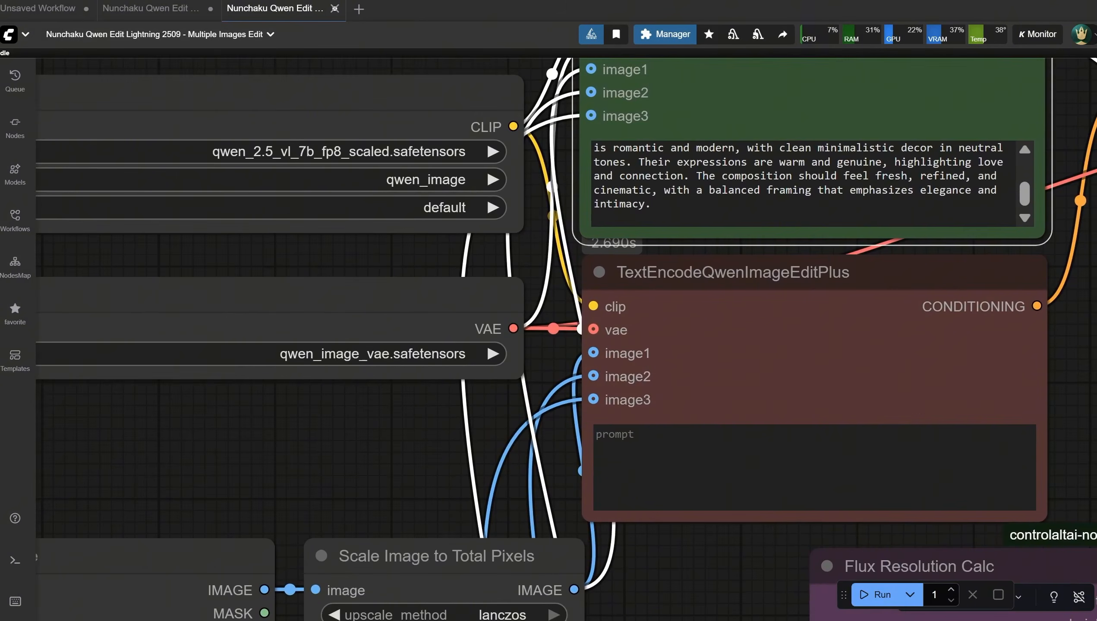
click(743, 184)
key(ctrl+a)
scroll(730, 205, up, 3)
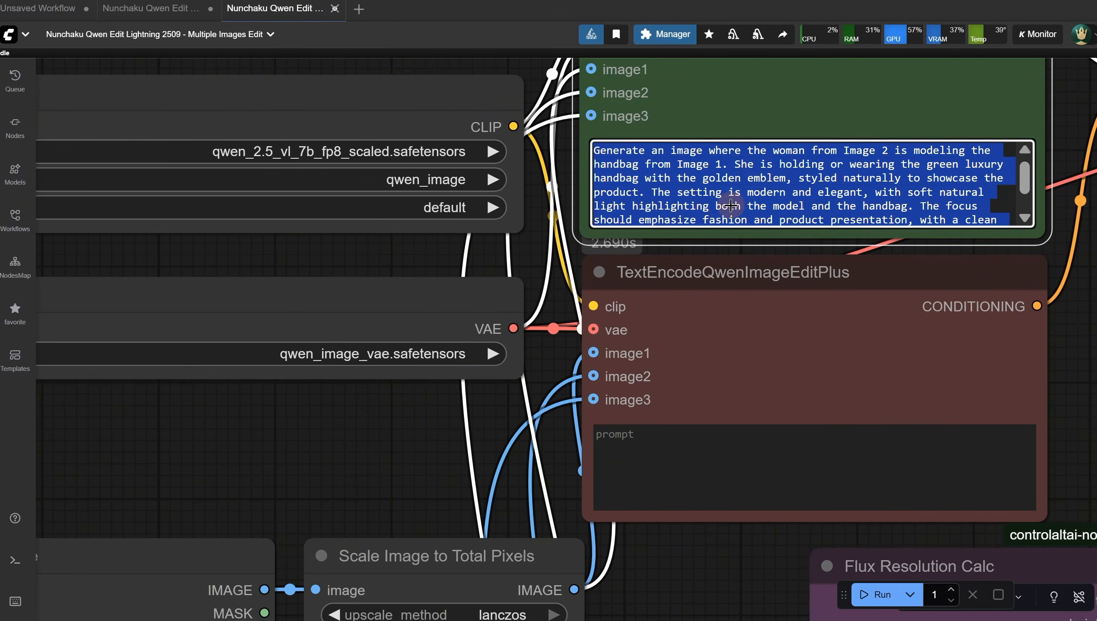
click(762, 167)
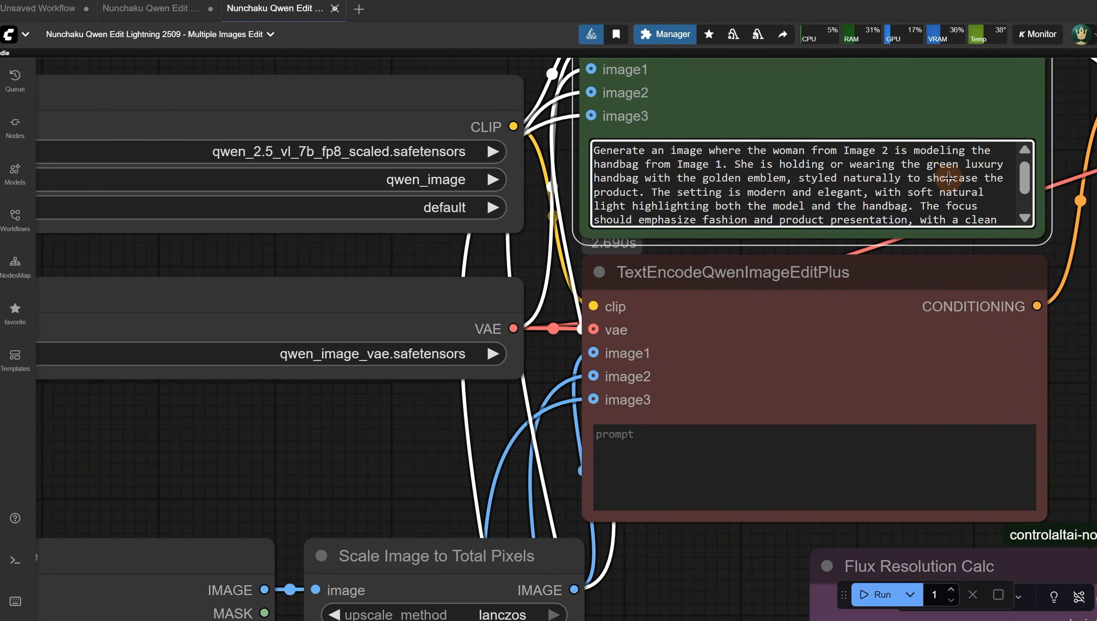
scroll(948, 179, down, 2)
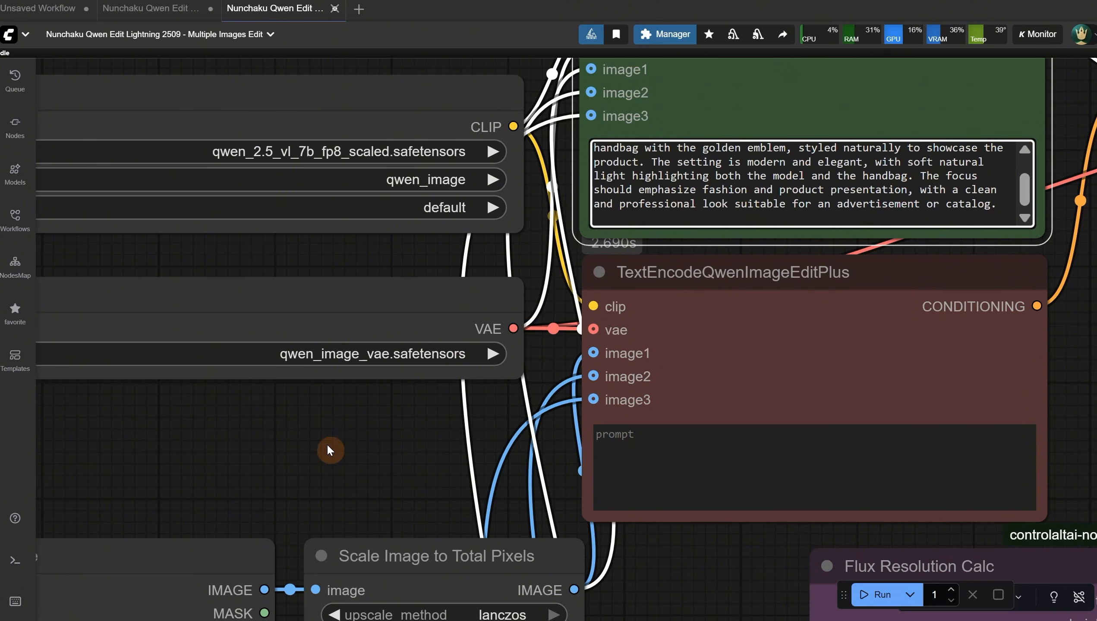
Step: Run the workflow and inspect the generated image of the woman with the handbag
scroll(327, 442, down, 8)
click(867, 597)
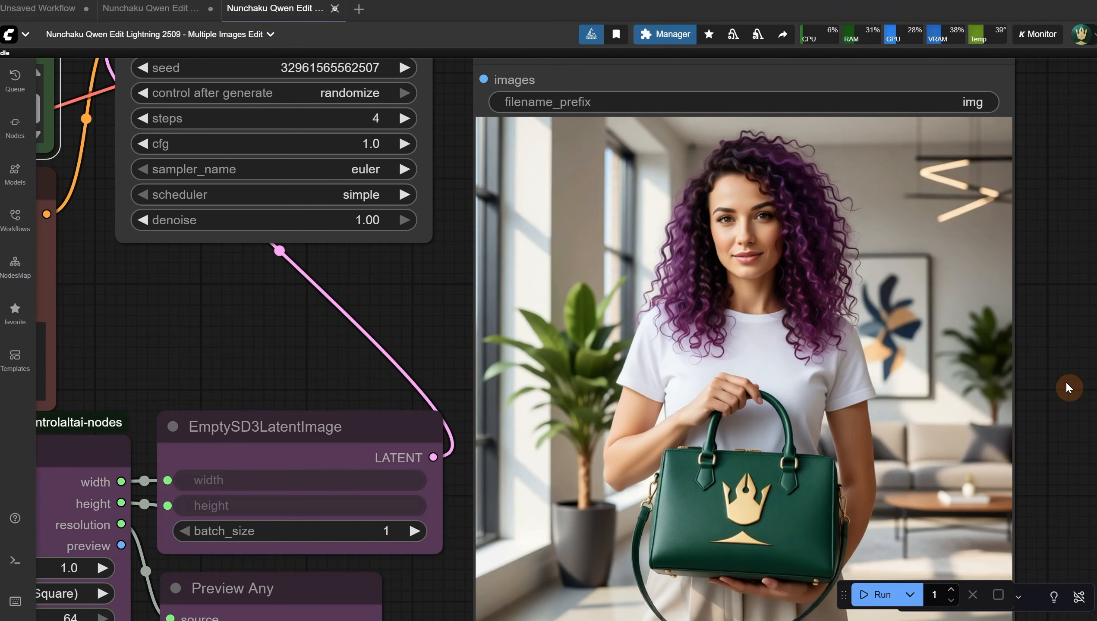
scroll(1068, 368, down, 5)
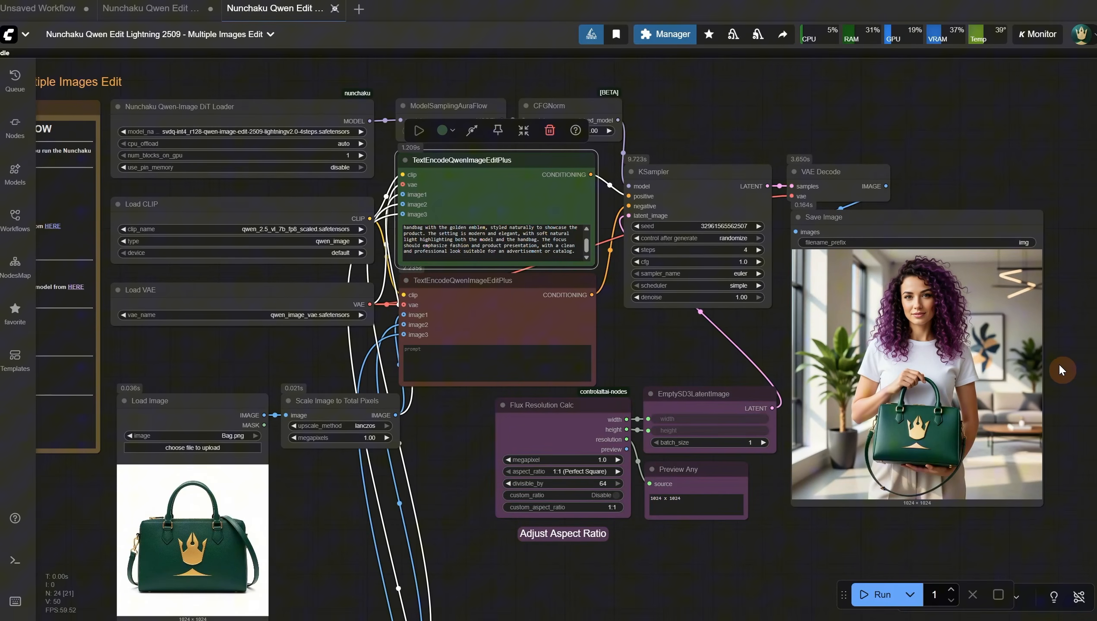
scroll(574, 486, up, 3)
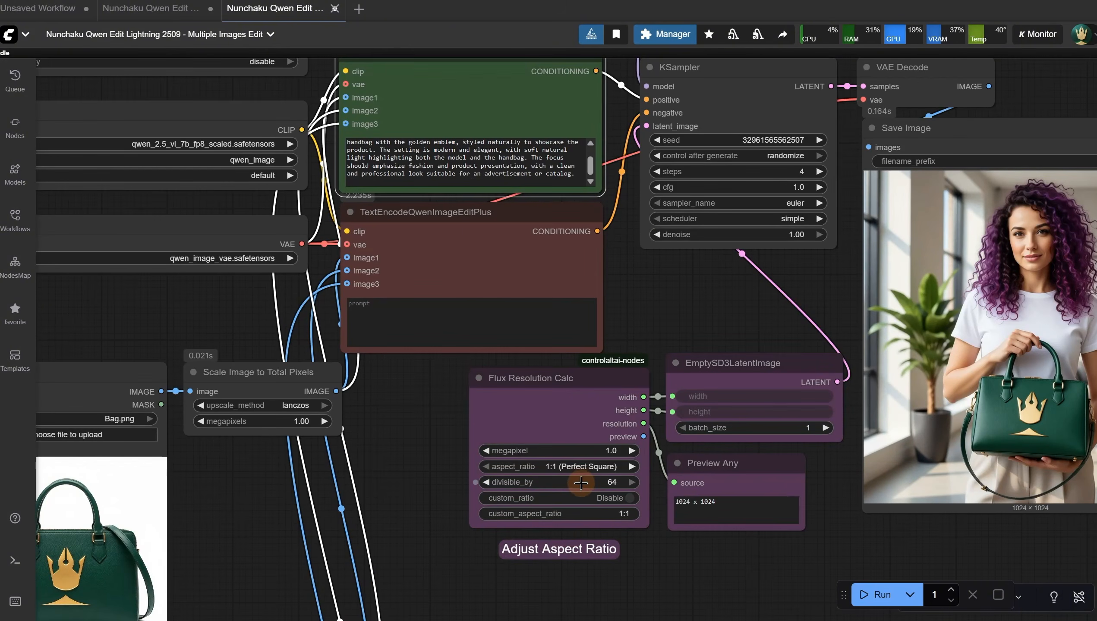
Step: Set the Flux Resolution Calc aspect ratio to 9:16 (Slim Vertical), rerun the workflow and inspect the vertical handbag image
scroll(579, 482, down, 2)
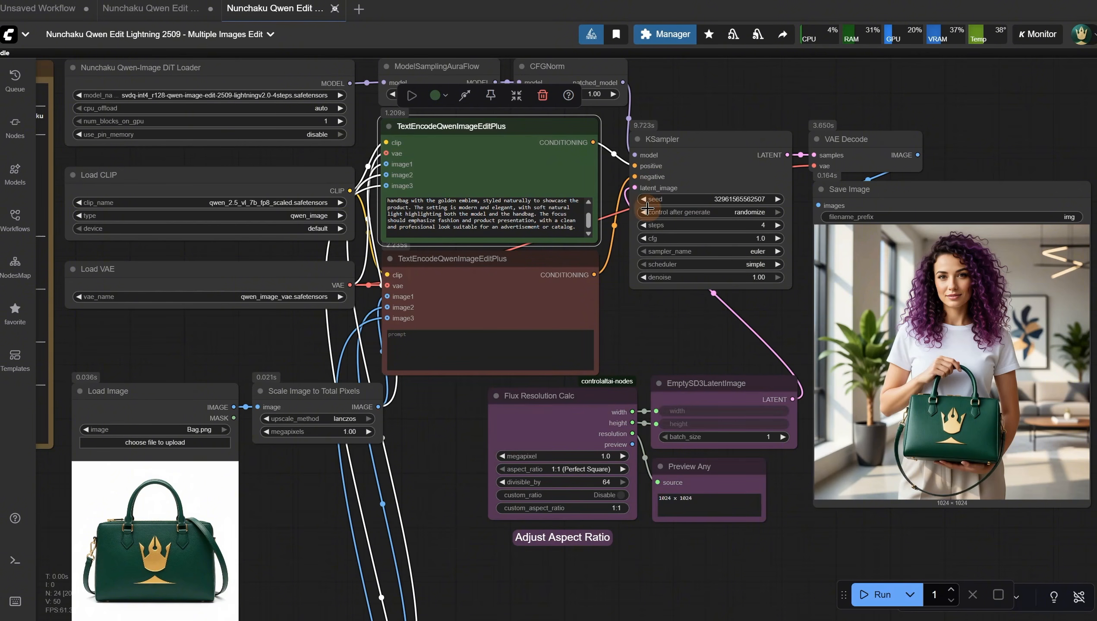
drag(381, 407, 406, 420)
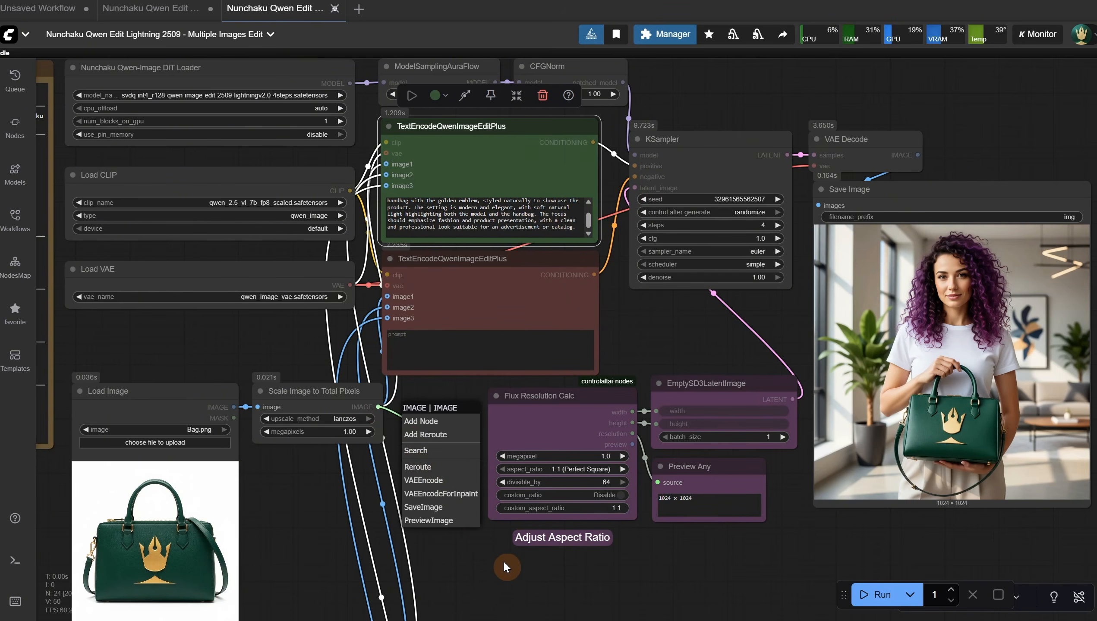
click(588, 470)
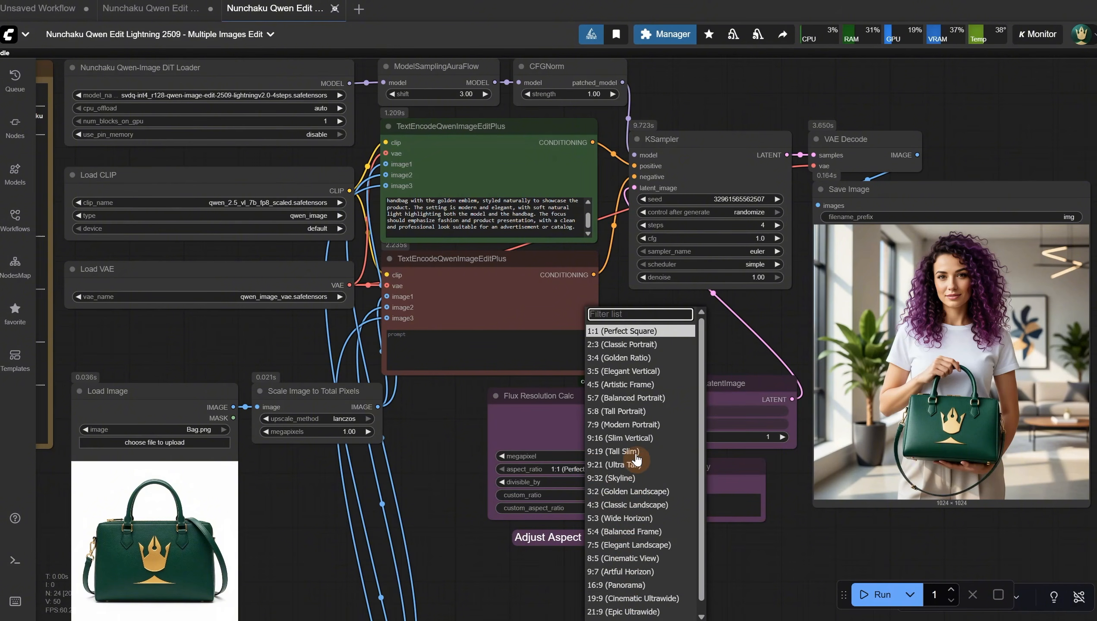
click(626, 438)
click(862, 595)
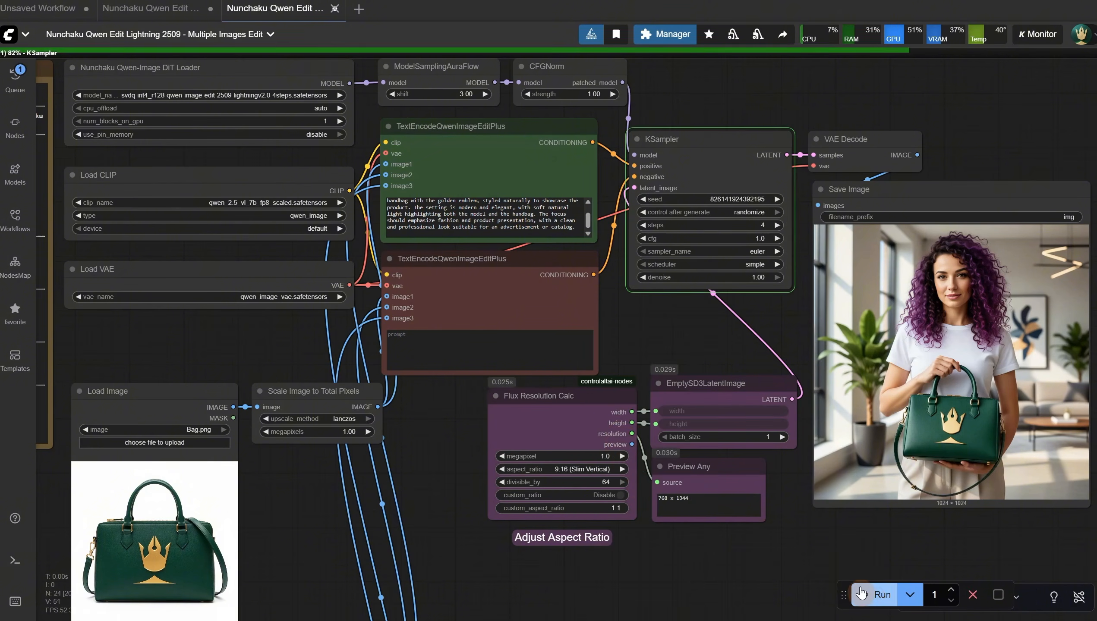
scroll(869, 389, up, 5)
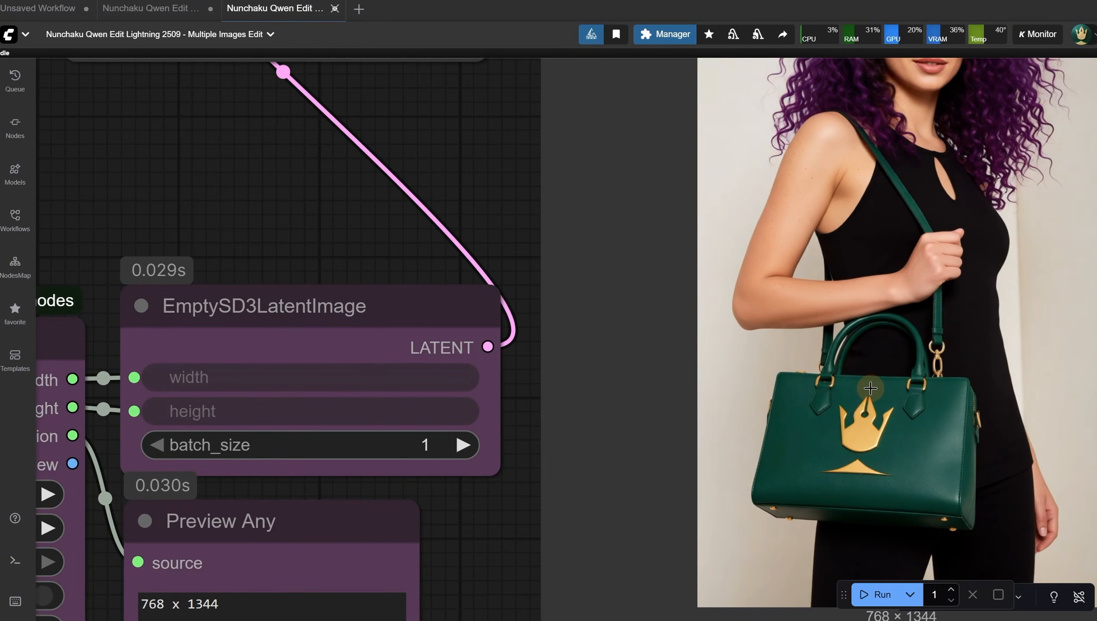
scroll(870, 389, down, 6)
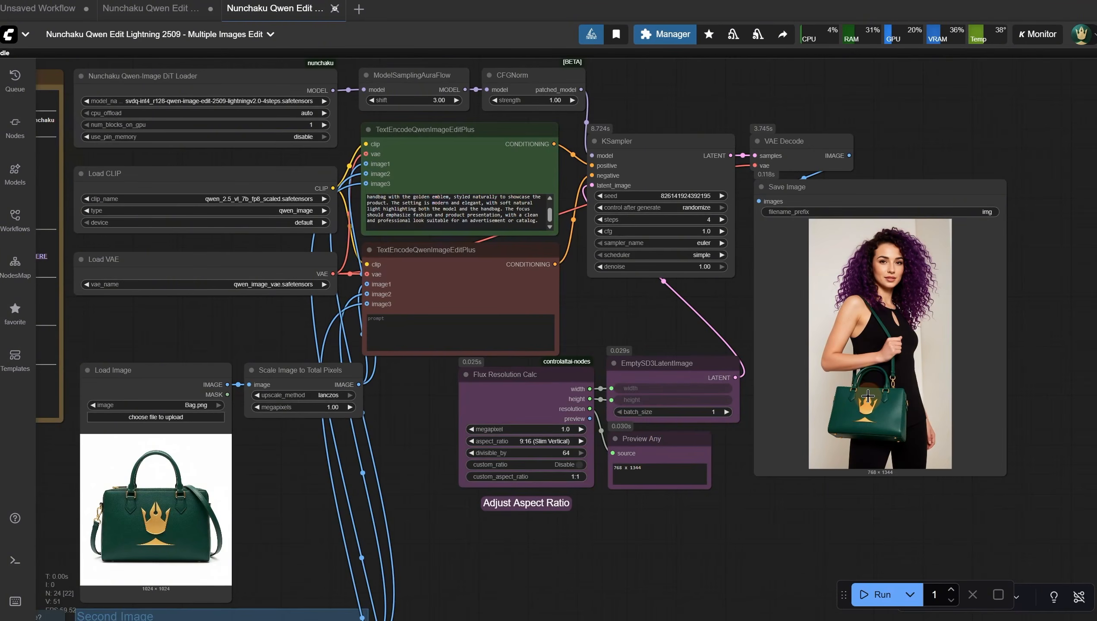
Step: Set the Flux Resolution Calc aspect ratio to 2:3 (Classic Portrait)
drag(733, 572, 808, 315)
click(596, 322)
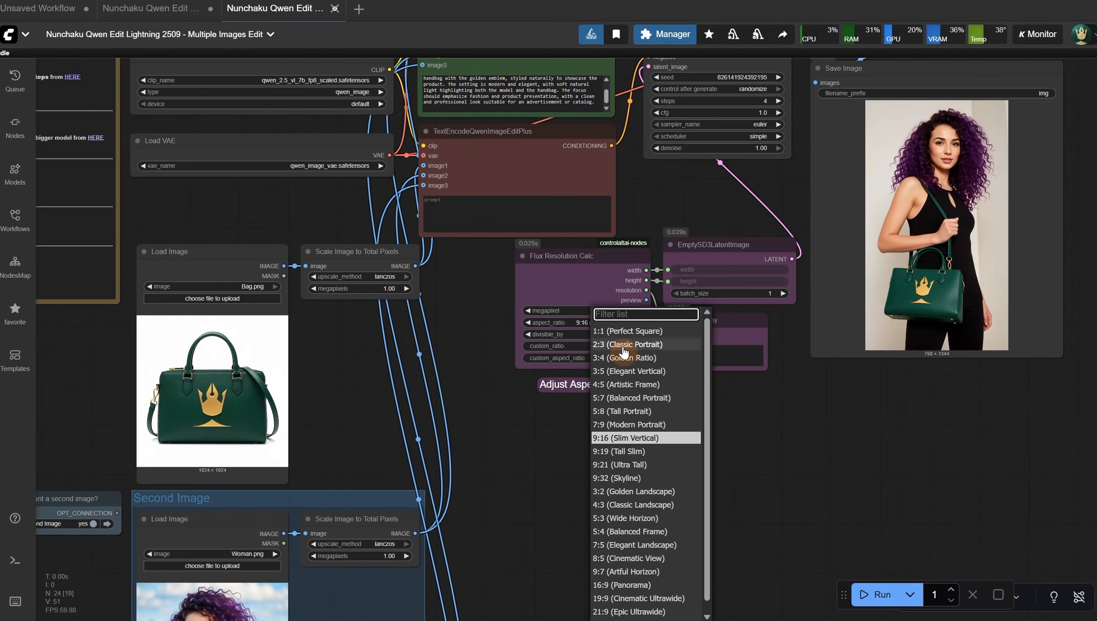
click(622, 348)
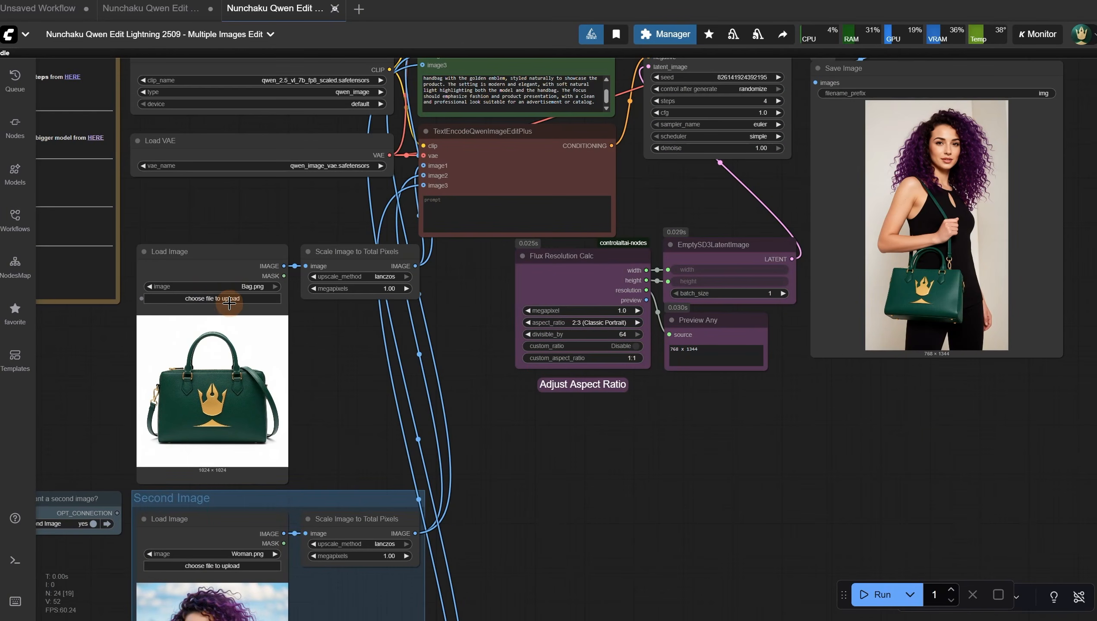
Step: Load Car.png as the first image and prompt for the woman from Image 2 in a red leather dress before the red Ferrari
click(229, 301)
double_click(412, 143)
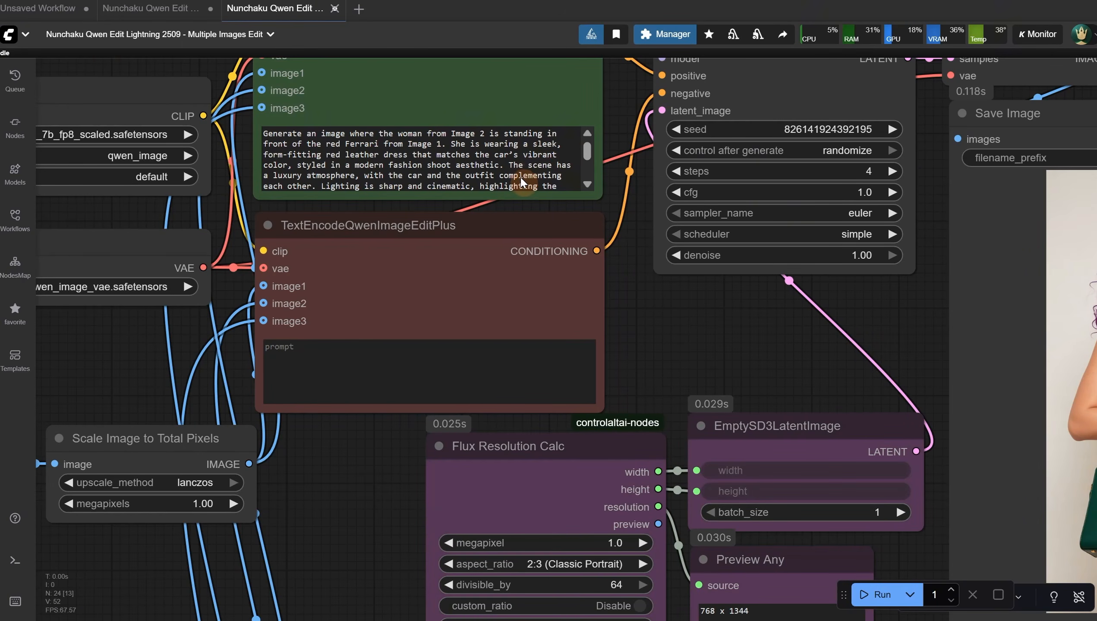
scroll(520, 182, down, 2)
scroll(696, 315, down, 5)
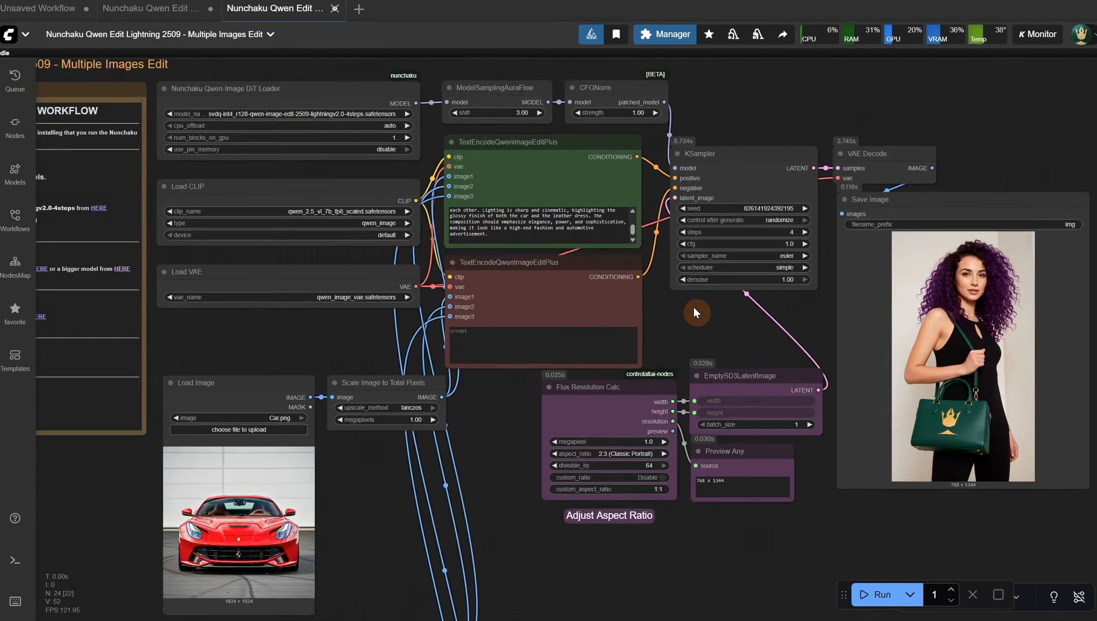
Step: Run the workflow and inspect the generated image of the woman in front of the red car
scroll(694, 312, down, 3)
click(874, 594)
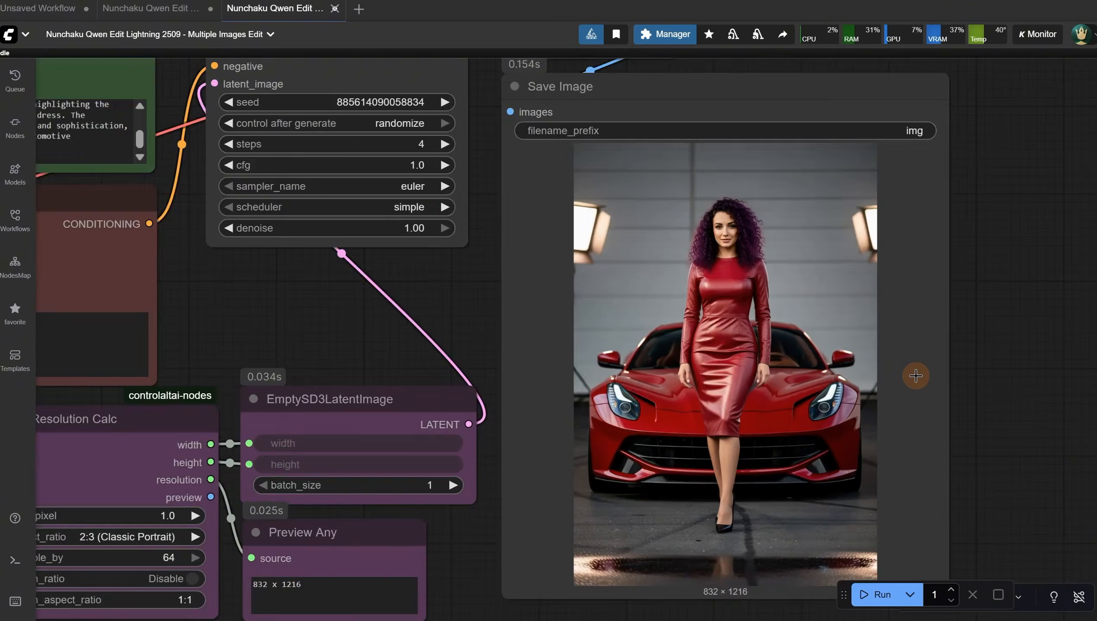
scroll(918, 373, up, 6)
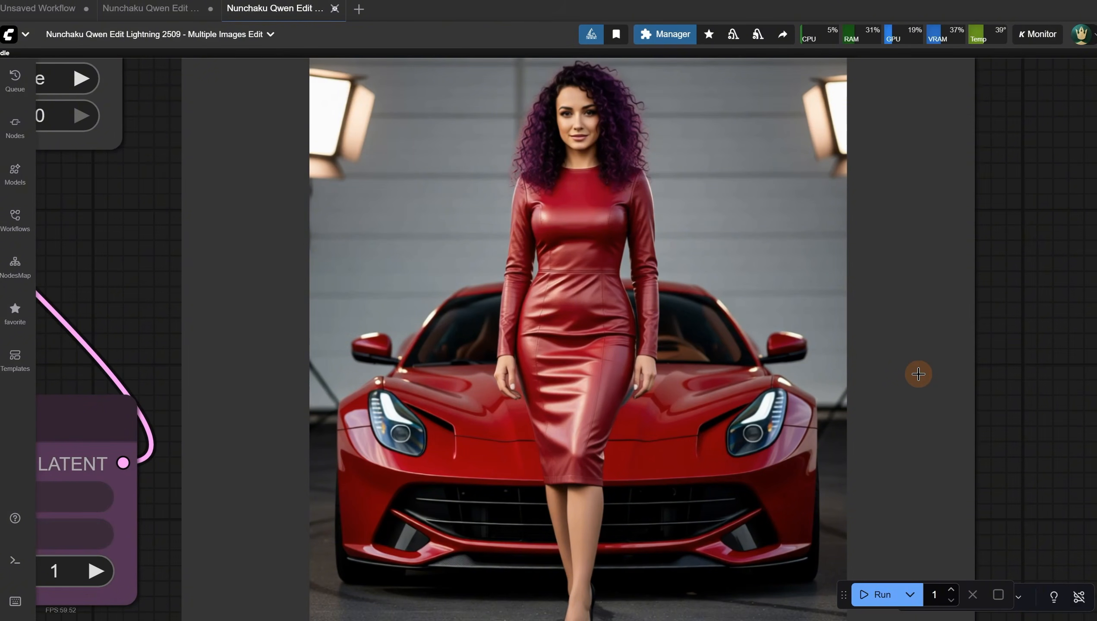
scroll(919, 374, down, 6)
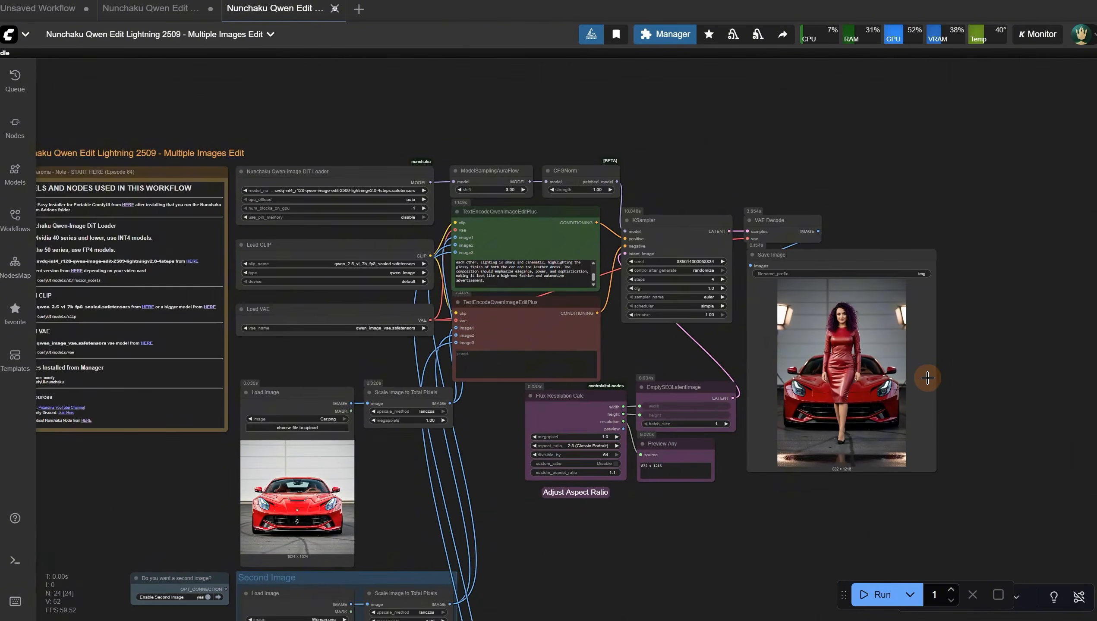
Step: Load Dress.png into the first Load Image node in place of Car.png
scroll(927, 378, up, 3)
drag(1096, 296, 1096, 327)
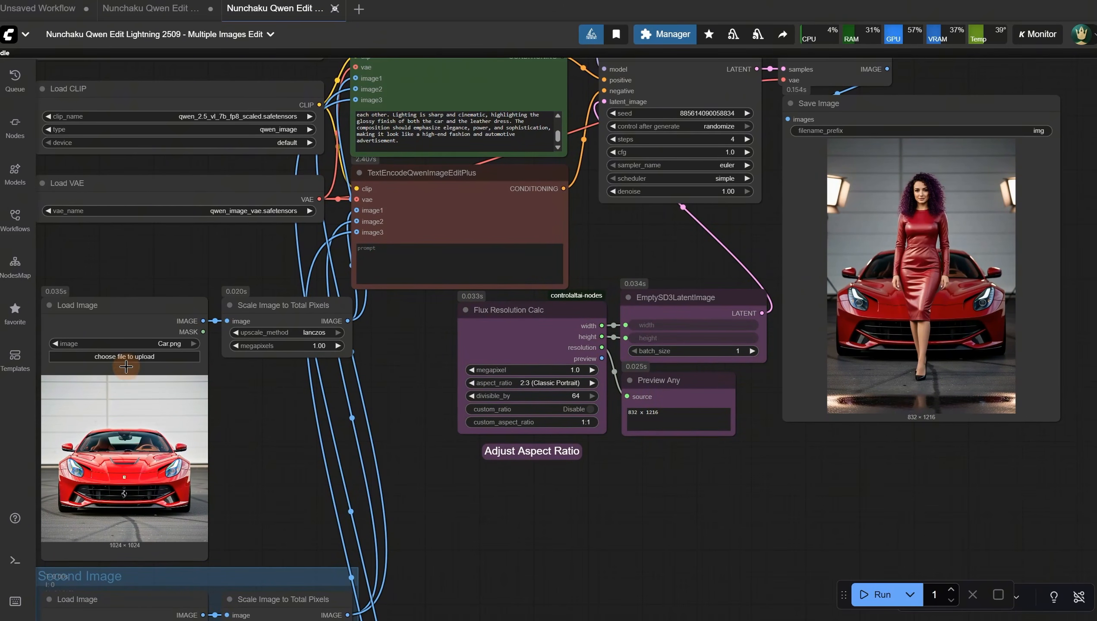
click(126, 356)
double_click(551, 126)
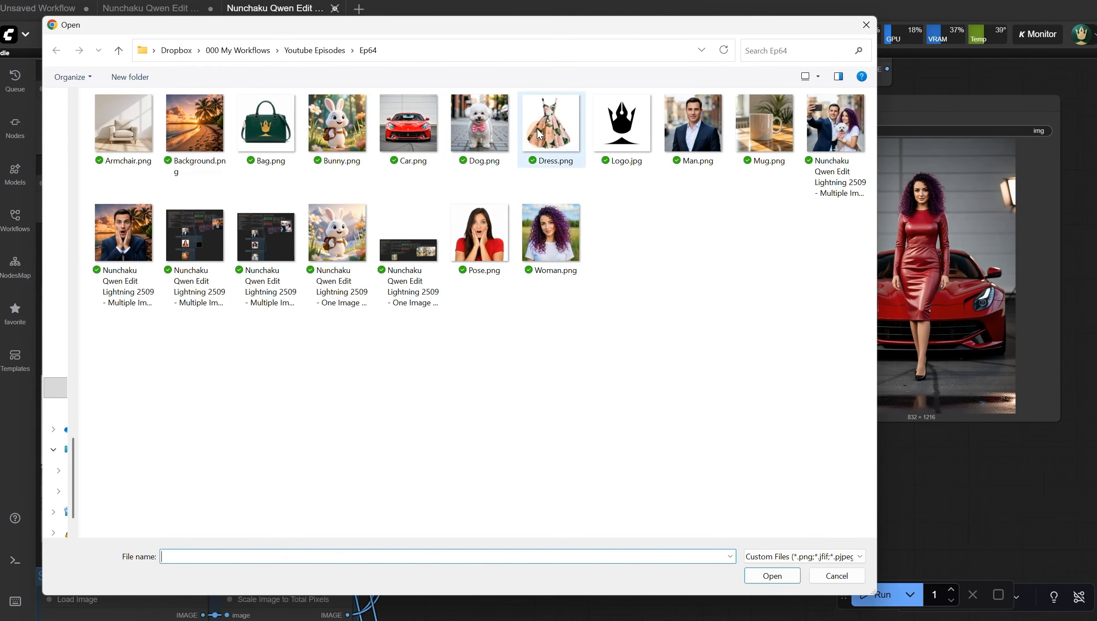
Step: Replace the positive prompt with the woman from Image 2 wearing the floral dress from Image 1 on a neutral background, and run the workflow
scroll(383, 204, up, 3)
scroll(383, 202, up, 7)
drag(382, 202, 470, 444)
scroll(471, 443, down, 3)
drag(662, 406, 653, 414)
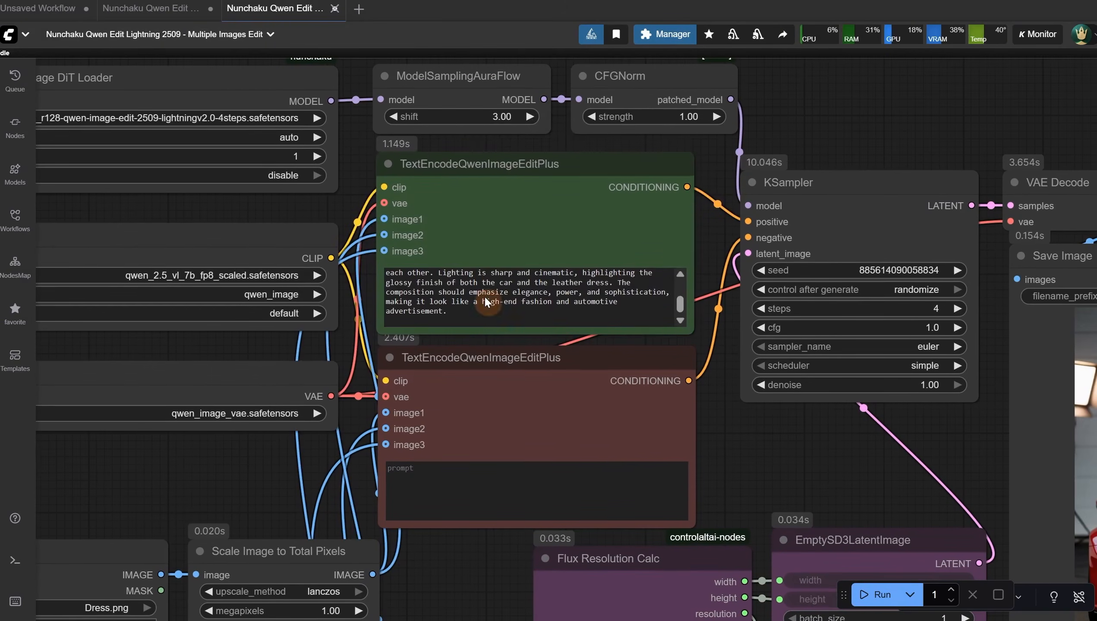
click(529, 299)
key(ctrl+a)
text(Generate an image where the woman from Image 2 is wearing the floral dress from Image 1. She is posing confidently on a neutral background. The focus is on fashion presentation, highlighting both the model and the dress in detail. The atmosphere should feel elegant, modern, and suitable for a catalog or fashion advertisement.)
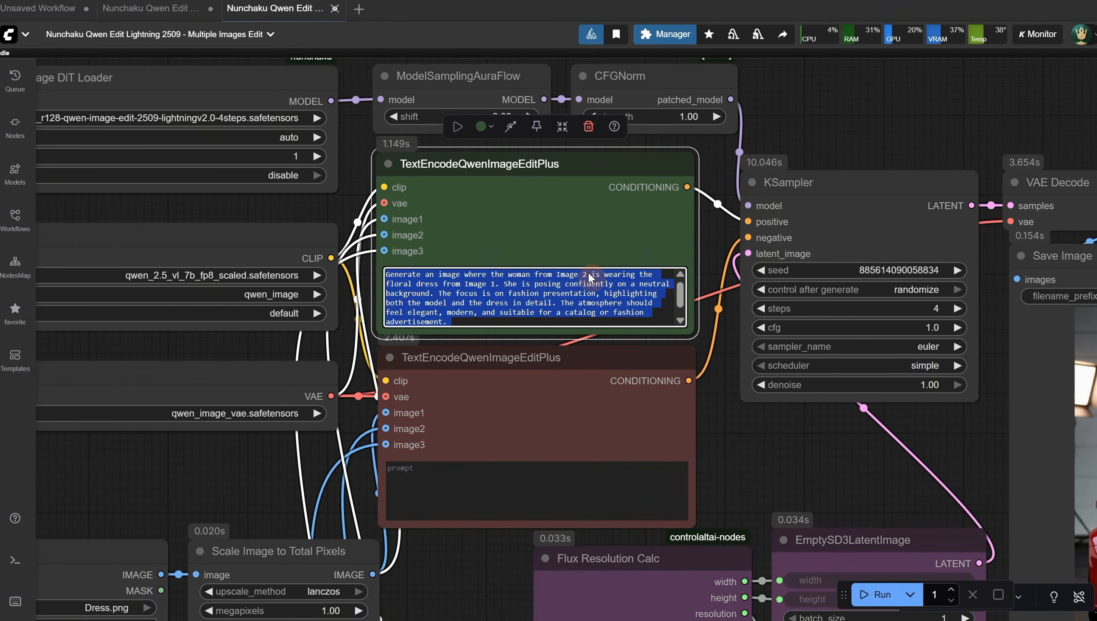
click(578, 313)
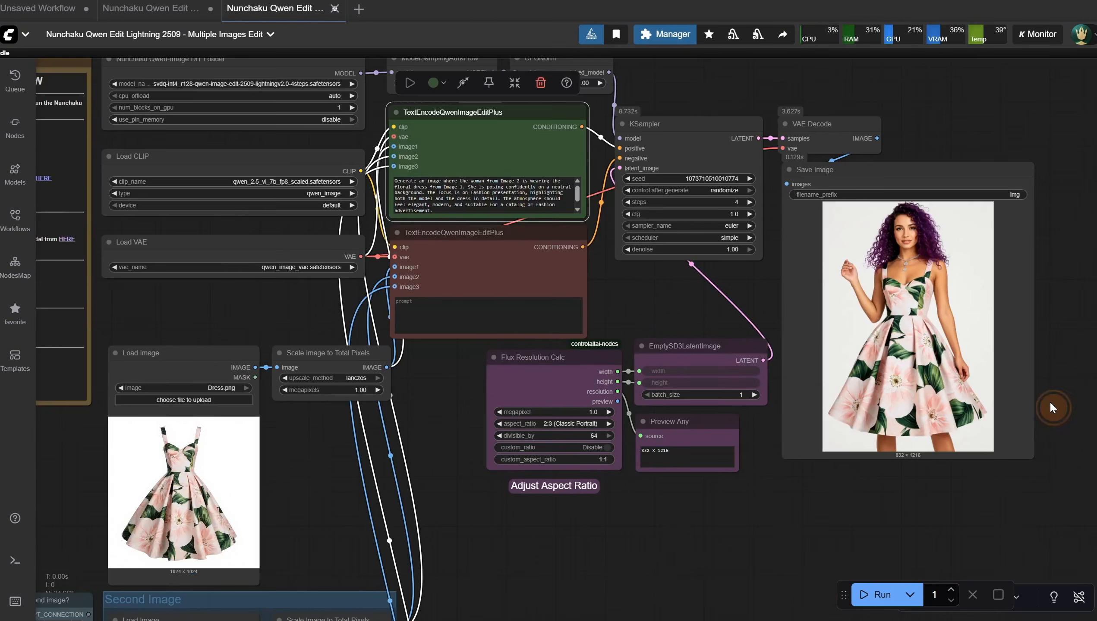
Step: Check the prompt execution times in the logs, close them and return to the generated dress image
drag(1050, 402, 1056, 234)
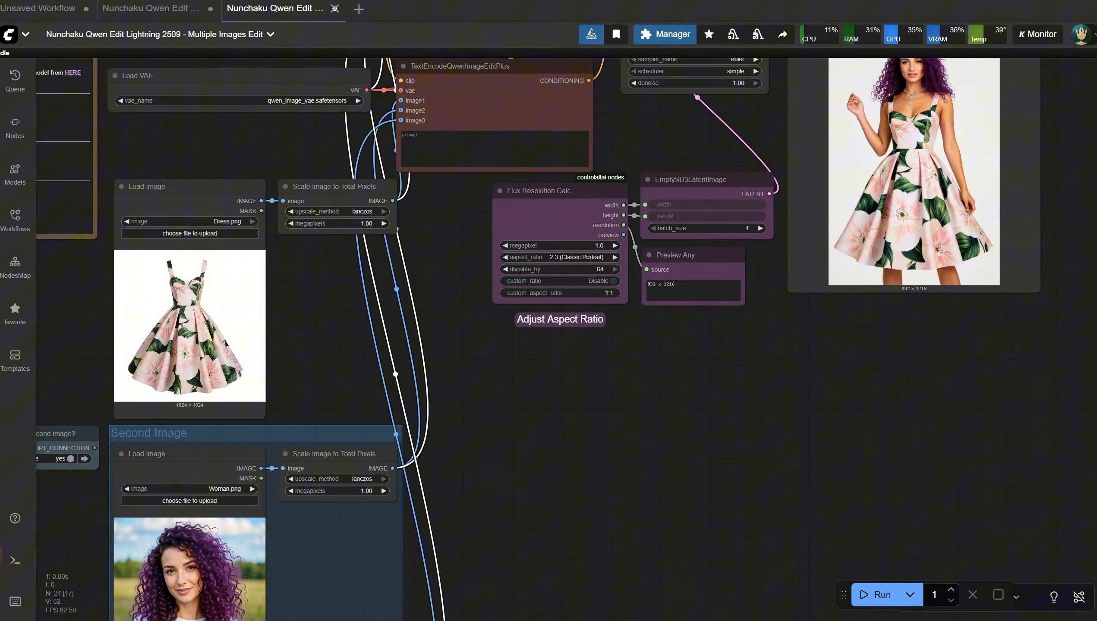
click(15, 560)
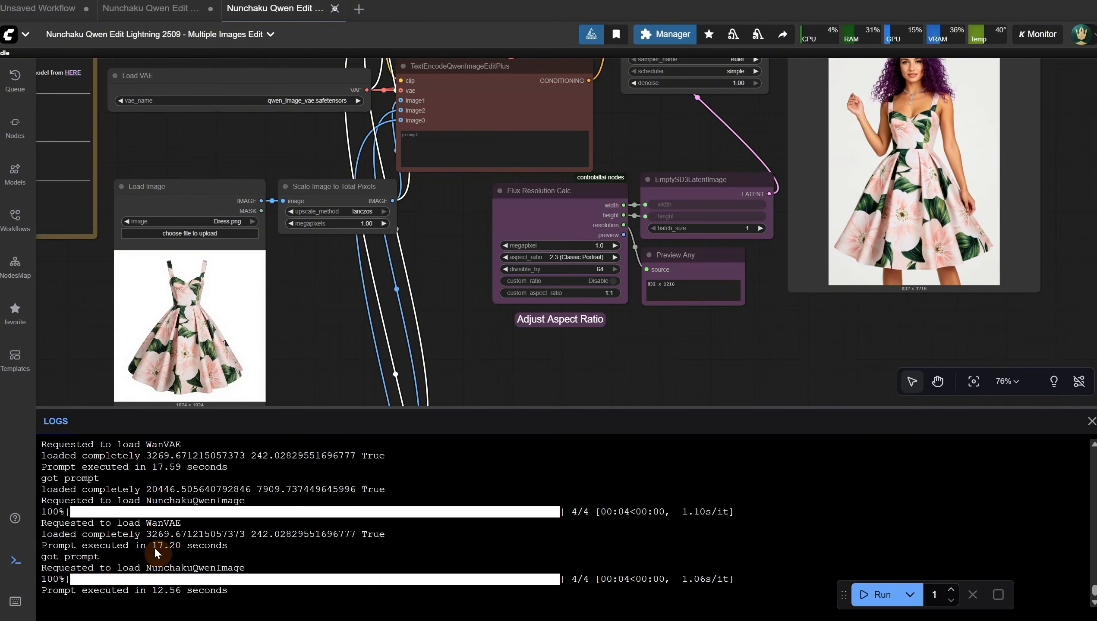
click(13, 566)
drag(793, 425, 738, 579)
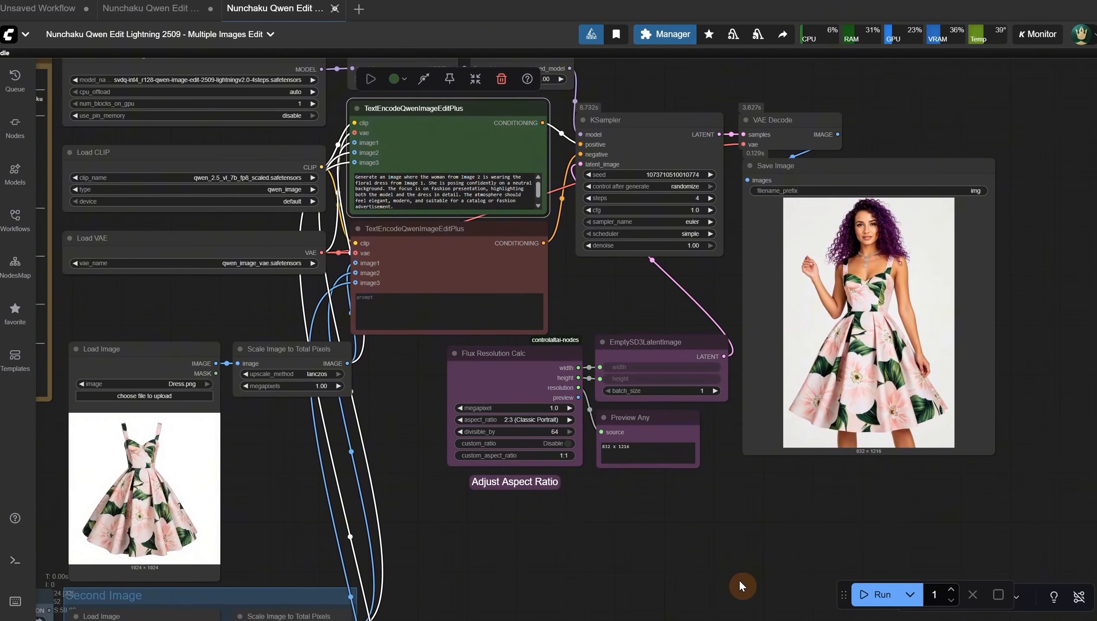
Step: Open the Nunchaku Qwen Edit Lightning 2509 - Multiple Images Edit with Pose workflow from the Ep64 folder
scroll(959, 274, up, 8)
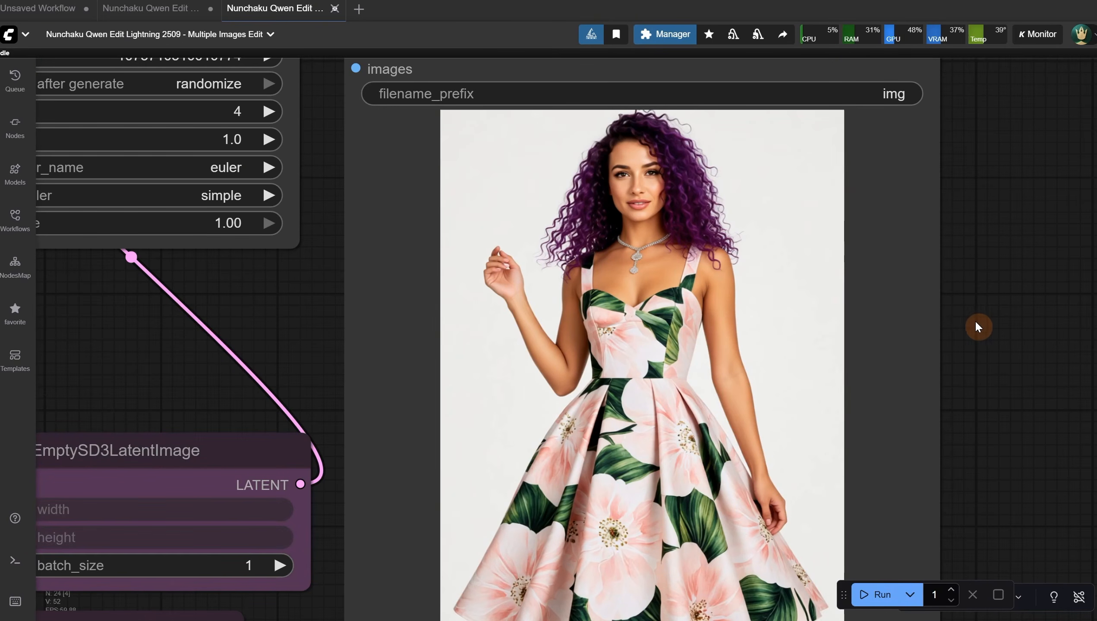
scroll(985, 303, down, 8)
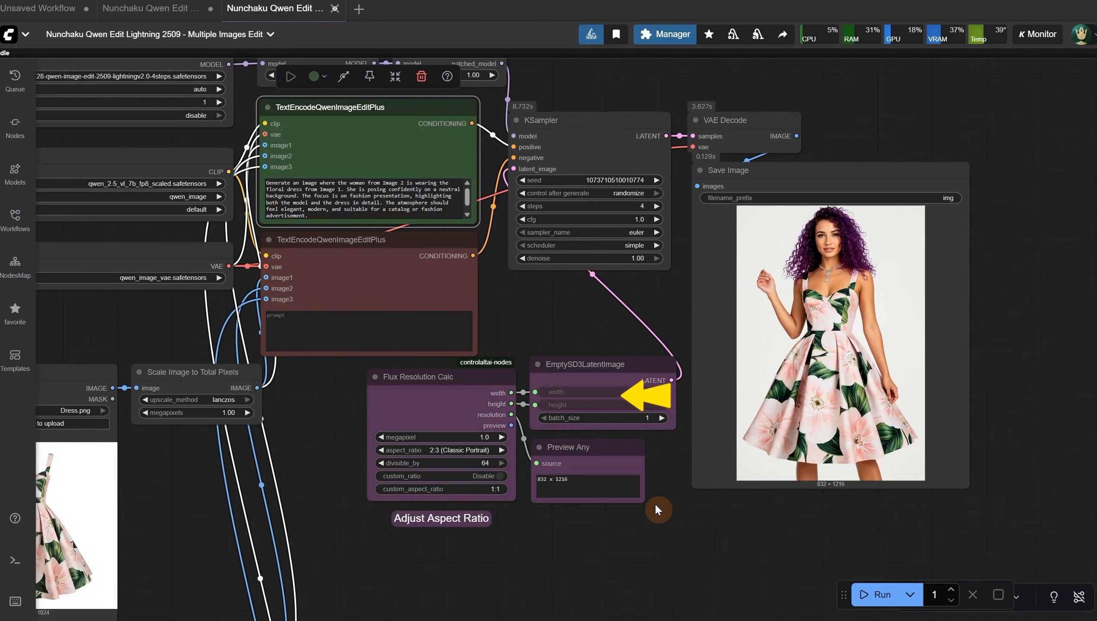
drag(656, 507, 751, 446)
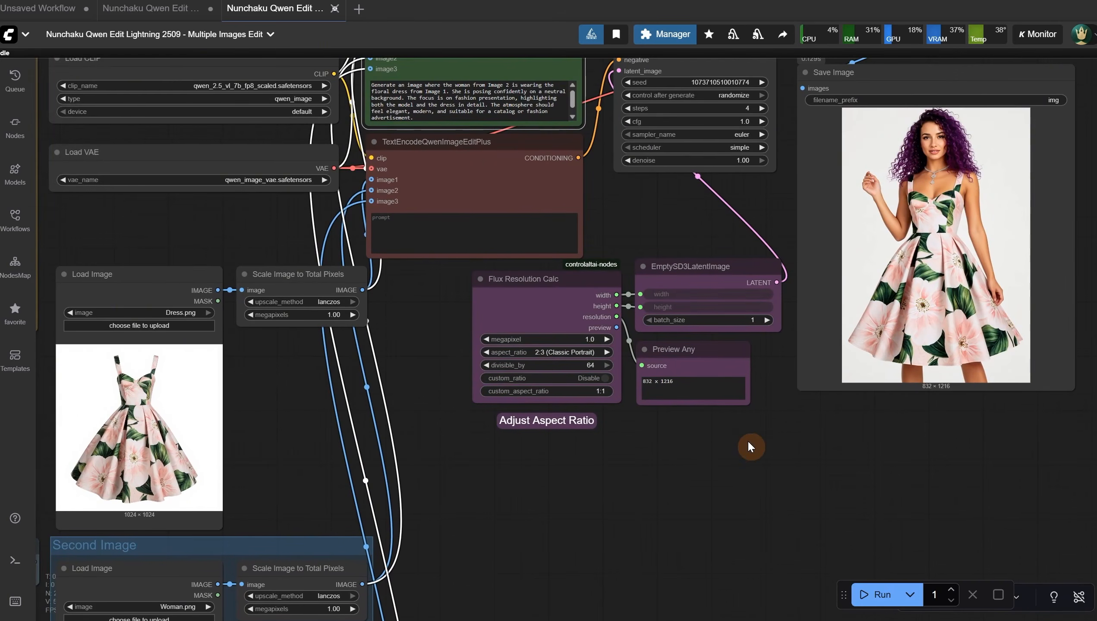
click(20, 35)
mouse_move(78, 88)
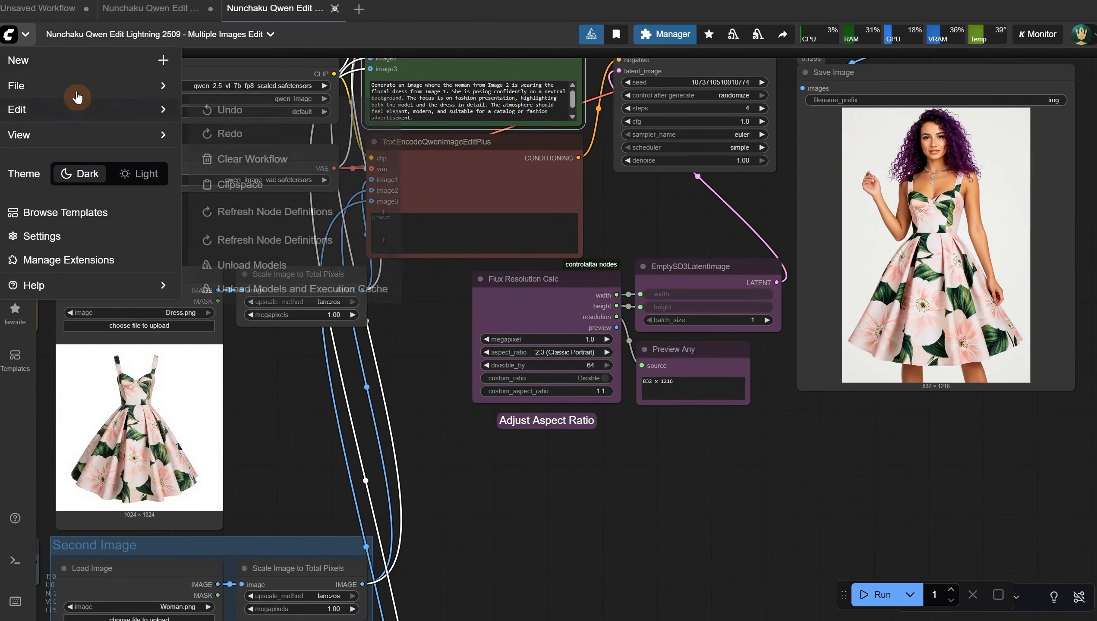
click(228, 88)
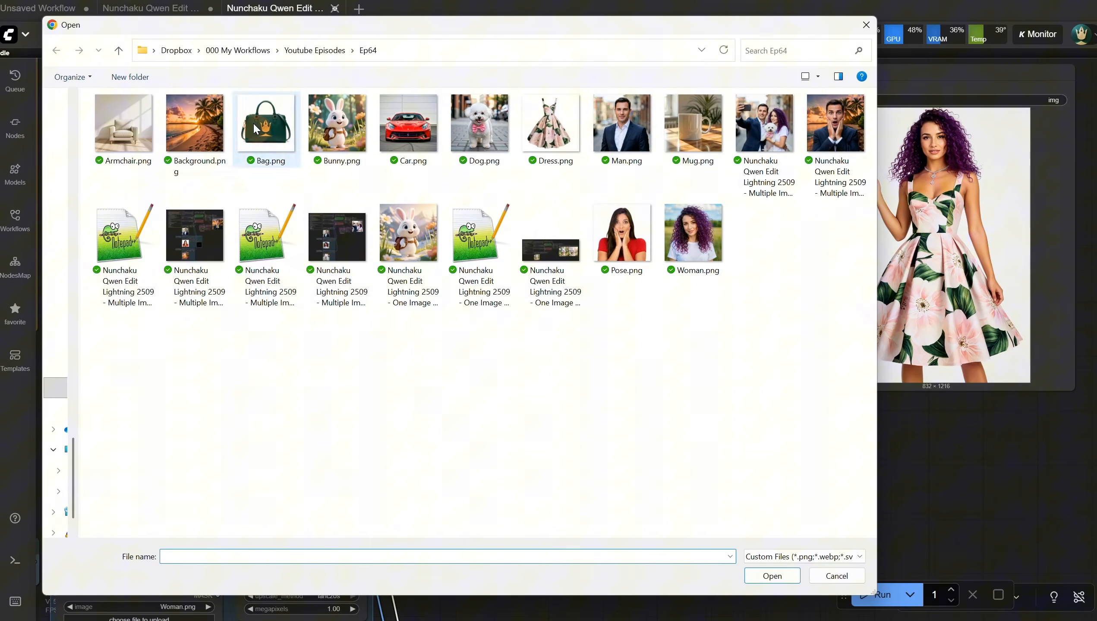
double_click(132, 248)
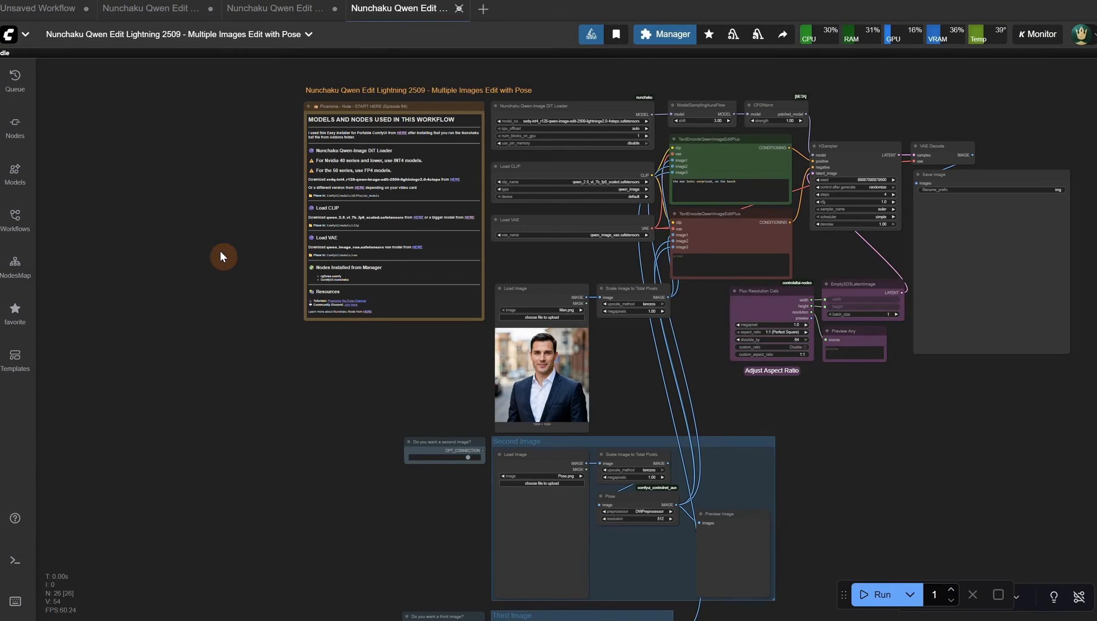
Step: Load Pose.png into the Load Image node of the Second Image group
scroll(457, 90, up, 6)
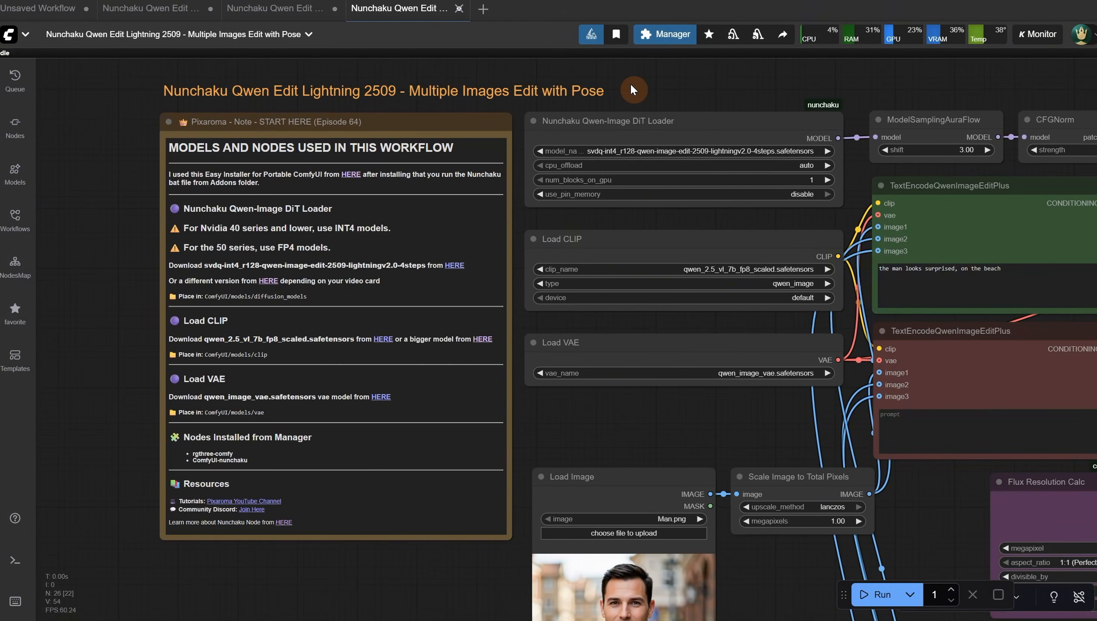
drag(689, 428, 543, 135)
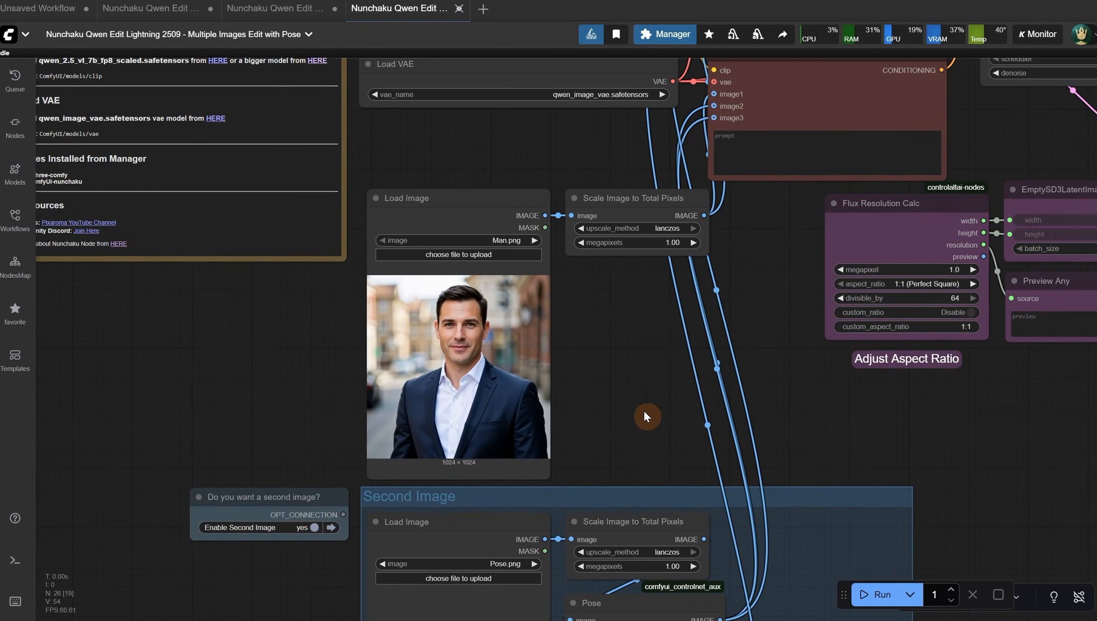
drag(644, 417, 588, 149)
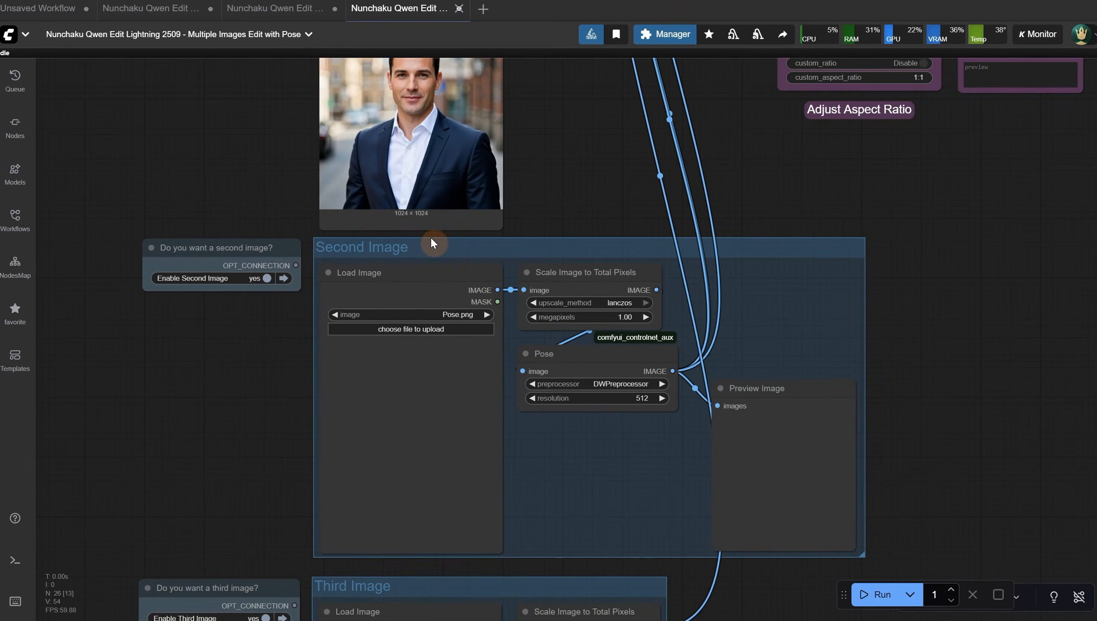
click(399, 338)
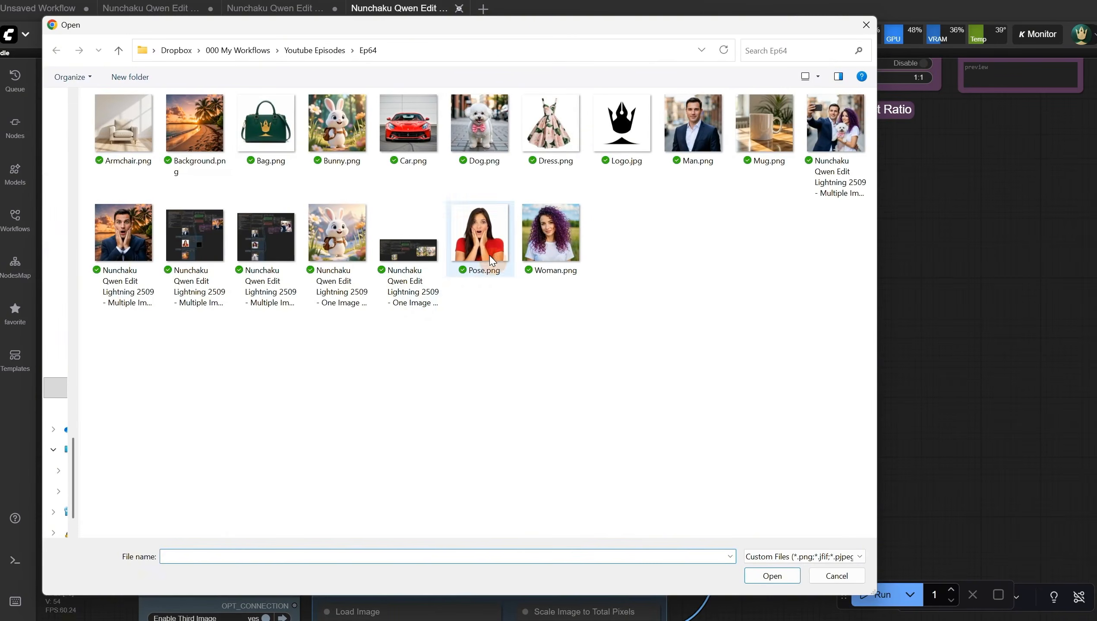
double_click(492, 227)
Step: Choose DWPreprocessor as the preprocessor in the Pose node of the Second Image group
drag(238, 384, 177, 347)
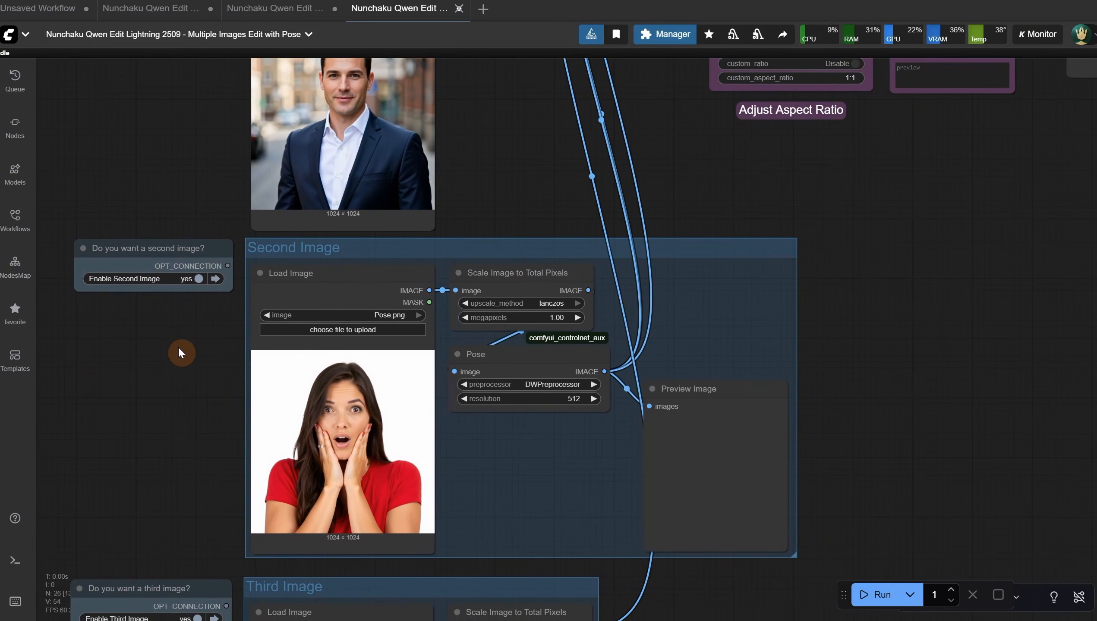
click(537, 361)
click(535, 362)
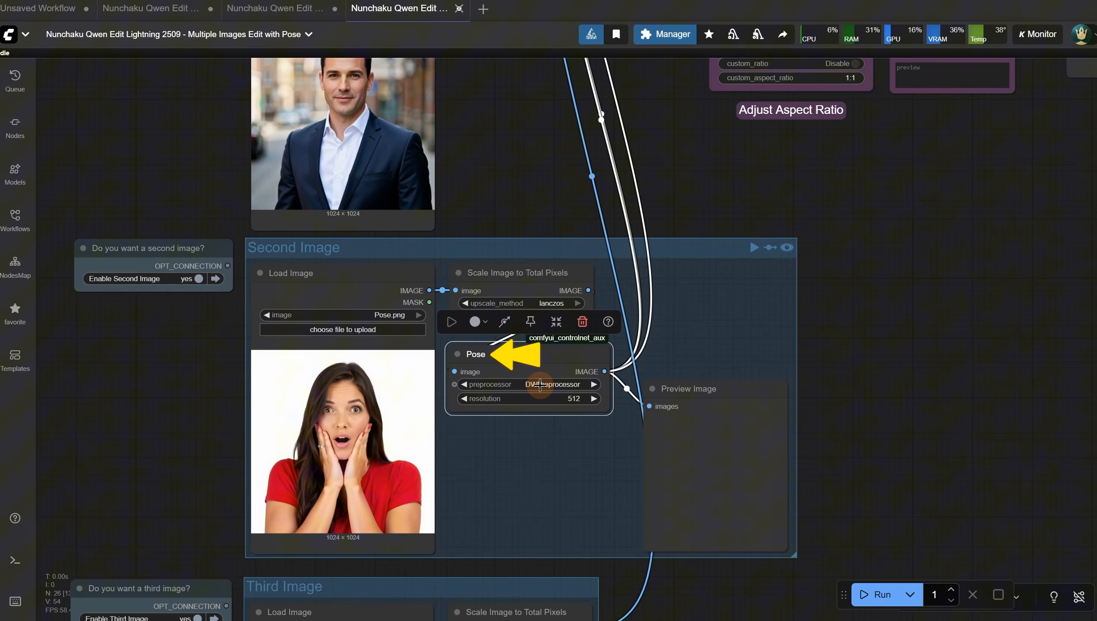
click(540, 384)
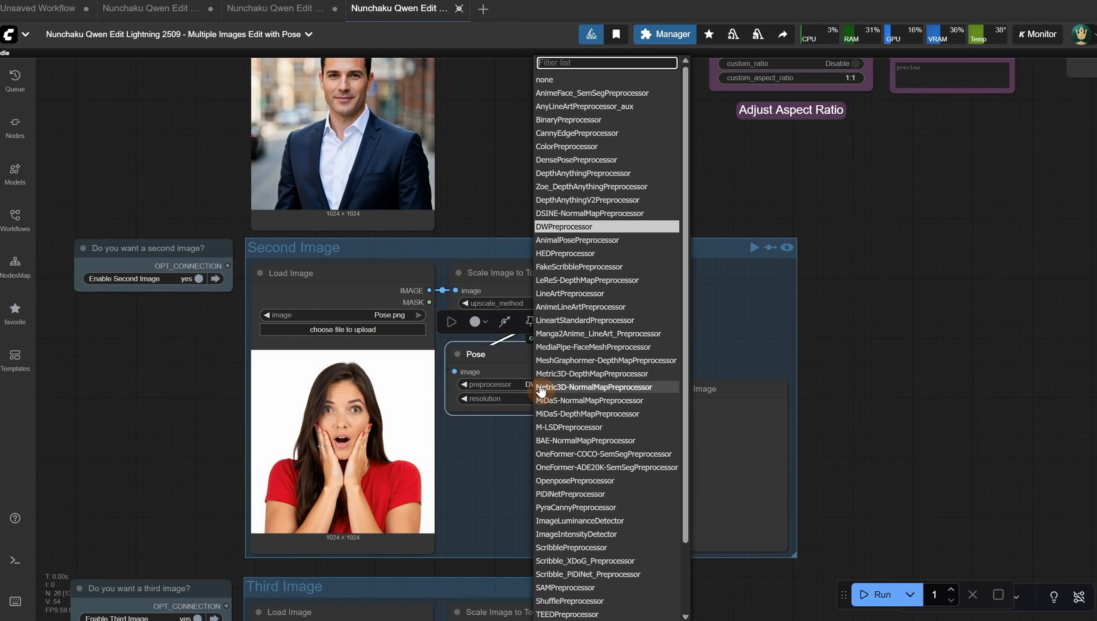
click(575, 226)
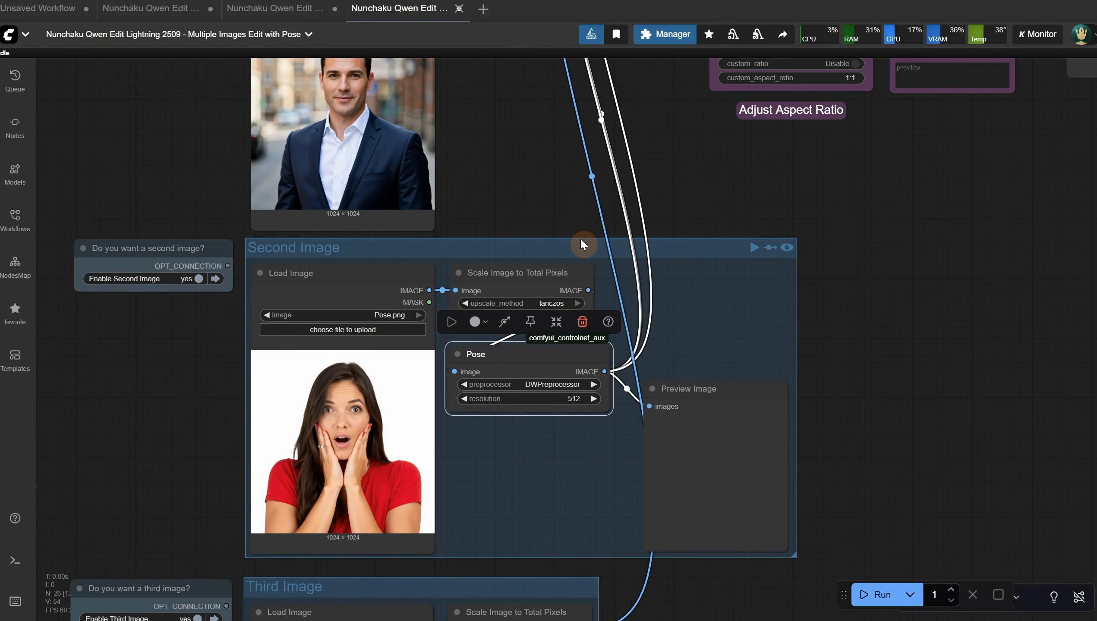
Step: Disable the third image with its enable switch and enable it again
scroll(582, 236, down, 3)
drag(255, 595, 303, 444)
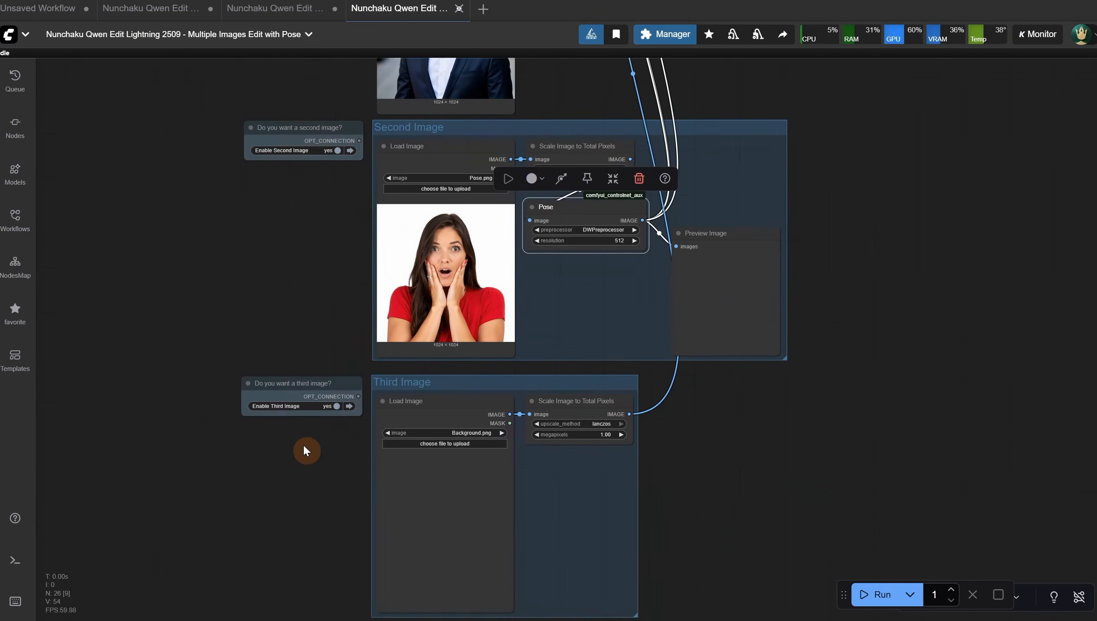
scroll(329, 423, up, 5)
click(341, 391)
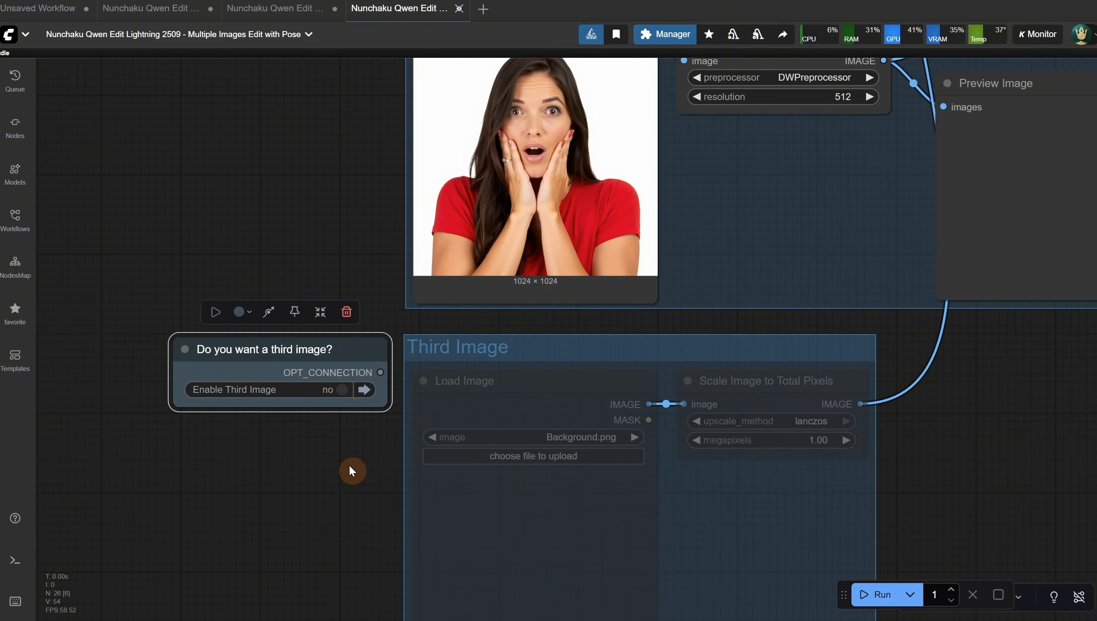
scroll(350, 431, down, 1)
click(343, 394)
Step: Load Background.png into the Load Image node of the Third Image group and run the workflow
click(525, 454)
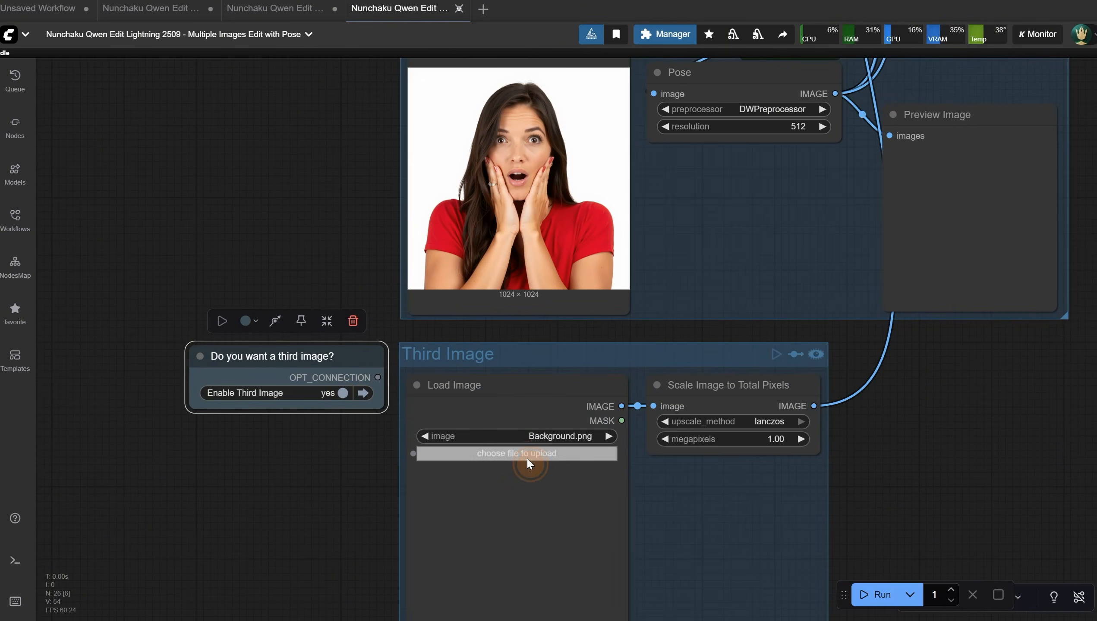
double_click(195, 123)
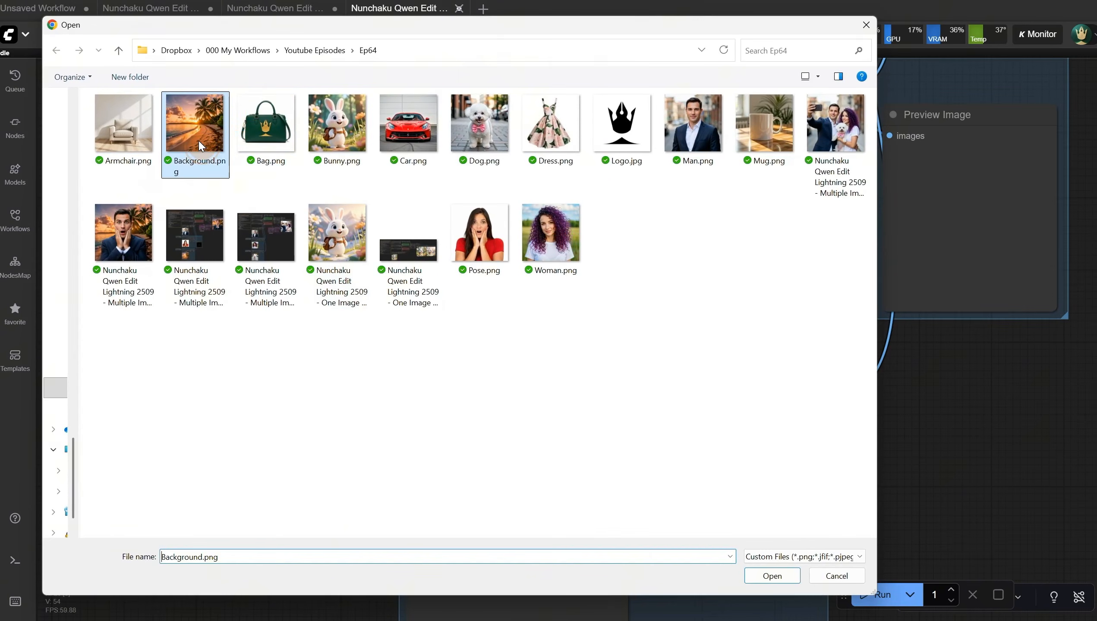
click(695, 324)
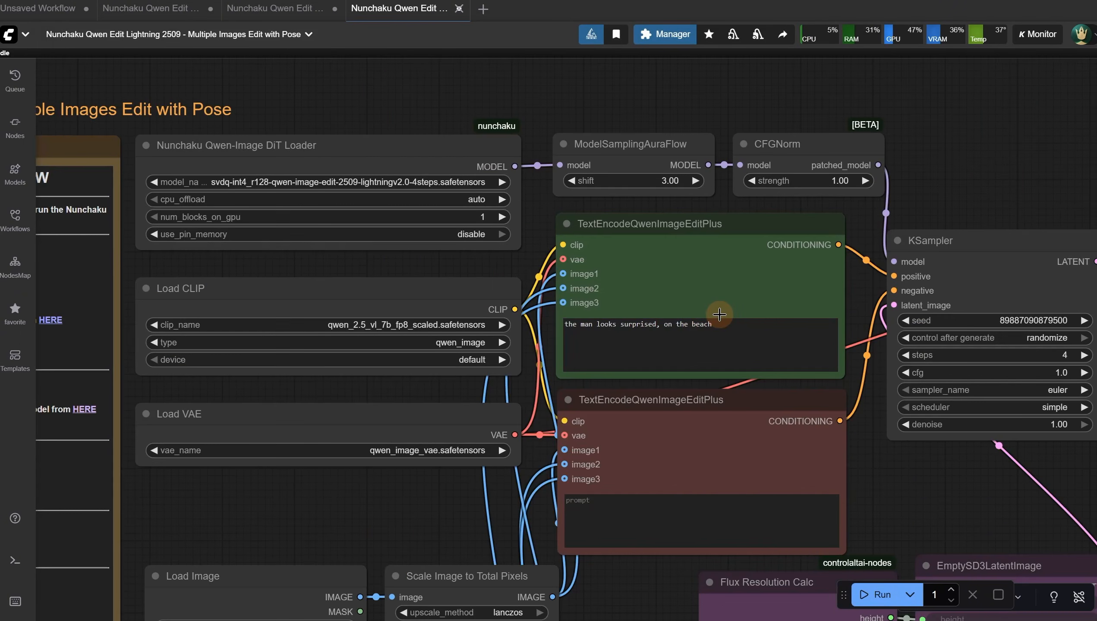
scroll(695, 324, down, 2)
click(630, 554)
drag(630, 554, 503, 333)
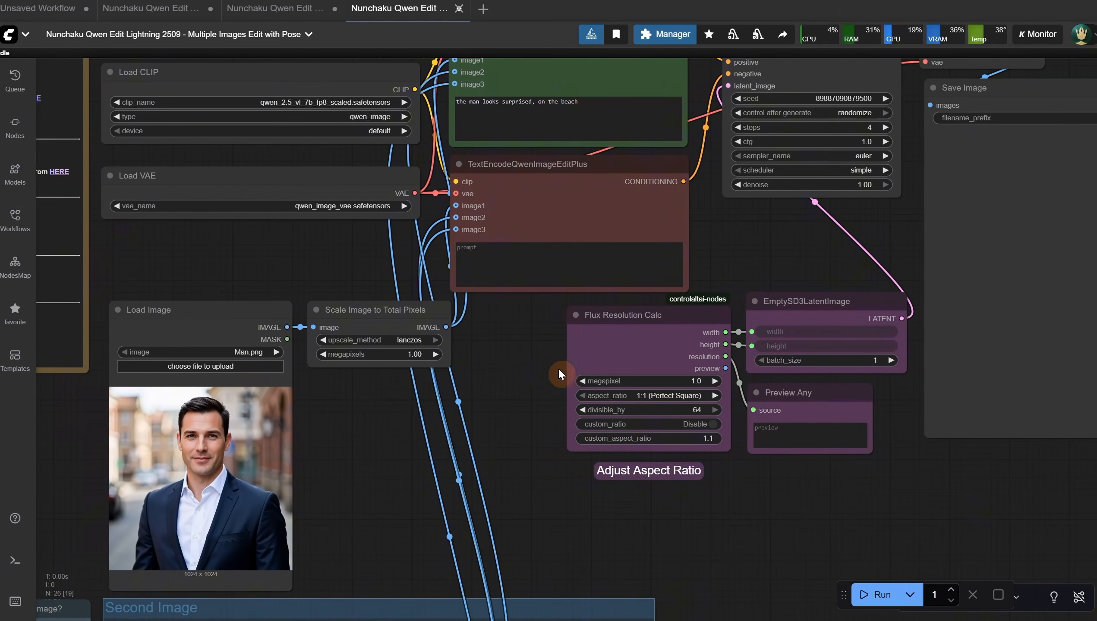
click(881, 594)
Step: Examine the pose skeleton preview, the background image and the generated image of the man
drag(798, 482, 825, 276)
drag(409, 228, 448, 108)
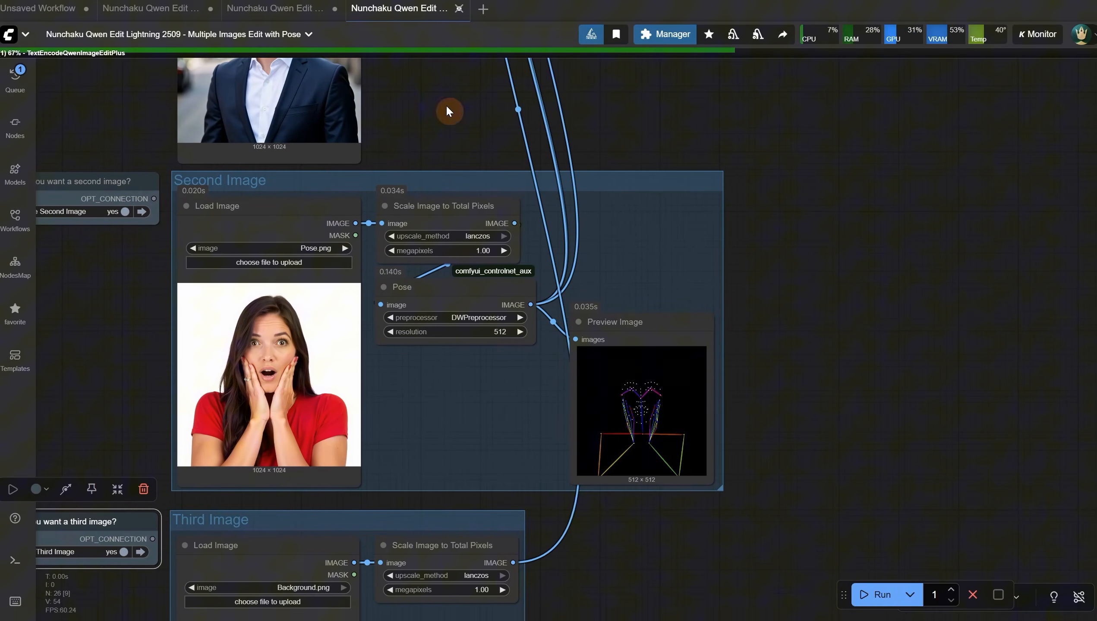
drag(919, 538, 950, 237)
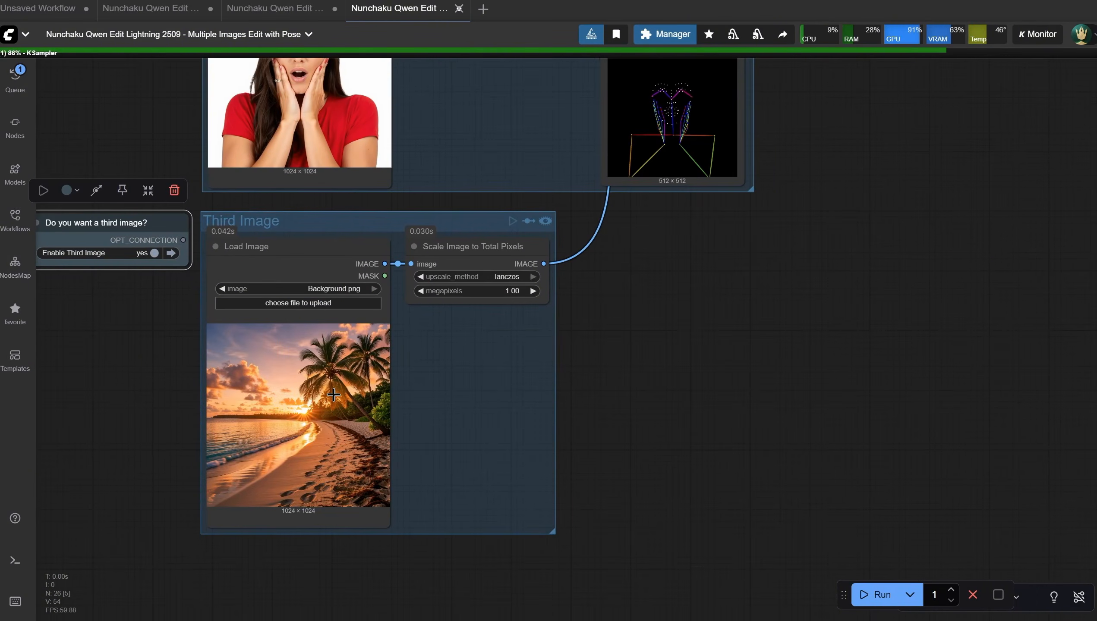
drag(859, 164, 752, 620)
scroll(811, 469, down, 7)
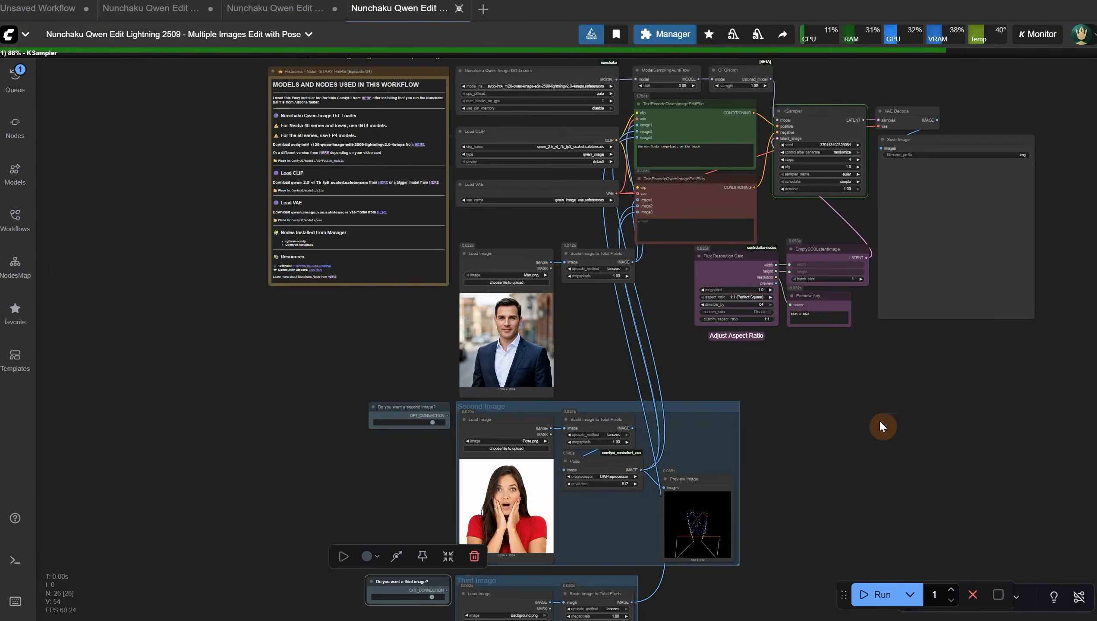
scroll(935, 266, up, 9)
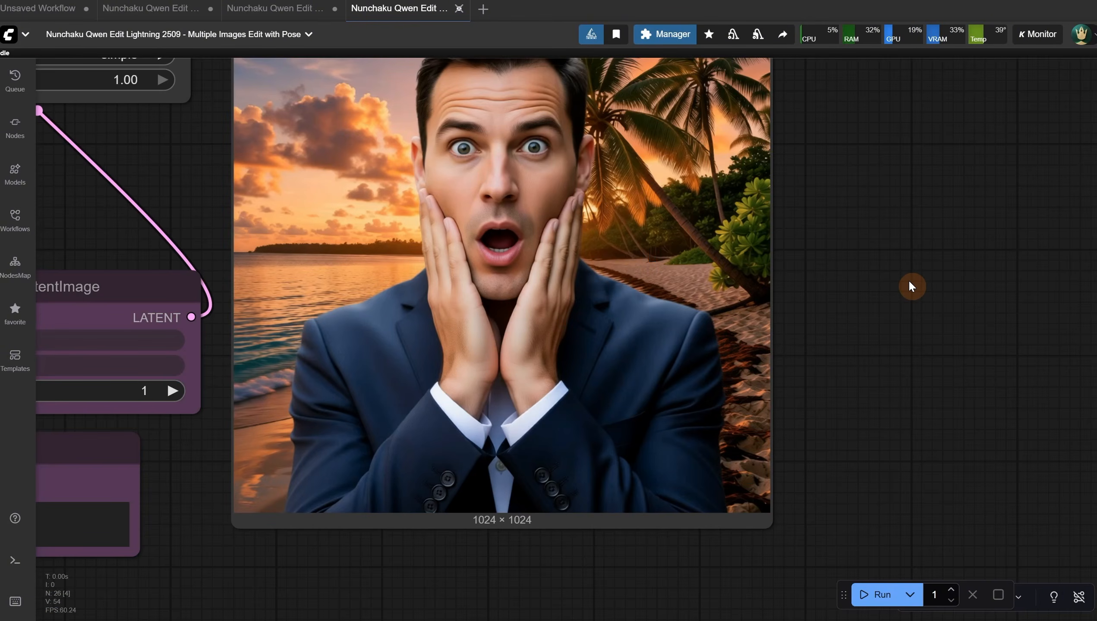
scroll(909, 279, down, 10)
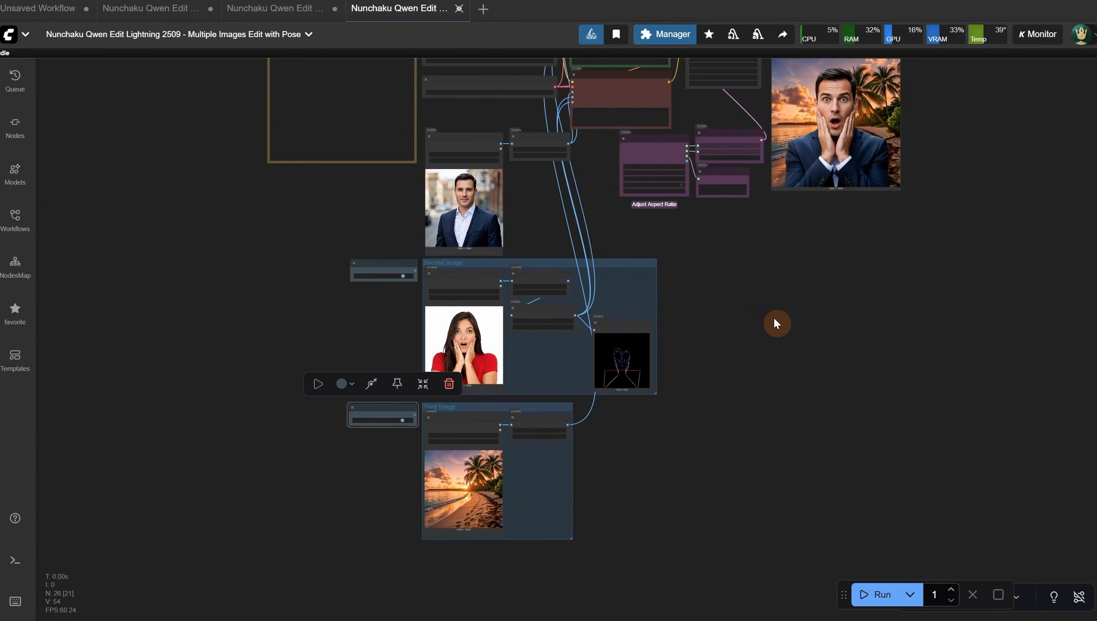
Step: Set the Pose node's preprocessor to none, run the workflow and view the generated image
scroll(739, 348, up, 6)
scroll(673, 235, up, 3)
drag(673, 236, 845, 391)
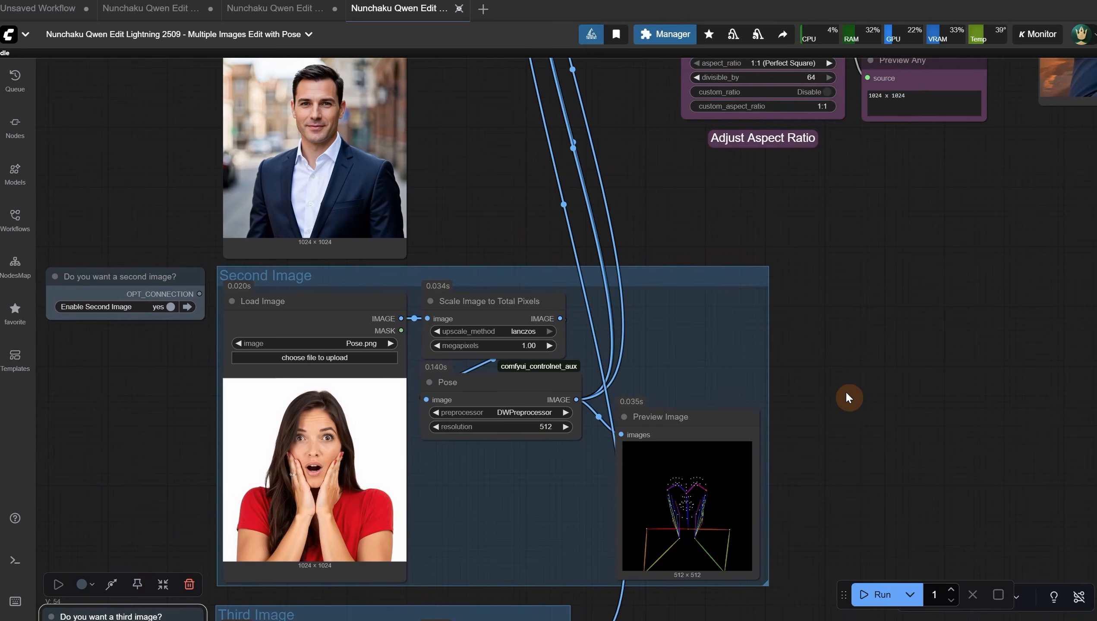
click(517, 415)
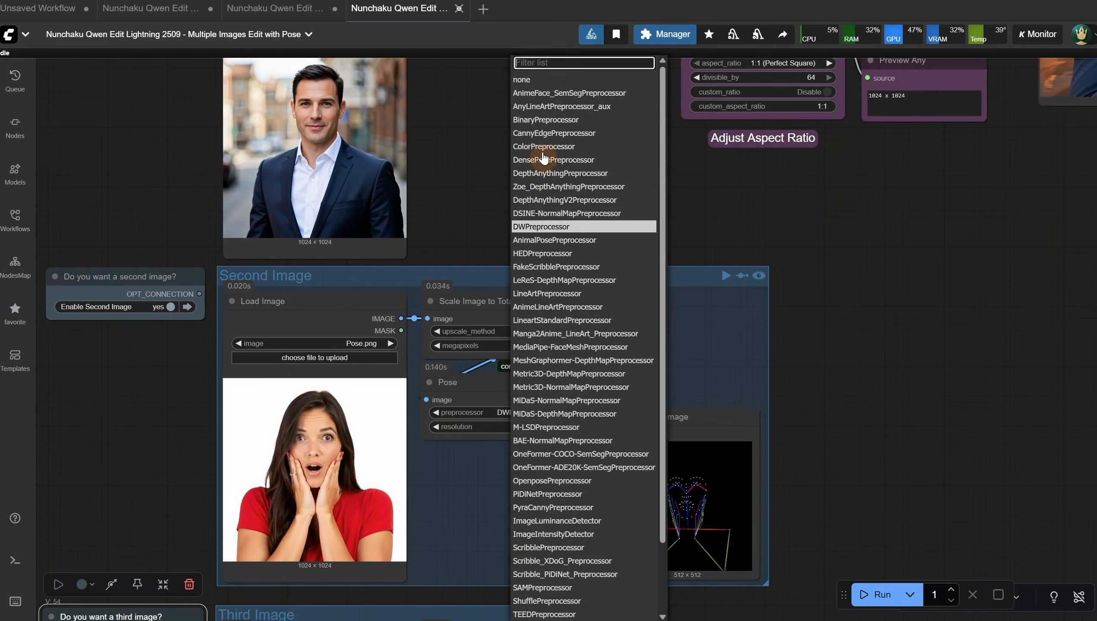
click(550, 83)
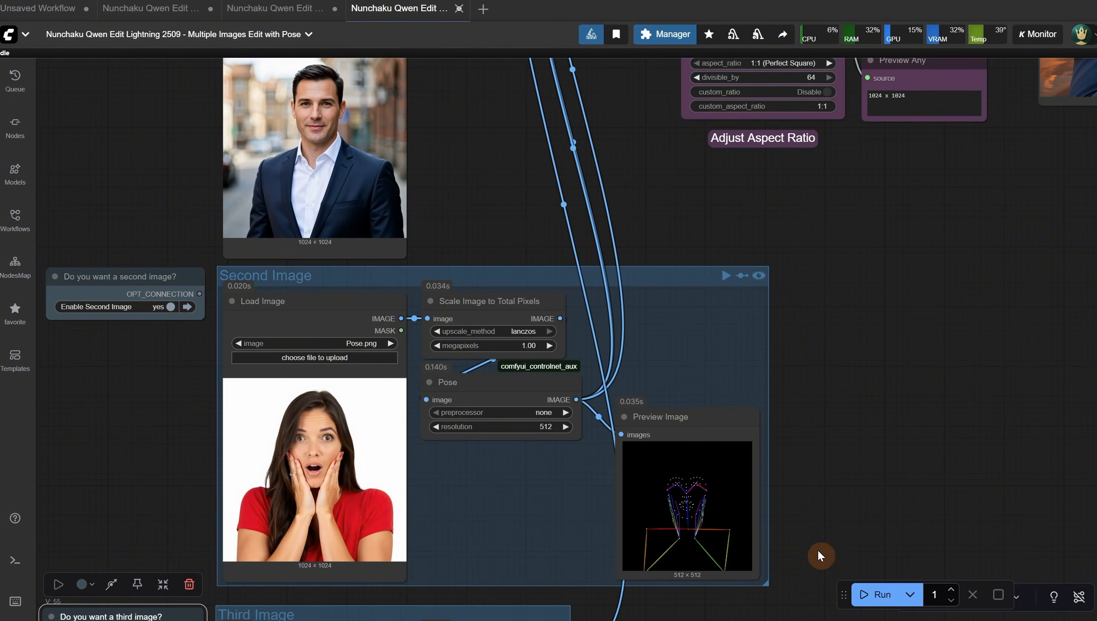
click(876, 594)
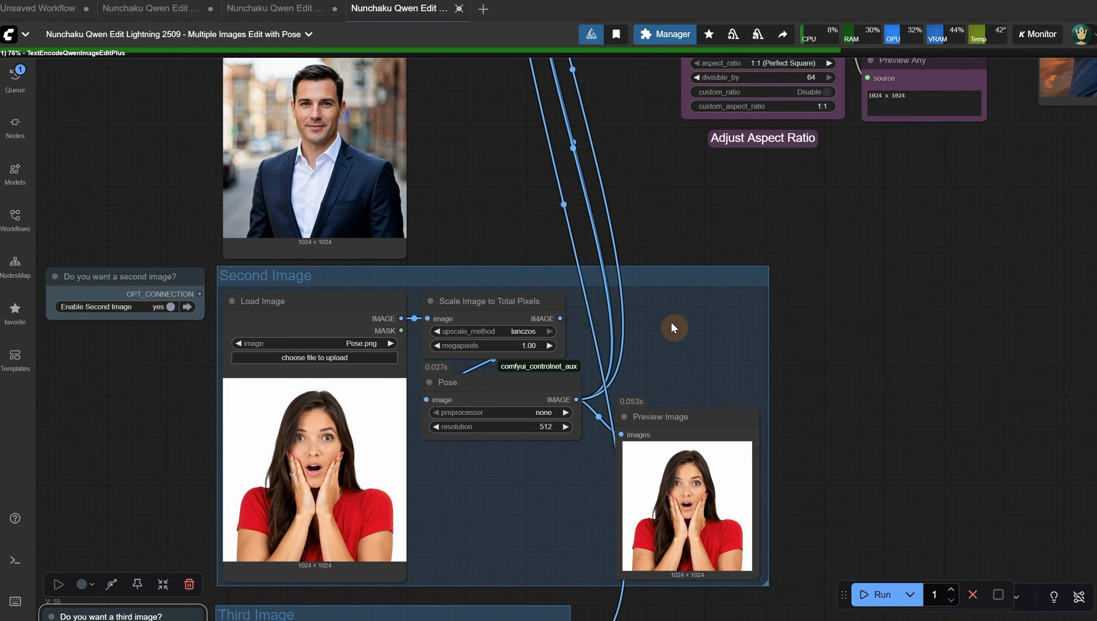
scroll(839, 335, down, 5)
drag(918, 282, 681, 370)
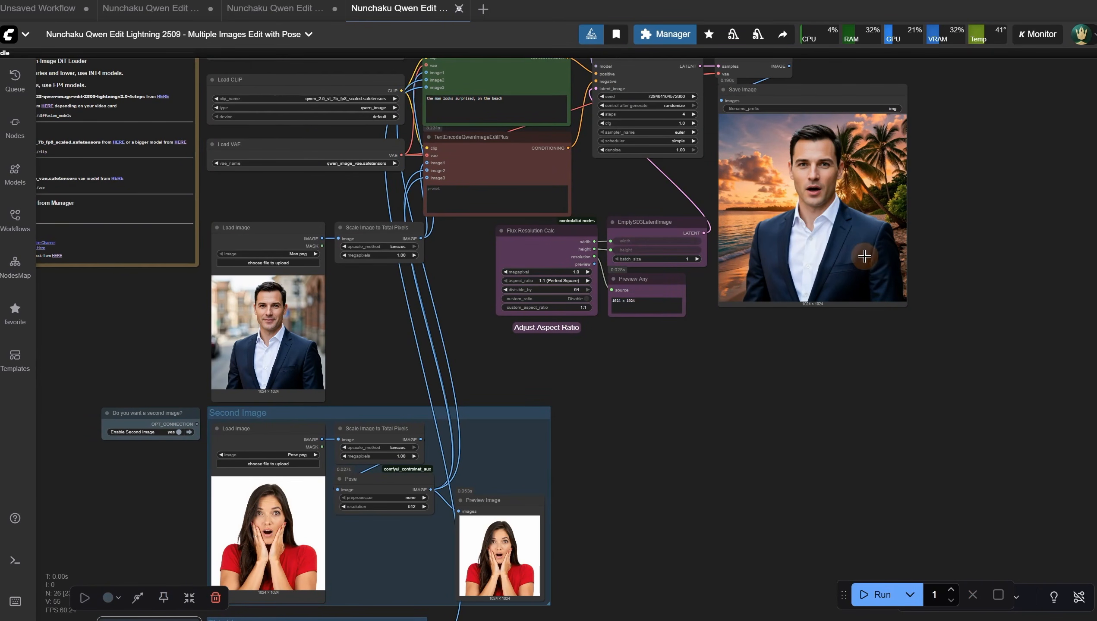
Step: Add "and the woman" after "the man" in the positive prompt
drag(595, 188, 682, 354)
scroll(607, 260, up, 10)
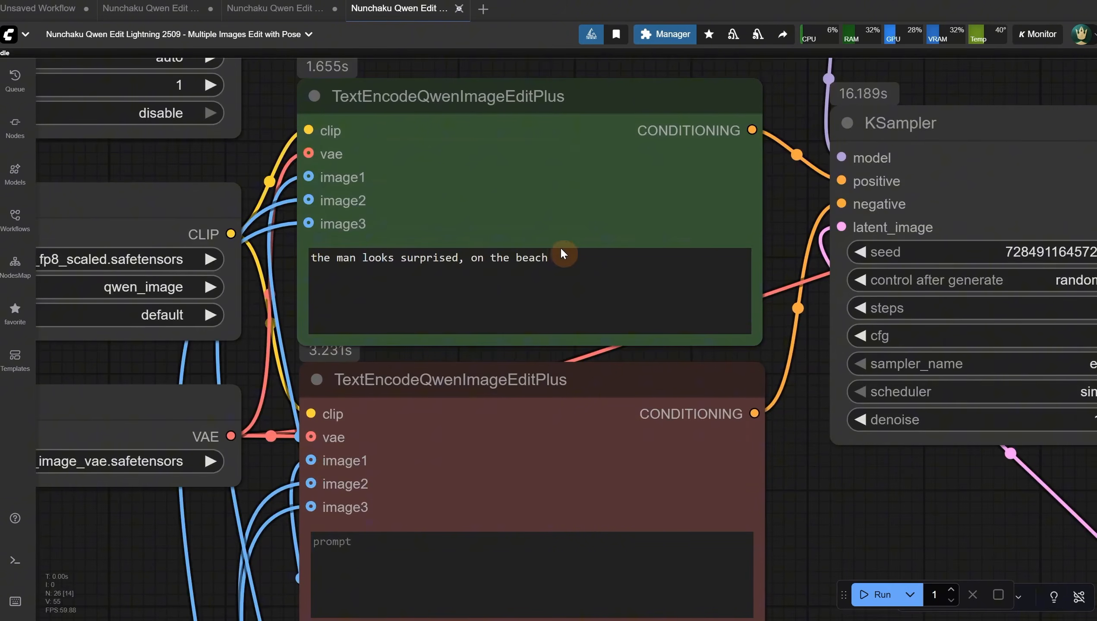
click(356, 253)
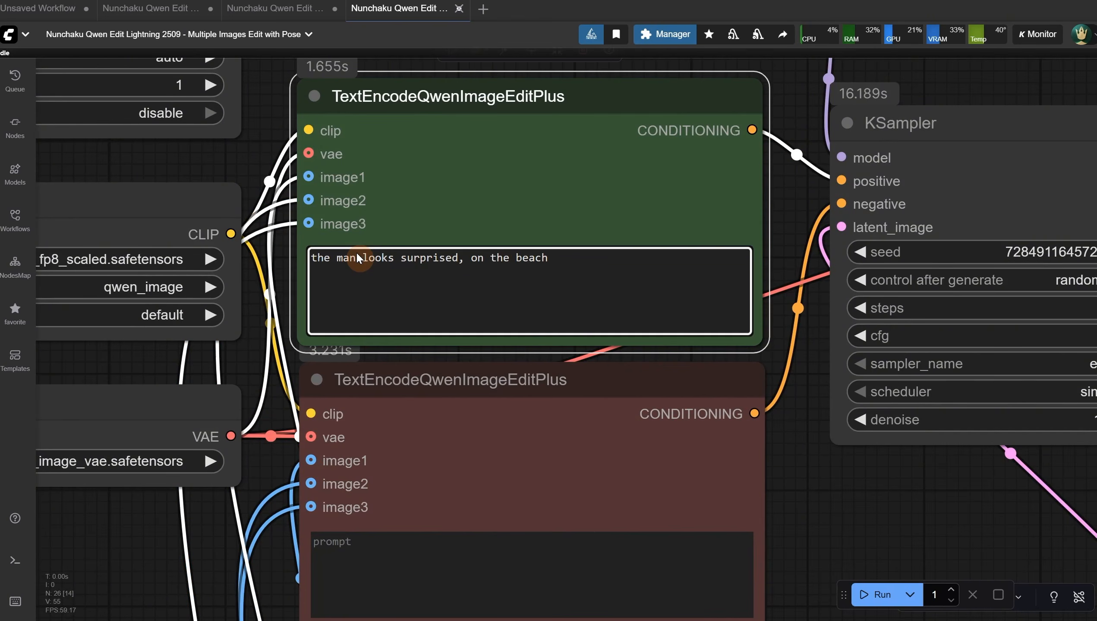
text(ab)
key(BackSpace)
text(nd the wo)
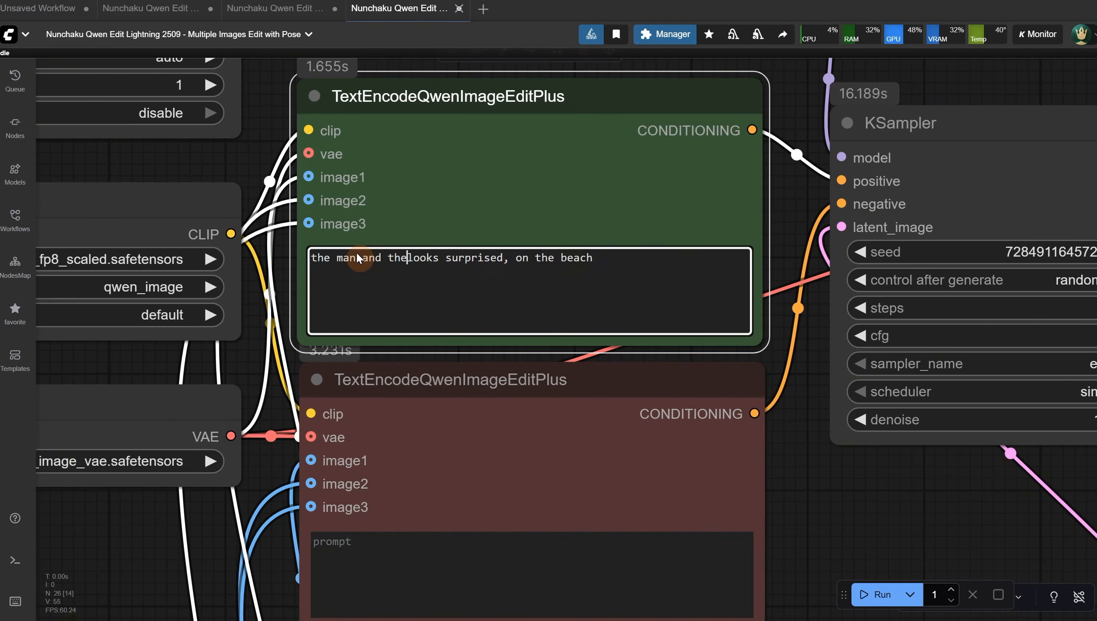
text(man)
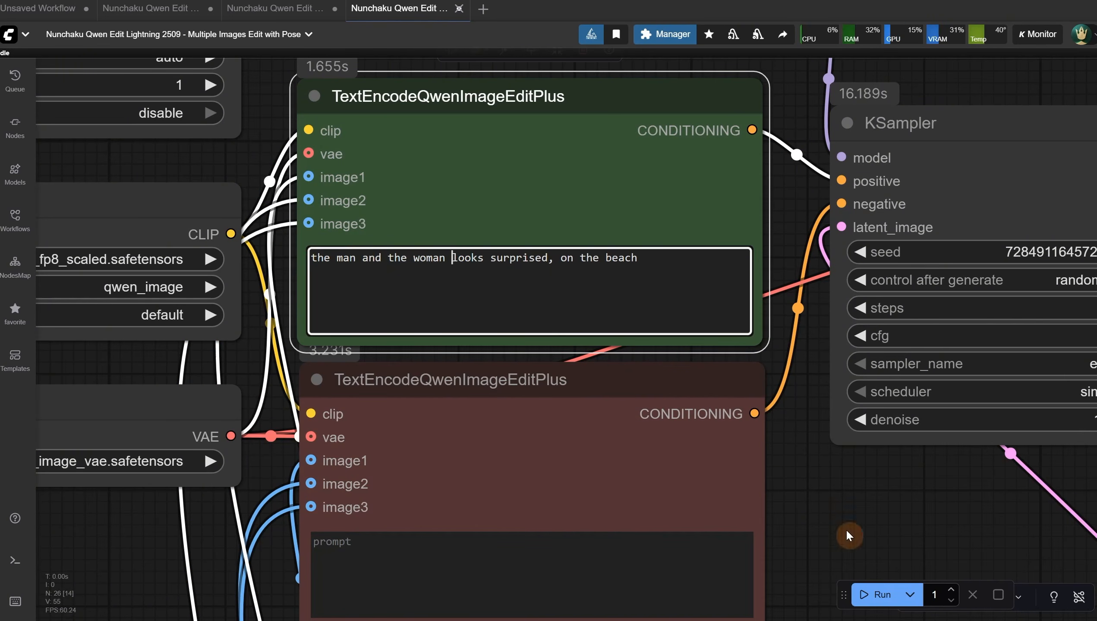
scroll(992, 307, down, 10)
scroll(979, 288, up, 6)
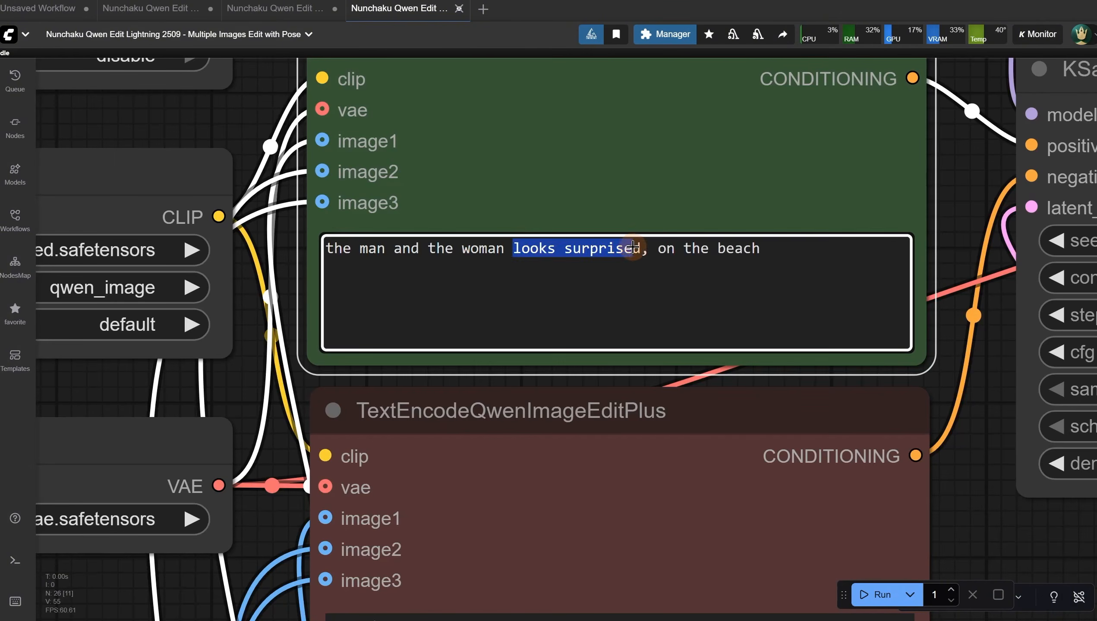
Step: Change the positive prompt to "the man and the woman are hugging, on the beach looking at camera" and run the workflow
text(are hugging)
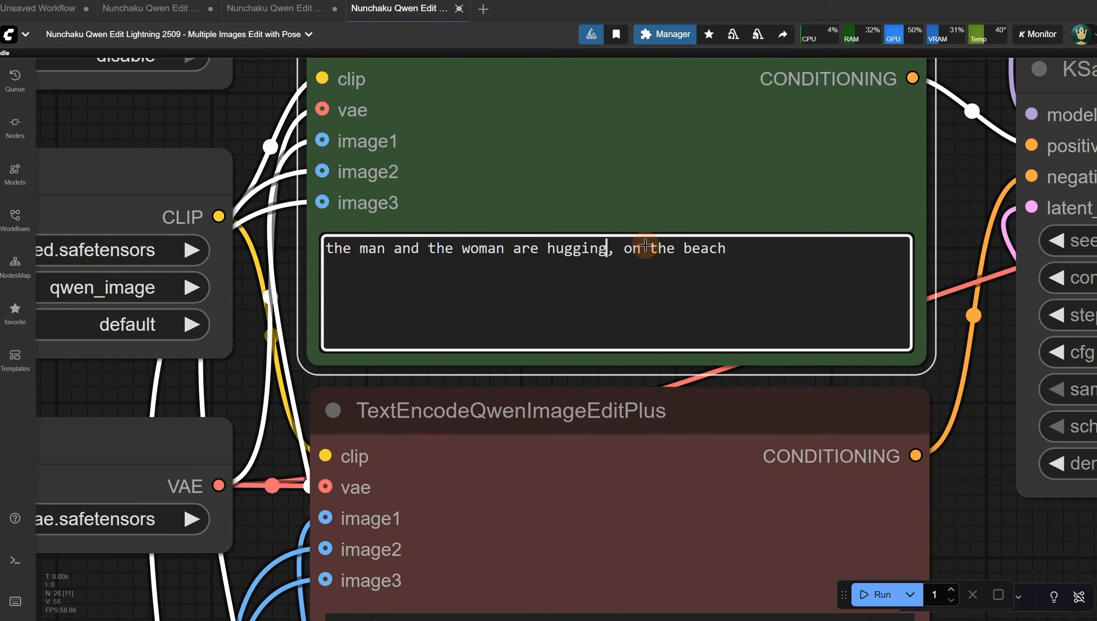
click(788, 246)
text(looking at camera)
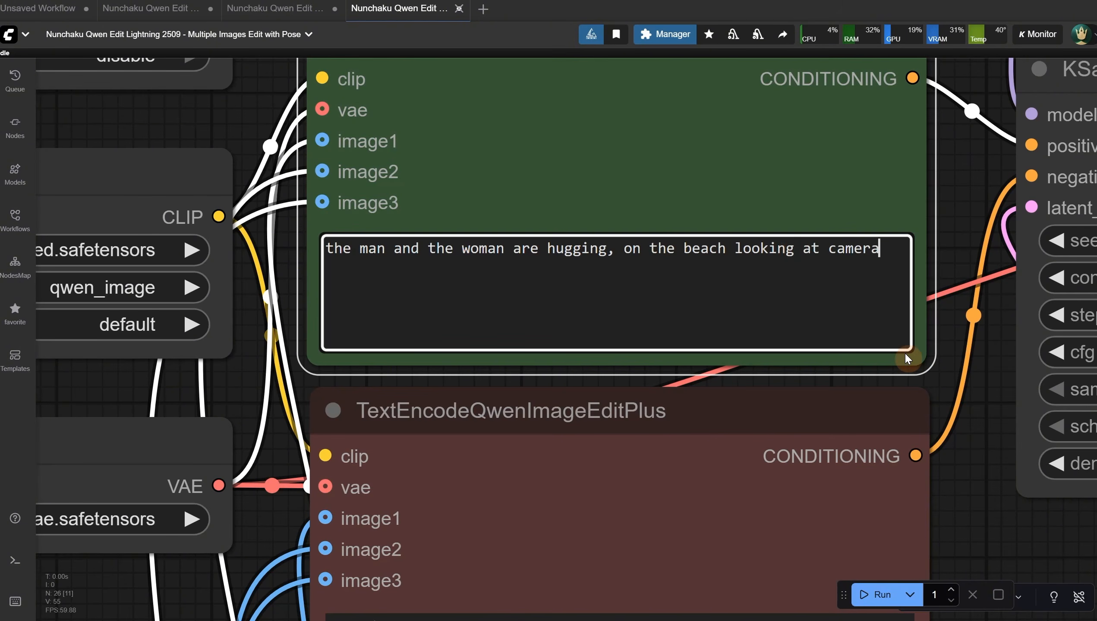
click(875, 595)
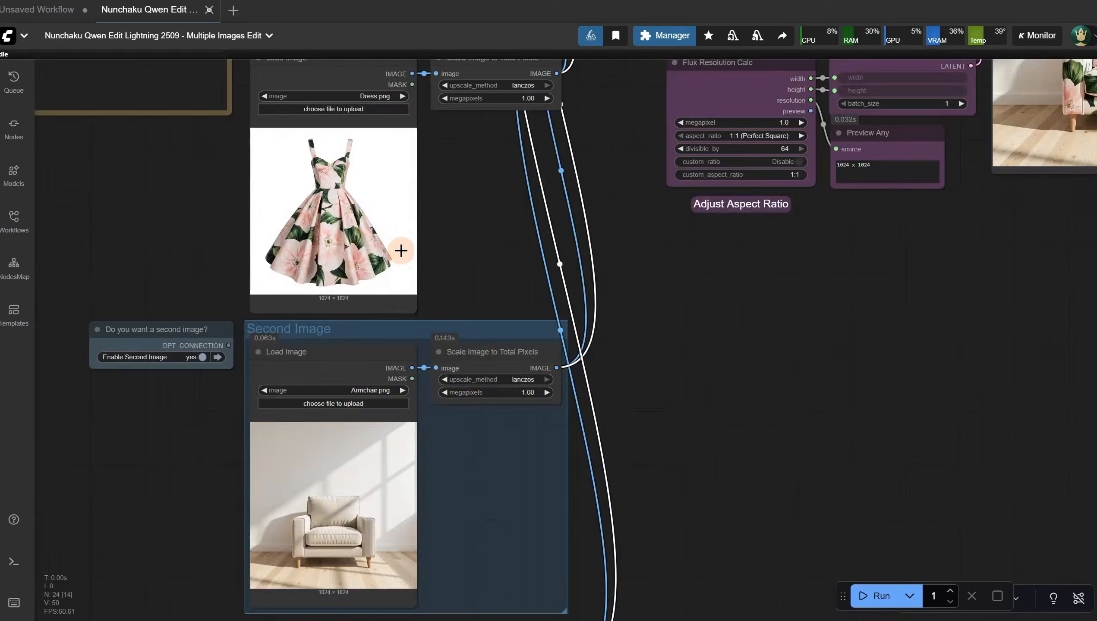
Step: Examine the dress and armchair input images and the positive prompt about replacing the armchair's texture with the dress's floral pattern
scroll(543, 217, up, 5)
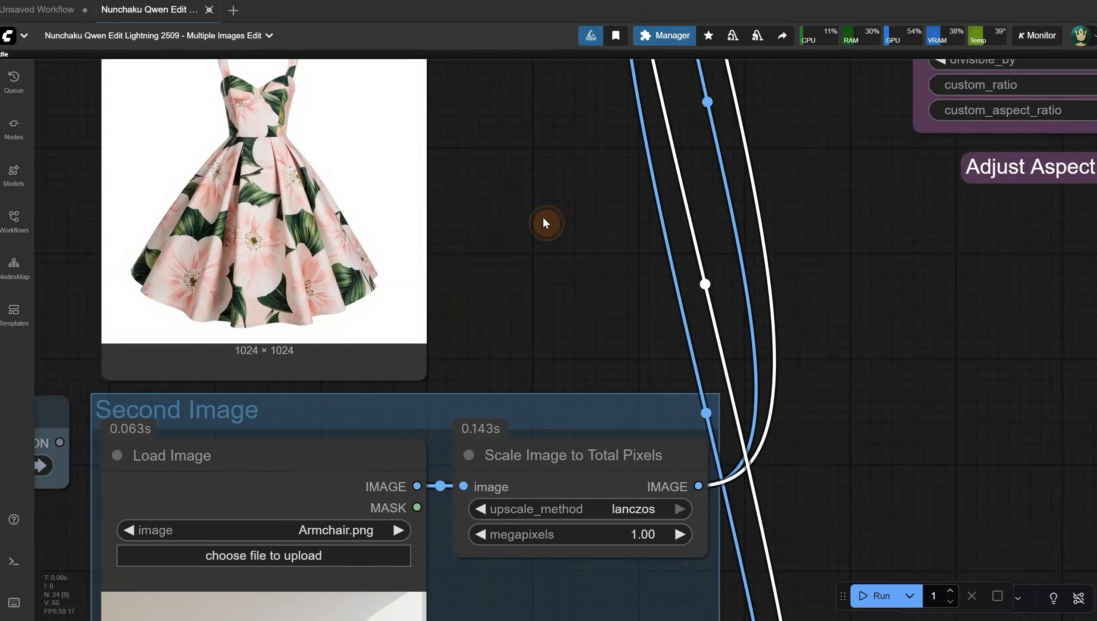
drag(543, 218, 749, 312)
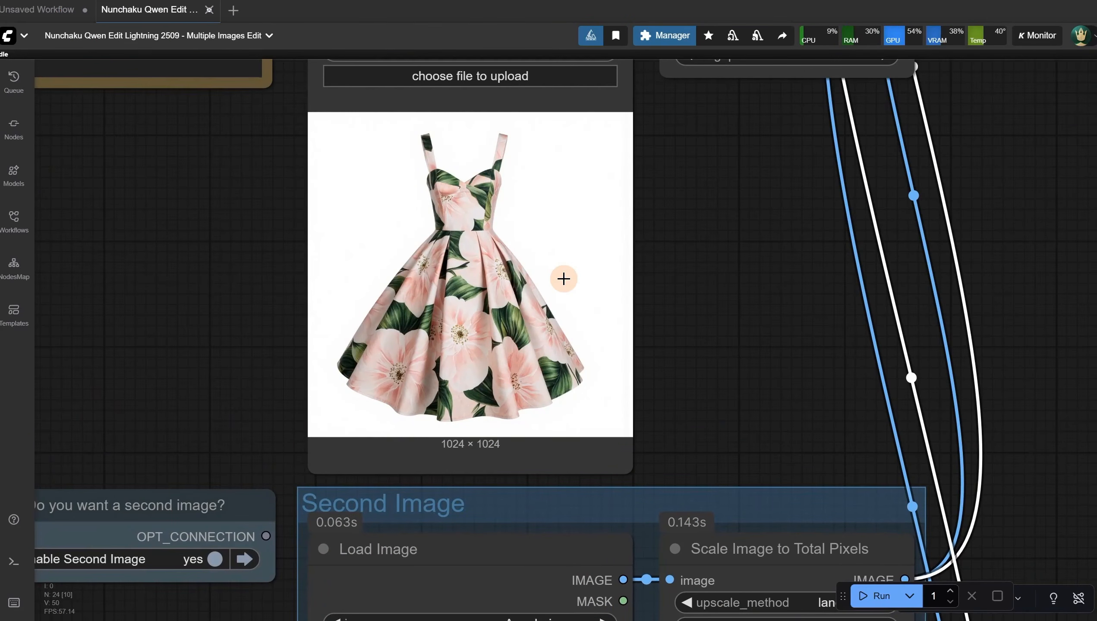
scroll(633, 260, down, 6)
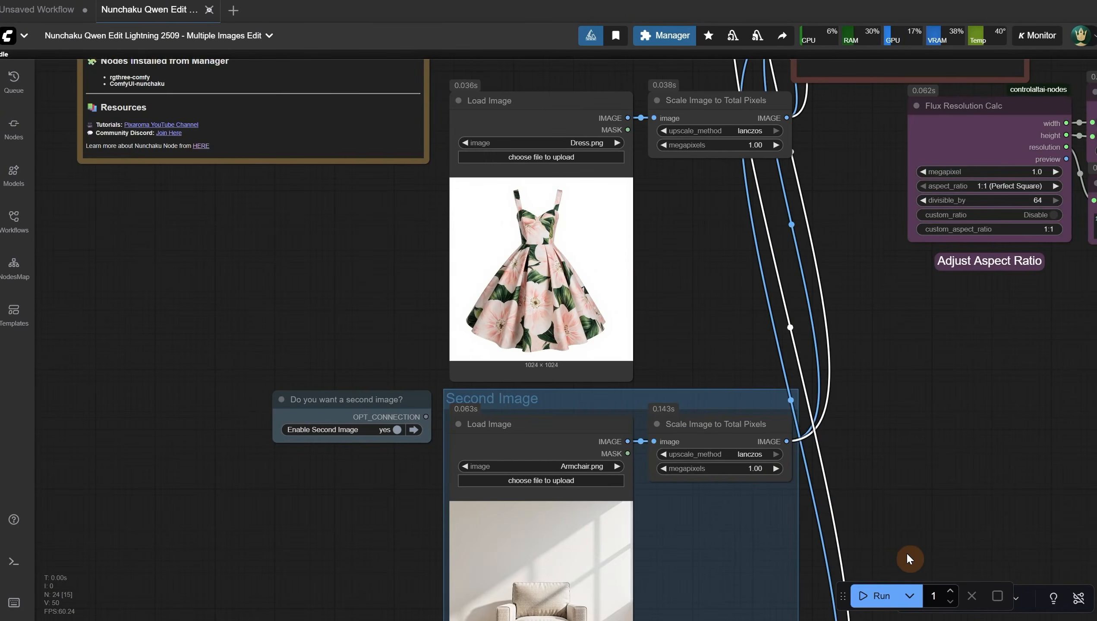
drag(665, 518, 649, 324)
scroll(565, 370, up, 8)
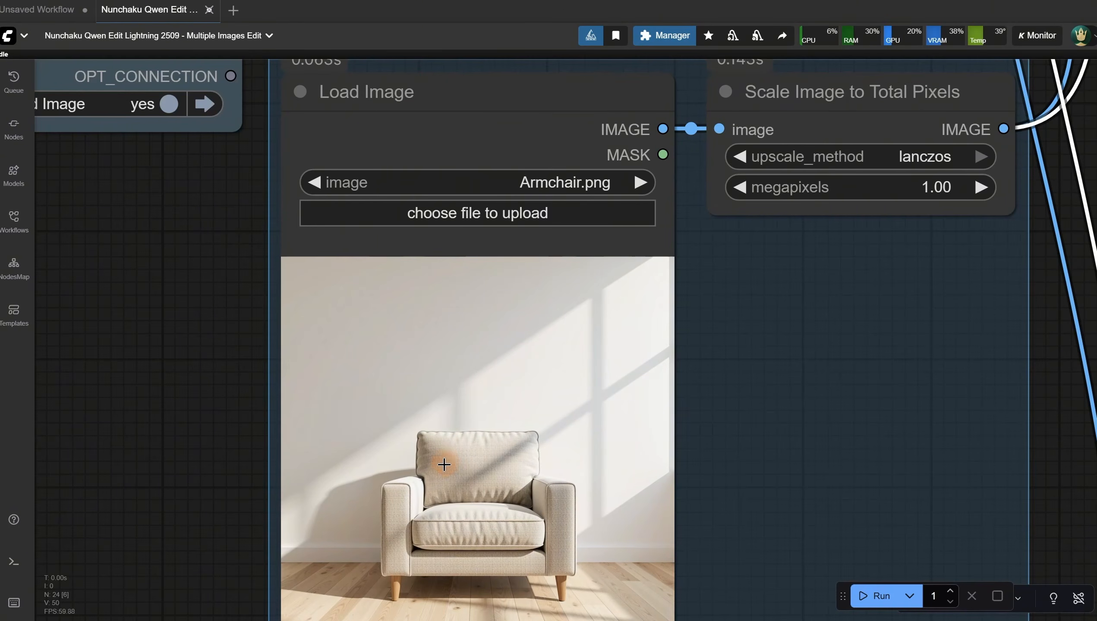
scroll(444, 465, down, 8)
drag(713, 169, 472, 590)
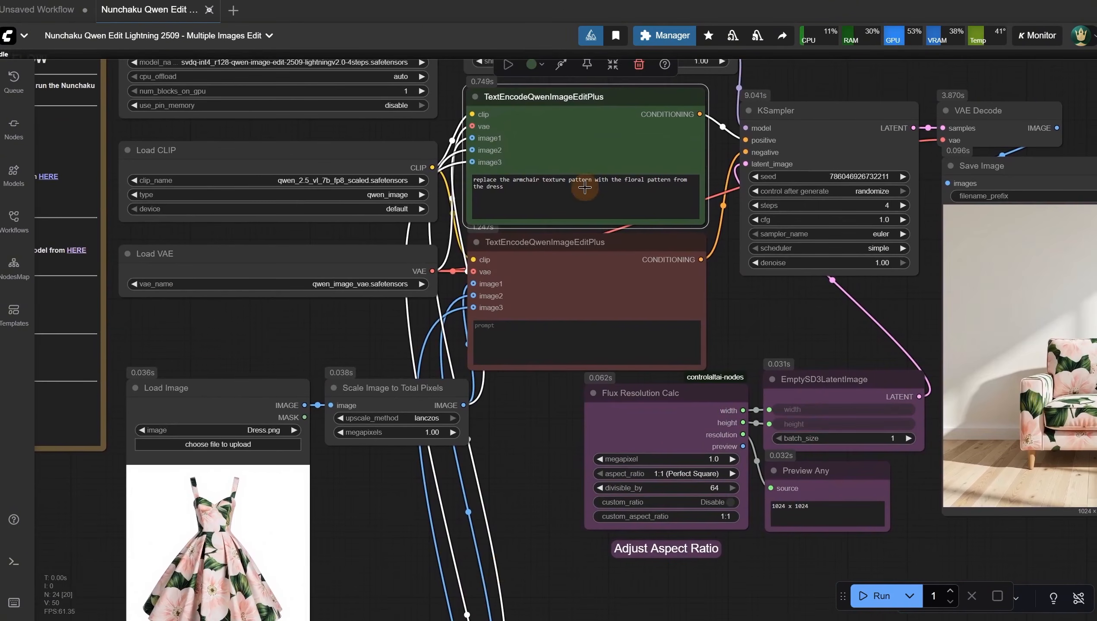
scroll(585, 189, up, 6)
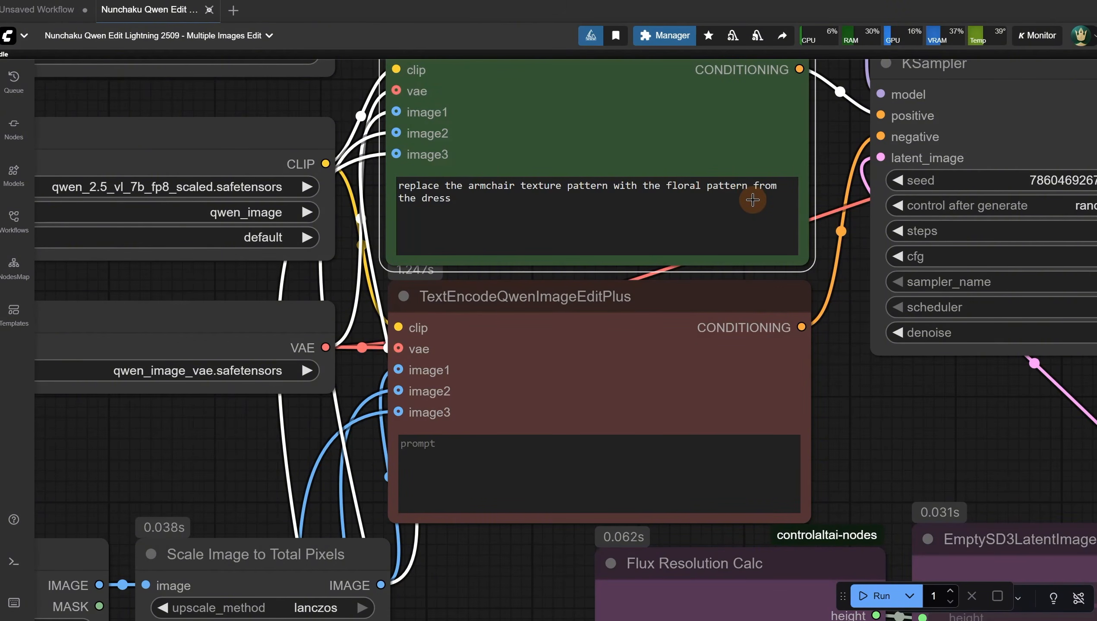
scroll(592, 174, down, 6)
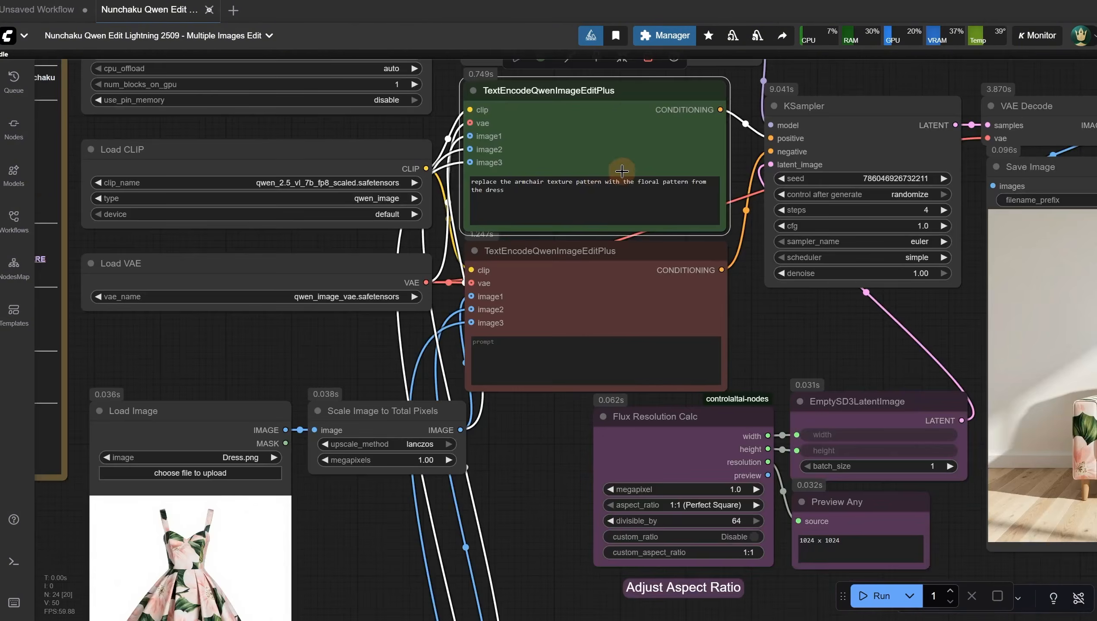
scroll(996, 462, up, 12)
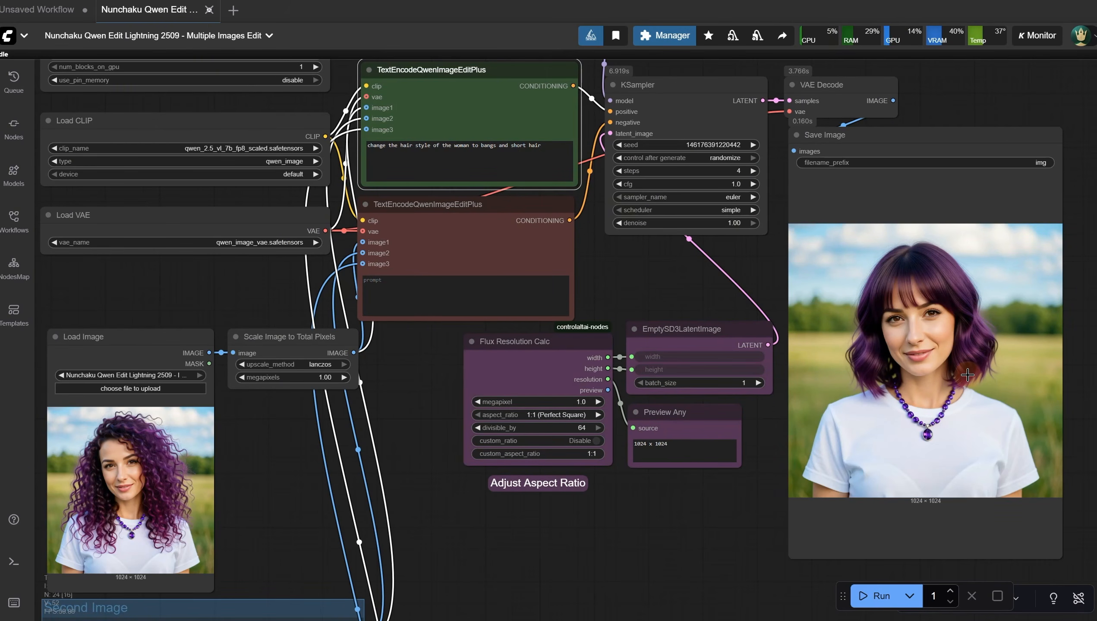
click(482, 152)
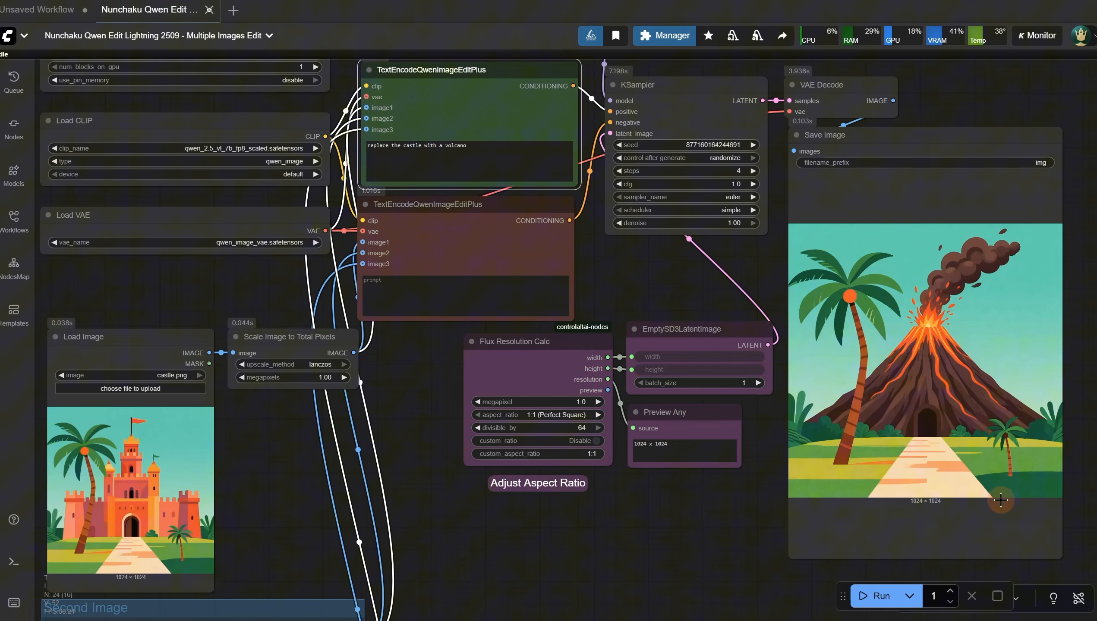
Step: Copy the generated volcano image from the Save Image node and paste it into the Load Image node
right_click(1001, 501)
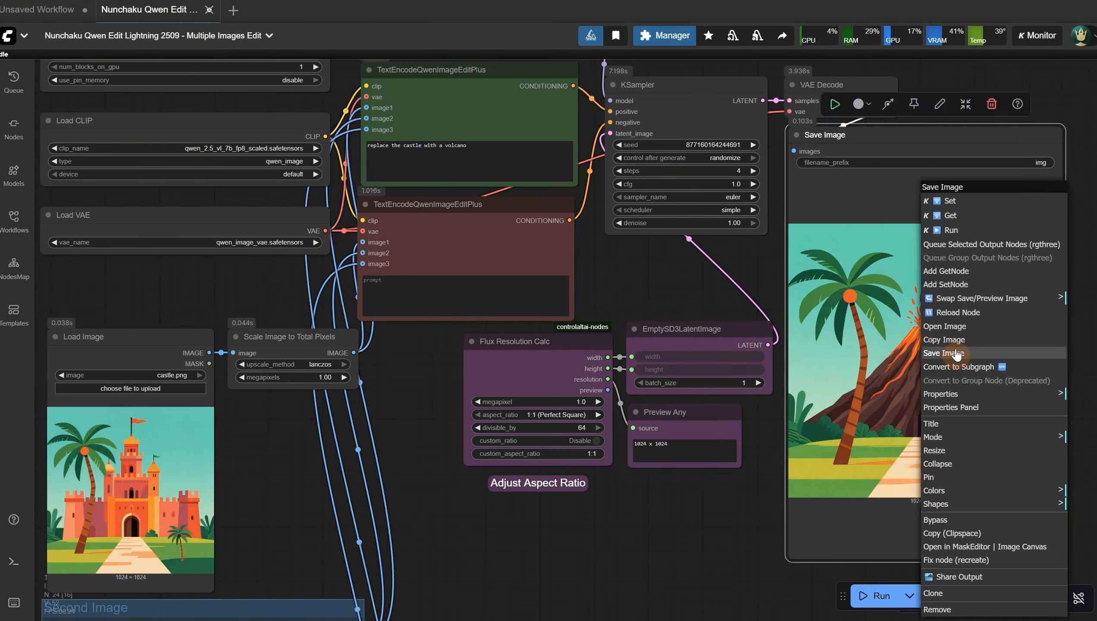
click(138, 450)
key(ctrl+v)
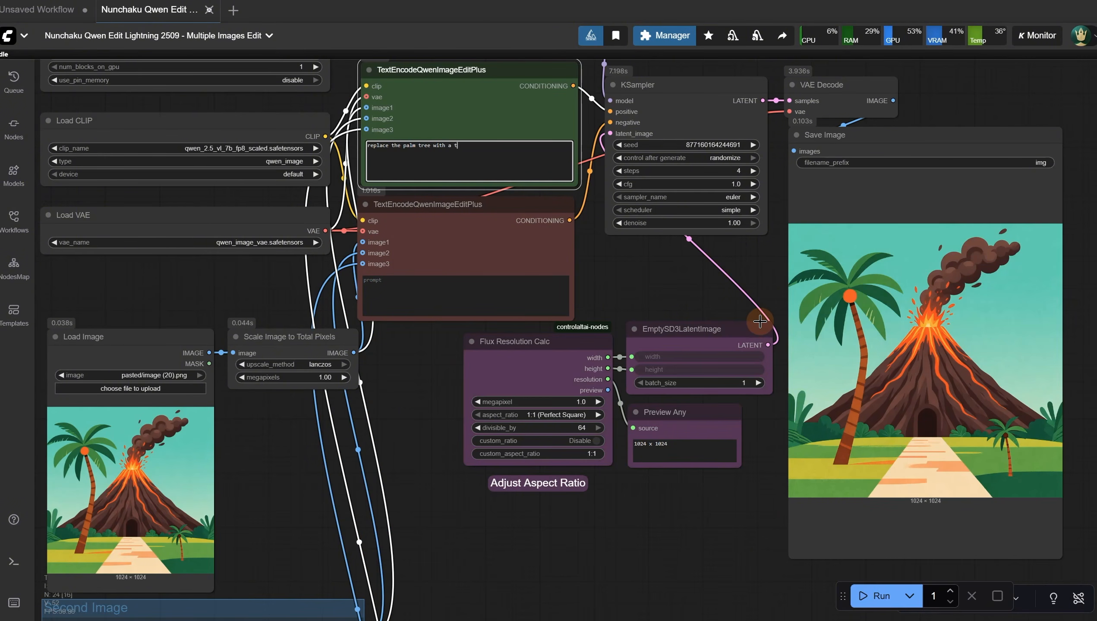
Step: Complete the positive prompt as "replace the palm tree with a tower" and run the workflow
text(ower)
click(869, 598)
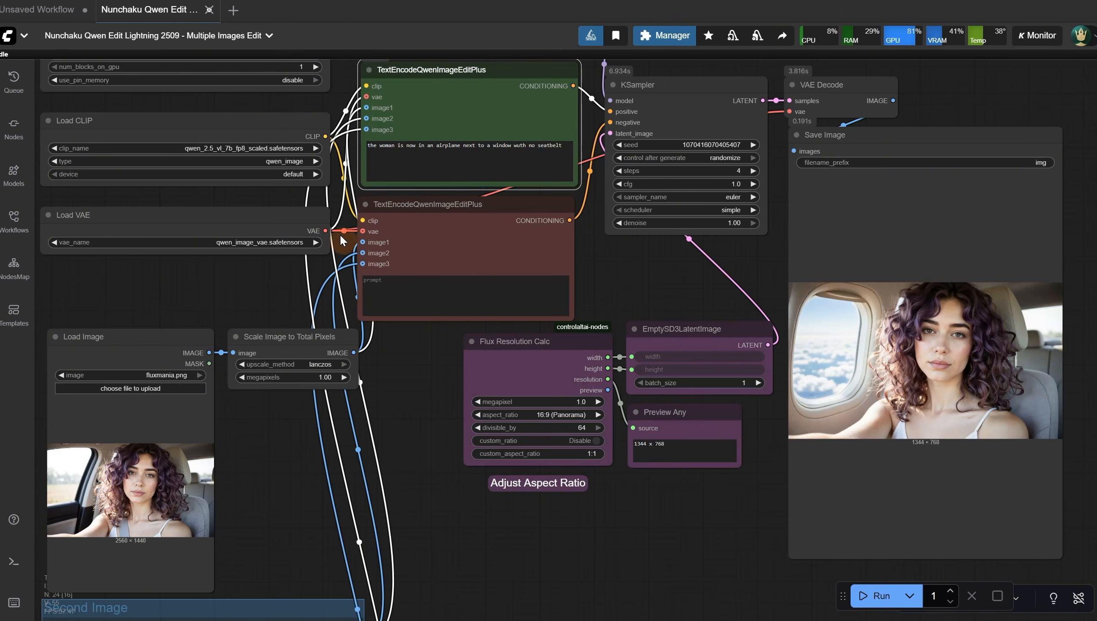
click(578, 158)
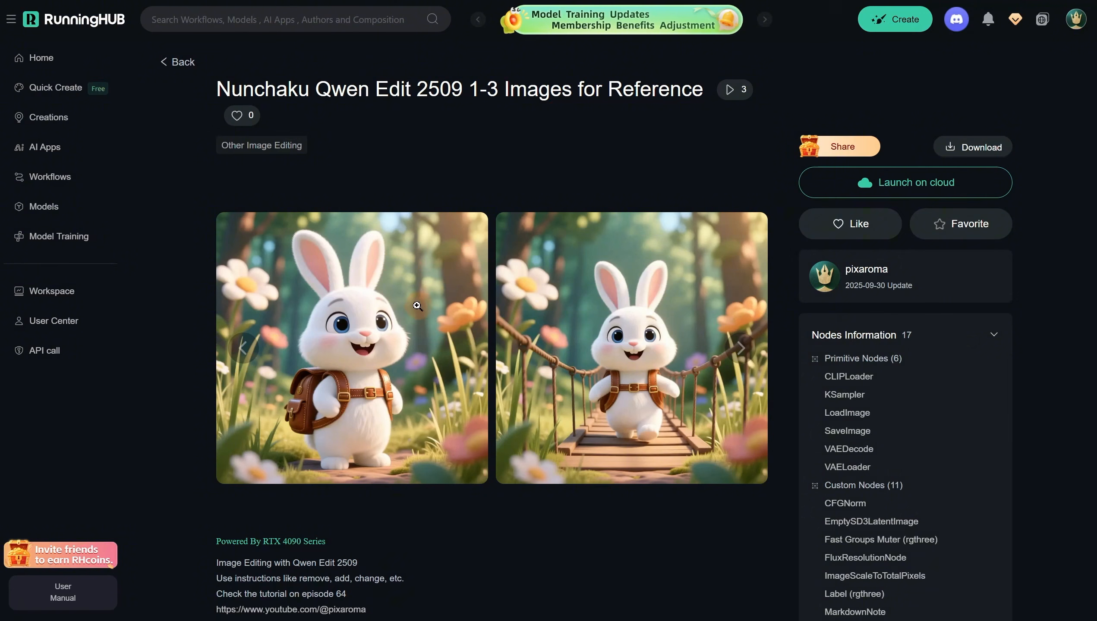
Step: Launch the Nunchaku Qwen Edit 2509 workflow on the cloud and upload Dog.png into its first Load Image node
click(902, 183)
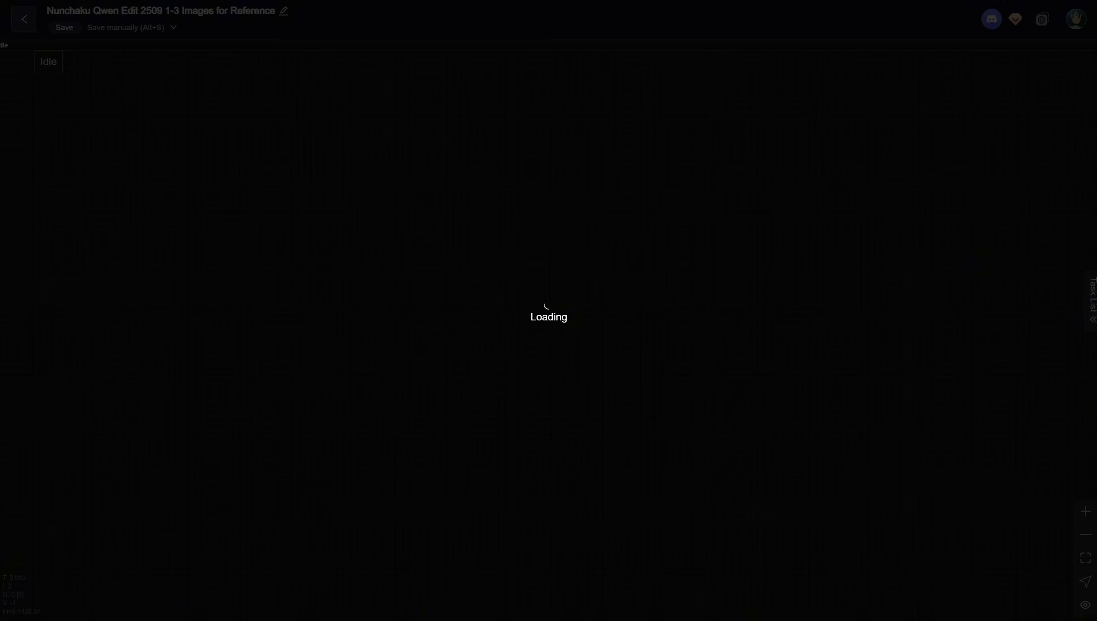
scroll(209, 216, up, 6)
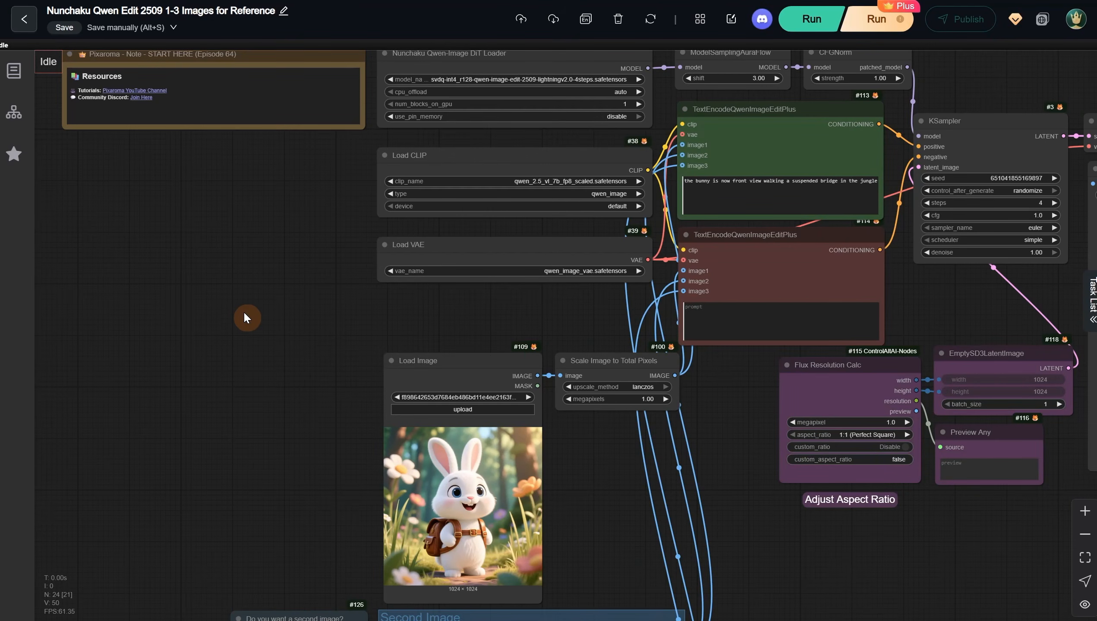
drag(244, 312, 213, 123)
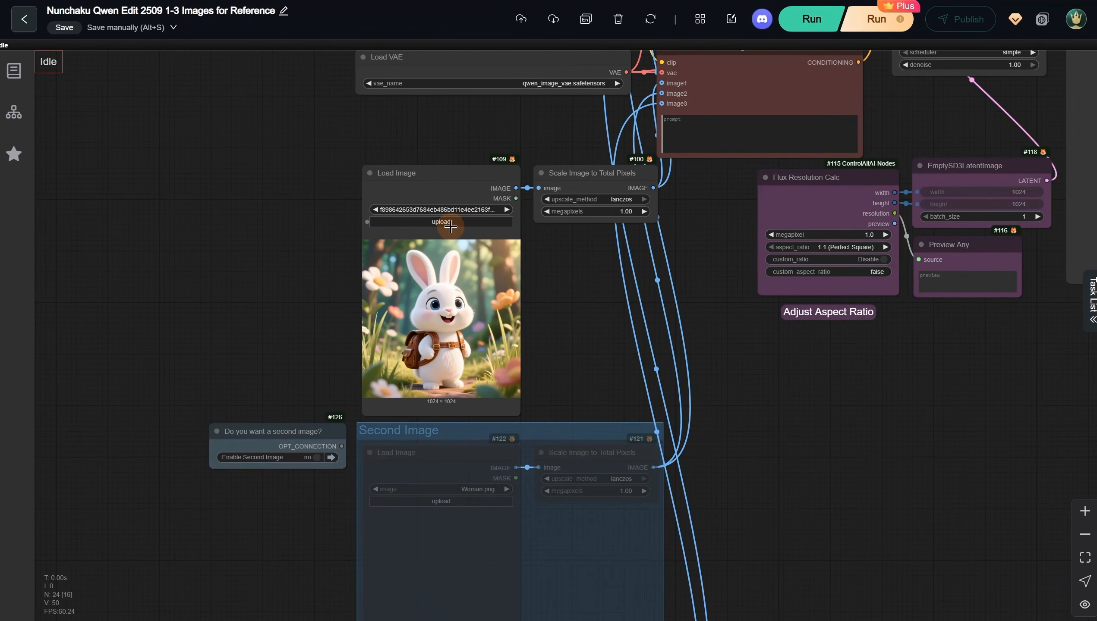
click(450, 226)
click(510, 41)
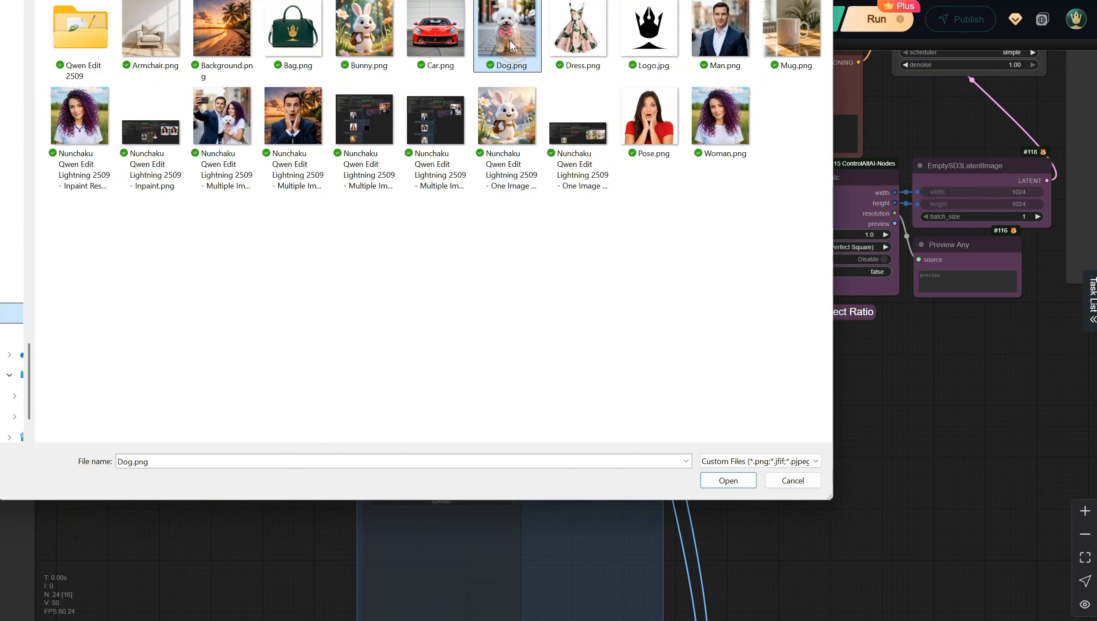
double_click(509, 41)
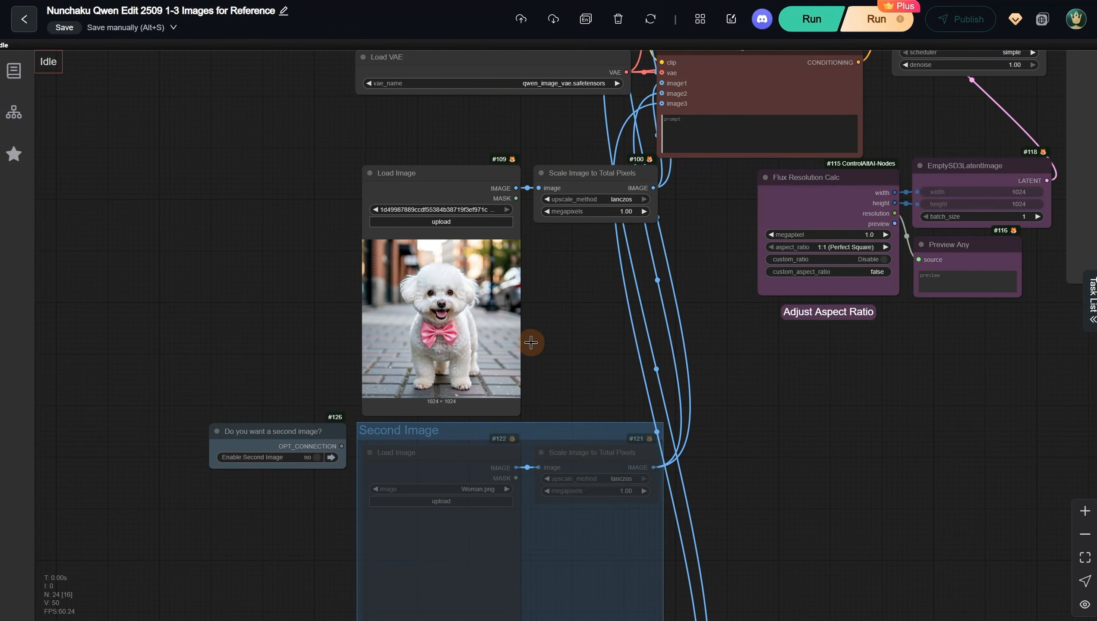
Step: Switch Enable Second Image and Enable Third Image on and back off again
drag(564, 377, 625, 96)
click(380, 180)
click(380, 180)
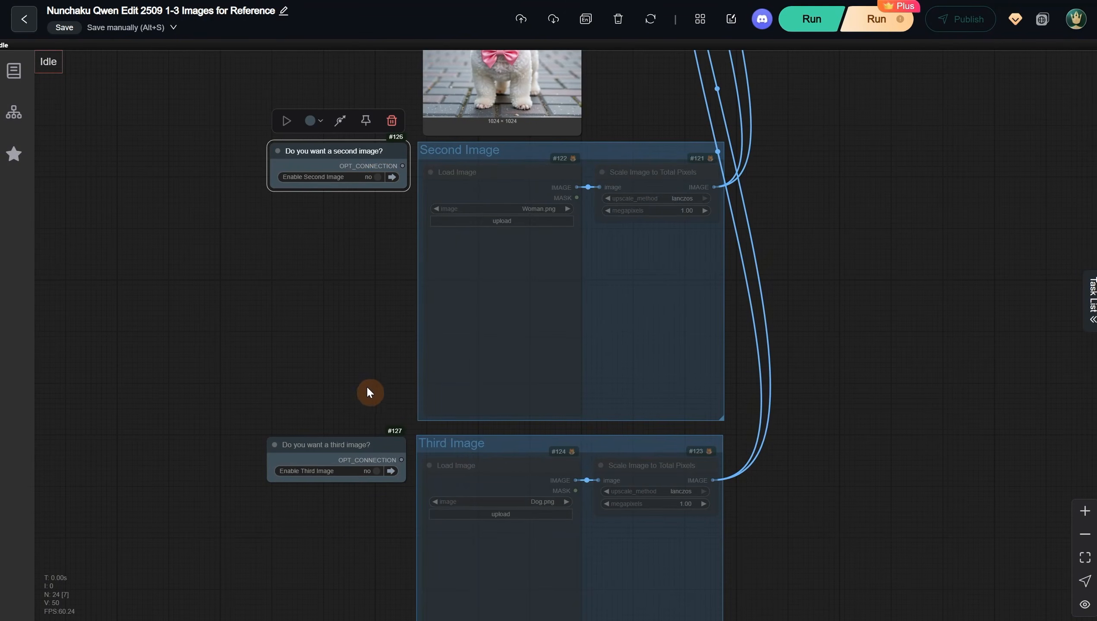
click(368, 469)
click(367, 469)
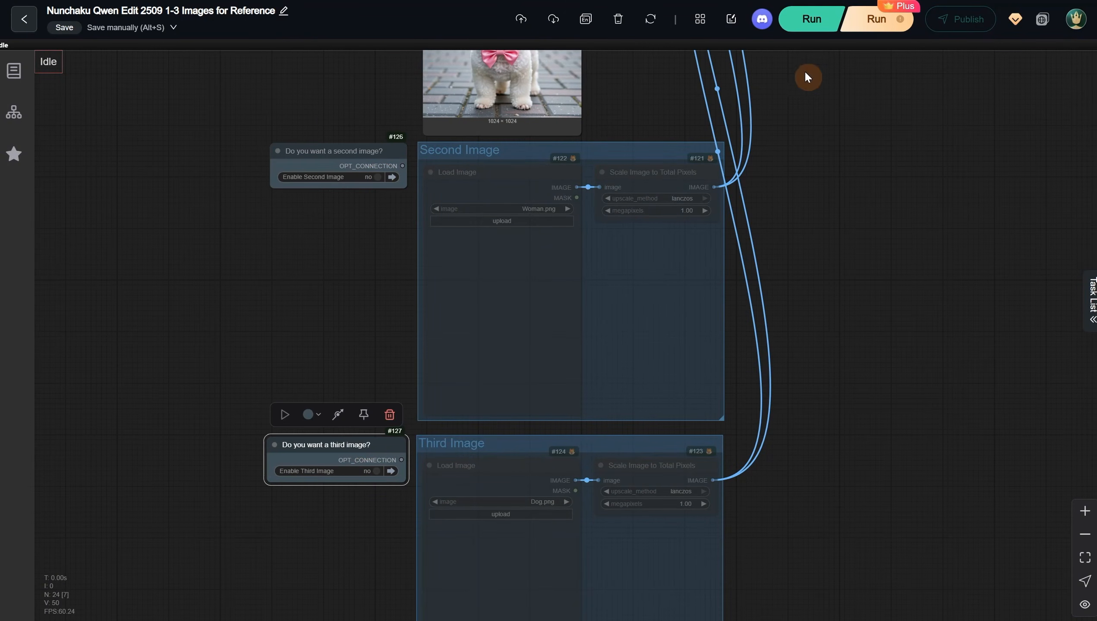
Step: Replace the positive prompt with "the dog is wearing a pirate outfit"
drag(618, 170, 480, 532)
scroll(729, 188, up, 2)
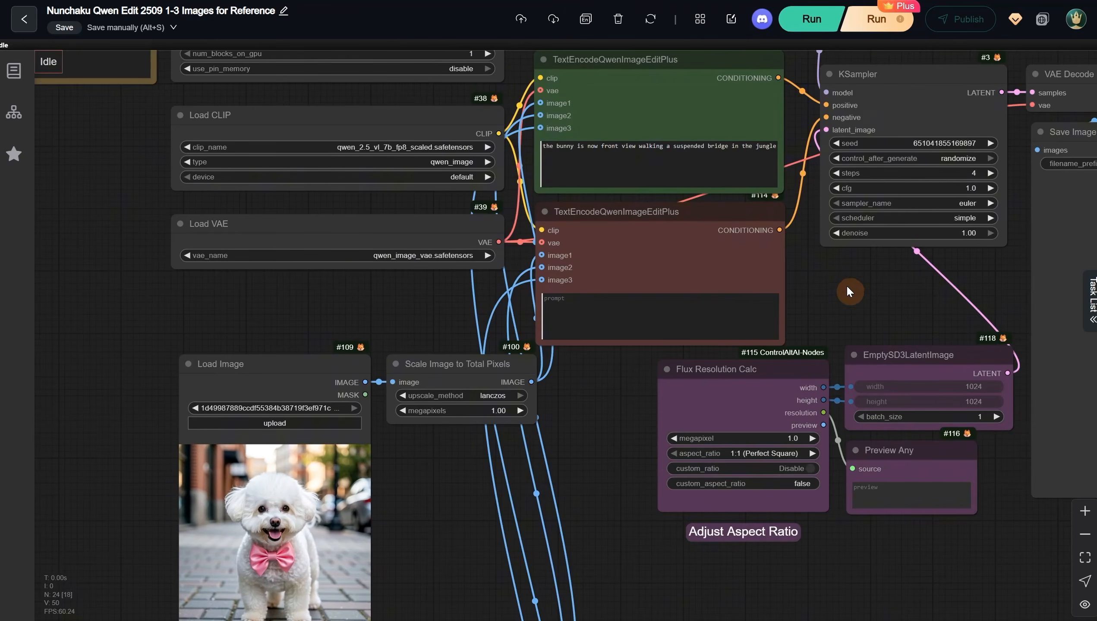
drag(847, 292, 814, 320)
scroll(654, 231, up, 5)
click(655, 215)
key(ctrl+a)
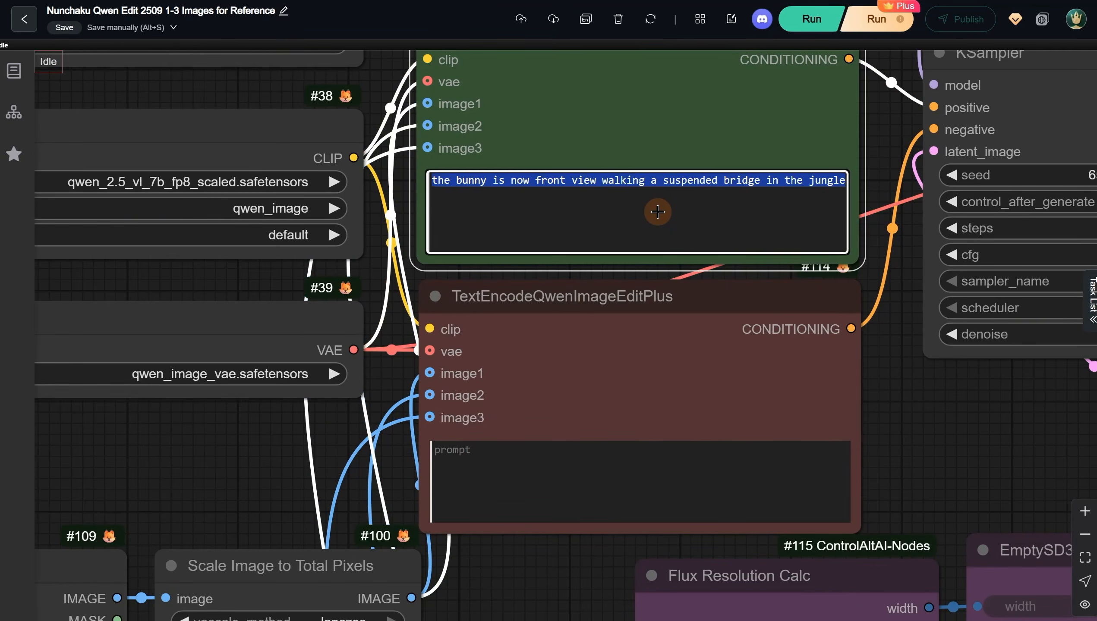
text(te)
key(BackSpace)
text(he dog is wearing a pirate outfit)
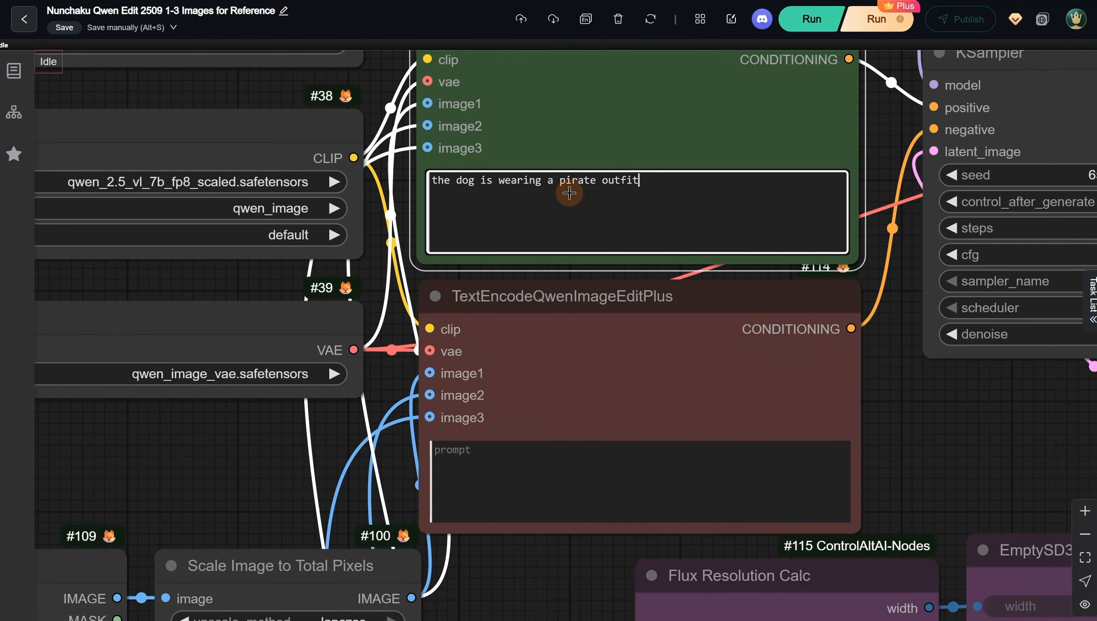
Step: Choose 1:1 (Perfect Square) as the aspect ratio in Flux Resolution Calc and run the workflow with the Plus option
scroll(561, 192, down, 8)
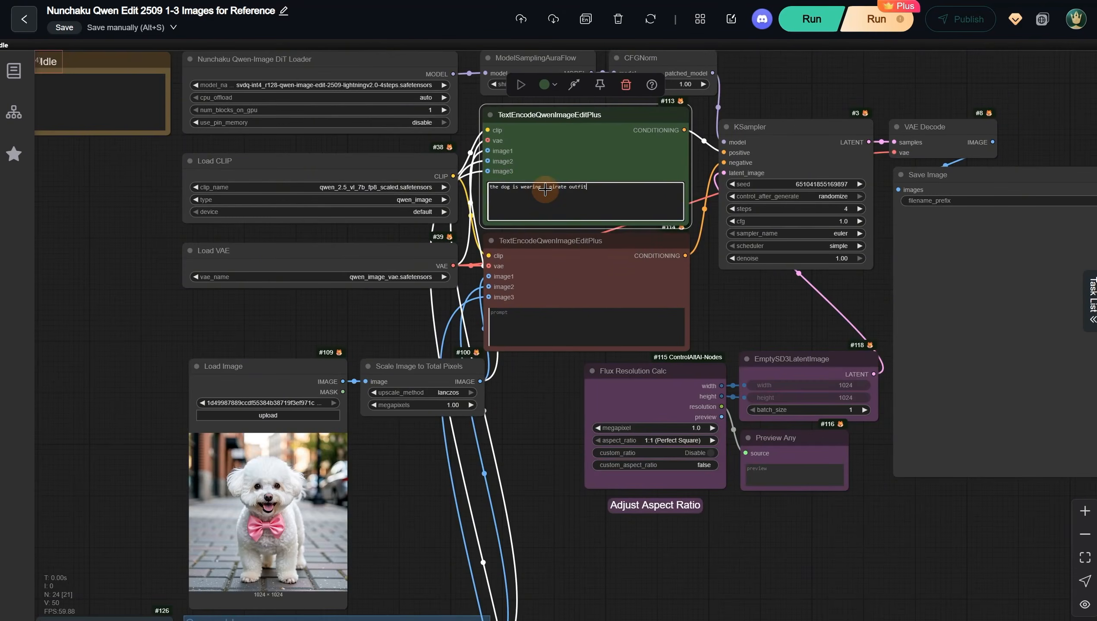
scroll(599, 481, up, 1)
drag(504, 440, 505, 352)
click(661, 348)
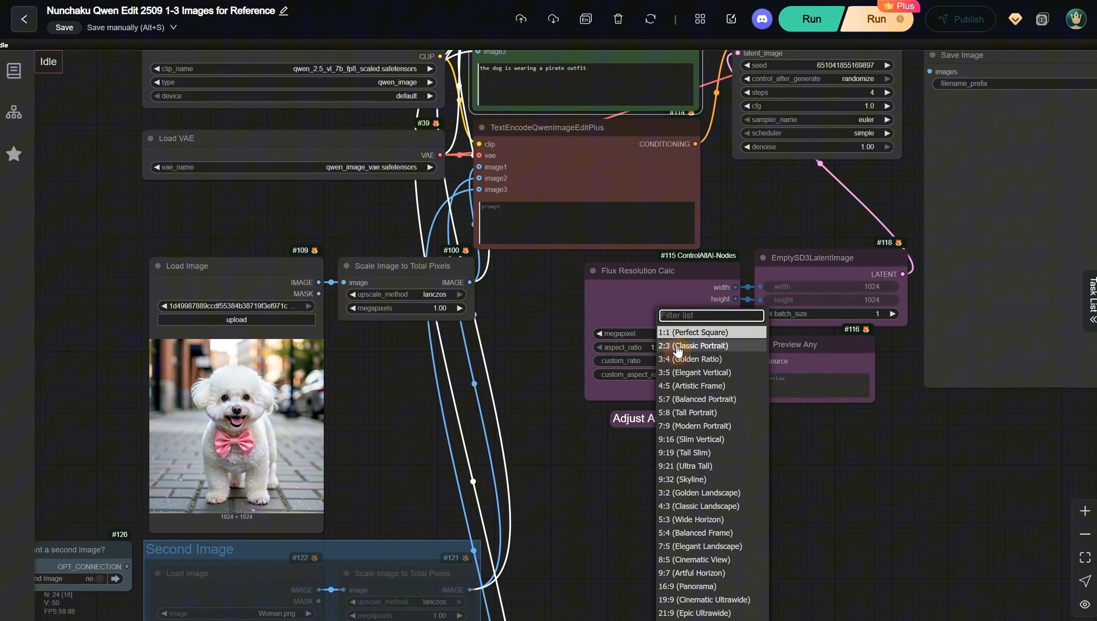
click(705, 332)
drag(924, 428, 707, 534)
click(877, 28)
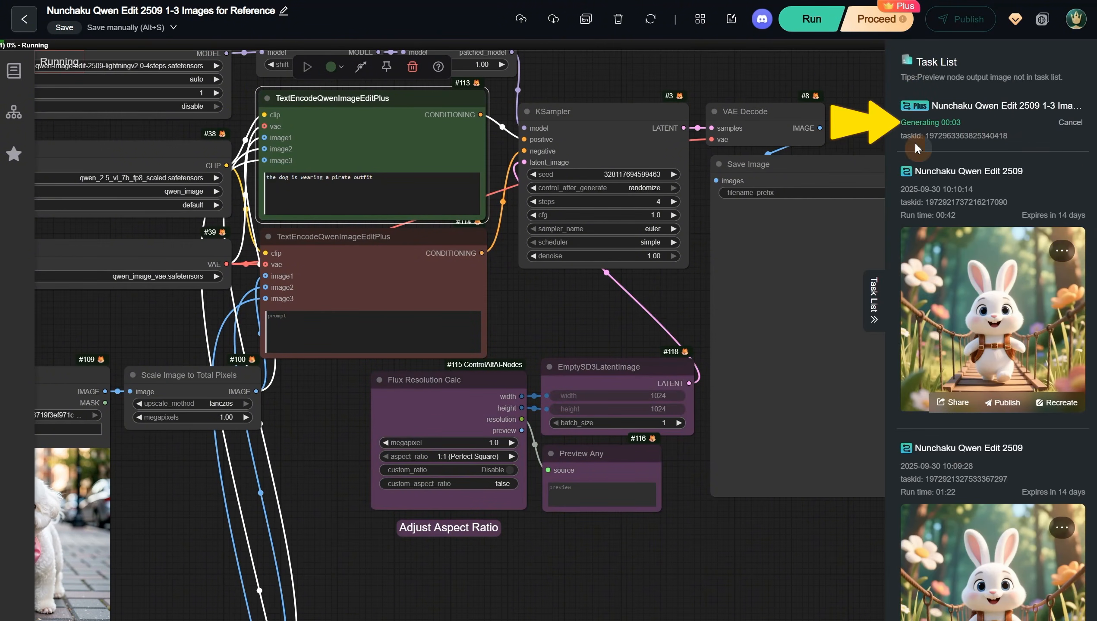
Step: Follow the running workflow, examine the generated dog image and open the options of the newest result in the task list
scroll(608, 94, down, 3)
drag(608, 94, 732, 105)
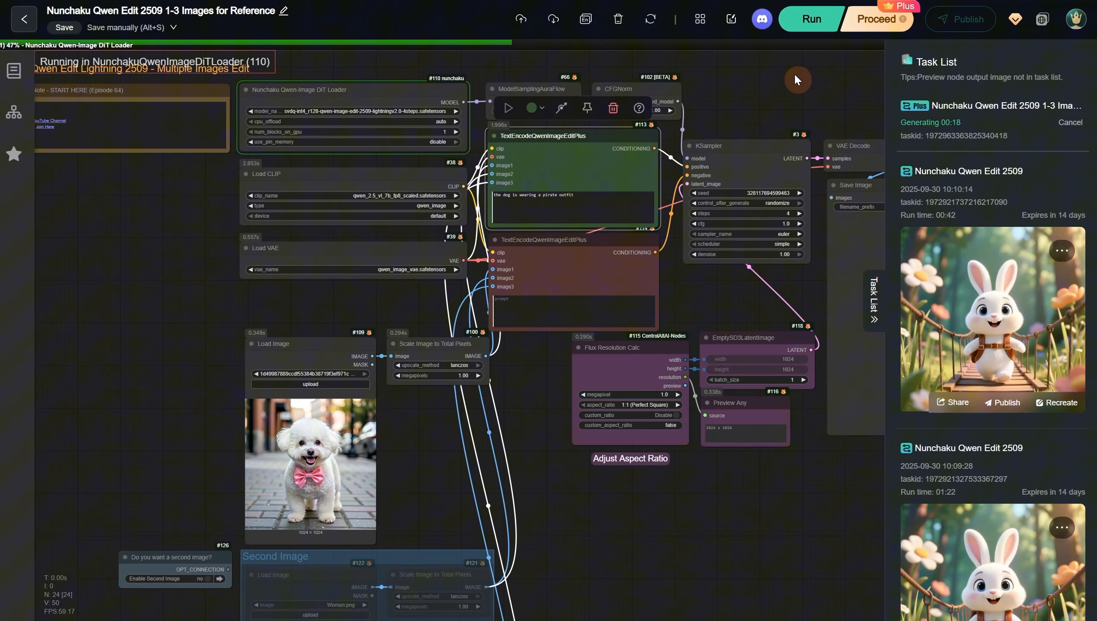
drag(795, 73, 600, 106)
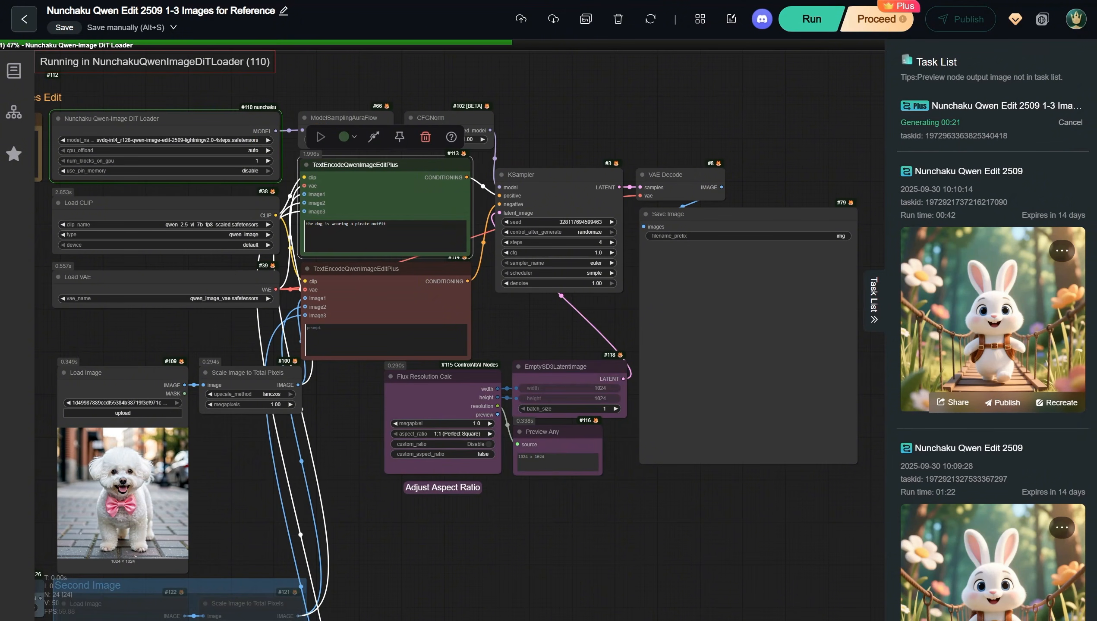
scroll(755, 464, up, 5)
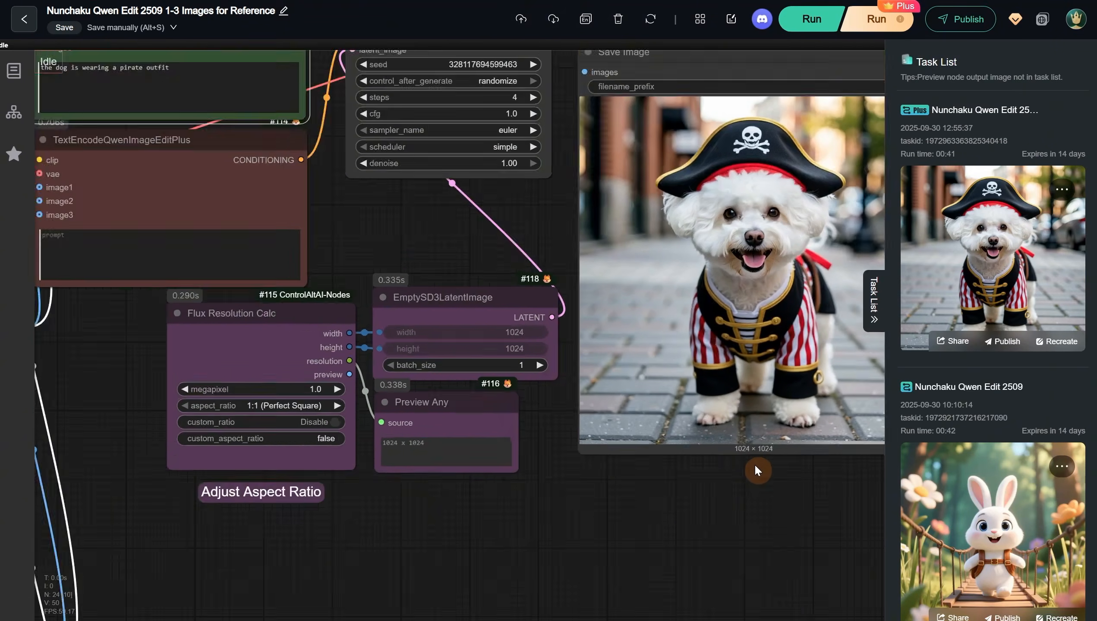
scroll(588, 532, down, 6)
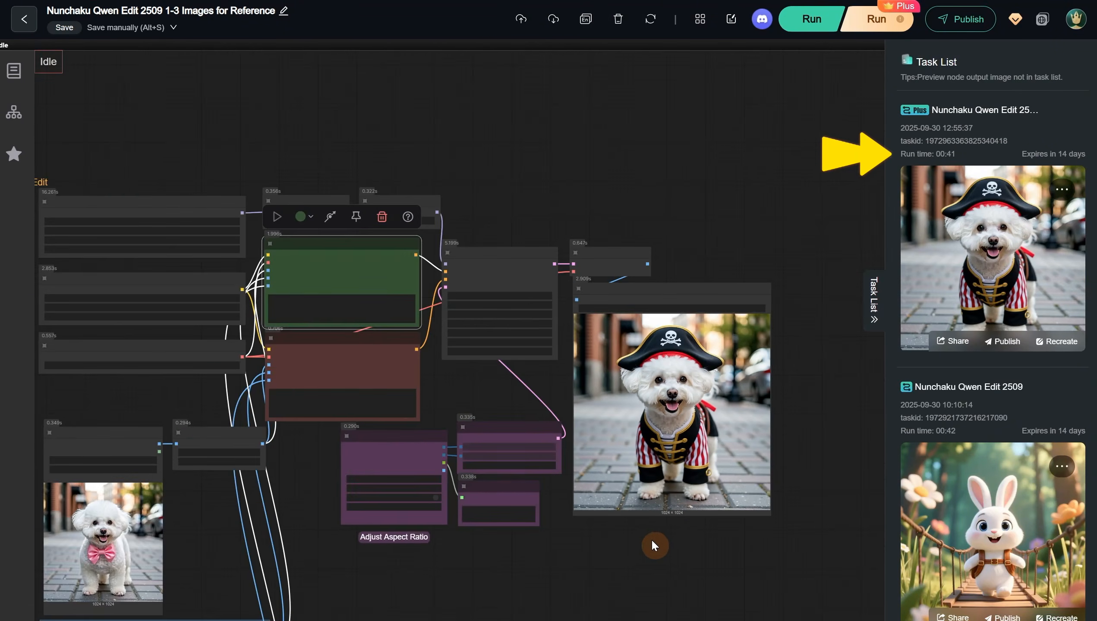
drag(652, 544, 716, 412)
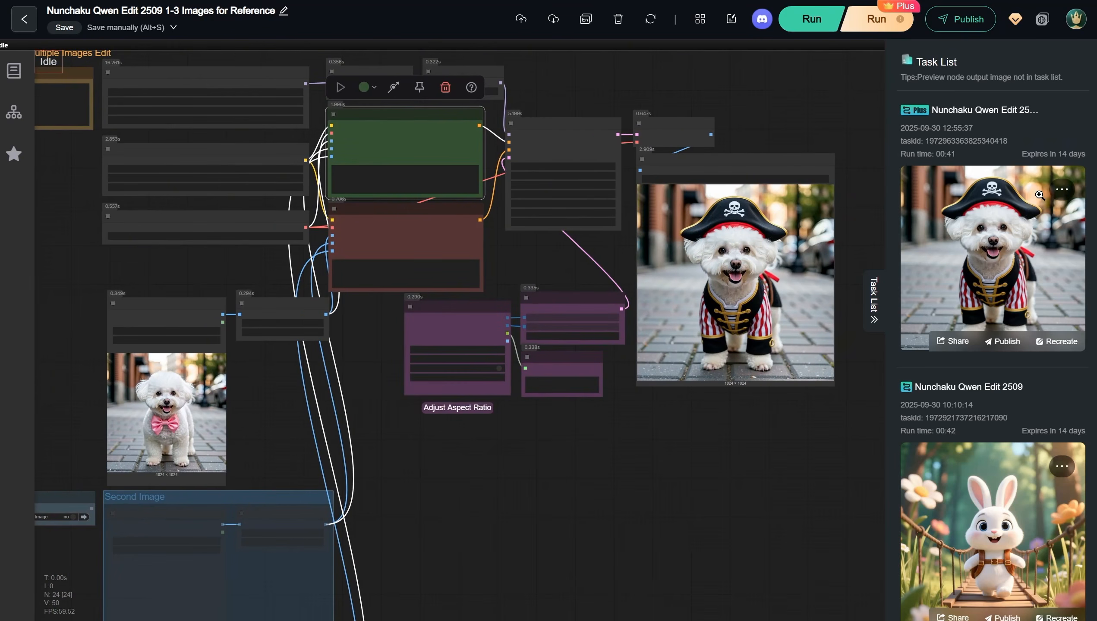
click(1062, 190)
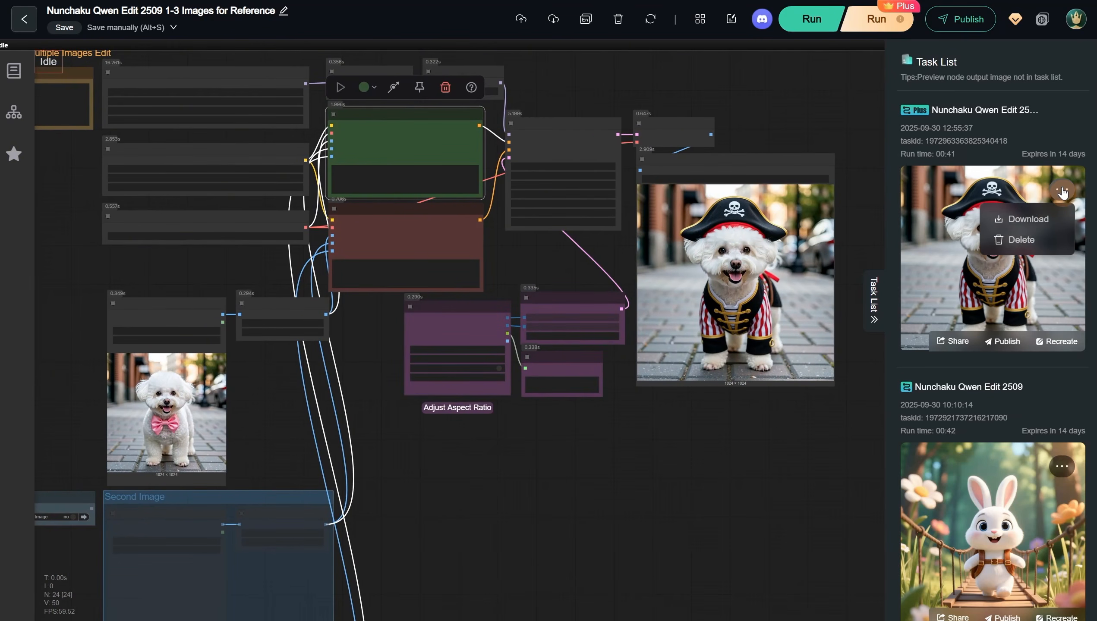
Step: Copy the generated pirate dog picture from Save Image and paste it into the first Load Image node
mouse_move(668, 480)
mouse_down()
mouse_move(724, 465)
mouse_move(663, 480)
mouse_up()
right_click(706, 270)
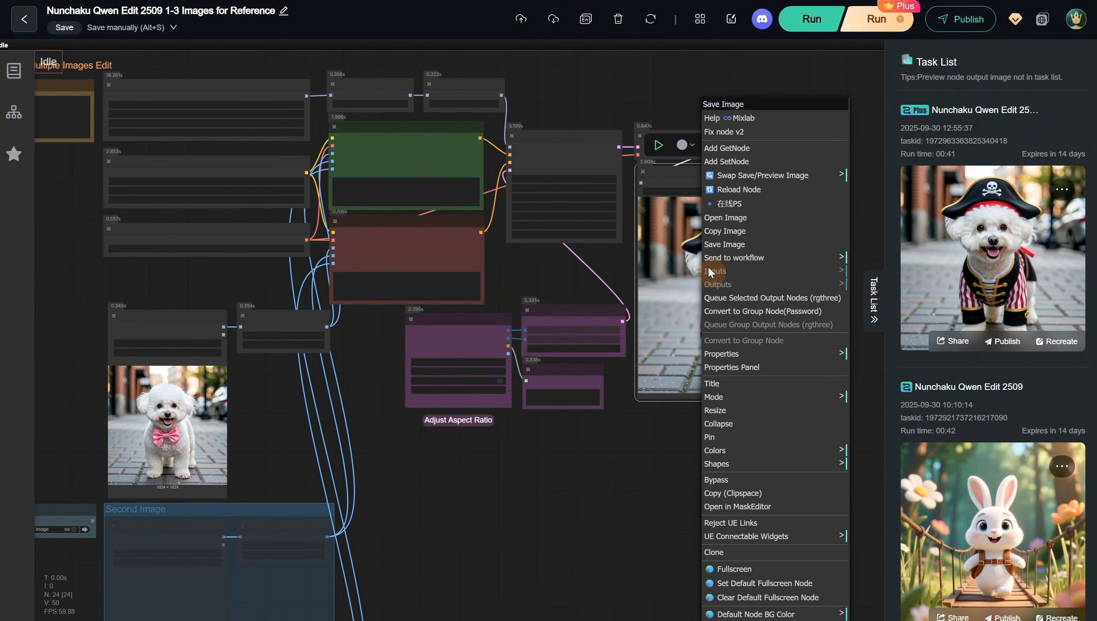
click(738, 232)
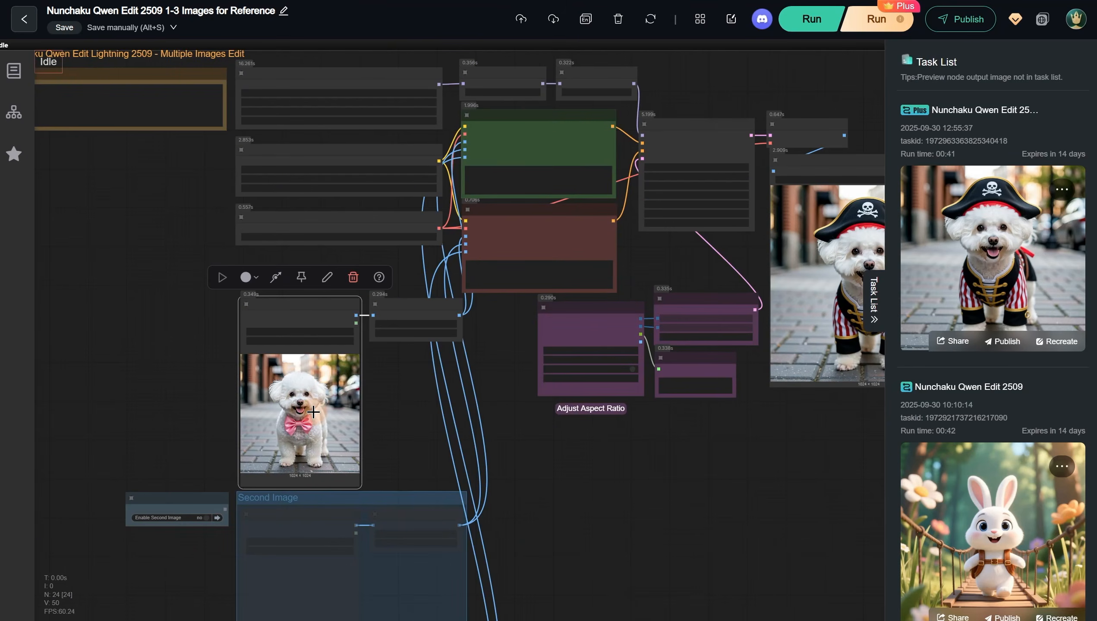
scroll(314, 412, up, 3)
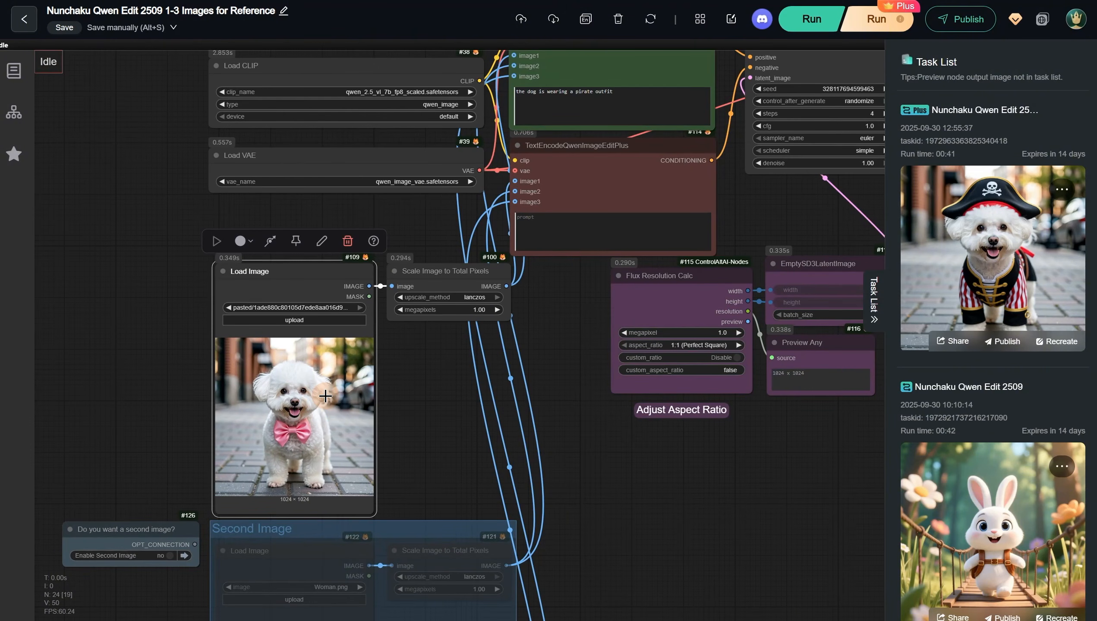
drag(553, 325, 520, 417)
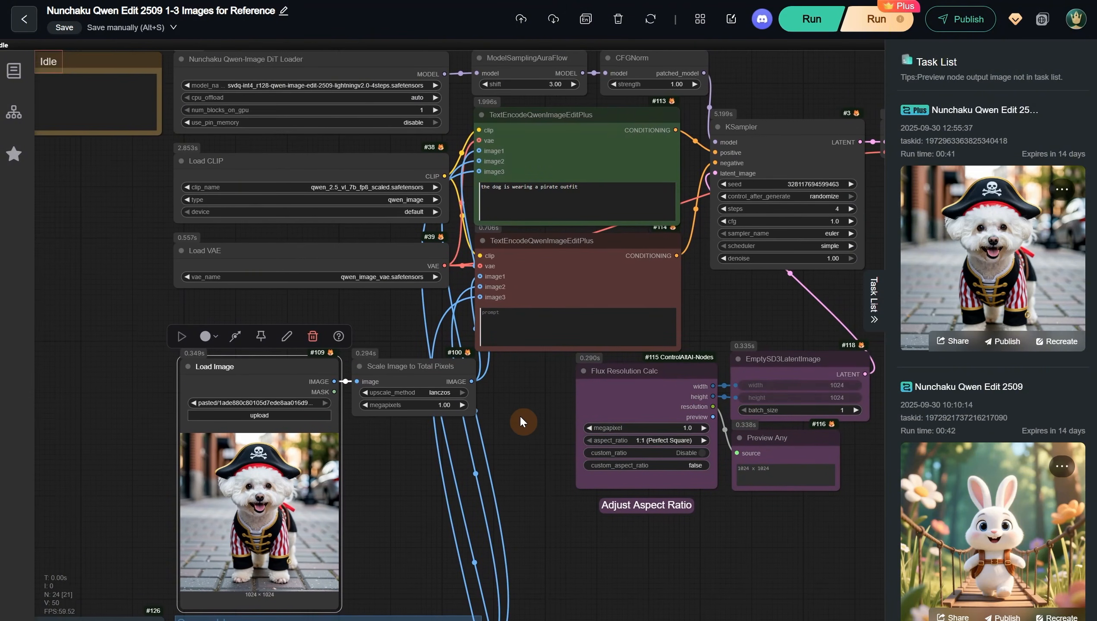
Step: Replace the positive prompt with "replace the background with the deck of a pirate ship, the dog is the captain of that pirate ship" and run with Plus
scroll(583, 191, up, 5)
triple_click(413, 188)
text(replace the background with the deck of a pira)
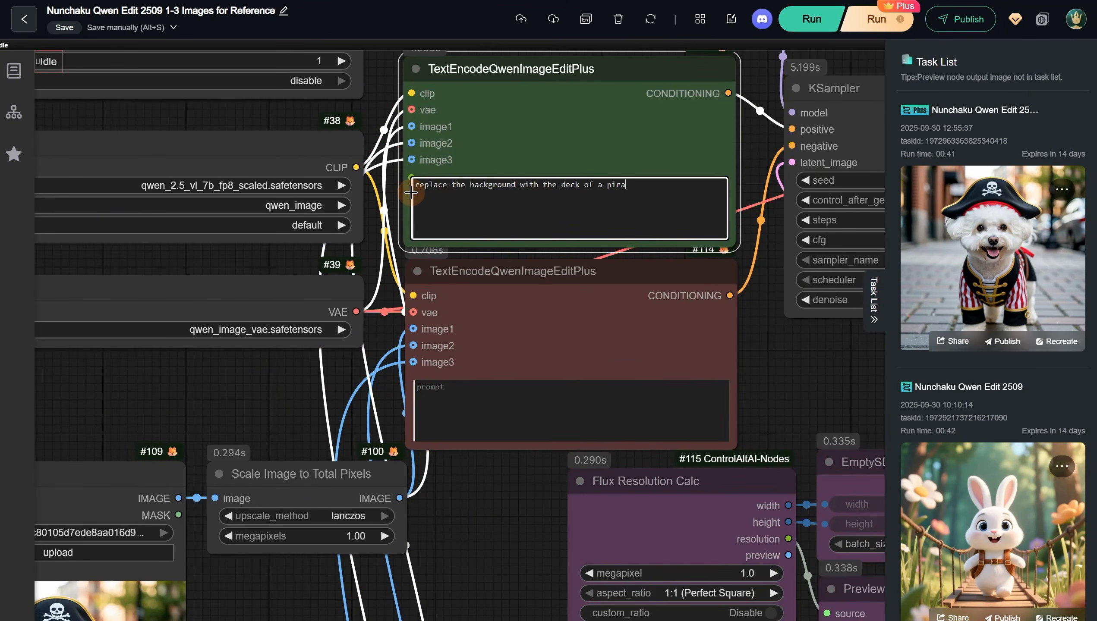
text(te ship, the dog is the captain of that pirate ship)
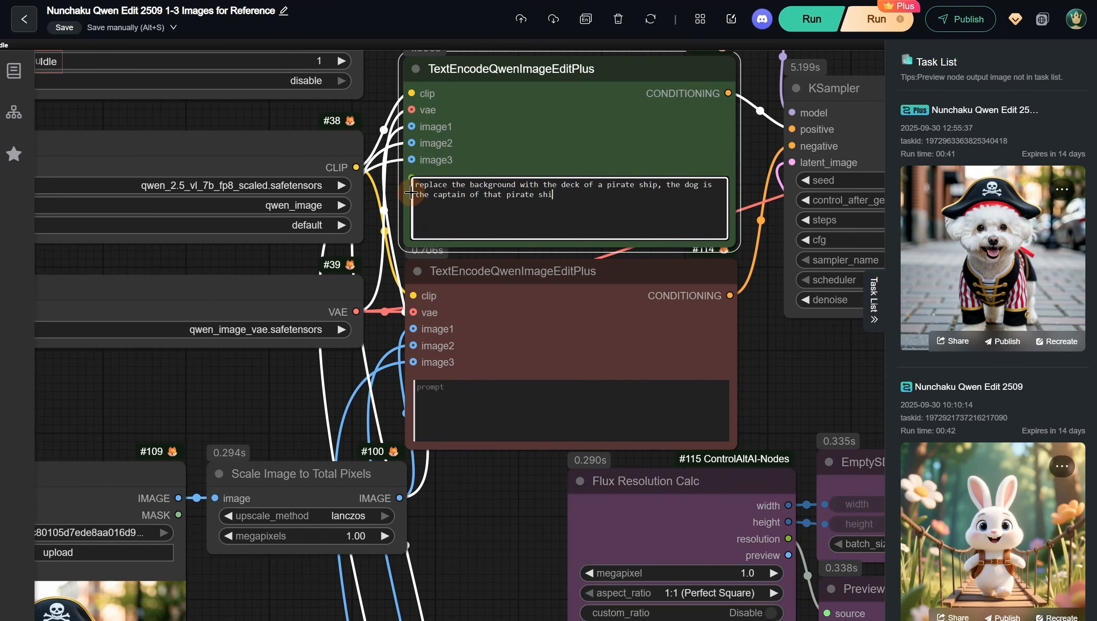
click(886, 17)
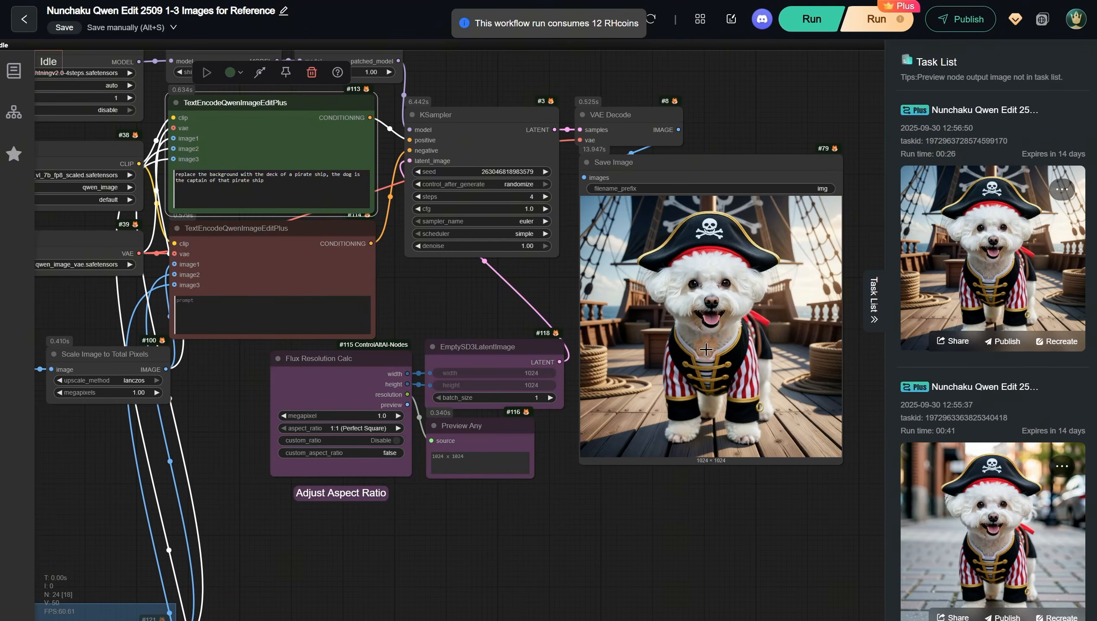
Step: Check the pirate ship result, and load the "Nunchaku Qwen Edit Lightning 2509 - Inpaint Res..." picture of the woman as the first image
scroll(729, 222, down, 1)
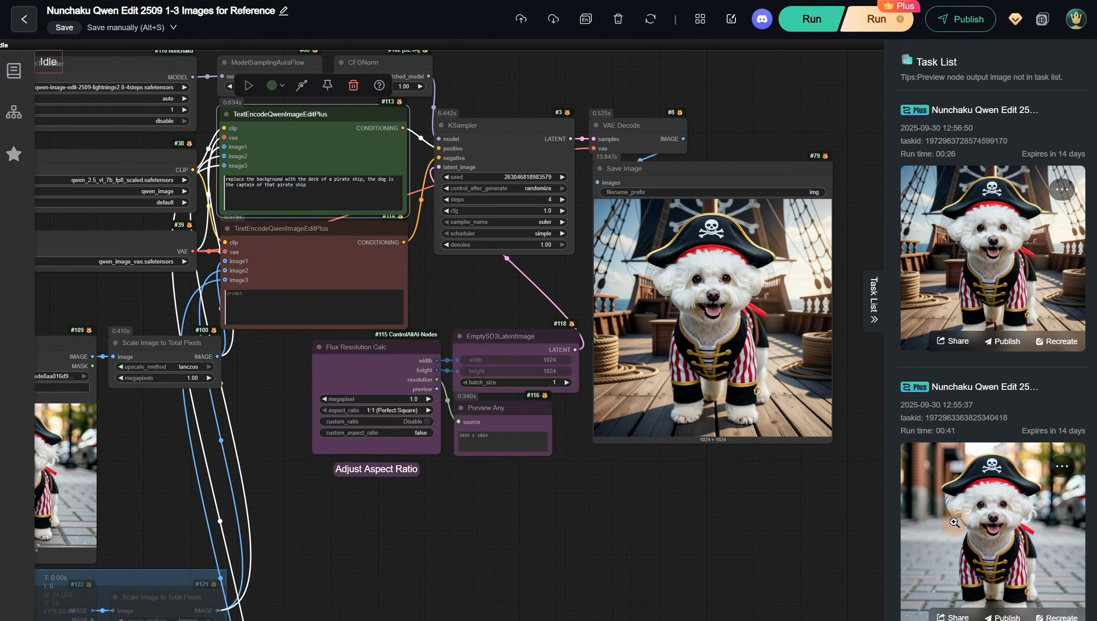
scroll(606, 497, up, 2)
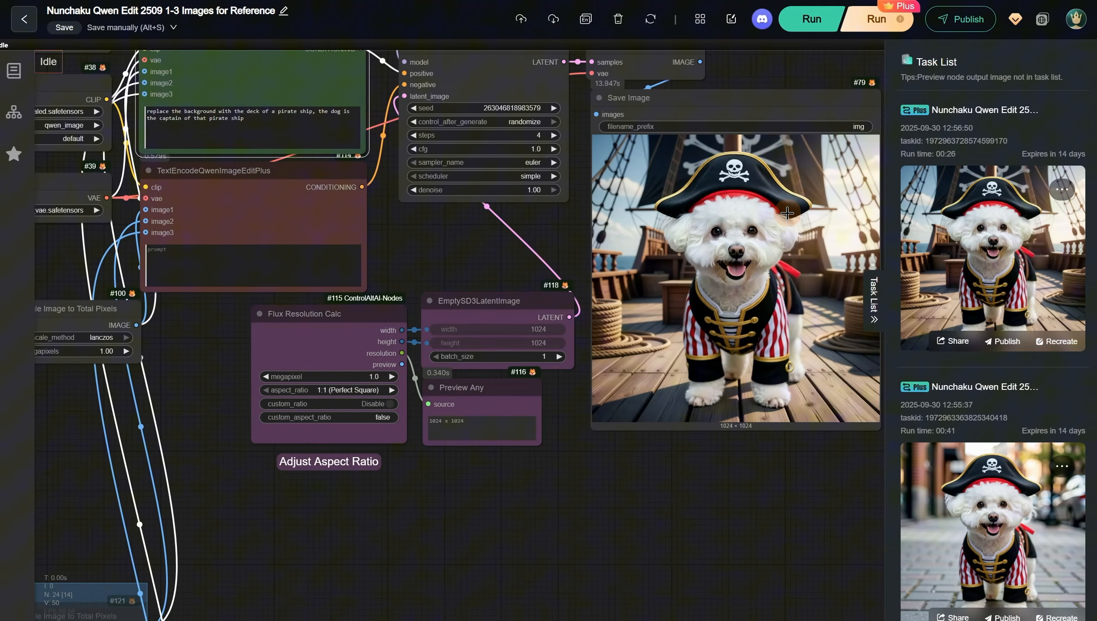
scroll(746, 280, down, 2)
scroll(666, 432, down, 2)
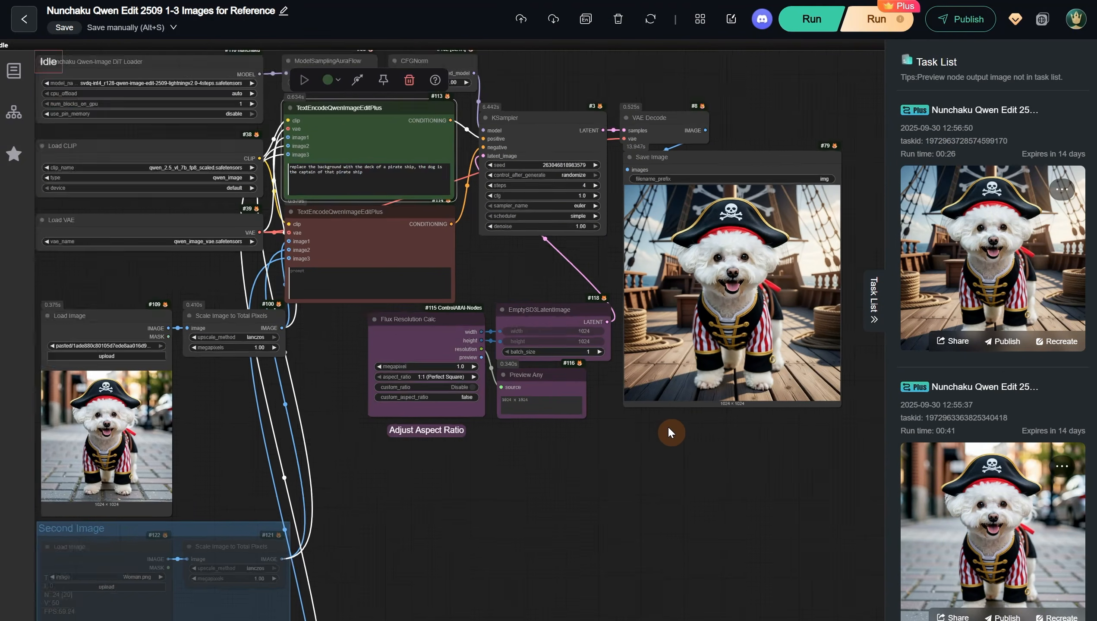
drag(658, 434, 938, 354)
scroll(516, 289, up, 9)
click(375, 278)
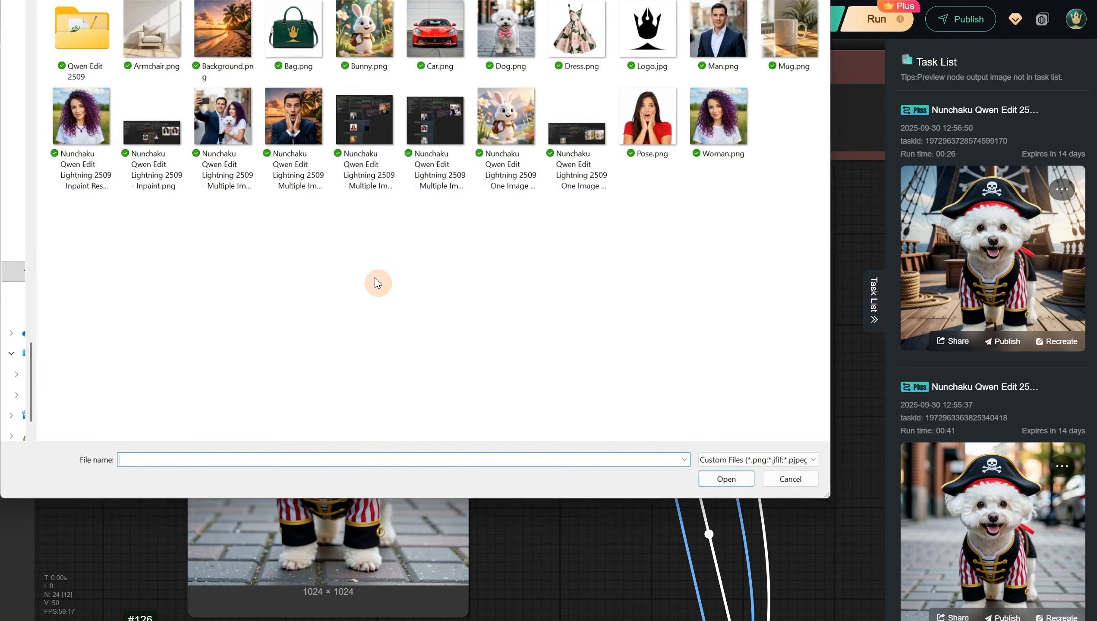
double_click(78, 119)
Step: Replace the positive prompt with "the woman is wearing a vintage outfit on the street, retro, steampunk" and run the workflow
drag(547, 304, 257, 494)
scroll(592, 298, down, 4)
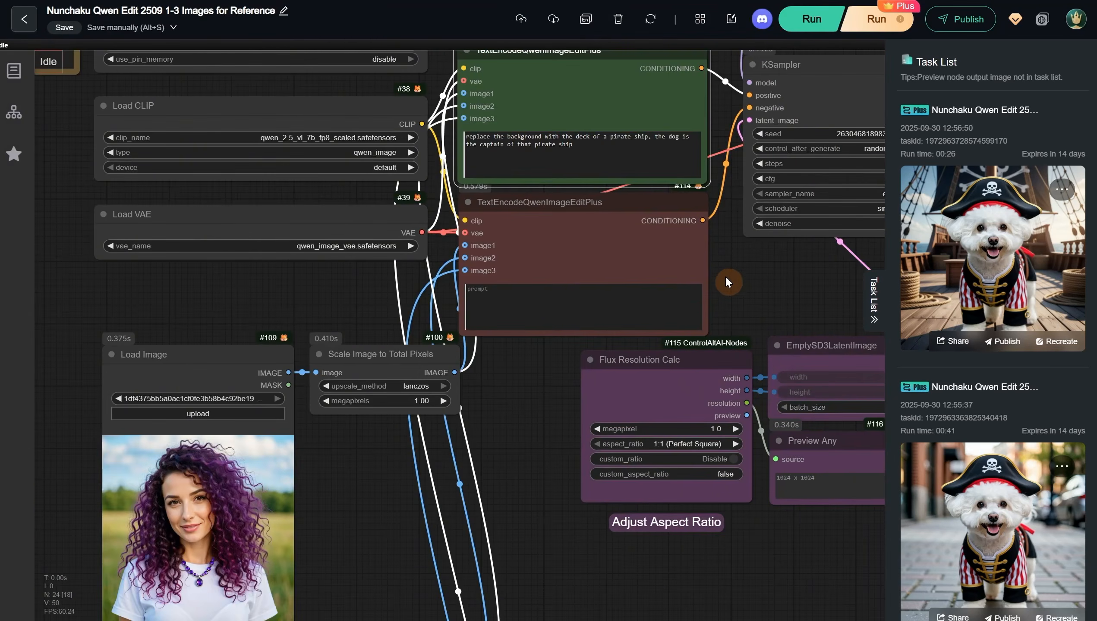
scroll(691, 55, up, 7)
drag(638, 268, 223, 224)
text(the woman )
text(is wearing )
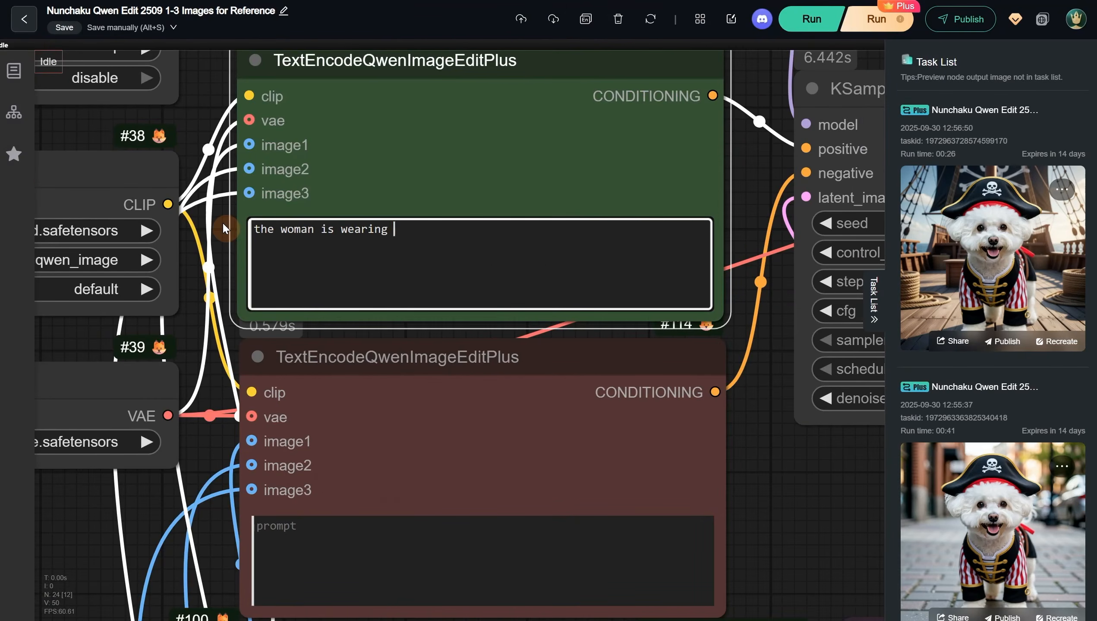
text(a vintage outfit on the street, retro, steampunk)
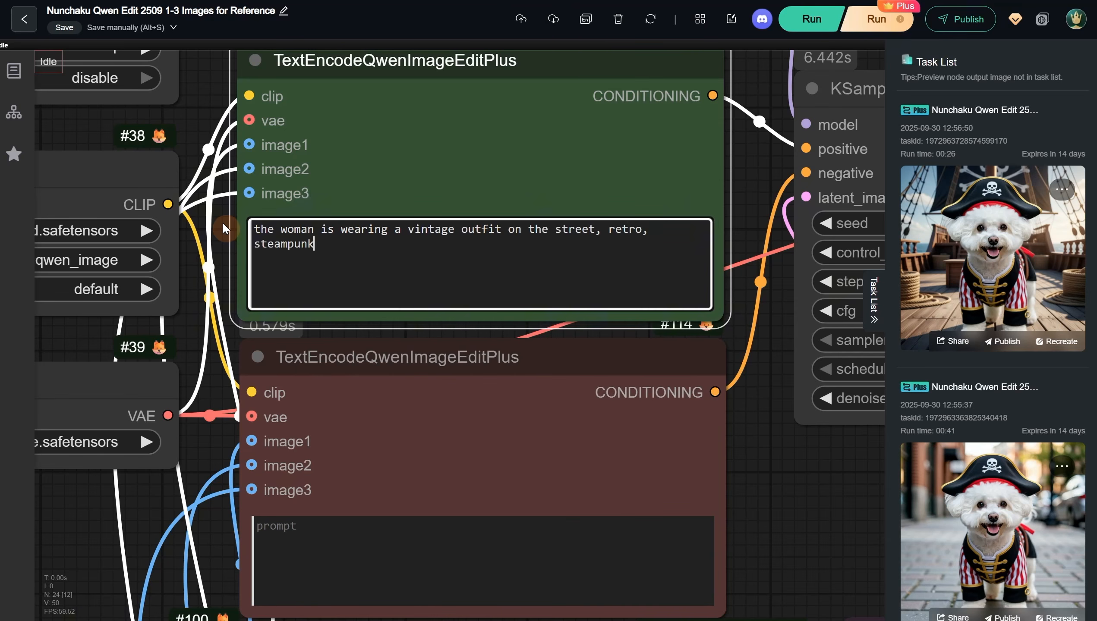
key(ctrl+Return)
Step: Inspect the steampunk result, then enable the second image and load Man.png into its Load Image node
scroll(666, 203, down, 5)
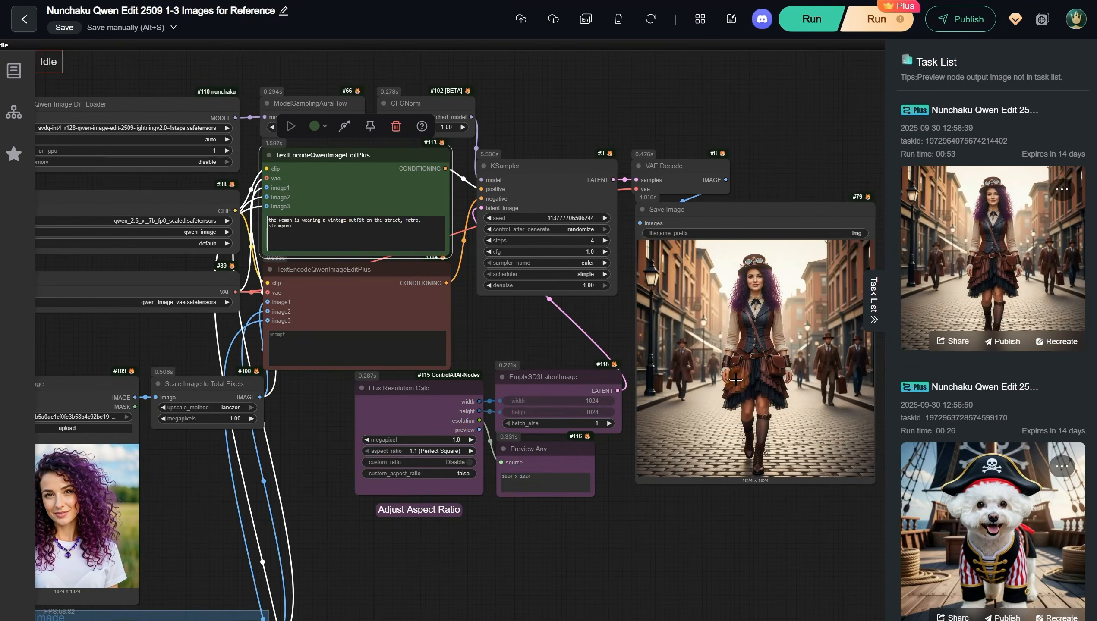
scroll(736, 380, up, 5)
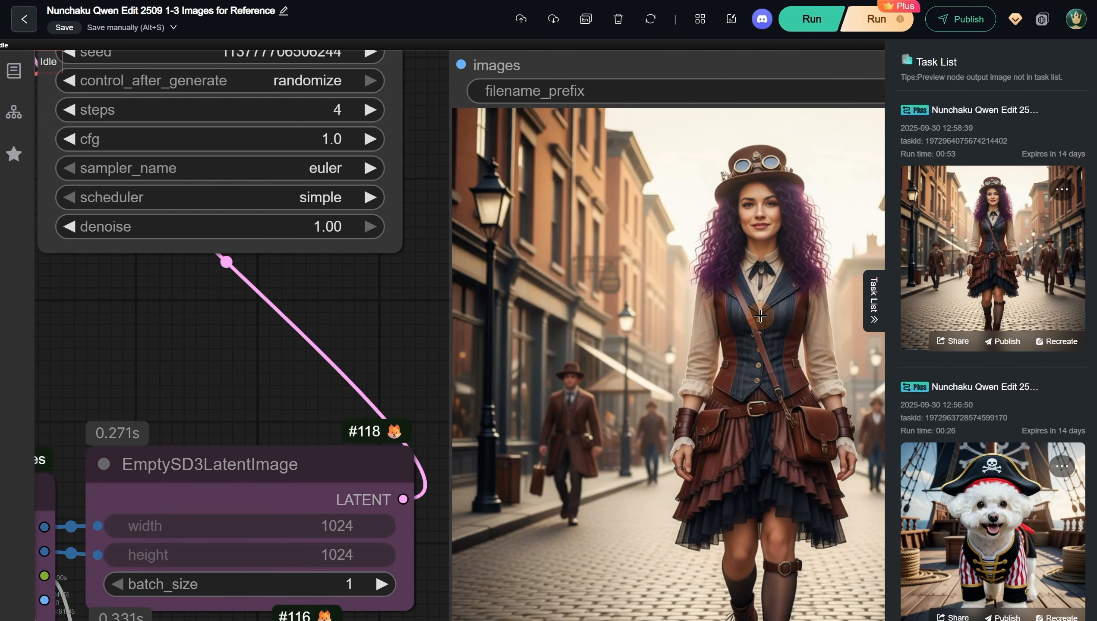
scroll(761, 316, down, 3)
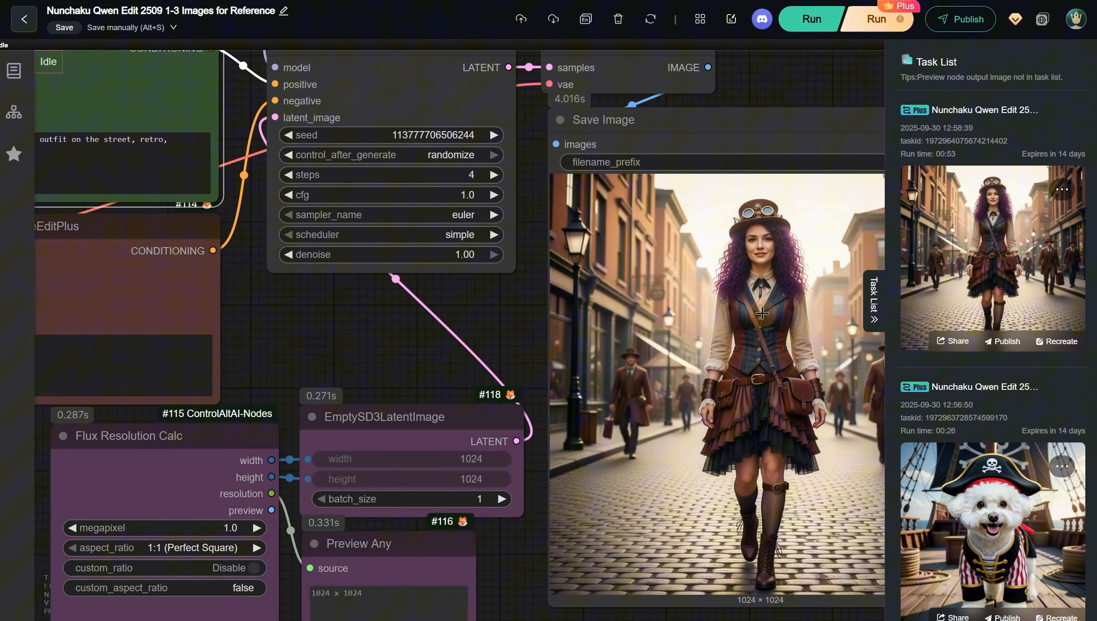
scroll(762, 313, down, 5)
drag(486, 582, 773, 354)
click(329, 397)
scroll(408, 434, up, 2)
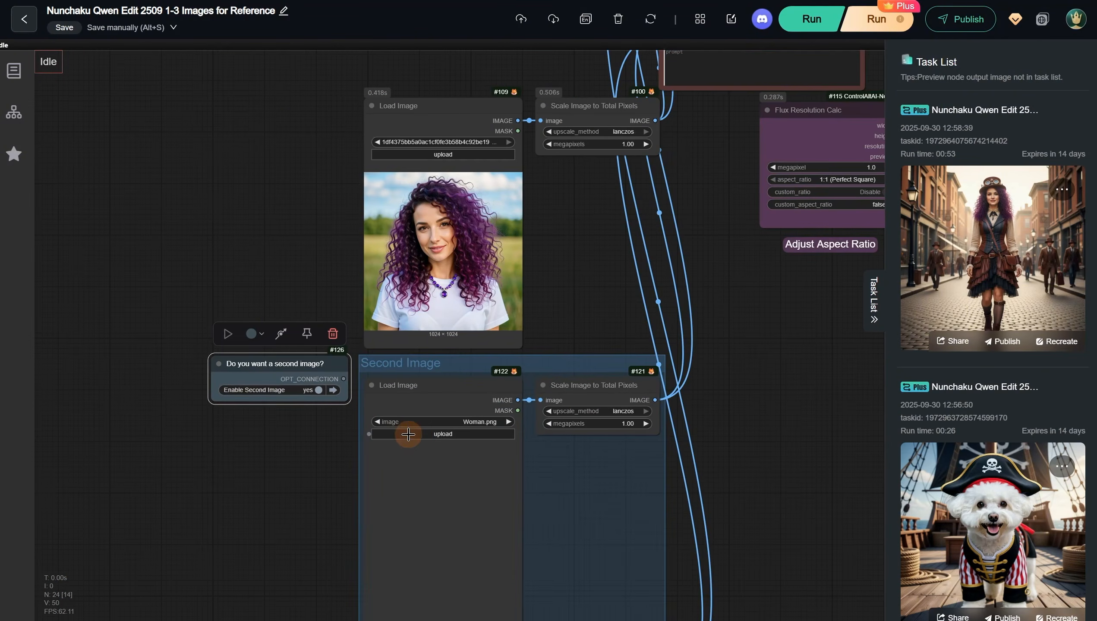
click(408, 434)
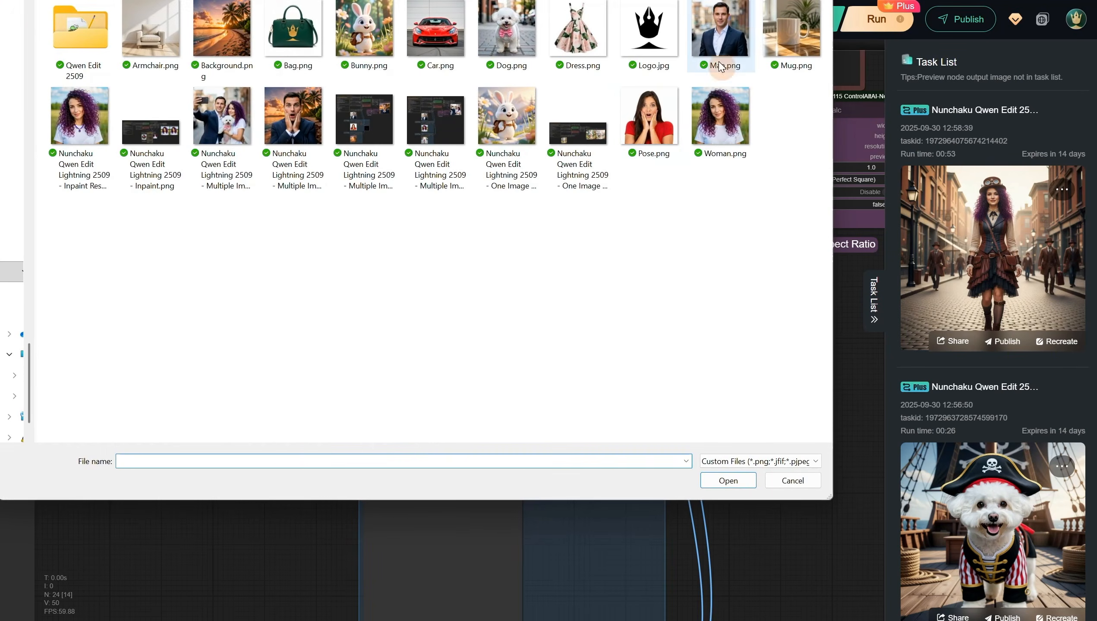
double_click(720, 66)
Step: Replace the positive prompt with "the mand and the woman are inside a car", run the workflow and examine the generated image
drag(620, 157, 523, 514)
scroll(649, 296, up, 7)
click(649, 296)
key(ctrl+a)
text(the mand and the womna)
text( are)
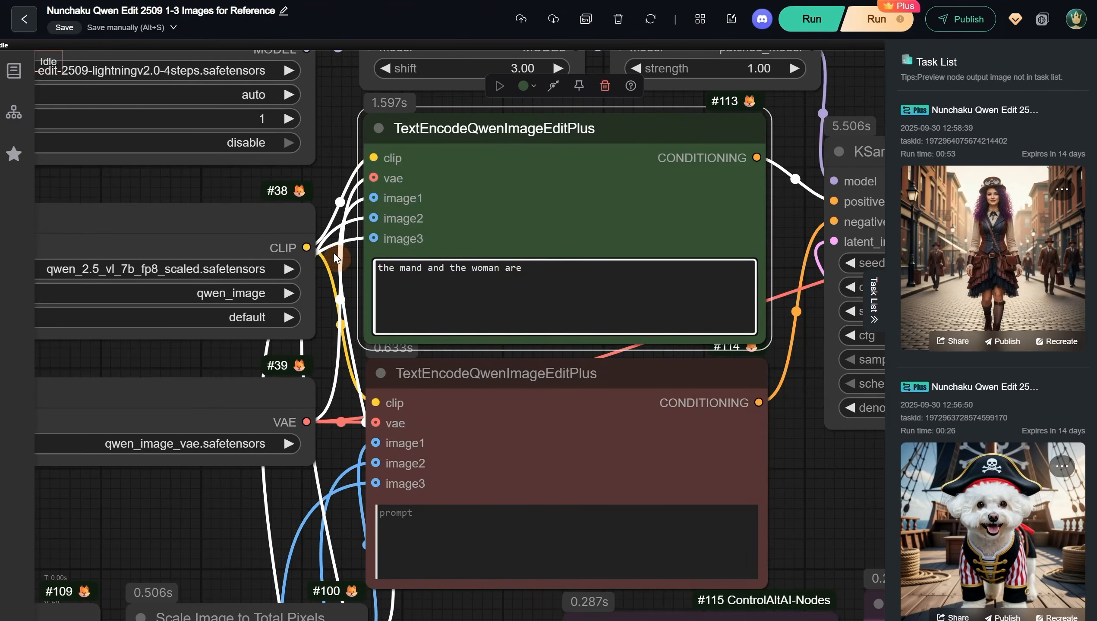
text( inside a car)
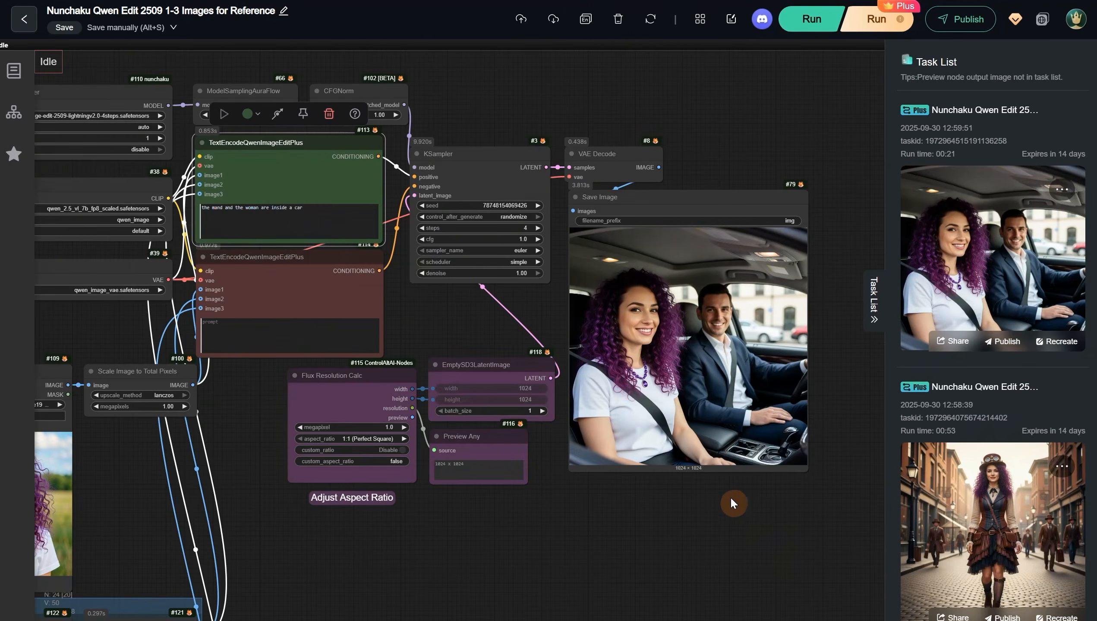
scroll(732, 501, down, 4)
drag(708, 565, 674, 409)
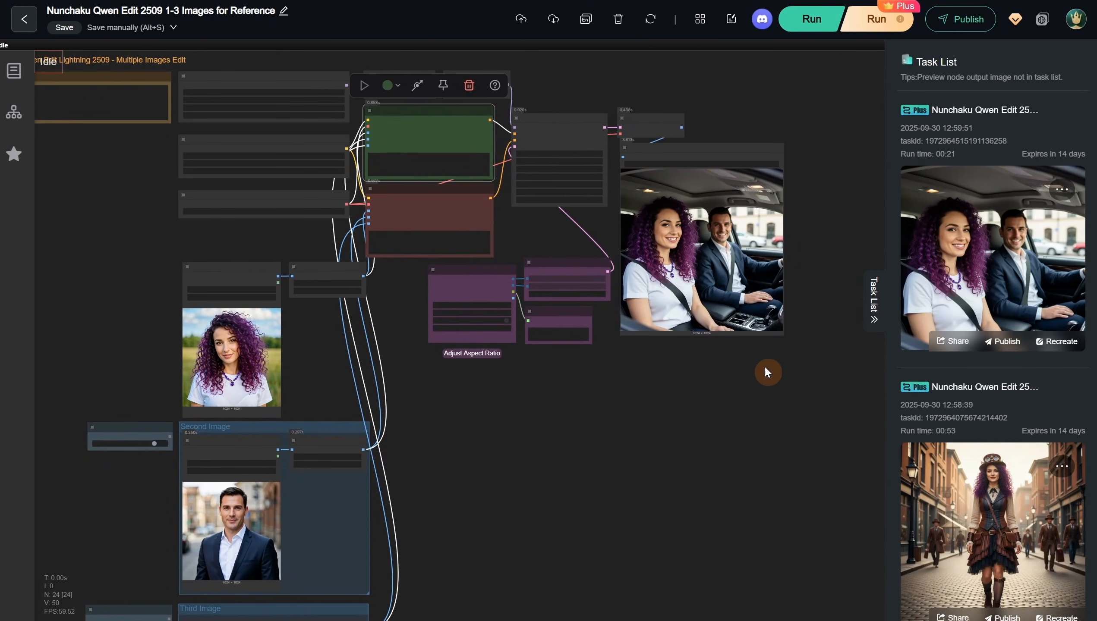
scroll(824, 225, up, 5)
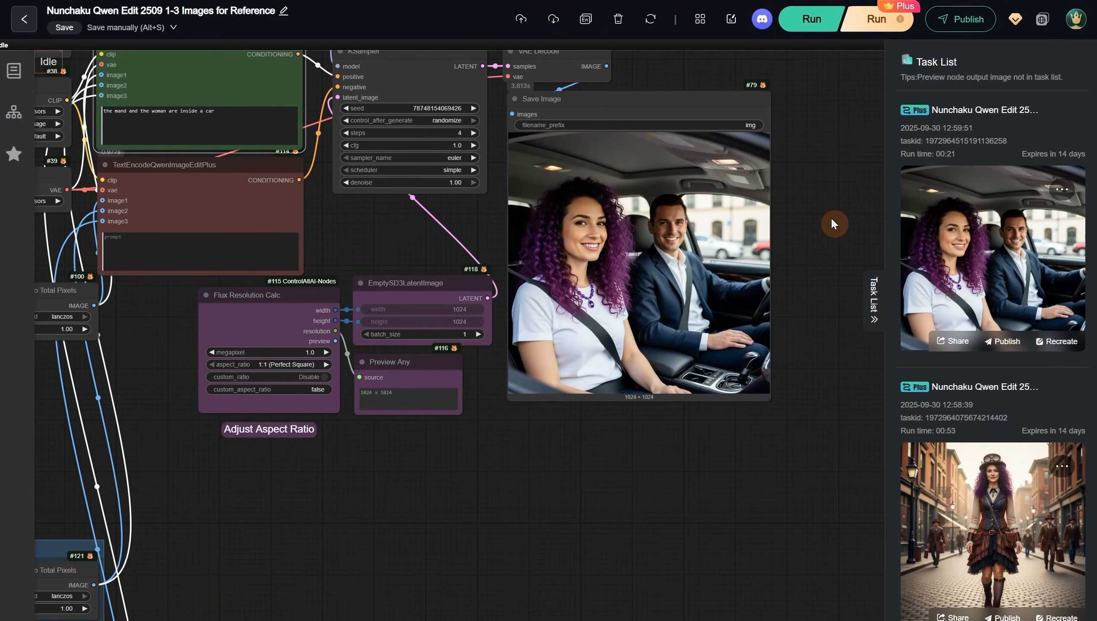